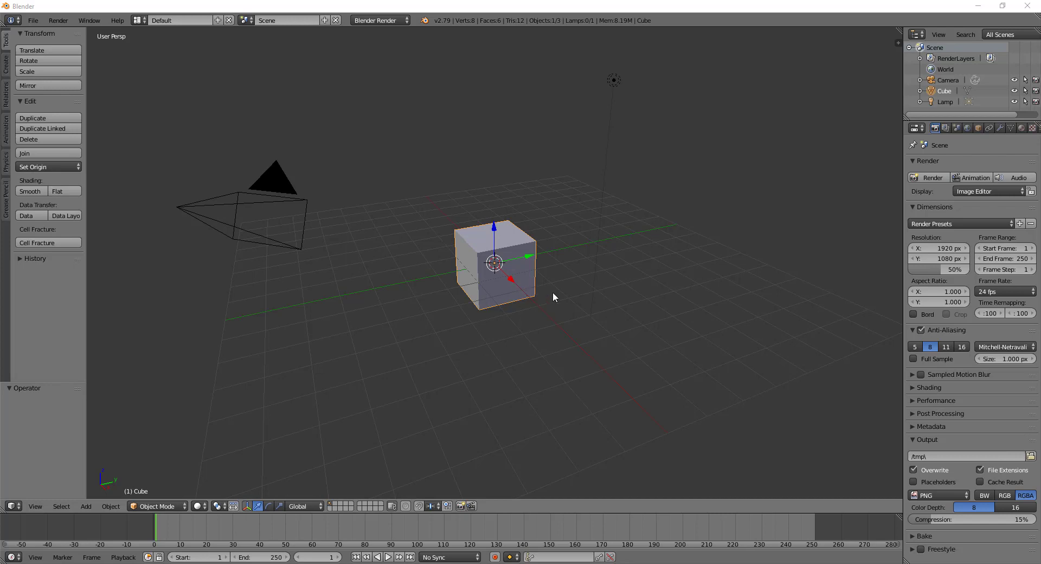
Orbit and zoom around the cube, briefly toggling into Edit Mode and back
mouse_move(560, 298)
middle_down()
mouse_move(499, 302)
mouse_move(506, 276)
middle_up()
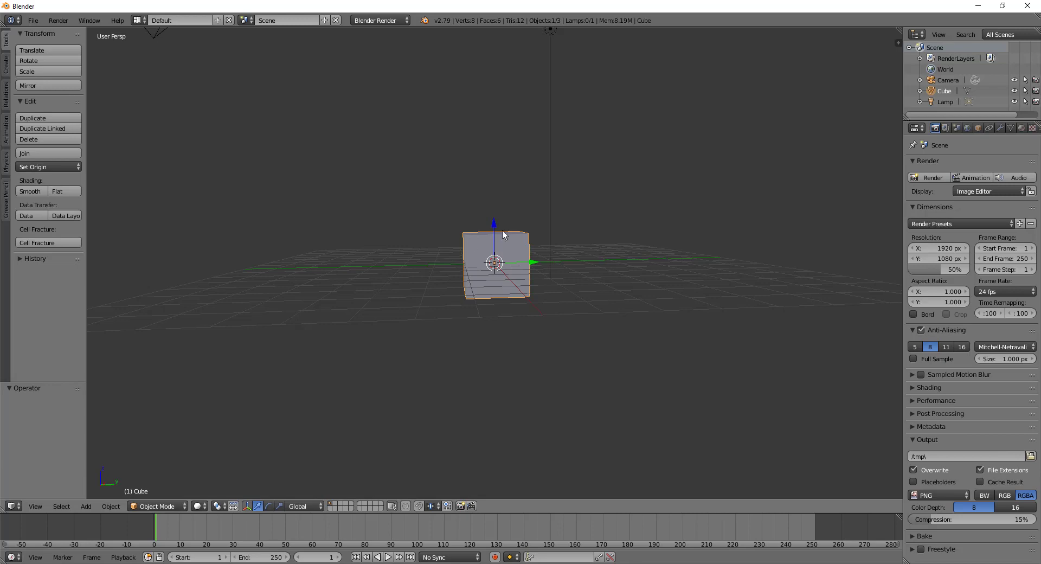
mouse_move(496, 298)
middle_down()
mouse_move(460, 314)
mouse_move(505, 306)
middle_up()
scroll(466, 315, up, 1)
scroll(488, 316, up, 2)
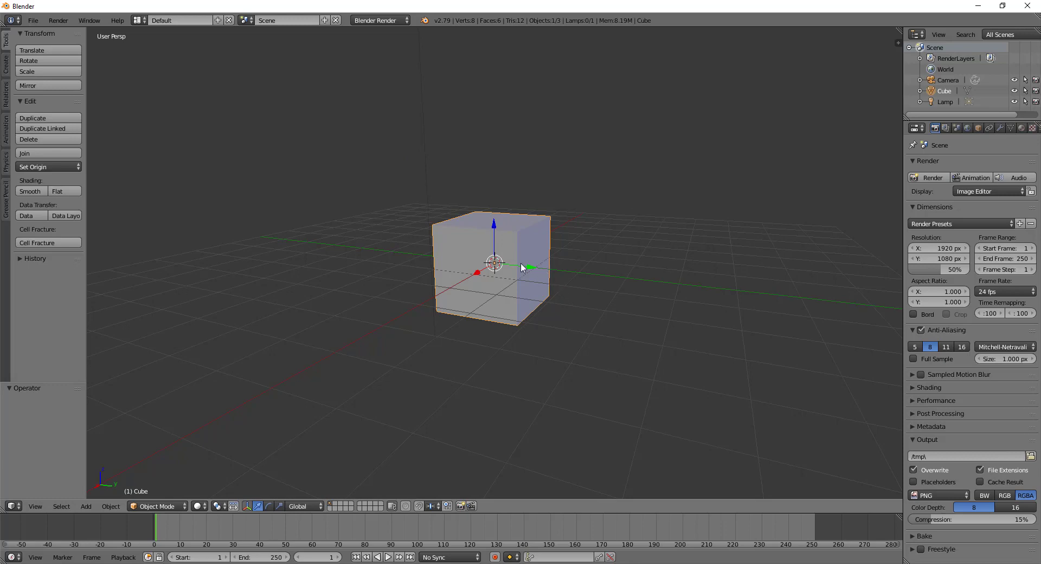
key(Tab)
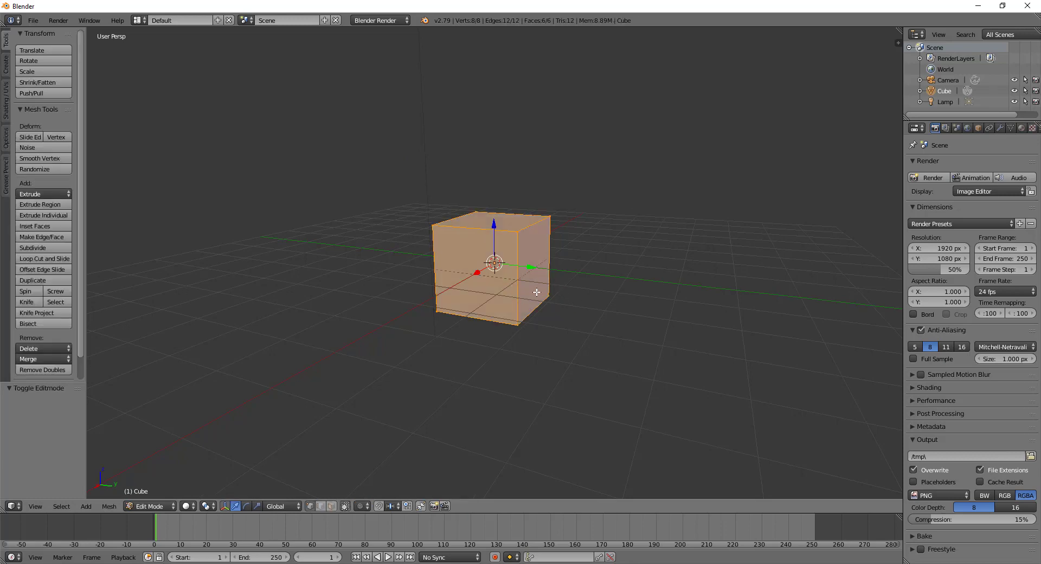
mouse_move(536, 293)
middle_down()
mouse_move(551, 271)
mouse_move(531, 303)
middle_up()
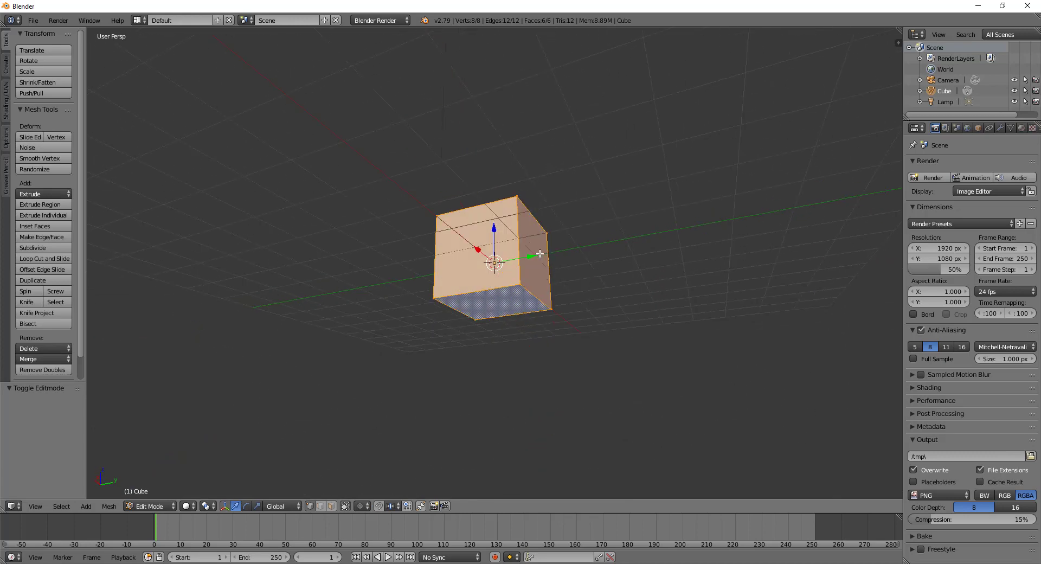
scroll(531, 302, up, 1)
key(Tab)
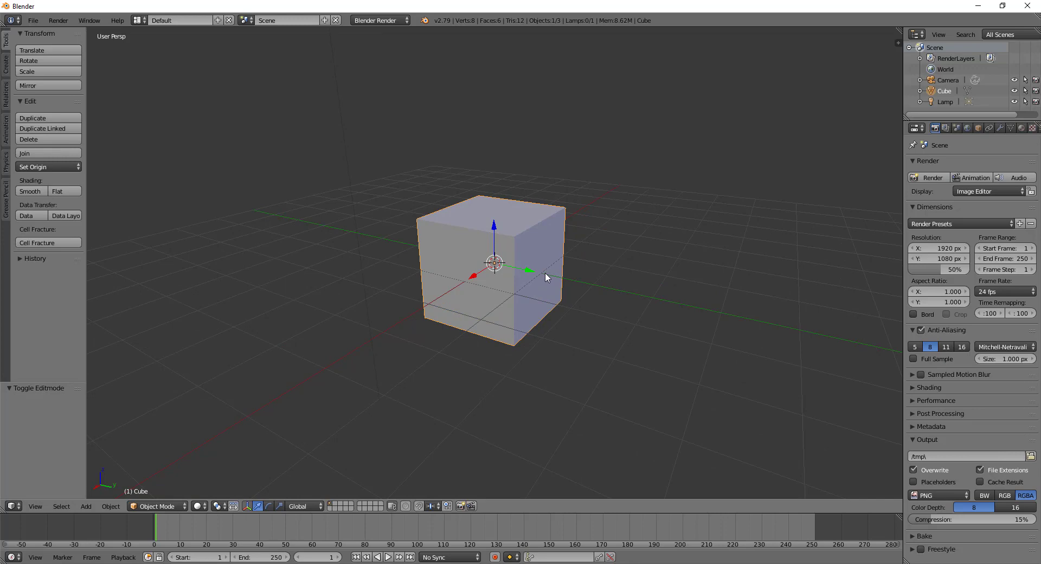
Widen the properties area and view the cube's Object properties
drag(903, 157, 838, 163)
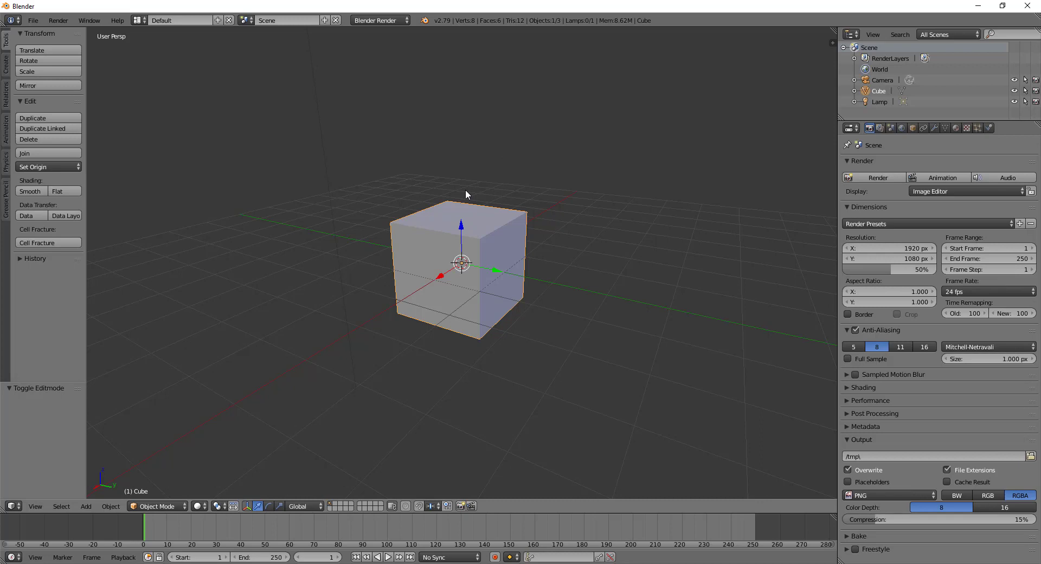
middle_drag(486, 275, 432, 263)
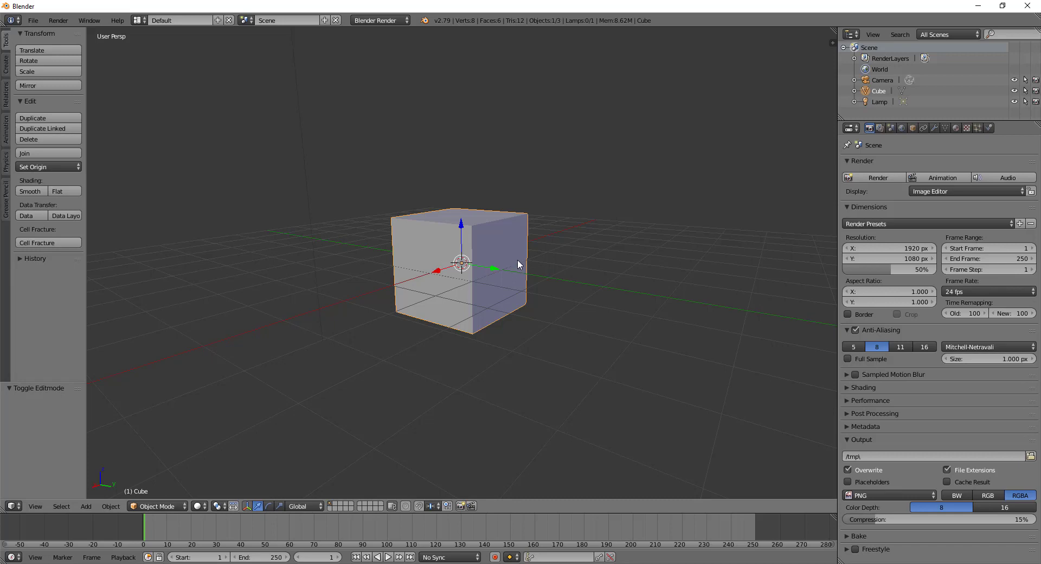
mouse_move(521, 269)
middle_down()
mouse_move(480, 318)
mouse_move(504, 329)
mouse_move(483, 301)
mouse_move(488, 277)
middle_up()
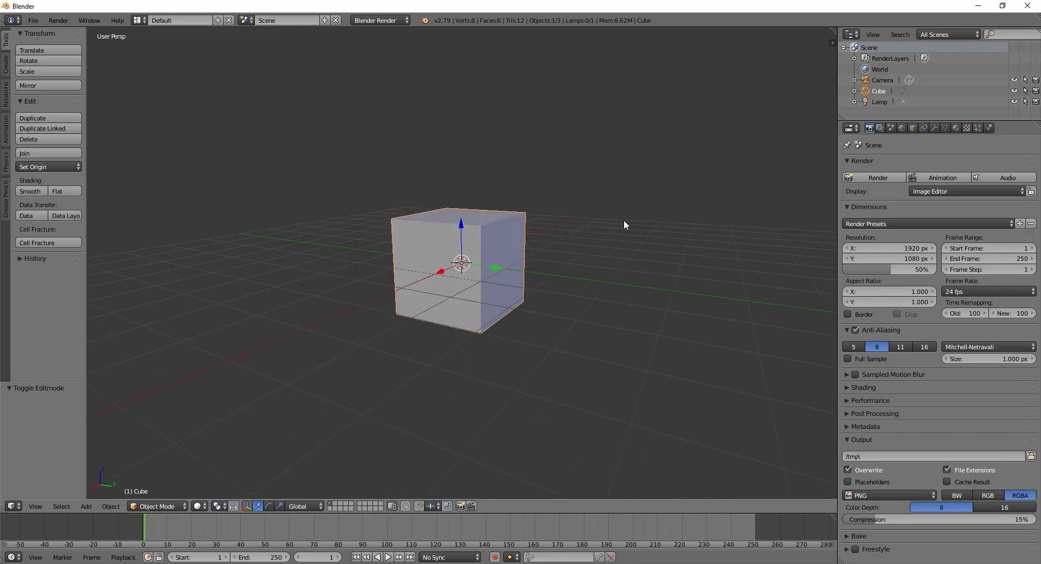
click(913, 127)
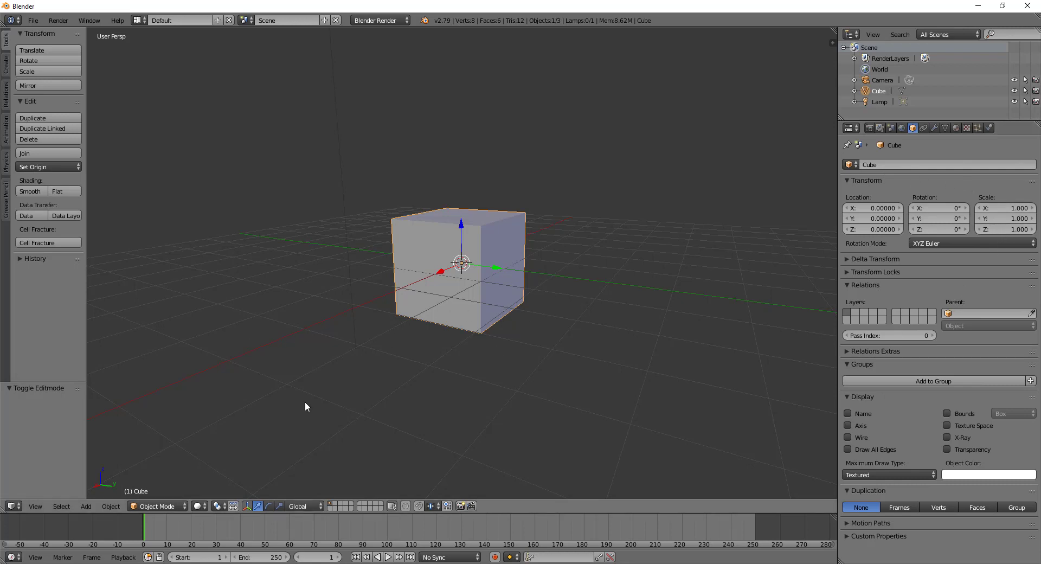
middle_drag(503, 341, 490, 353)
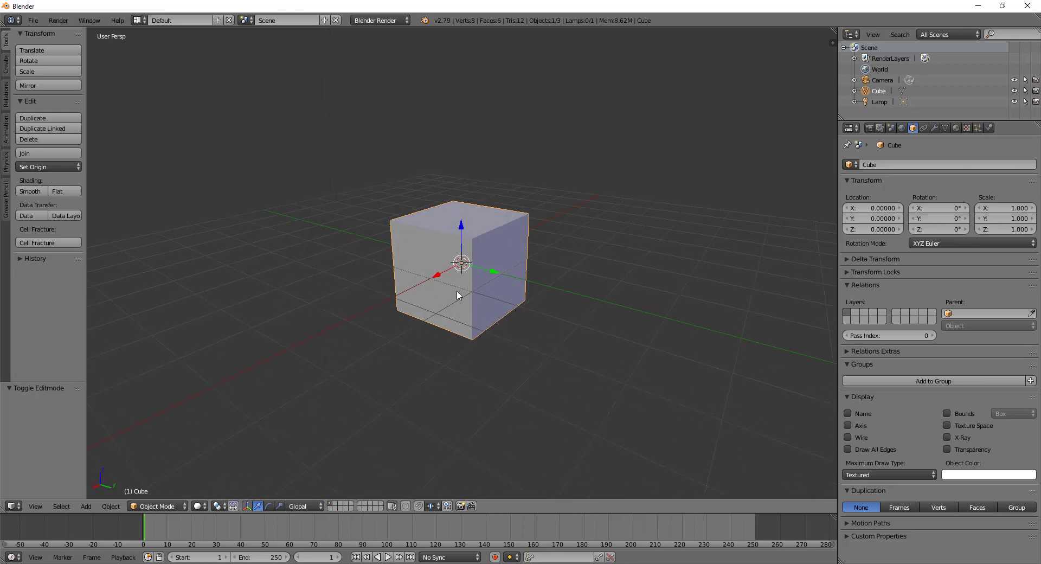
Put the cube in Edit Mode, return to Render settings, and narrow the side panels
key(Tab)
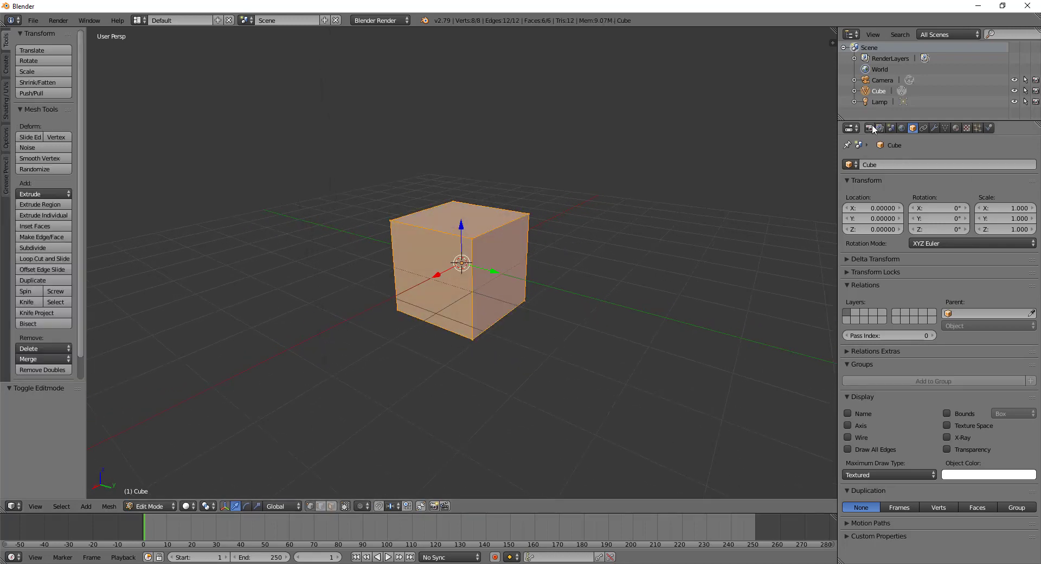
click(870, 128)
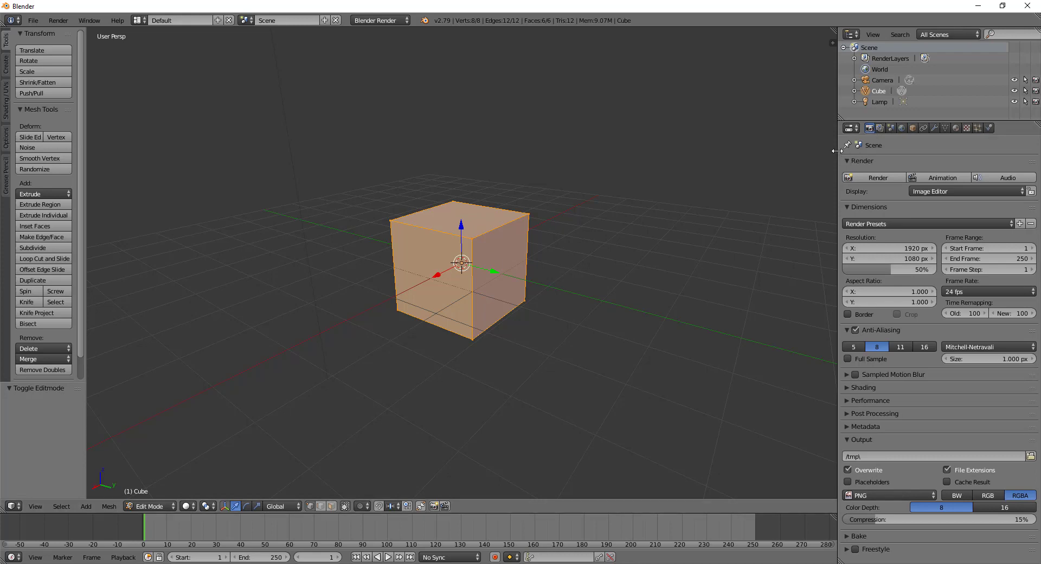
drag(838, 151, 908, 152)
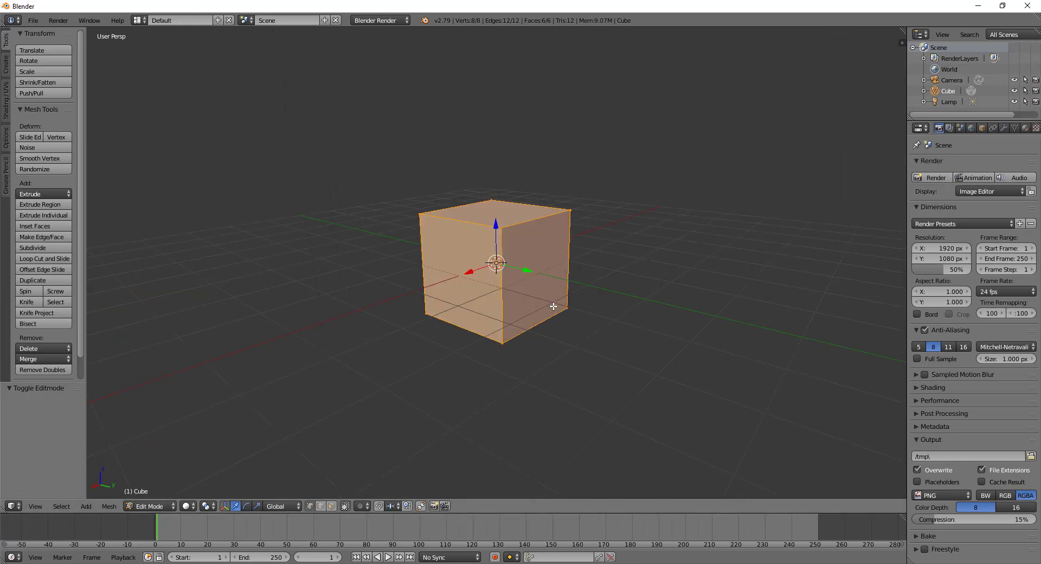
middle_drag(553, 306, 510, 254)
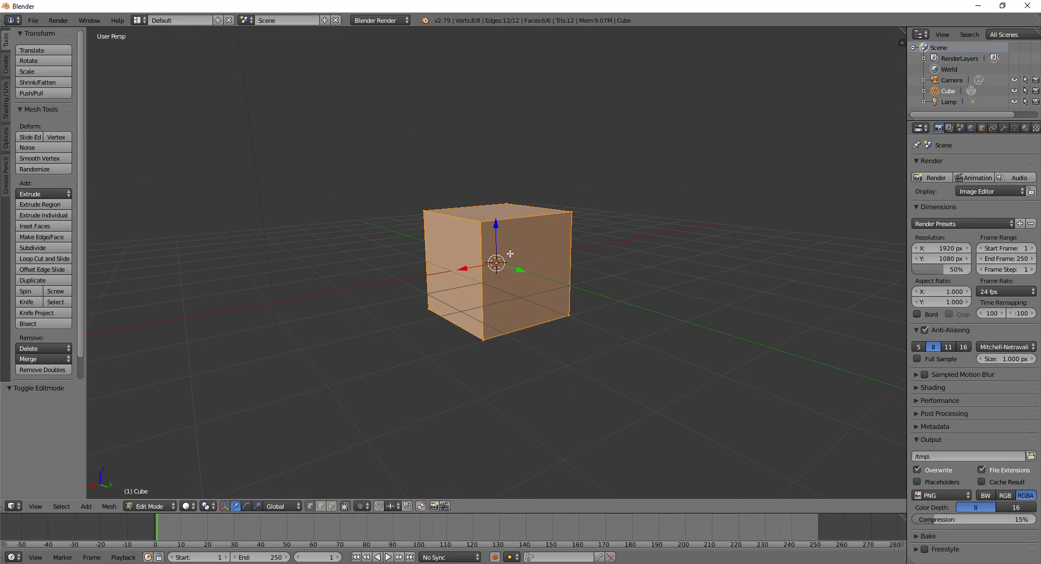
Select the four top corner vertices of the cube
right_click(424, 209)
right_click(491, 230)
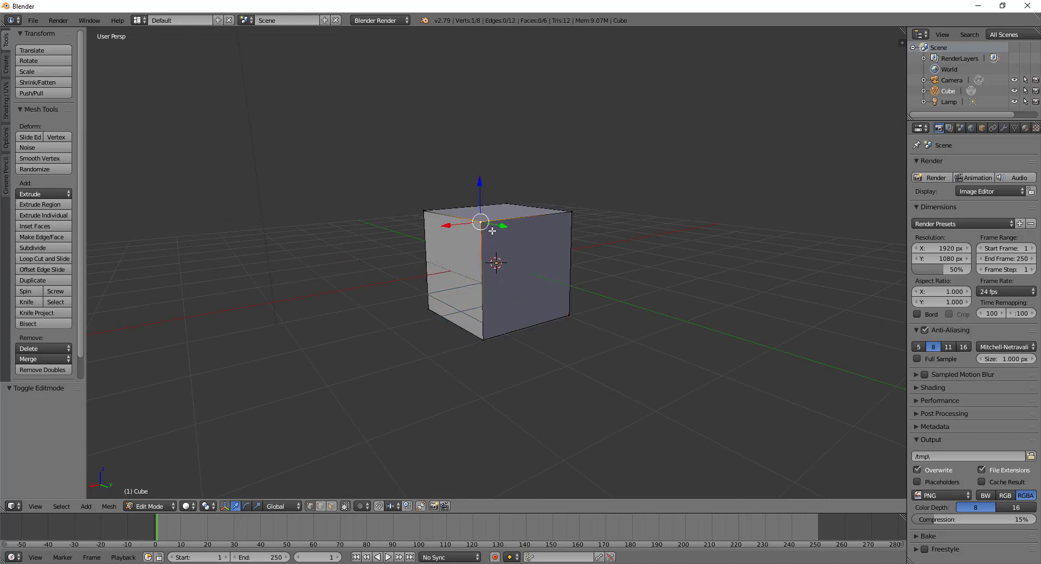
shift+right_click(496, 198)
shift+right_click(564, 220)
shift+right_click(424, 211)
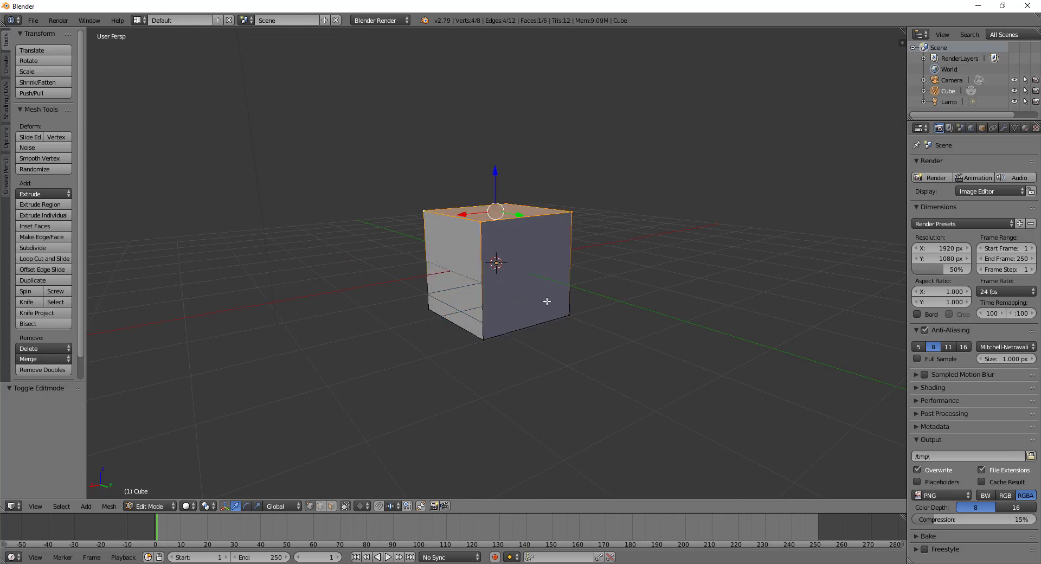
middle_drag(481, 304, 574, 279)
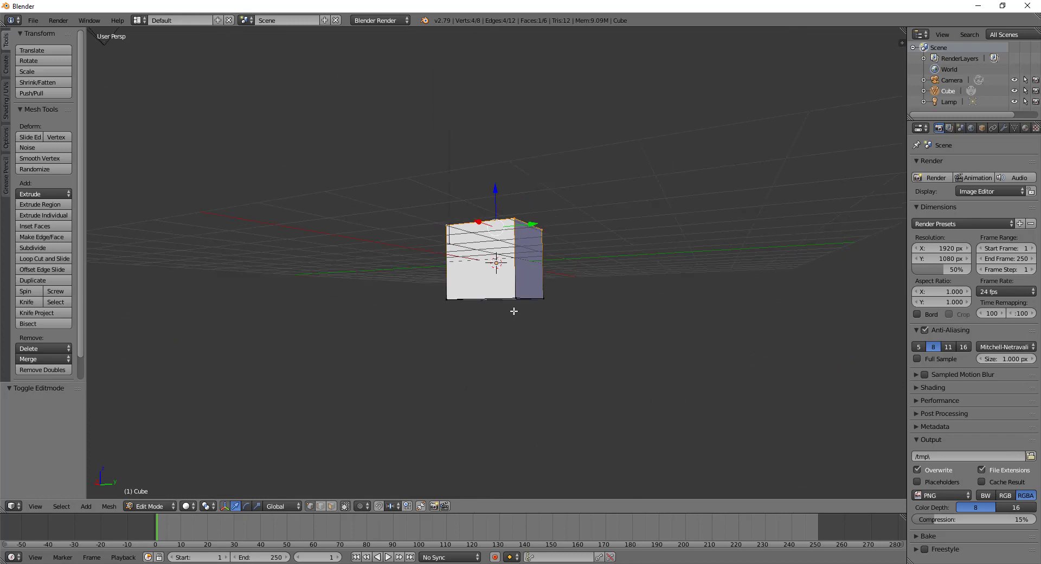
middle_drag(503, 316, 513, 329)
Select all and scale the mesh about 4.65 times along Z into a tall column
key(a)
key(a)
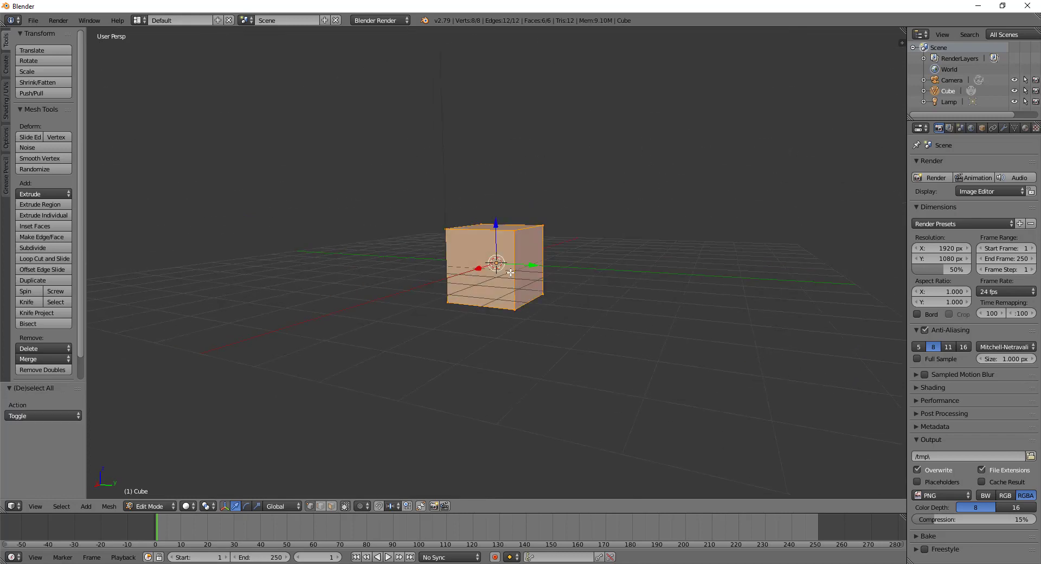
key(s)
key(z)
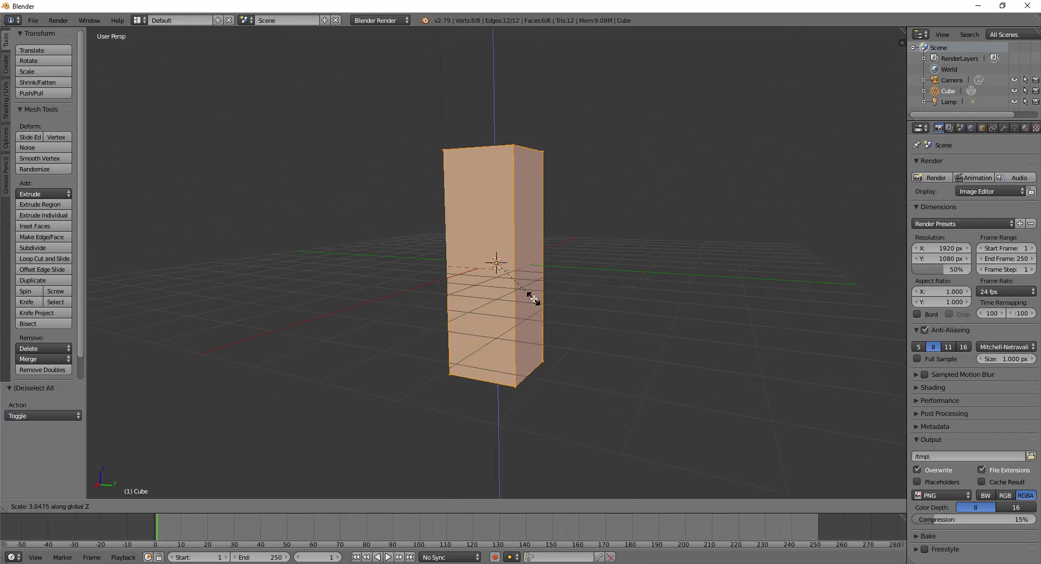
click(542, 318)
mouse_move(542, 319)
middle_down()
mouse_move(579, 309)
mouse_move(498, 303)
mouse_move(442, 194)
middle_up()
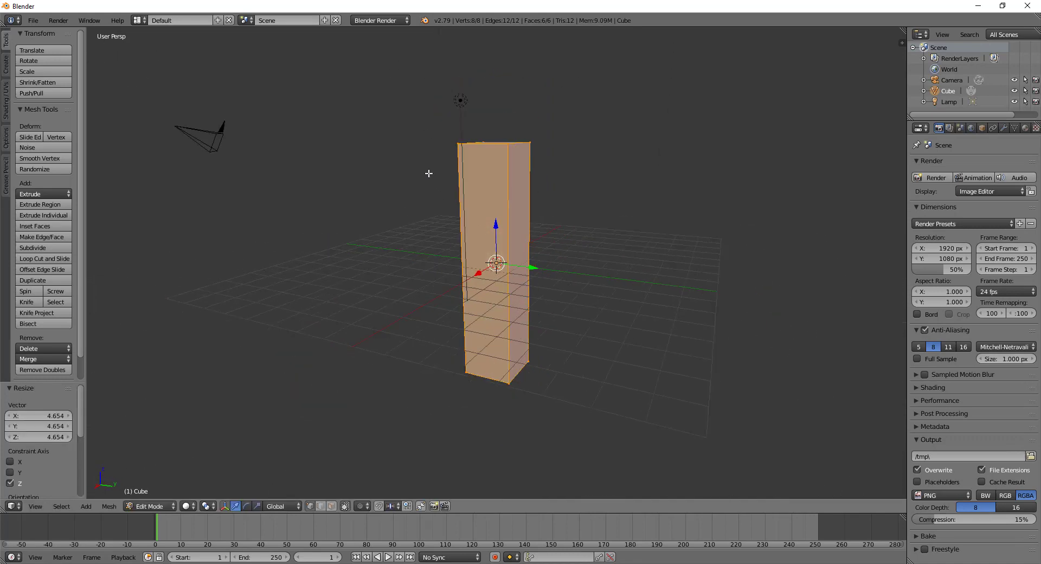
right_click(468, 141)
Add a loop cut around the column's middle
key(ctrl+r)
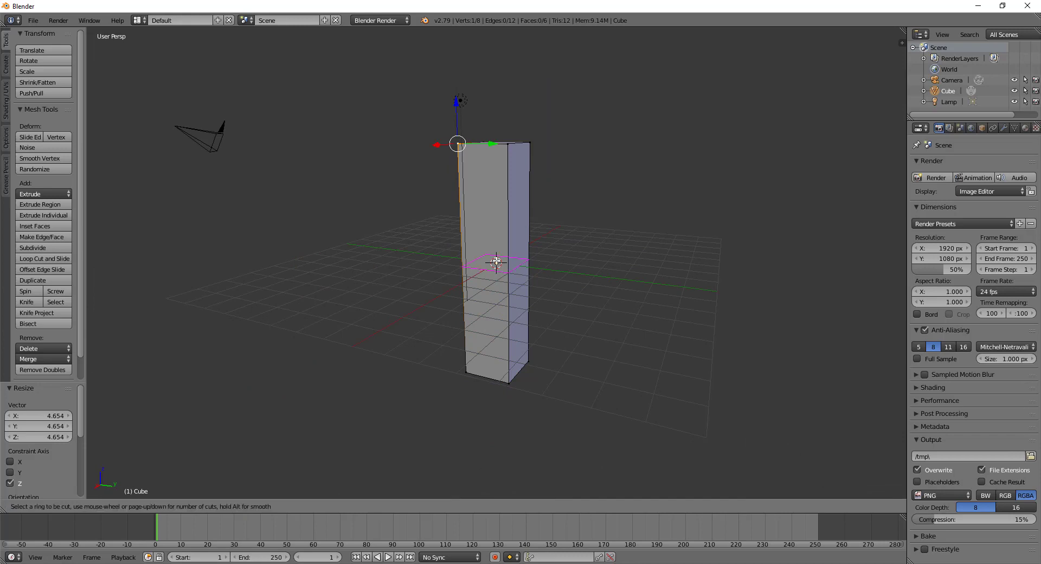
click(483, 238)
mouse_move(510, 289)
middle_down()
mouse_move(546, 282)
mouse_move(470, 378)
middle_up()
Select the lower half's faces and delete them
right_click(484, 385)
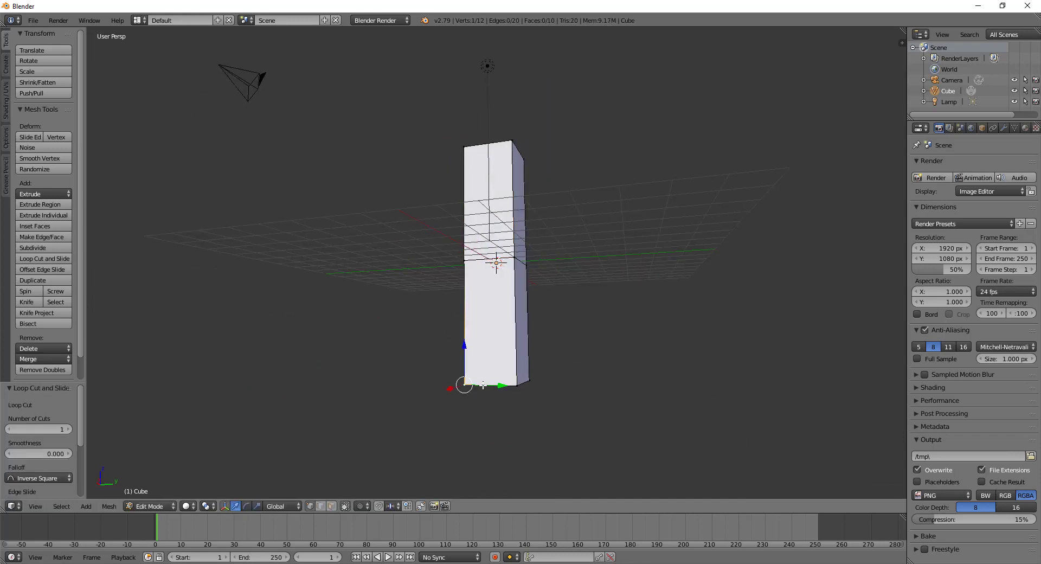
mouse_move(483, 385)
middle_down()
mouse_move(528, 307)
mouse_move(528, 324)
mouse_move(491, 271)
middle_up()
right_click(532, 307)
key(ctrl+KP_Add)
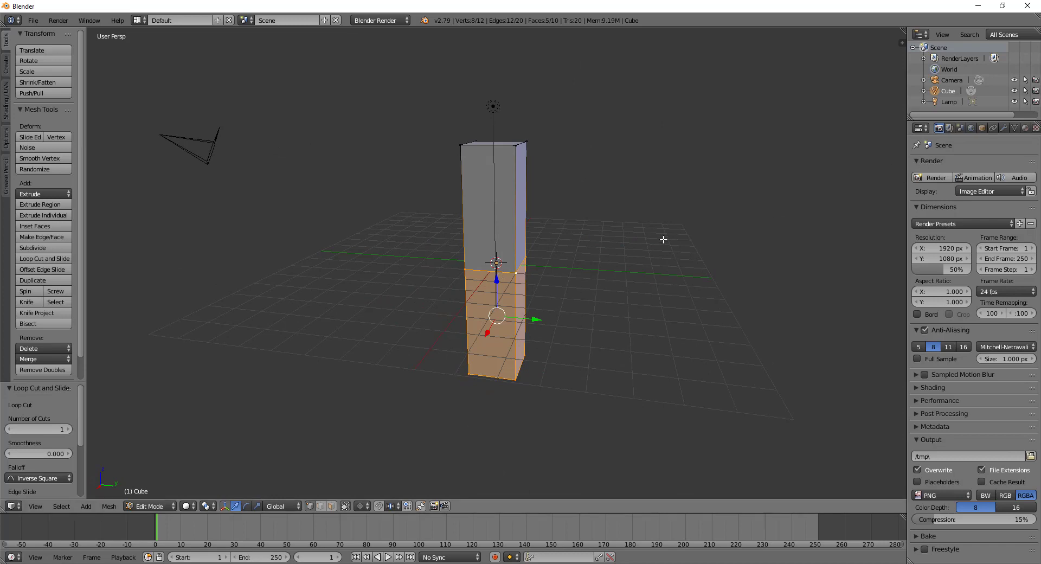
key(x)
click(656, 264)
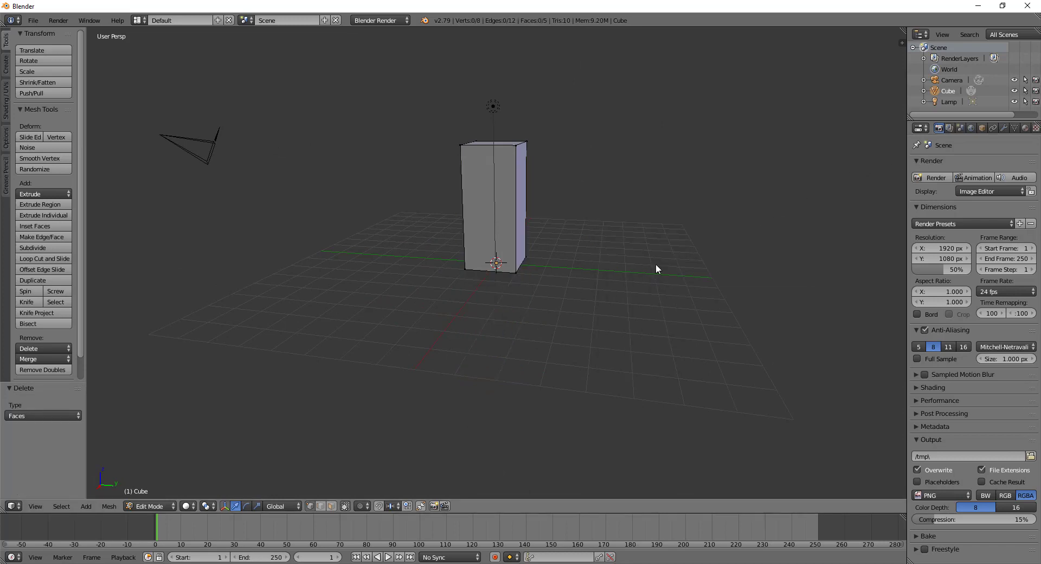
Add a Mirror modifier set to the Z axis instead of X
click(1004, 128)
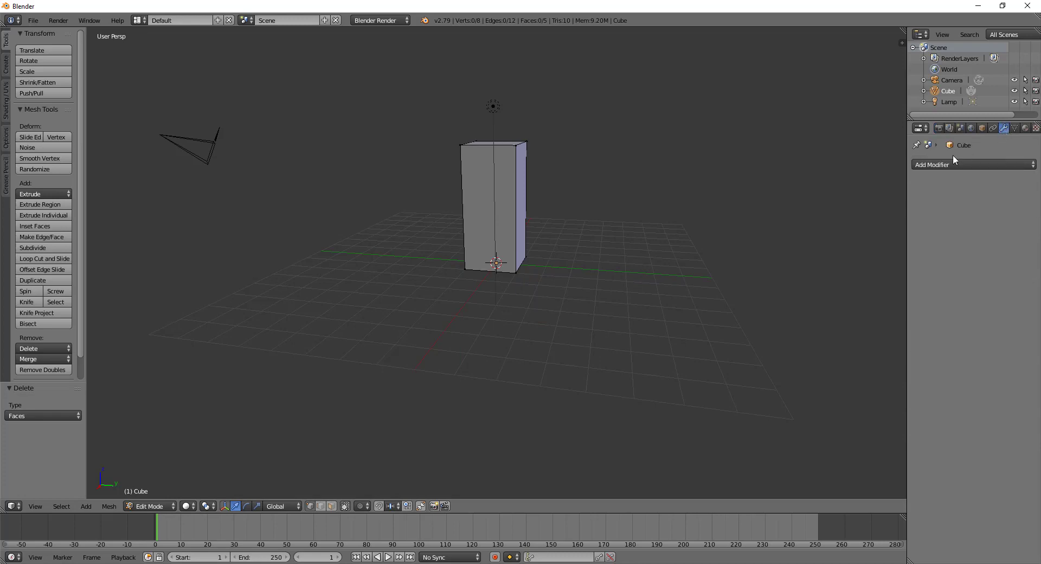
click(950, 164)
click(825, 275)
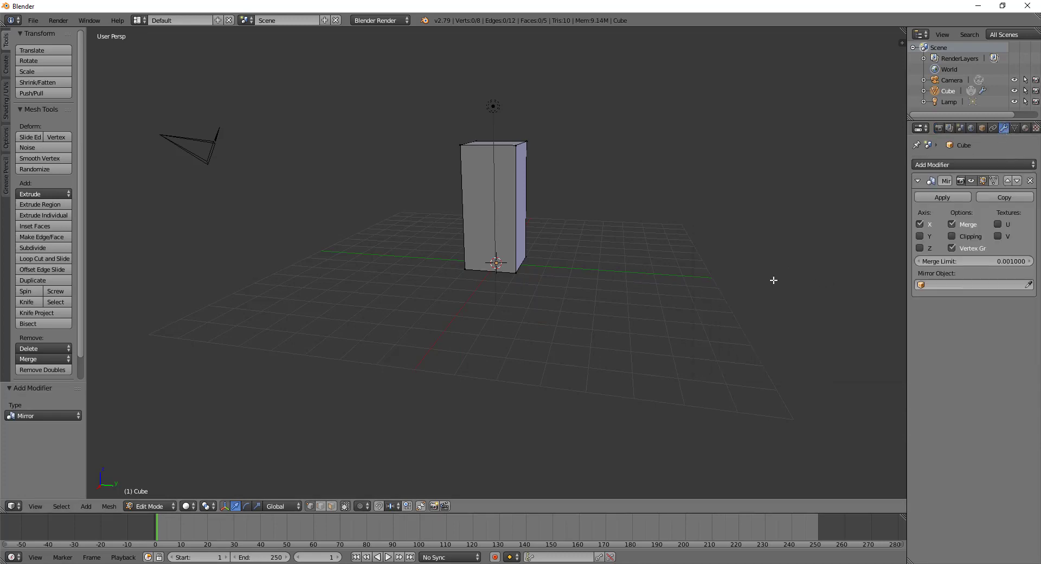
click(921, 236)
click(920, 248)
mouse_move(608, 325)
middle_down()
mouse_move(597, 279)
mouse_move(624, 199)
mouse_move(593, 372)
mouse_move(537, 286)
mouse_move(616, 323)
middle_up()
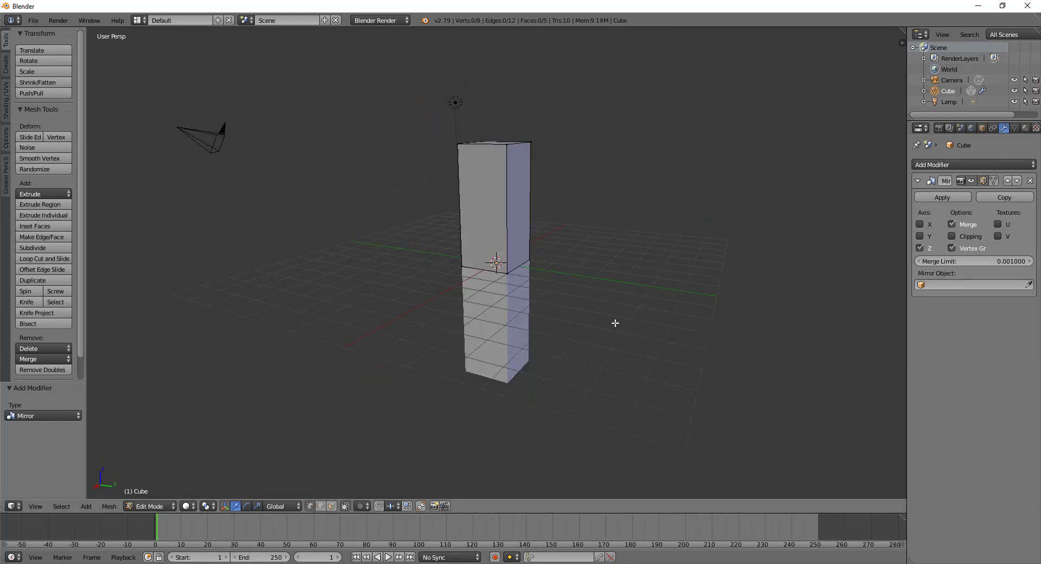
mouse_move(488, 255)
middle_down()
mouse_move(467, 256)
mouse_move(488, 260)
mouse_move(528, 182)
mouse_move(422, 387)
mouse_move(514, 295)
mouse_move(461, 265)
middle_up()
Move a seam vertex along Z, toggling mirror clipping off and back on
right_click(460, 265)
key(g)
click(478, 210)
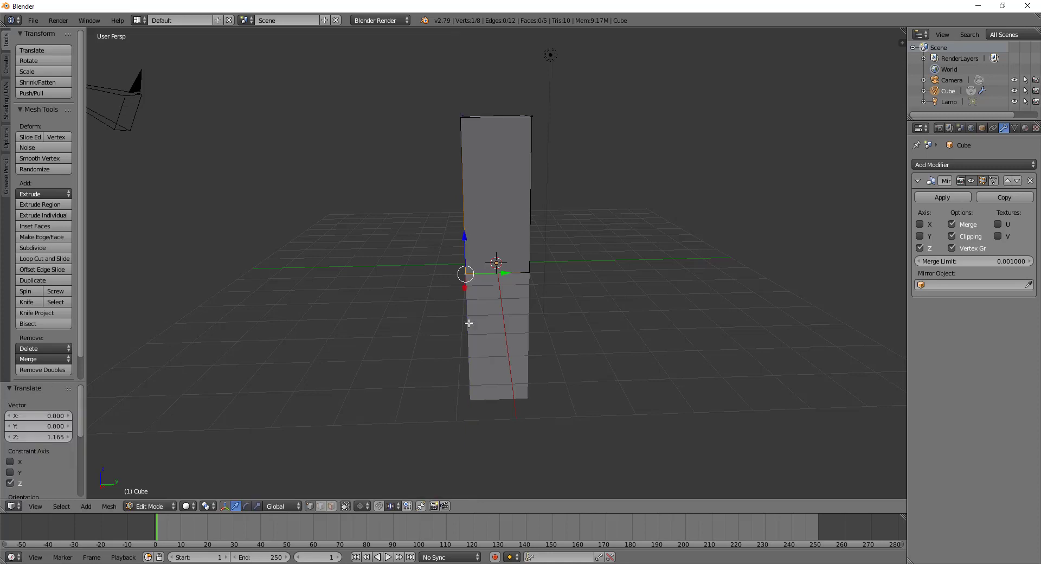
drag(466, 237, 467, 235)
click(952, 236)
mouse_move(466, 240)
mouse_down()
mouse_move(474, 204)
mouse_move(465, 250)
mouse_up()
click(953, 236)
mouse_move(466, 250)
middle_down()
mouse_move(515, 293)
mouse_move(496, 263)
mouse_move(514, 209)
mouse_move(525, 268)
mouse_move(502, 297)
mouse_move(492, 228)
middle_up()
scroll(514, 293, up, 5)
scroll(516, 200, down, 5)
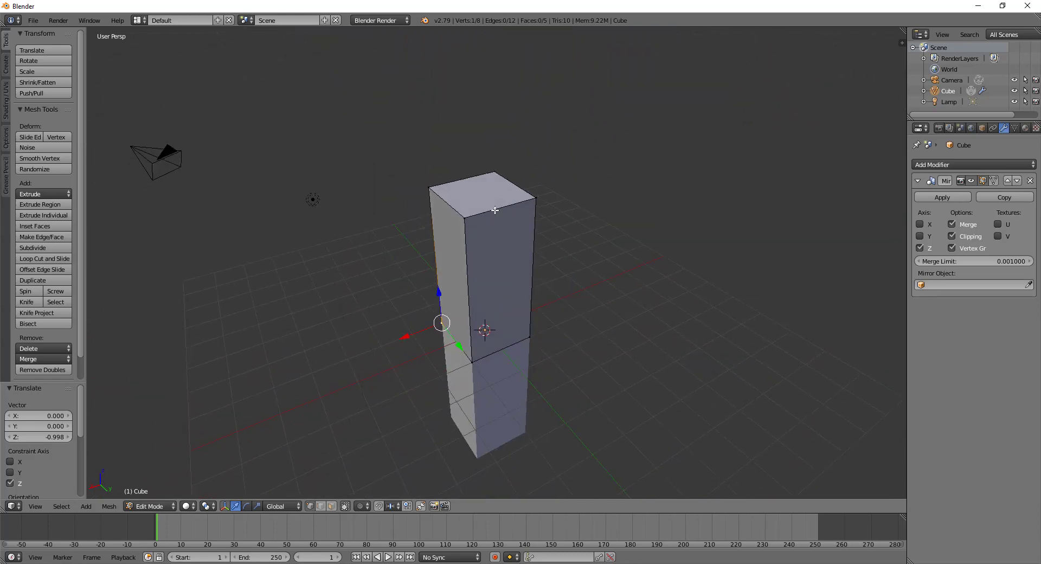
Cut a vertical edge loop and select the side-edge vertices all around the column
key(ctrl+r)
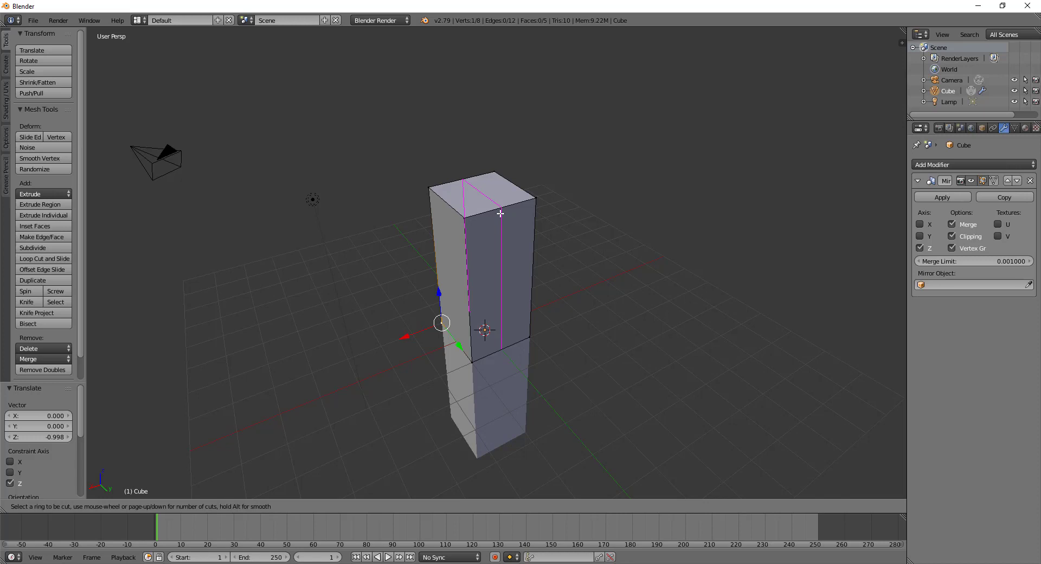
click(500, 213)
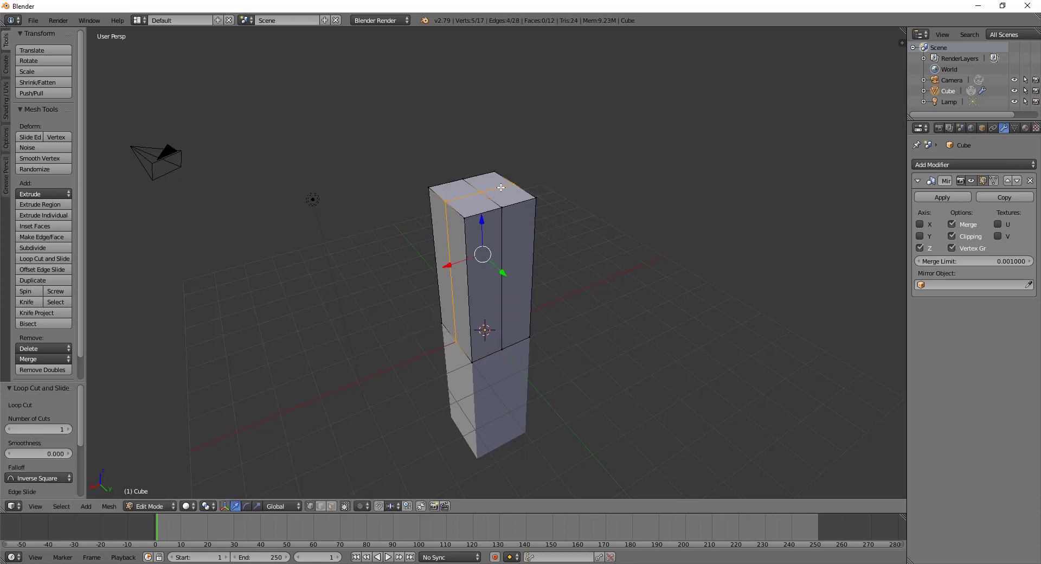
right_click(443, 202)
shift+right_click(445, 327)
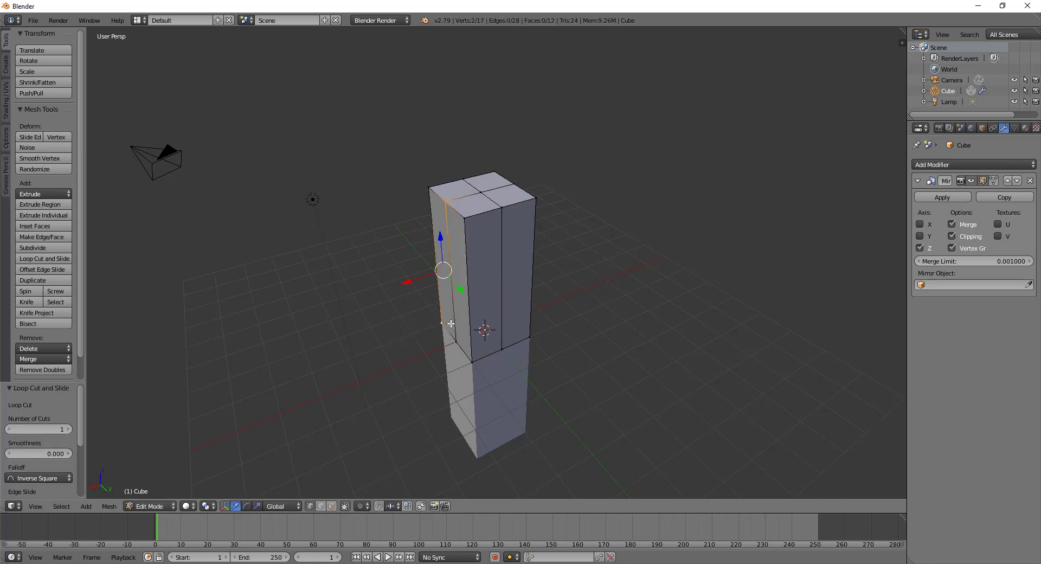
shift+right_click(502, 348)
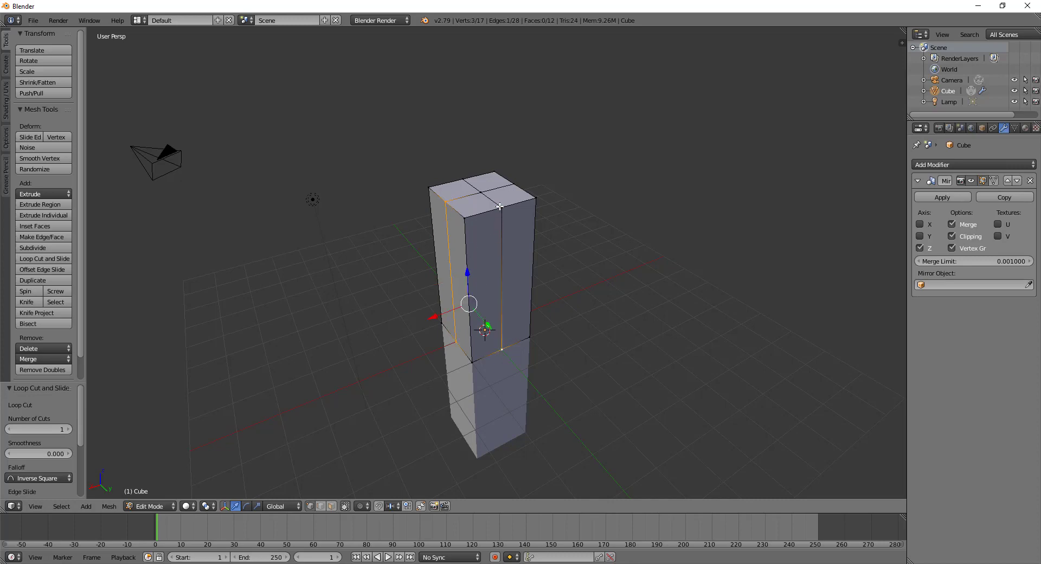
shift+right_click(500, 206)
mouse_move(500, 206)
middle_down()
mouse_move(523, 285)
mouse_move(521, 228)
middle_up()
shift+right_click(521, 208)
shift+right_click(526, 329)
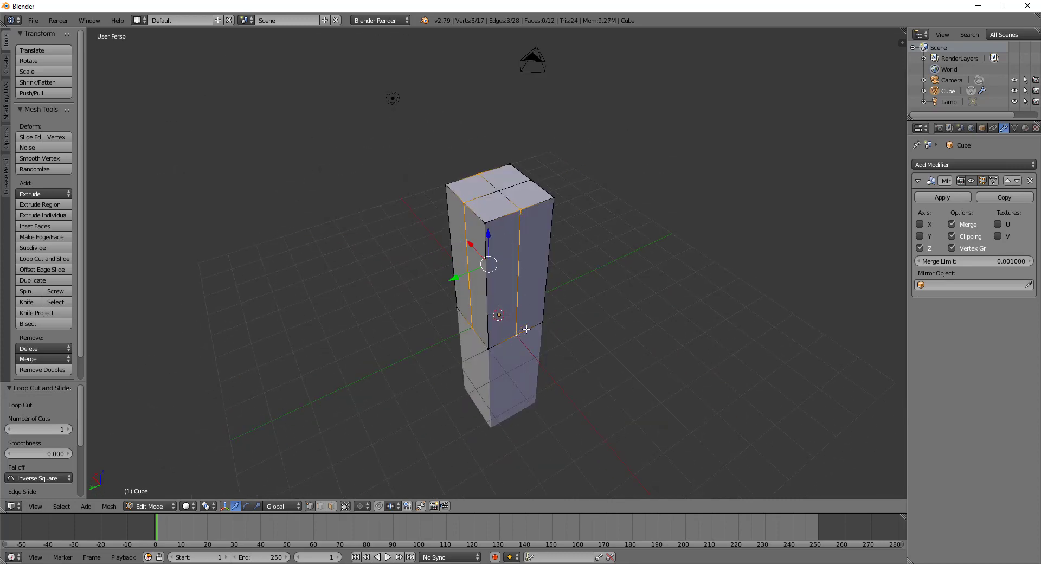
middle_drag(578, 288, 543, 223)
shift+right_click(541, 222)
shift+right_click(539, 333)
middle_drag(539, 334, 593, 329)
Scale the selected edges 1.358 along X into an octagon, then return to Object Mode
key(s)
key(x)
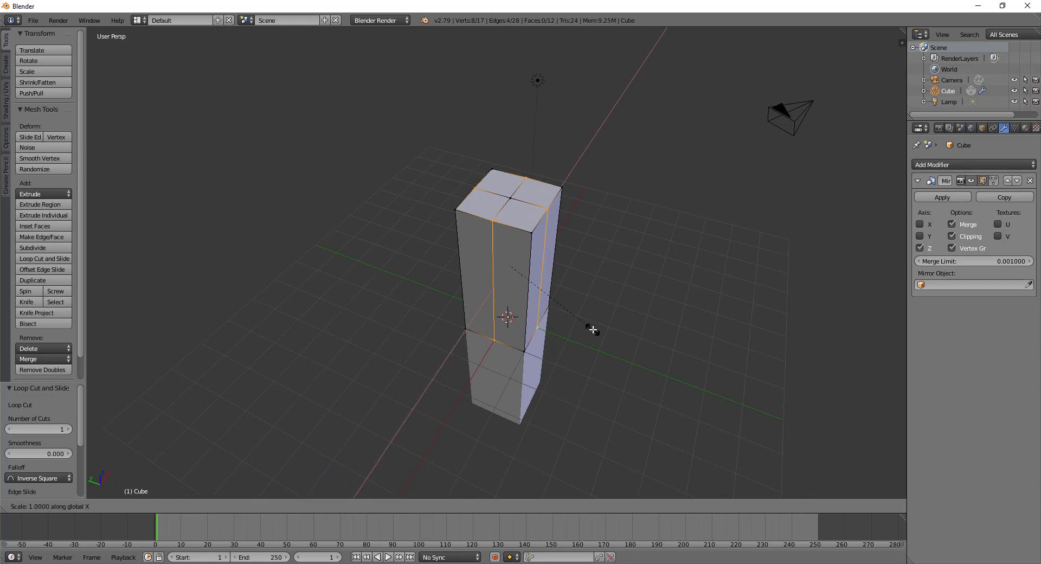
click(632, 331)
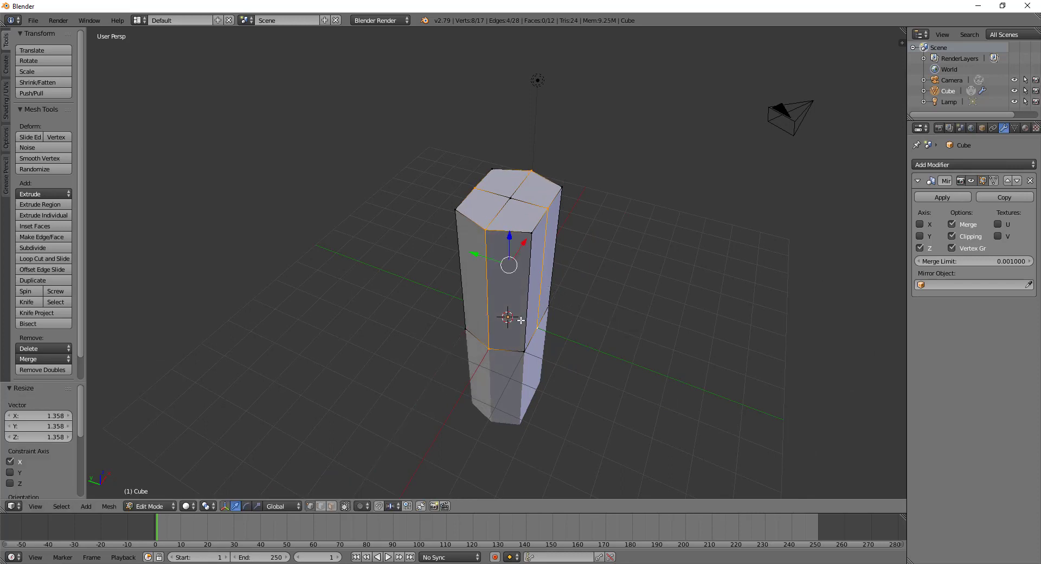
key(Tab)
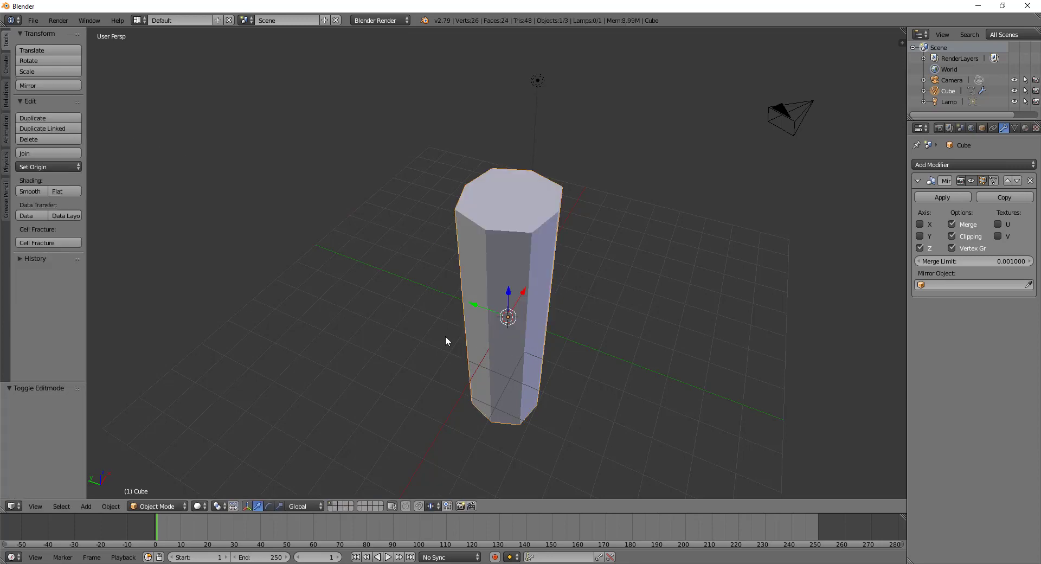
mouse_move(446, 340)
middle_down()
mouse_move(602, 251)
mouse_move(469, 386)
mouse_move(546, 302)
mouse_move(489, 366)
mouse_move(433, 386)
middle_up()
In Edit Mode, select the column's top face
key(Tab)
mouse_move(464, 303)
middle_down()
mouse_move(577, 235)
mouse_move(490, 347)
mouse_move(495, 189)
middle_up()
right_click(495, 188)
shift+right_click(461, 172)
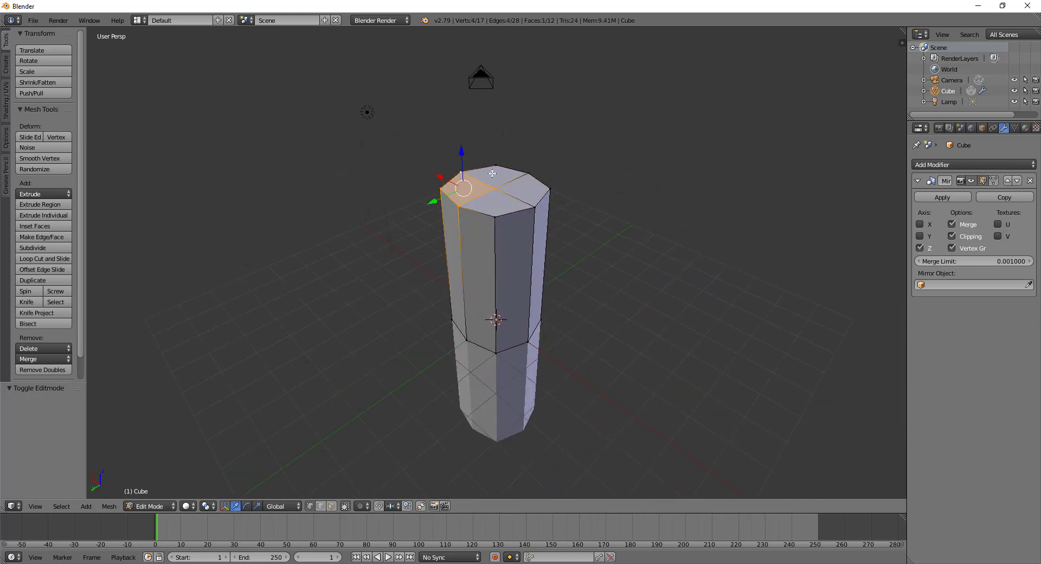
shift+right_click(495, 165)
shift+right_click(550, 188)
shift+right_click(492, 216)
shift+right_click(493, 216)
middle_drag(493, 216, 529, 319)
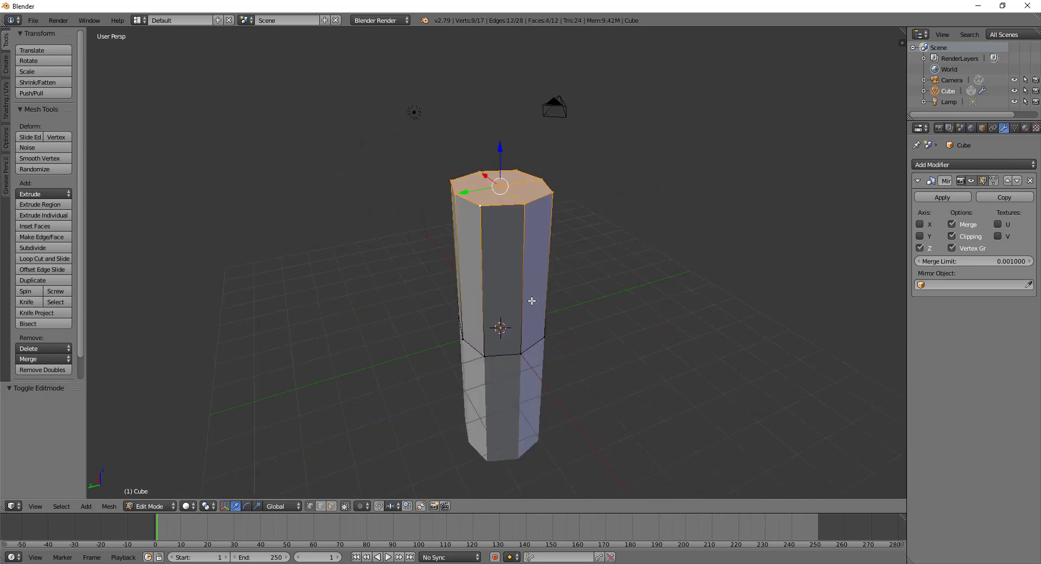
Extrude the top face upward and widen it by 1.108
key(e)
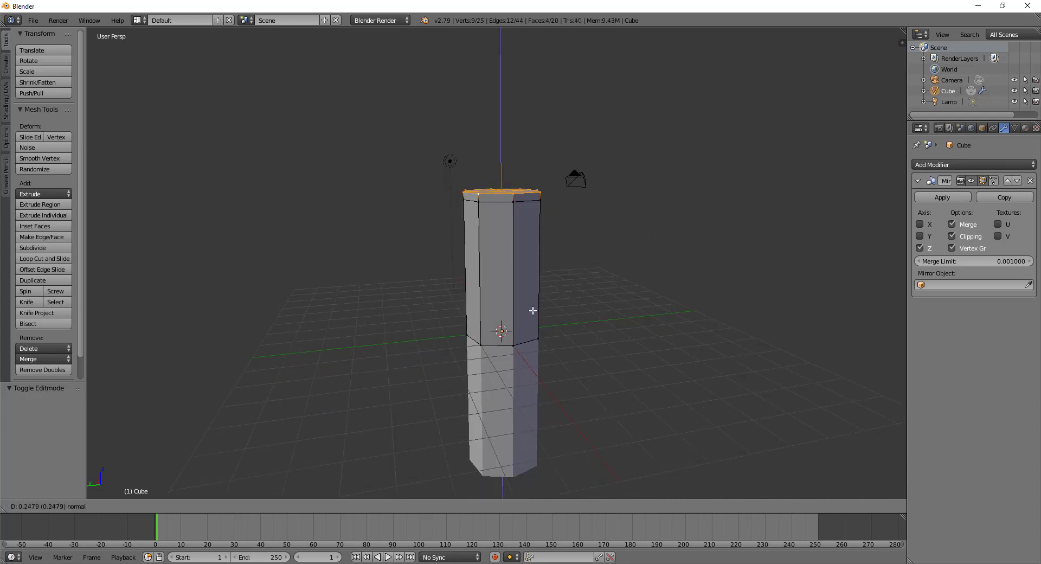
click(533, 310)
key(s)
click(551, 318)
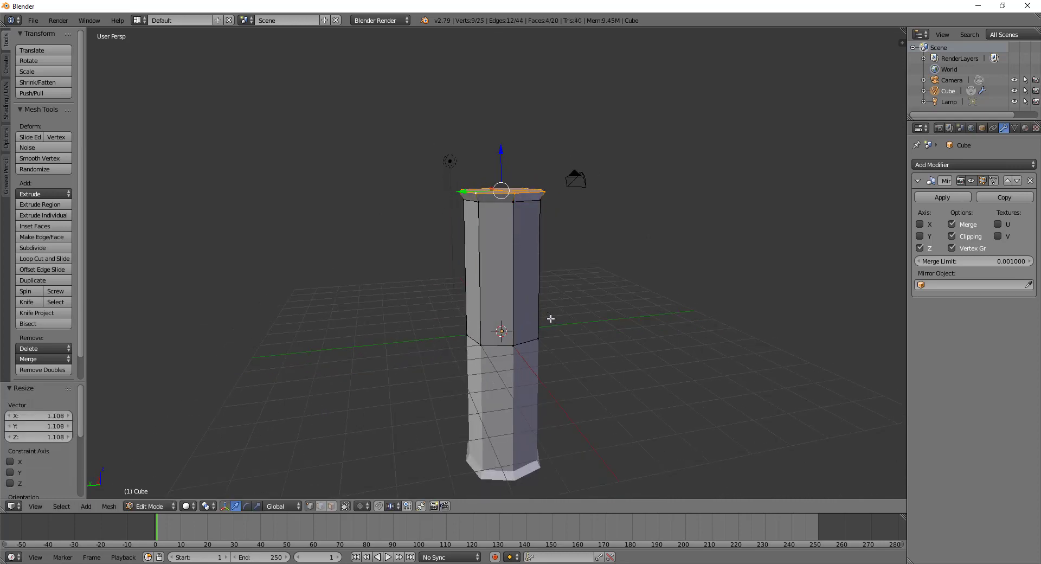
Extrude two more short tiers and narrow the top face to 0.903
key(e)
click(551, 308)
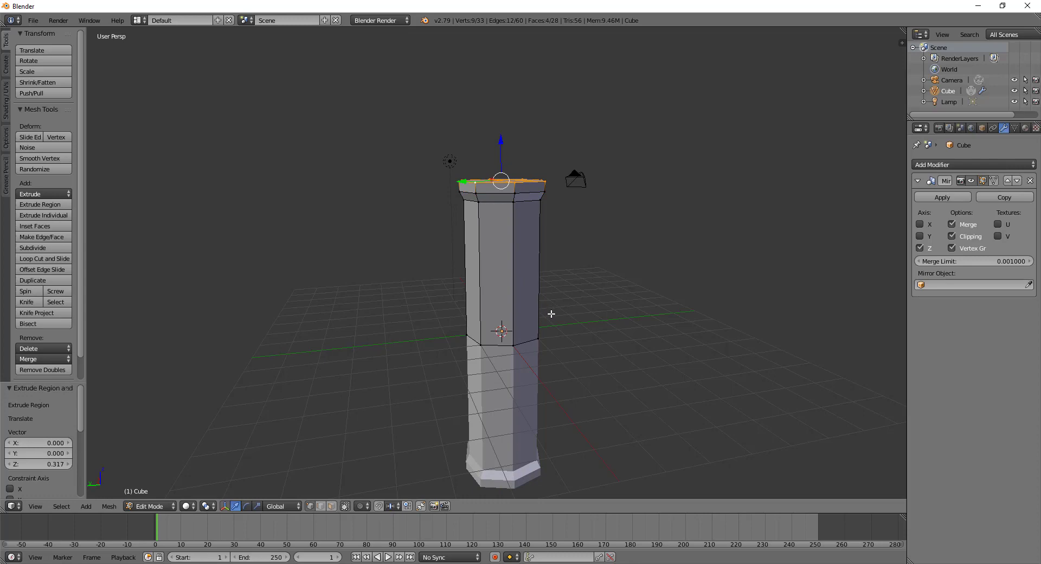
key(e)
click(552, 308)
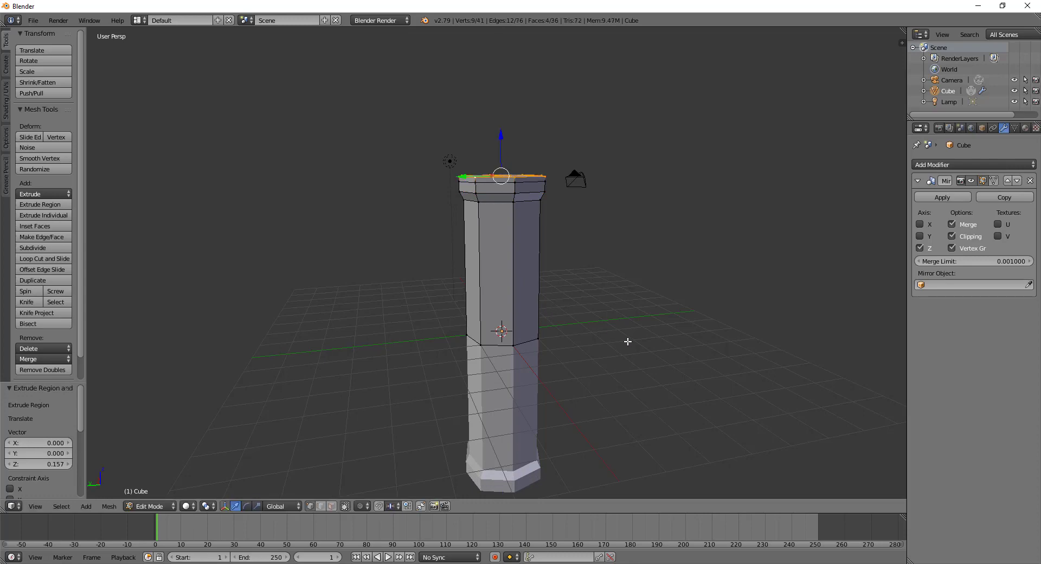
key(s)
click(611, 322)
mouse_move(611, 322)
middle_down()
mouse_move(496, 382)
mouse_move(514, 309)
middle_up()
mouse_move(543, 147)
middle_down()
mouse_move(519, 304)
mouse_move(540, 350)
mouse_move(489, 216)
middle_up()
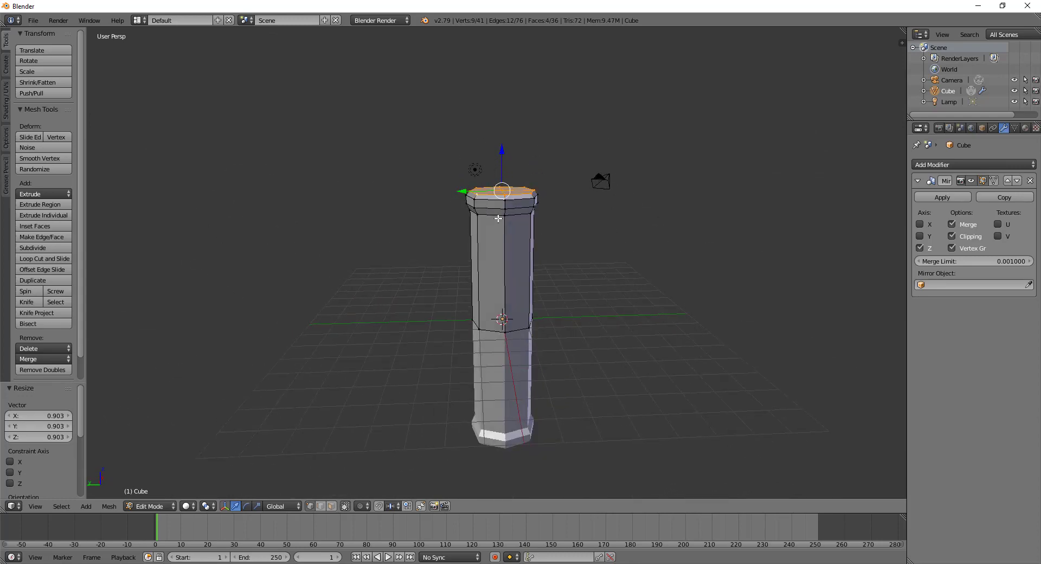
right_click(490, 215)
Grow the selection over the upper column and cap, adding the cap's centre vertex
key(ctrl+KP_Add)
key(ctrl+KP_Add)
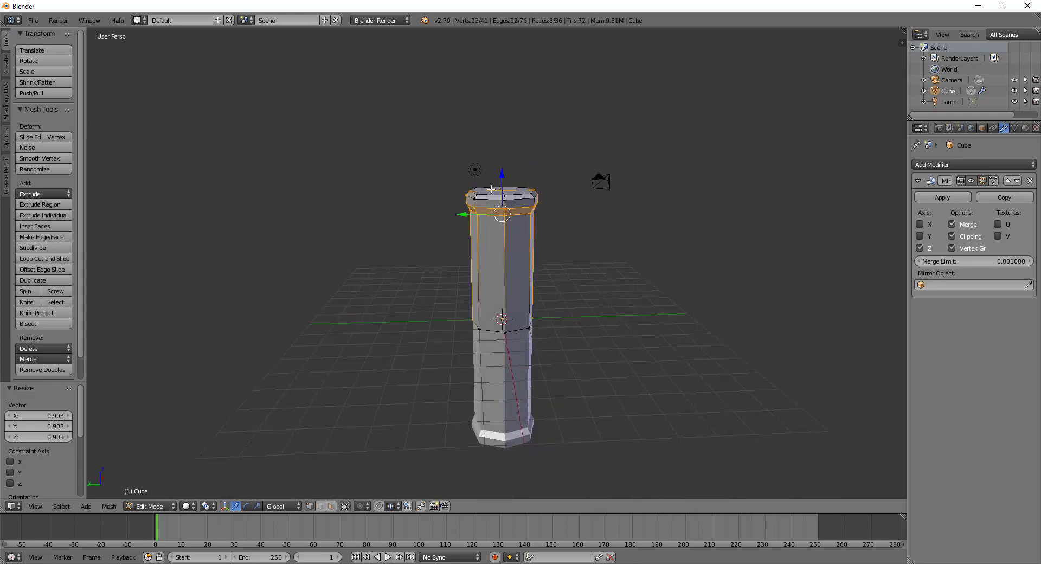
key(ctrl+KP_Add)
key(ctrl+KP_Subtract)
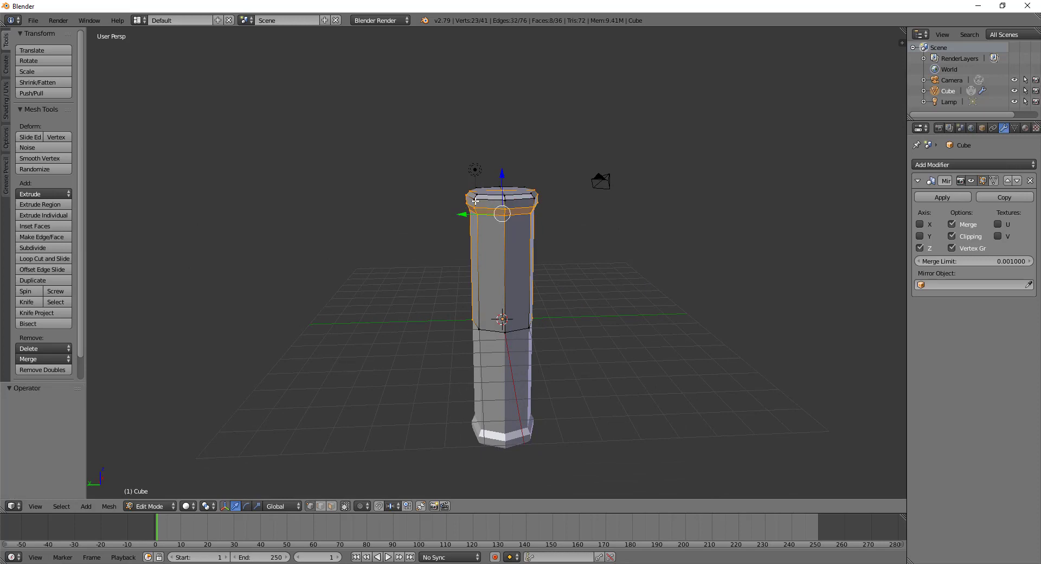
key(ctrl+KP_Subtract)
key(ctrl+KP_Add)
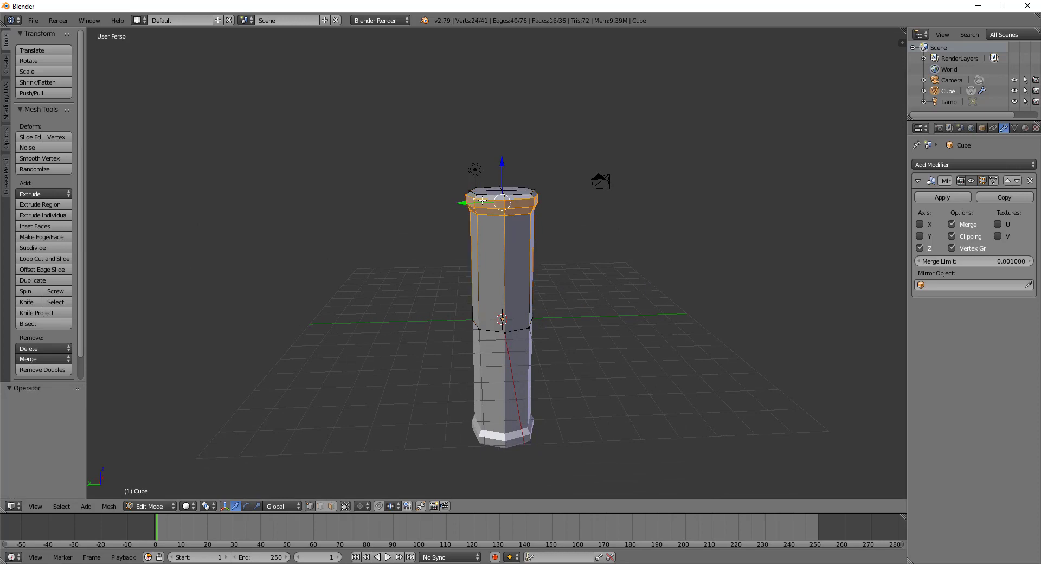
key(ctrl+KP_Subtract)
key(ctrl+KP_Add)
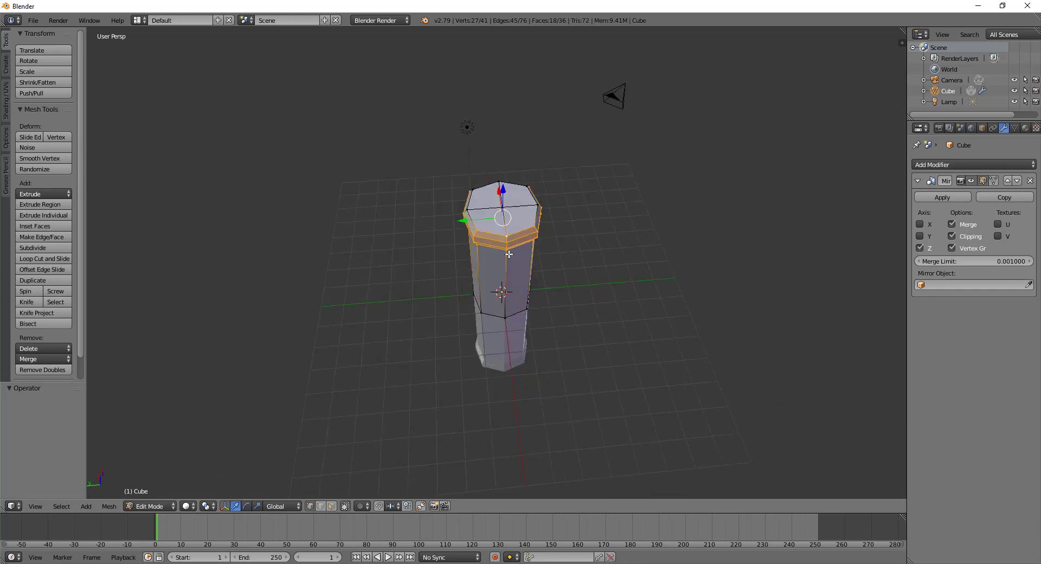
middle_drag(490, 195, 476, 203)
key(ctrl+KP_Add)
key(ctrl+KP_Subtract)
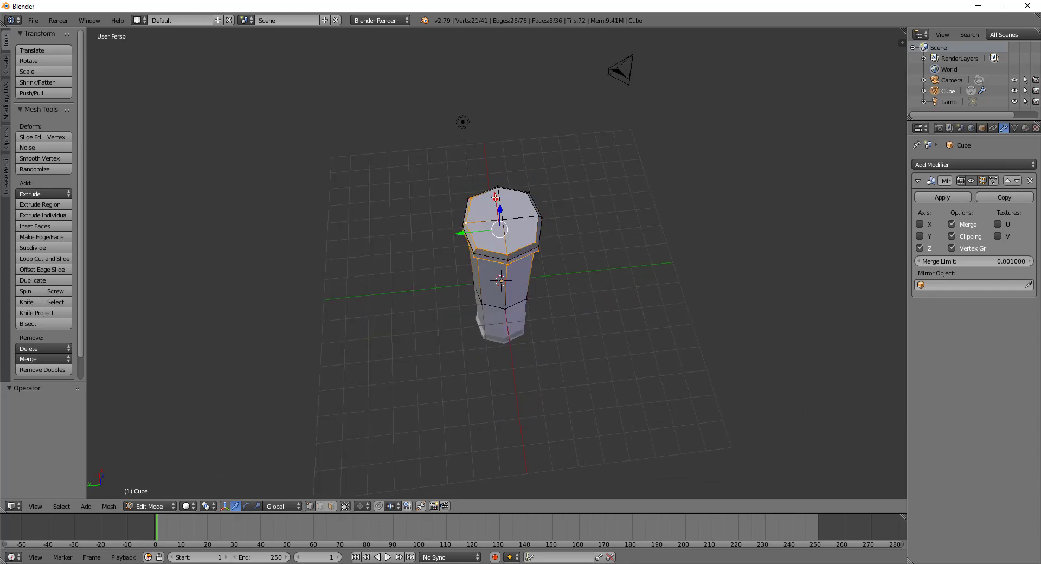
key(ctrl+KP_Add)
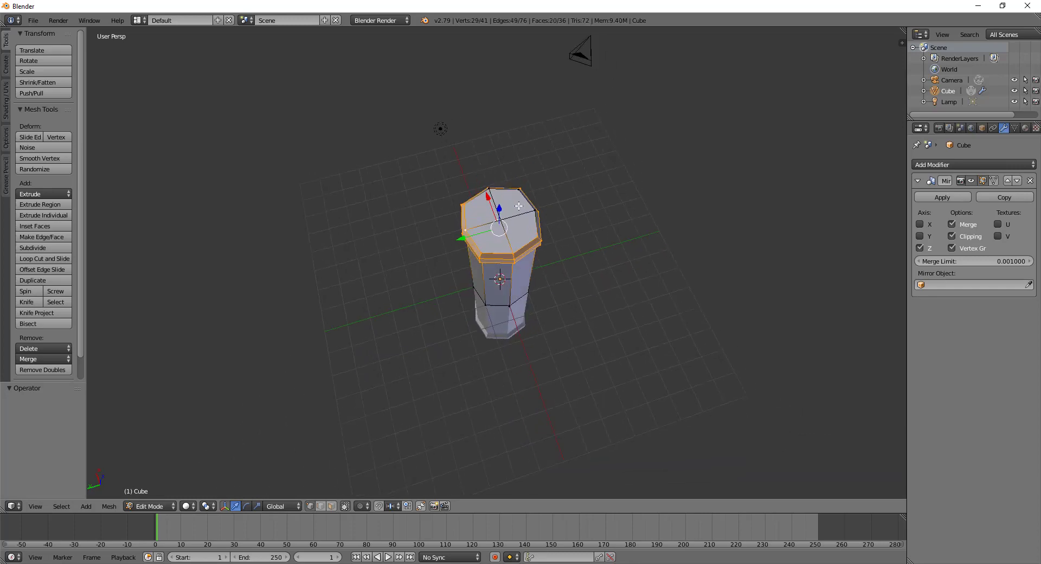
middle_drag(488, 198, 504, 214)
key(ctrl+KP_Add)
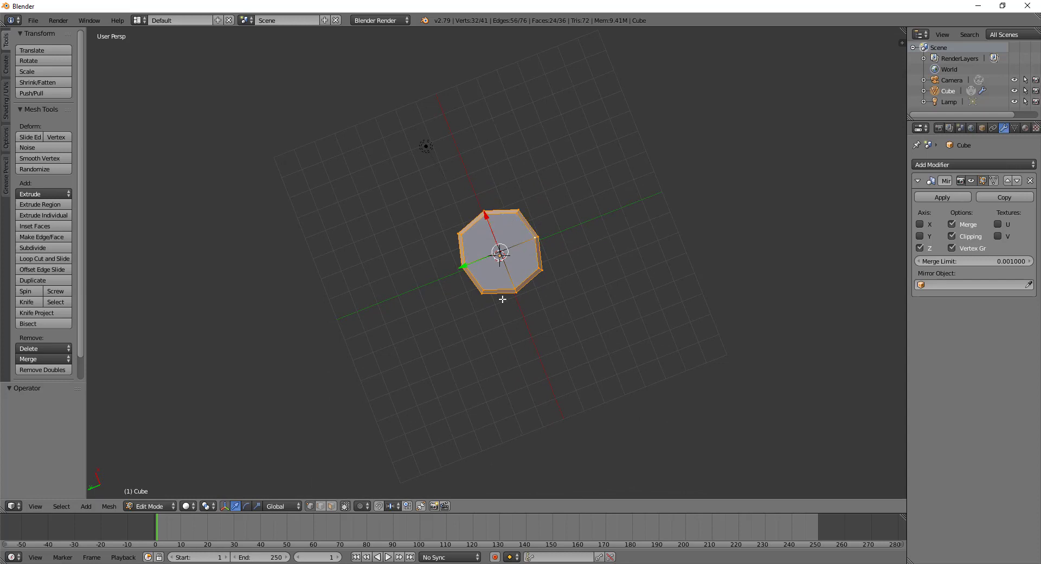
middle_drag(503, 300, 511, 224)
shift+click(496, 195)
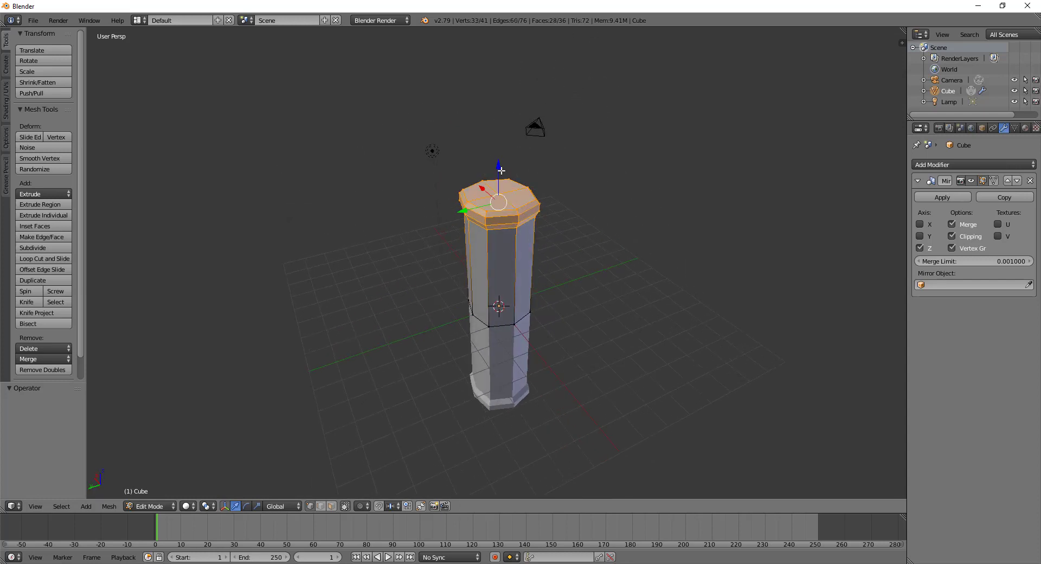
Raise the upper section 4.078 along Z, then lower it by 0.372
drag(500, 167, 527, 64)
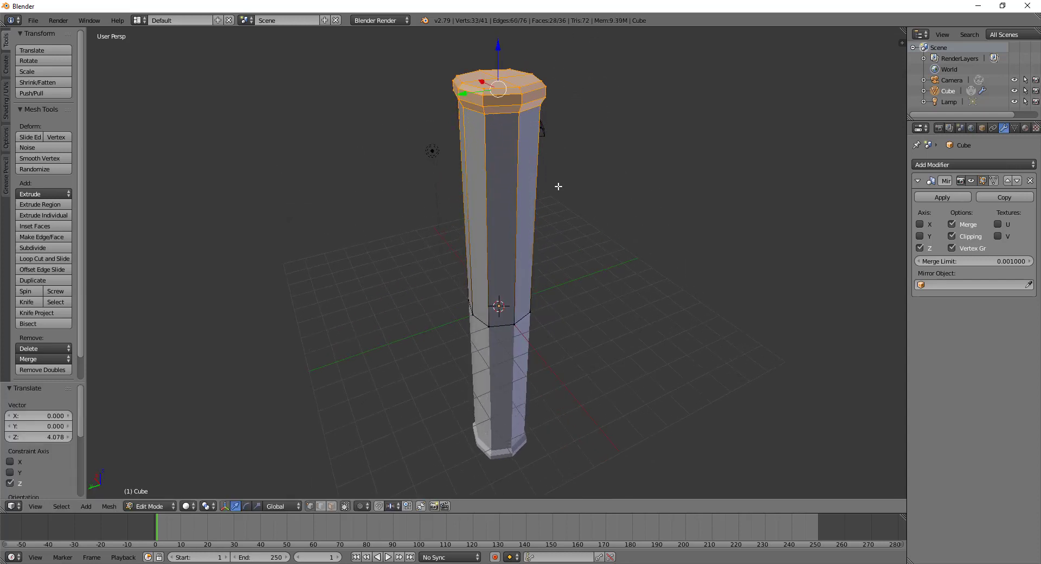
scroll(553, 233, down, 2)
mouse_move(570, 362)
middle_down()
mouse_move(529, 291)
mouse_move(530, 312)
middle_up()
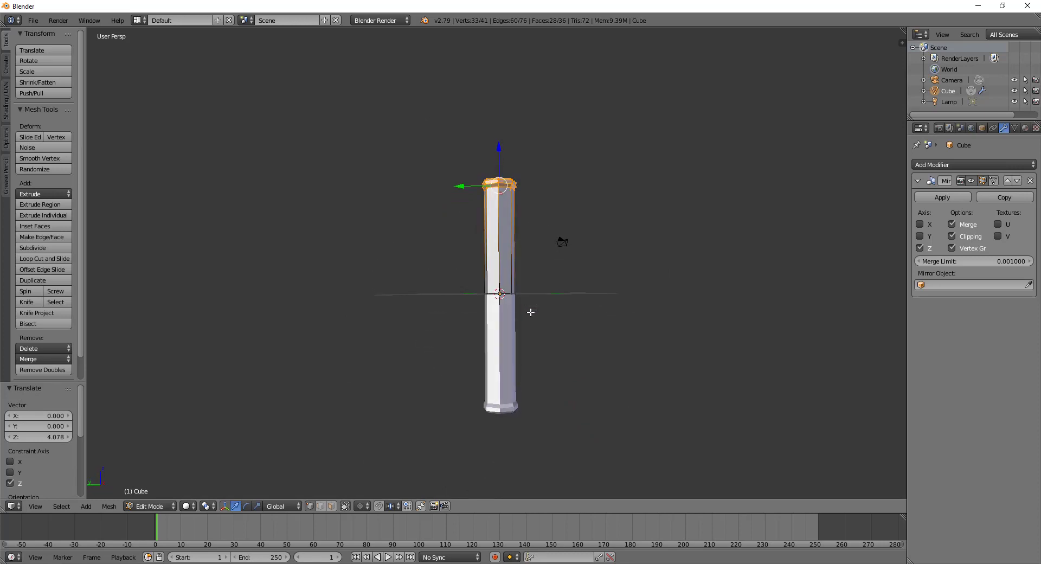
drag(502, 147, 502, 166)
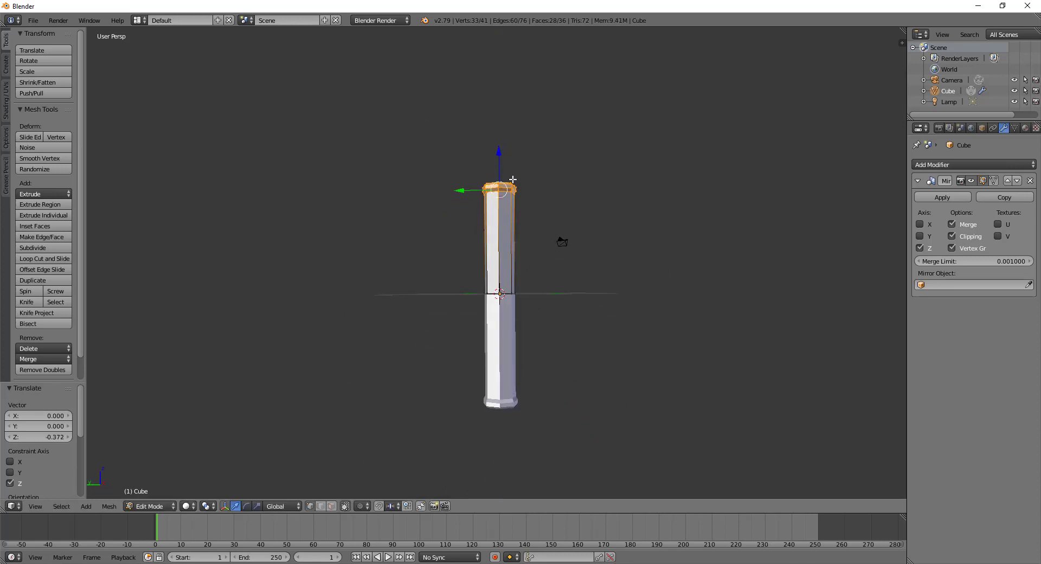
middle_drag(501, 166, 504, 248)
mouse_move(493, 206)
middle_down()
mouse_move(491, 179)
mouse_move(483, 244)
middle_up()
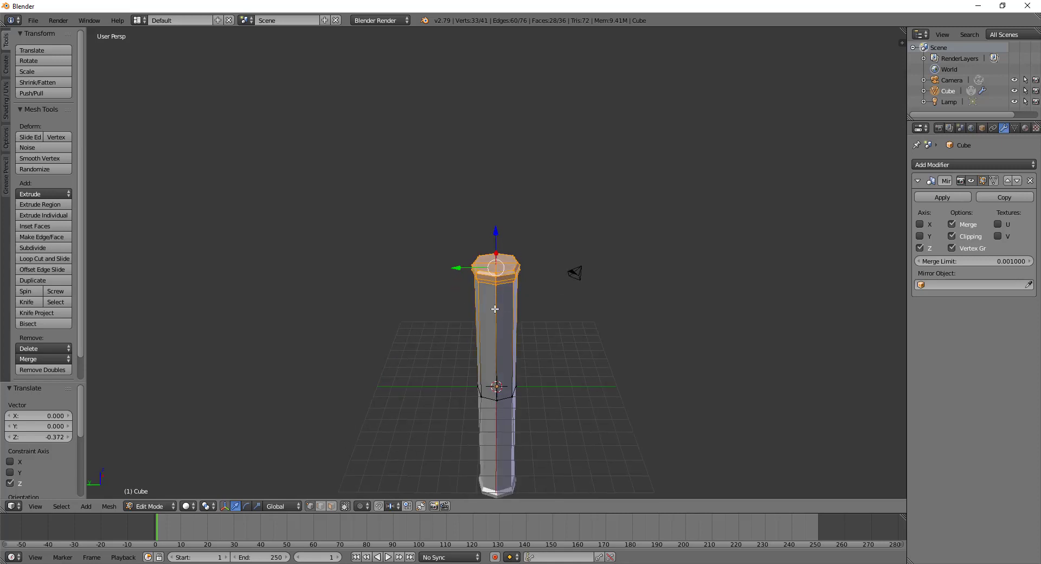
scroll(477, 266, up, 2)
Select the top cap's rim edges and faces
scroll(474, 282, up, 3)
right_click(449, 282)
alt+right_click(459, 285)
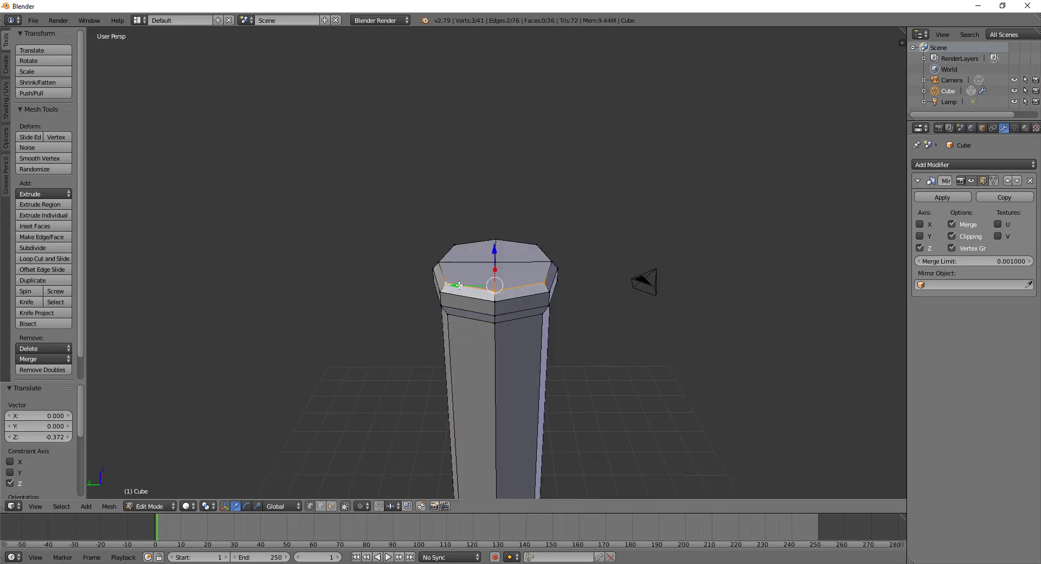
alt+shift+right_click(519, 241)
alt+shift+right_click(447, 256)
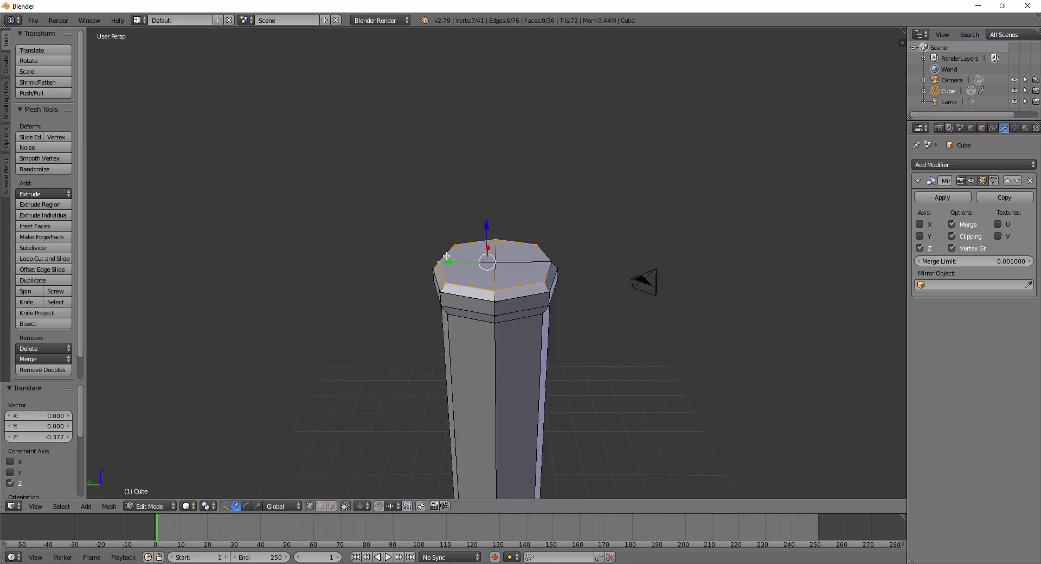
shift+right_click(487, 259)
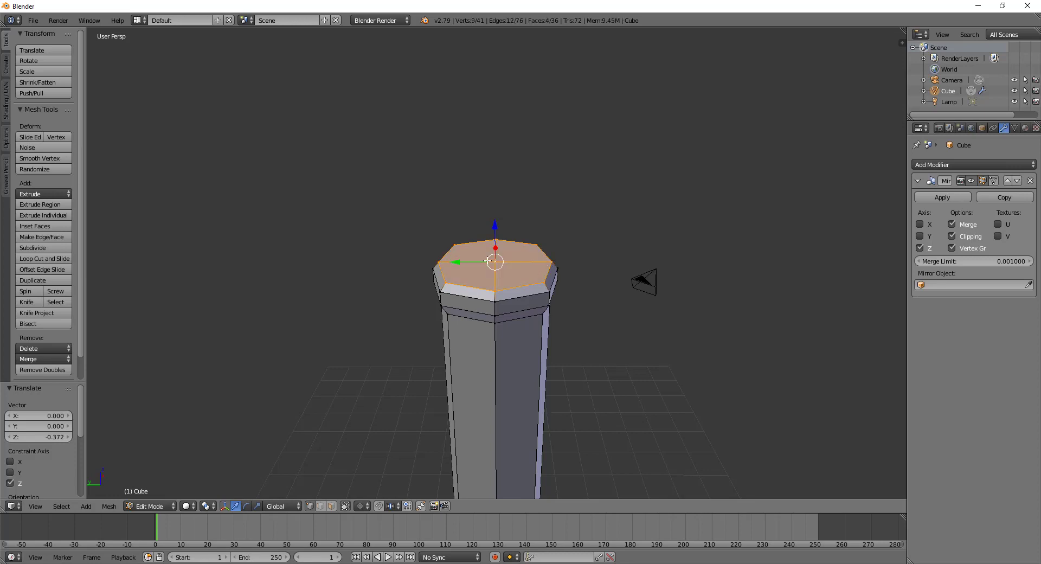
mouse_move(487, 259)
middle_down()
mouse_move(567, 281)
mouse_move(529, 314)
mouse_move(535, 327)
middle_up()
Extrude two tiers (0.270 and 0.233) and widen the top face by 1.141
key(e)
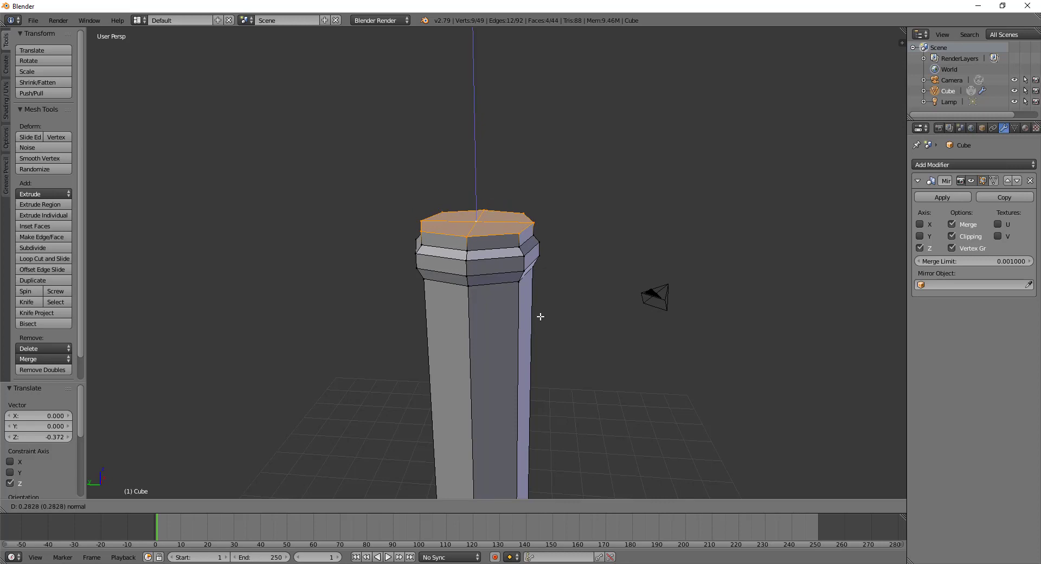
click(542, 317)
key(e)
click(543, 311)
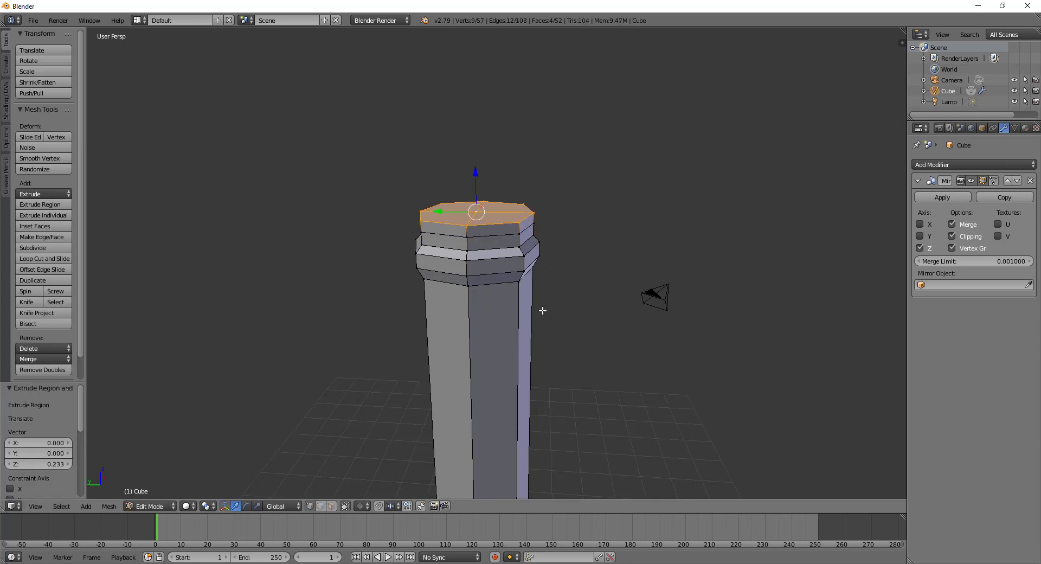
key(s)
click(553, 321)
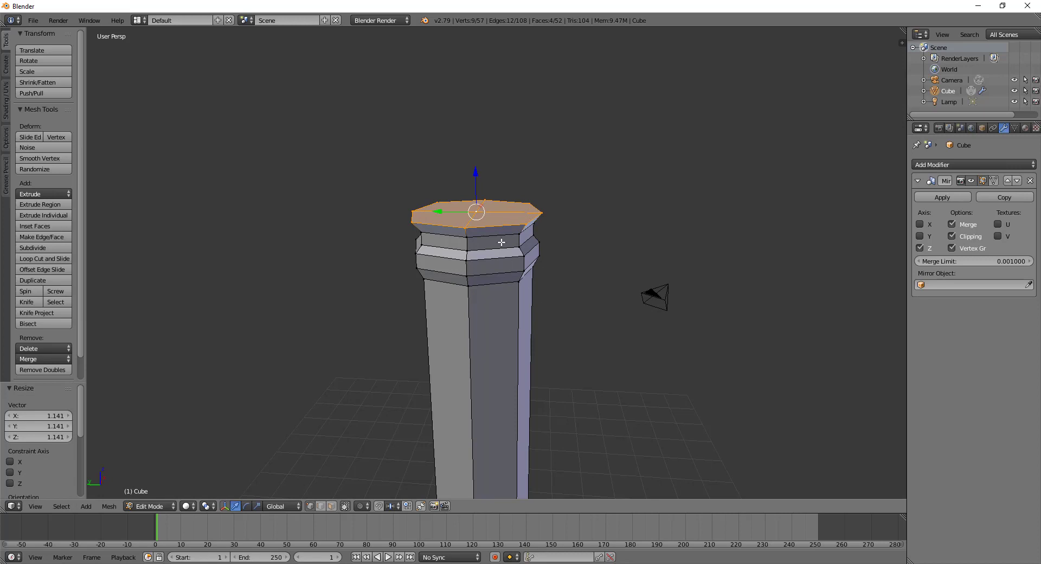
Move the top face's right rim edge 0.418 outward along negative Y
middle_drag(503, 238, 498, 257)
right_click(523, 288)
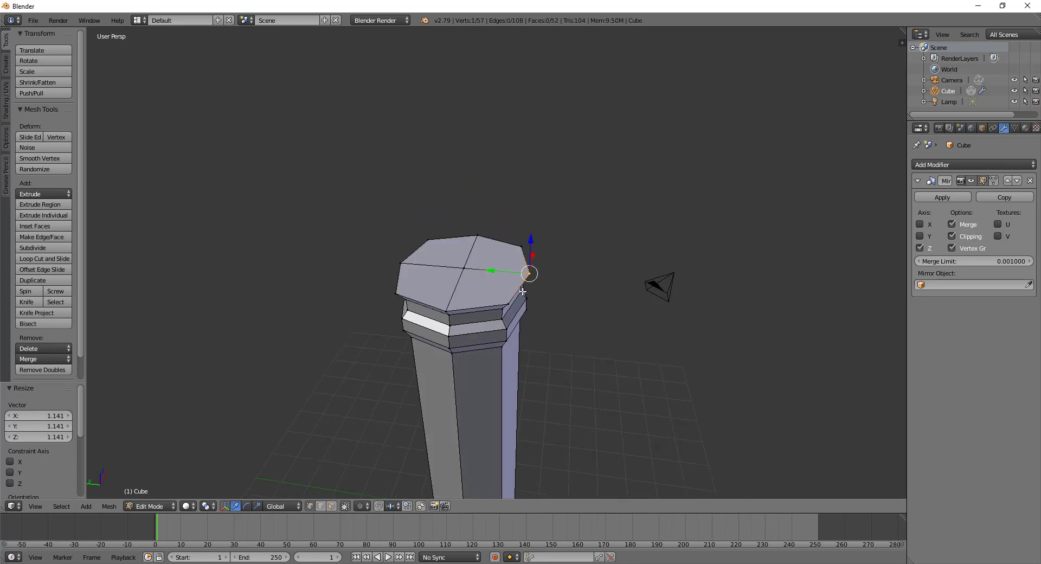
shift+right_click(523, 249)
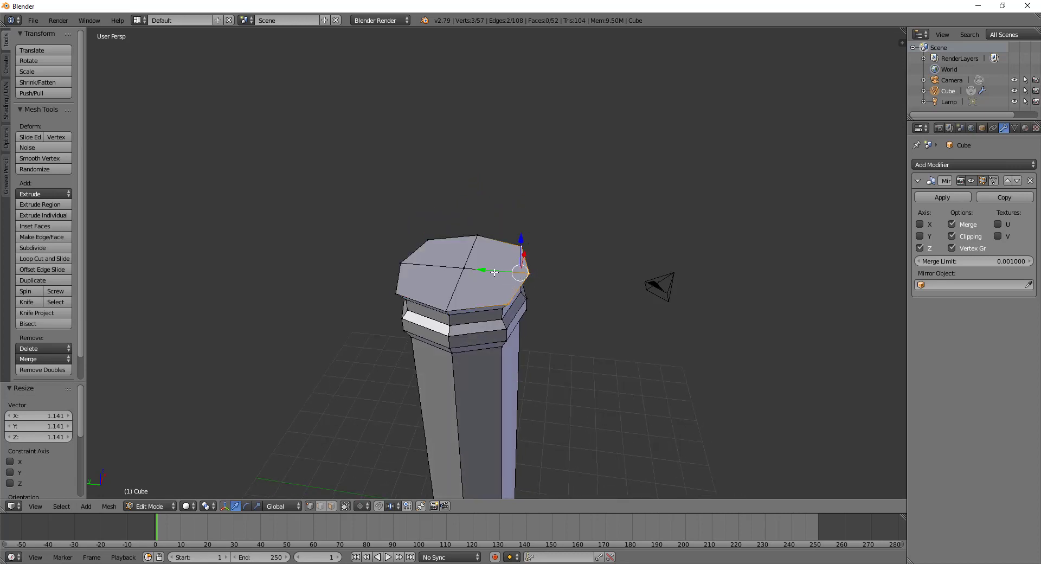
drag(495, 272, 573, 298)
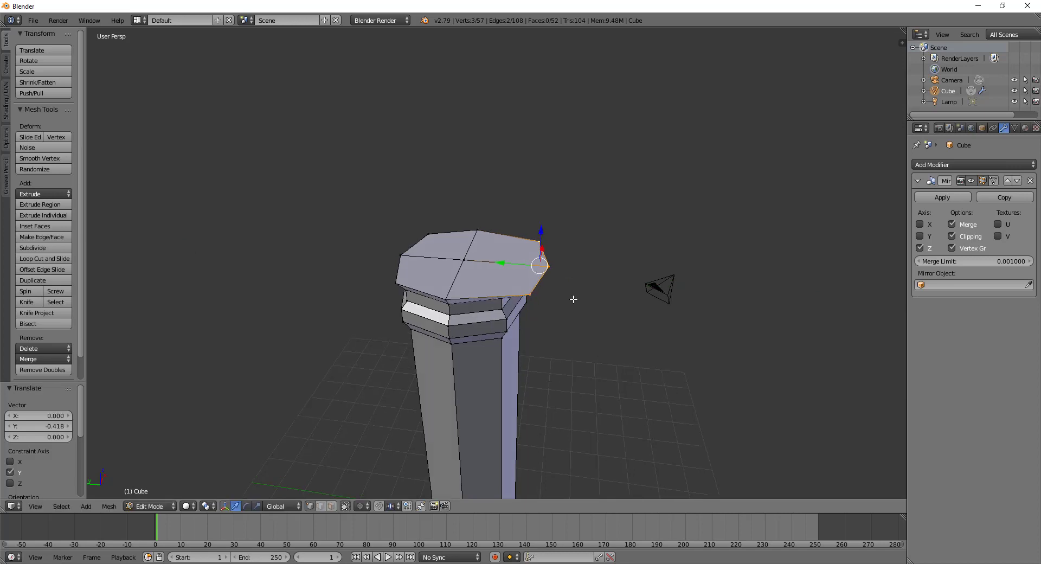
mouse_move(574, 299)
middle_down()
mouse_move(574, 281)
mouse_move(573, 302)
middle_up()
Select the vertices around the whole top cap rim
right_click(422, 216)
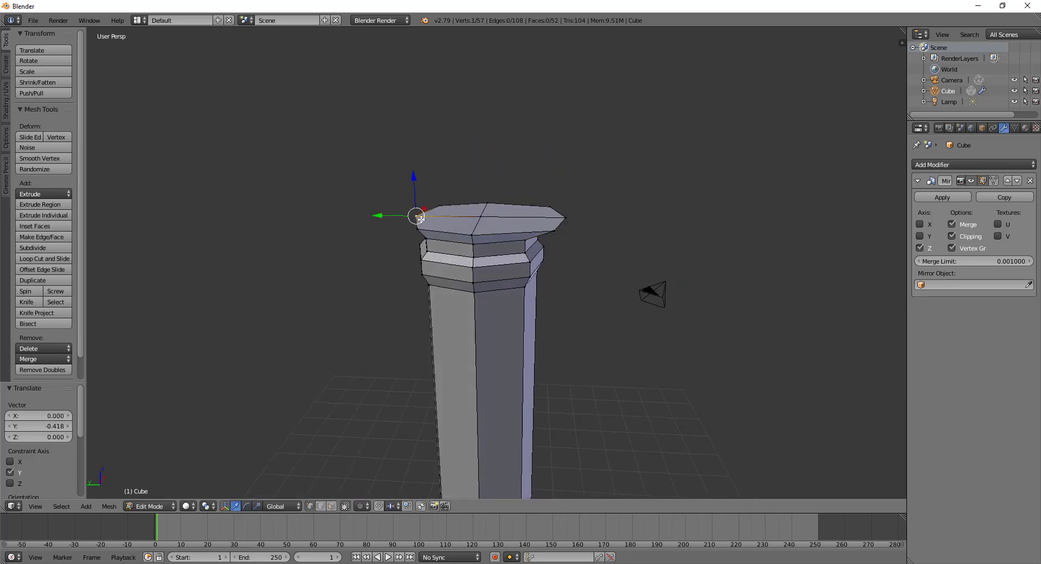
ctrl+right_click(439, 206)
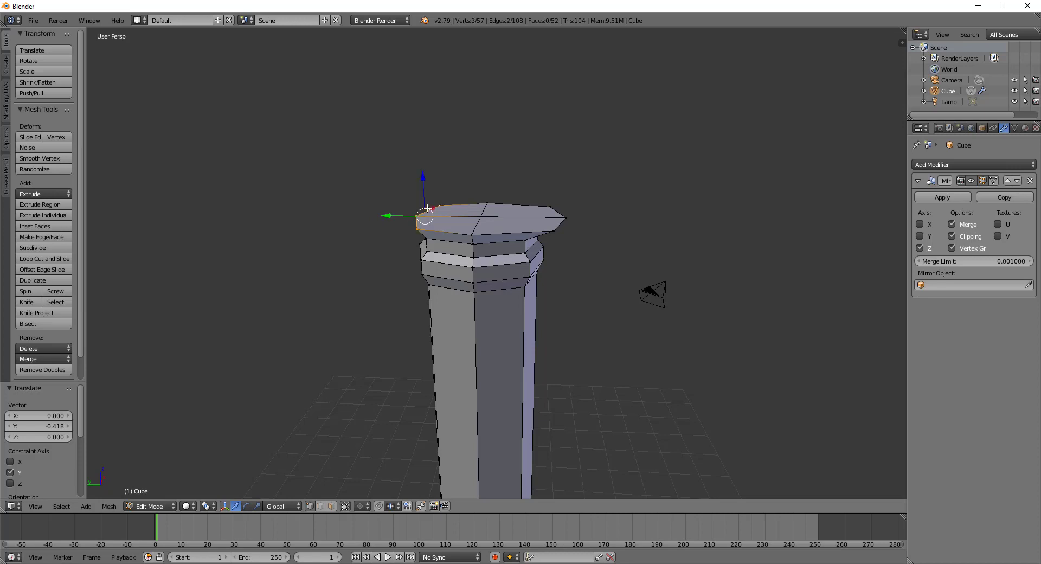
ctrl+right_click(566, 208)
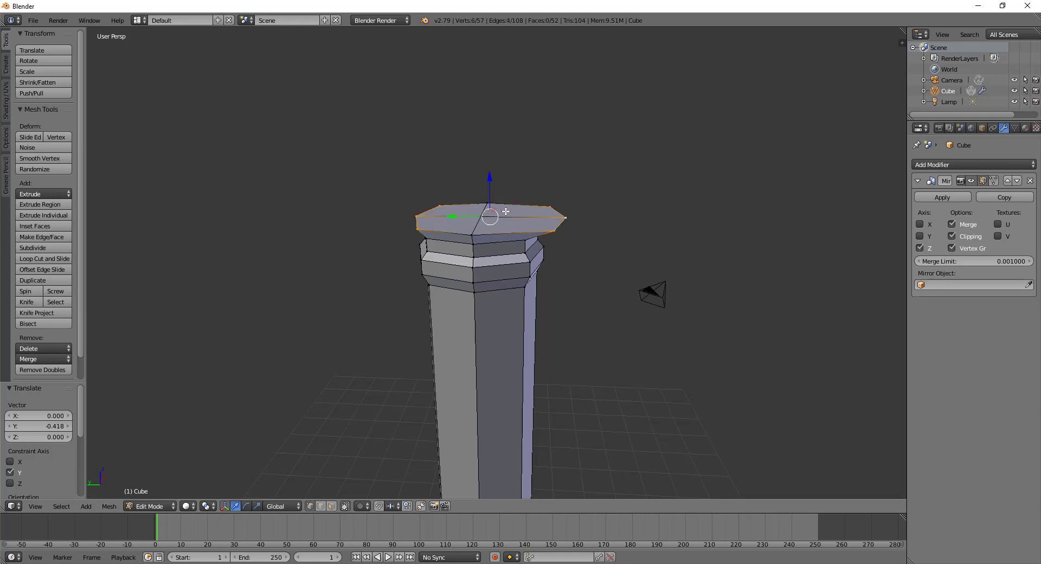
ctrl+right_click(478, 215)
Extrude the top cap up 0.408 and push selected rim vertices 0.283 outward along Y
key(e)
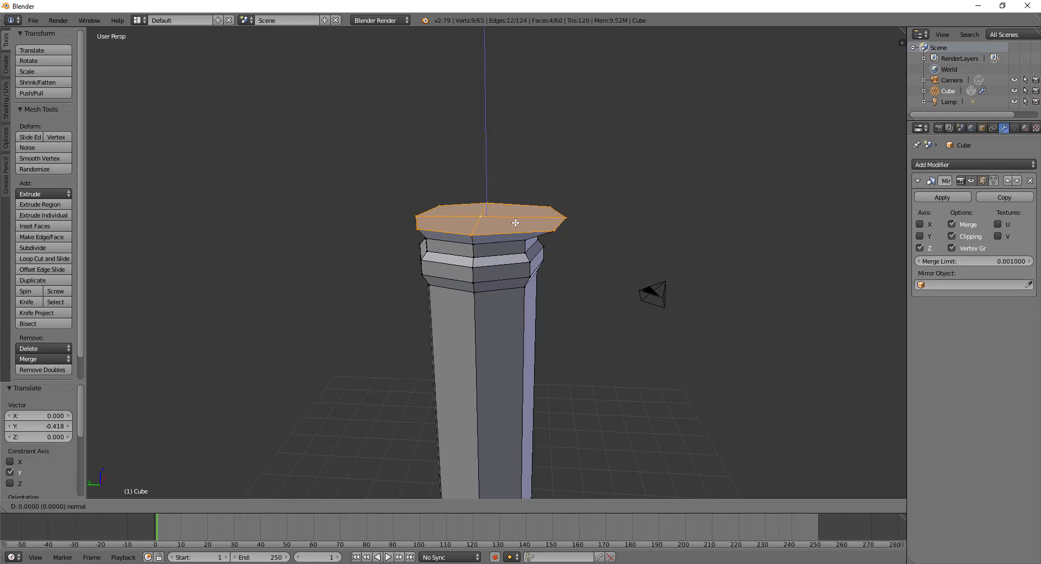
click(518, 208)
middle_drag(440, 205, 472, 201)
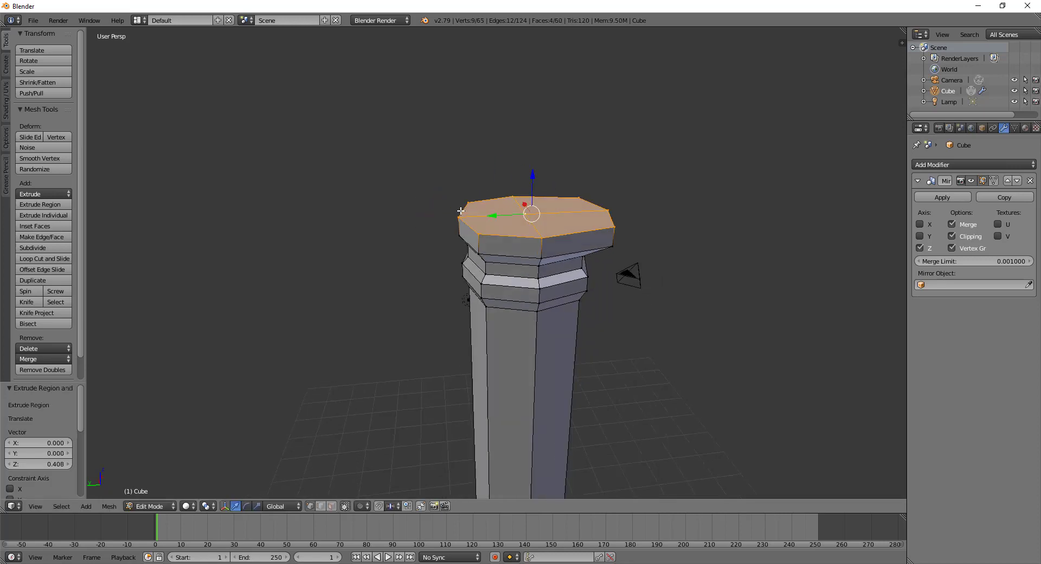
right_click(472, 201)
shift+right_click(467, 213)
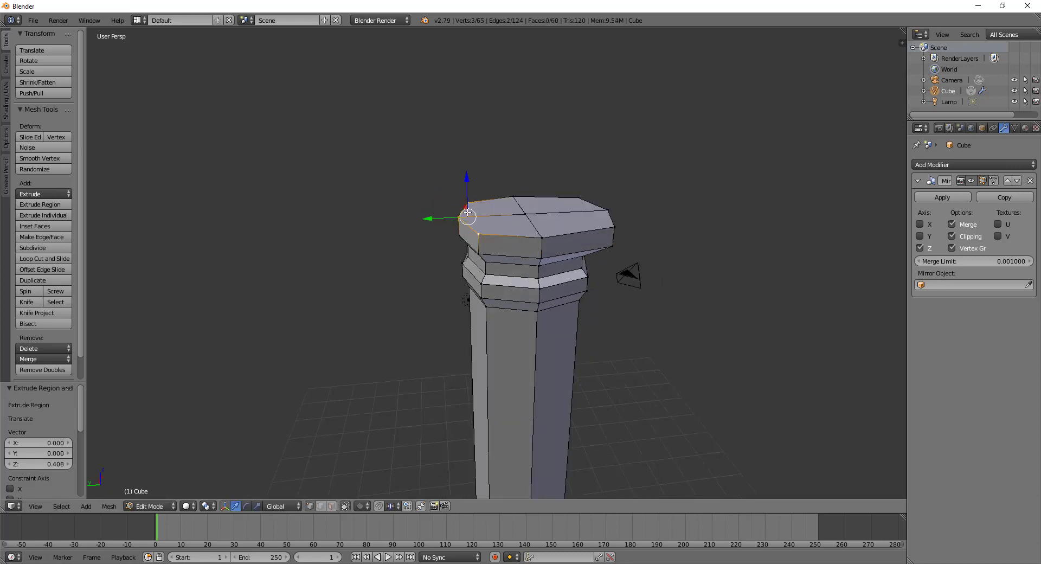
key(g)
key(y)
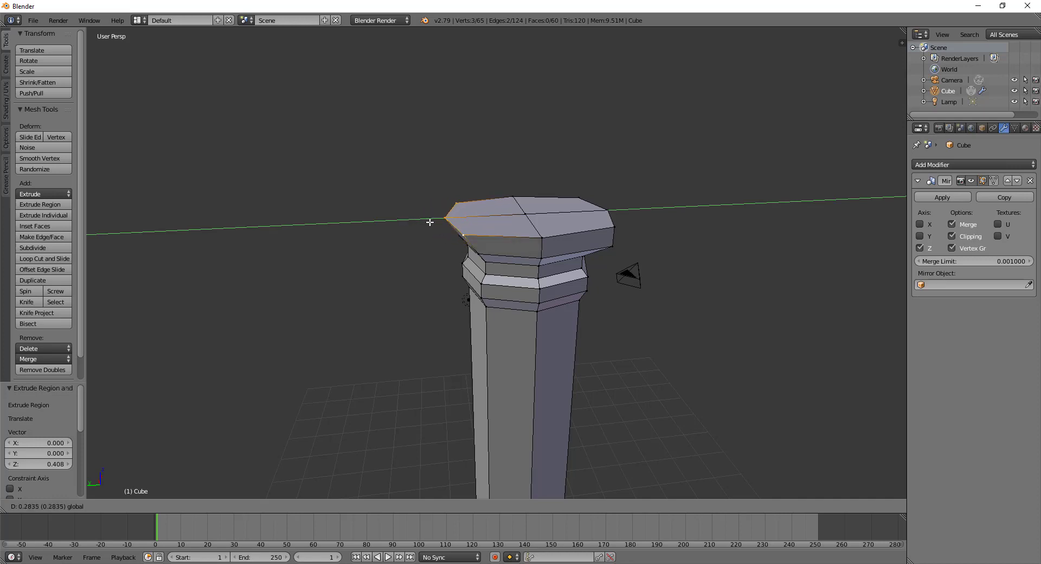
click(430, 222)
Reselect all the vertices of the new top face
middle_drag(430, 222, 464, 190)
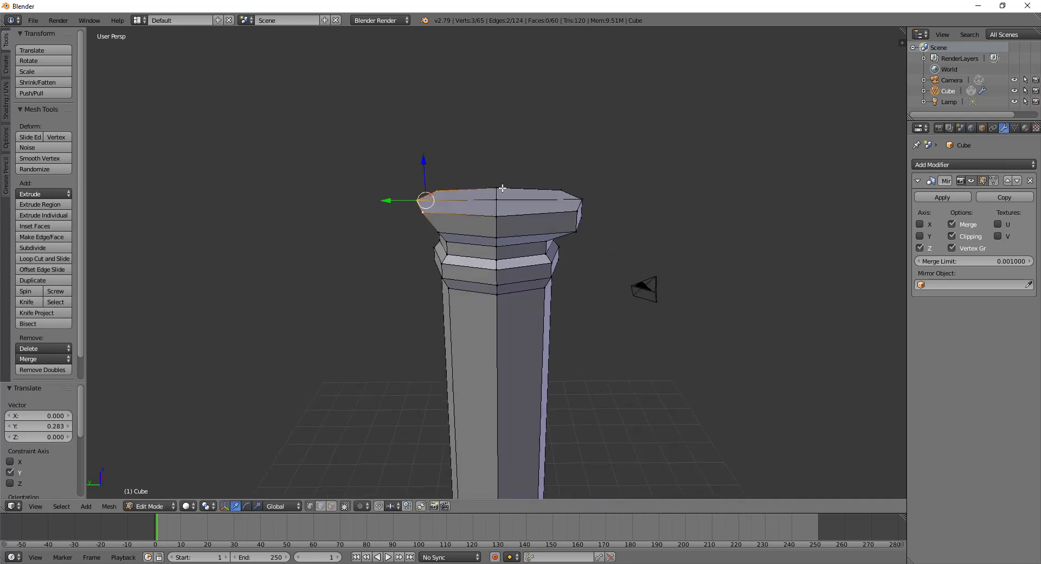
shift+click(568, 195)
shift+click(562, 192)
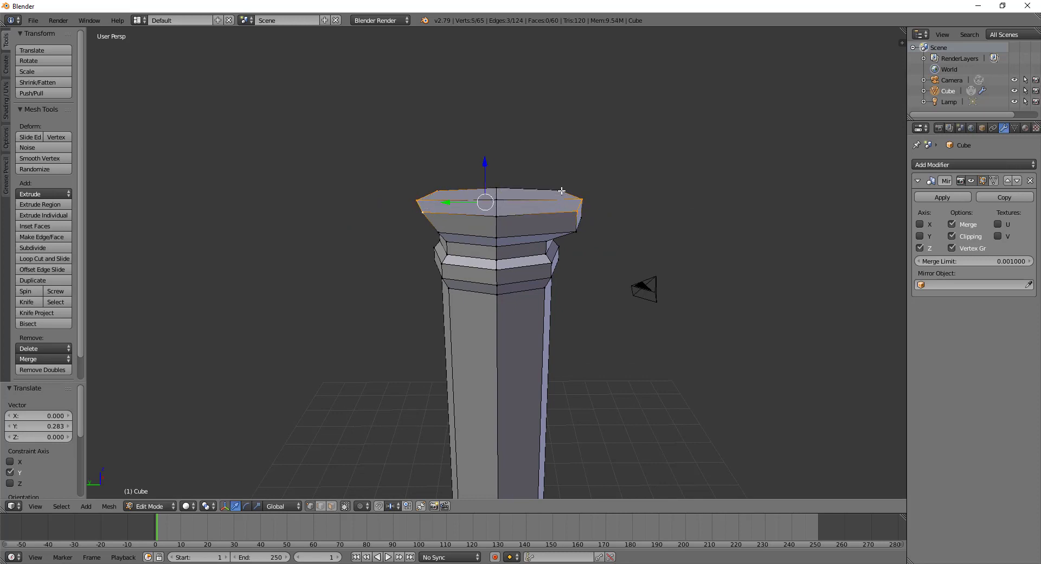
shift+click(568, 193)
shift+click(502, 202)
shift+click(499, 206)
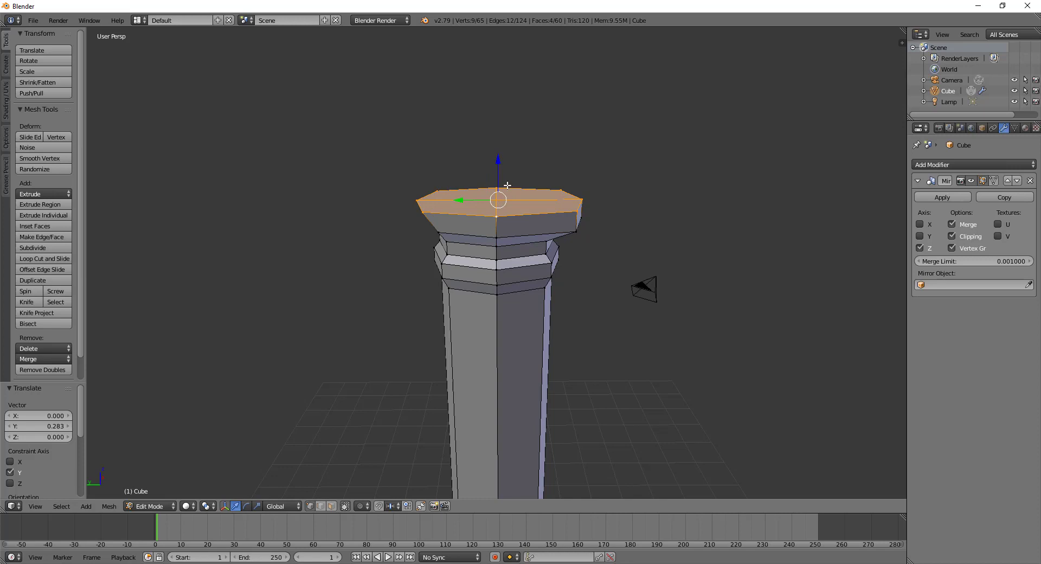
Extrude the top face up 0.491 and push three right-side rim vertices outward along Y
key(e)
click(570, 169)
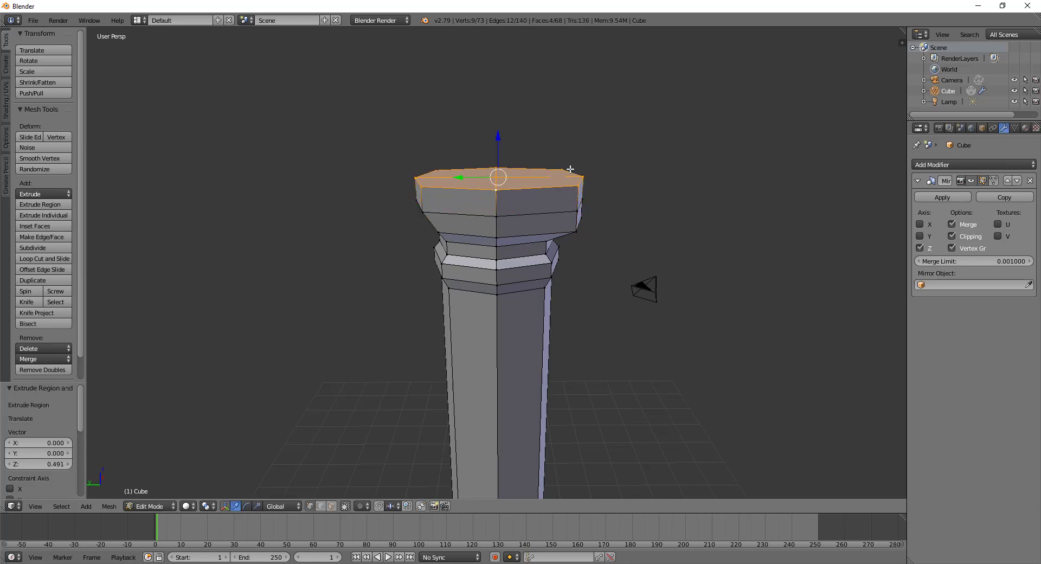
click(561, 170)
shift+click(582, 176)
shift+click(577, 185)
key(g)
key(y)
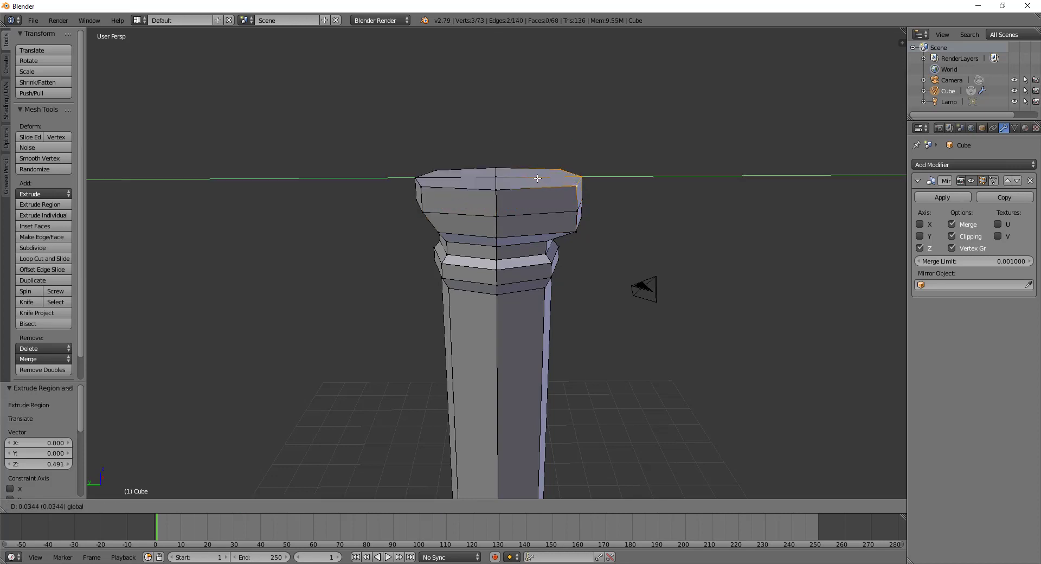
click(526, 177)
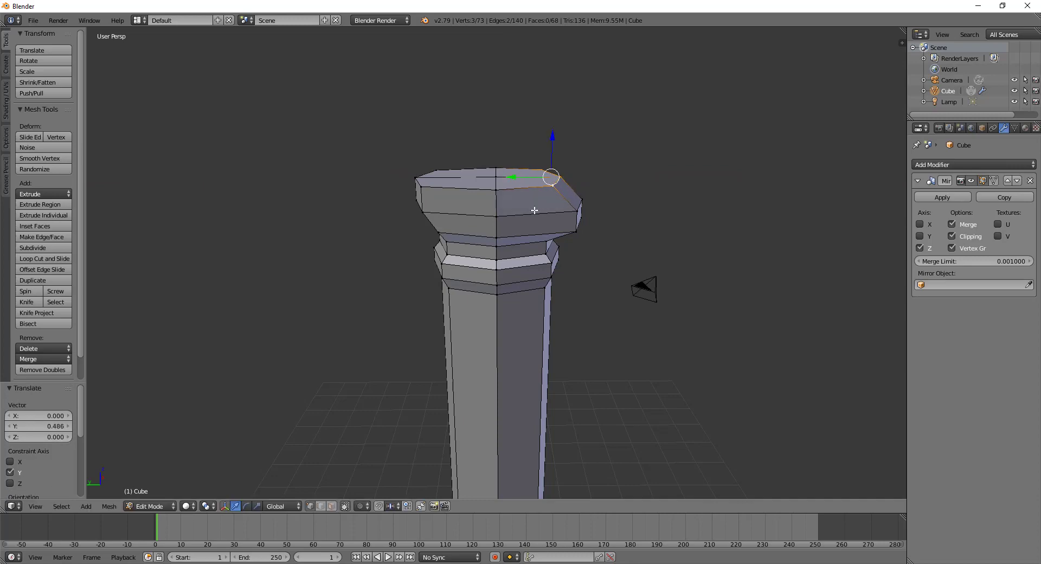
Push the capital's left rim edge outward along Y
mouse_move(526, 179)
middle_down()
mouse_move(584, 284)
mouse_move(626, 305)
middle_up()
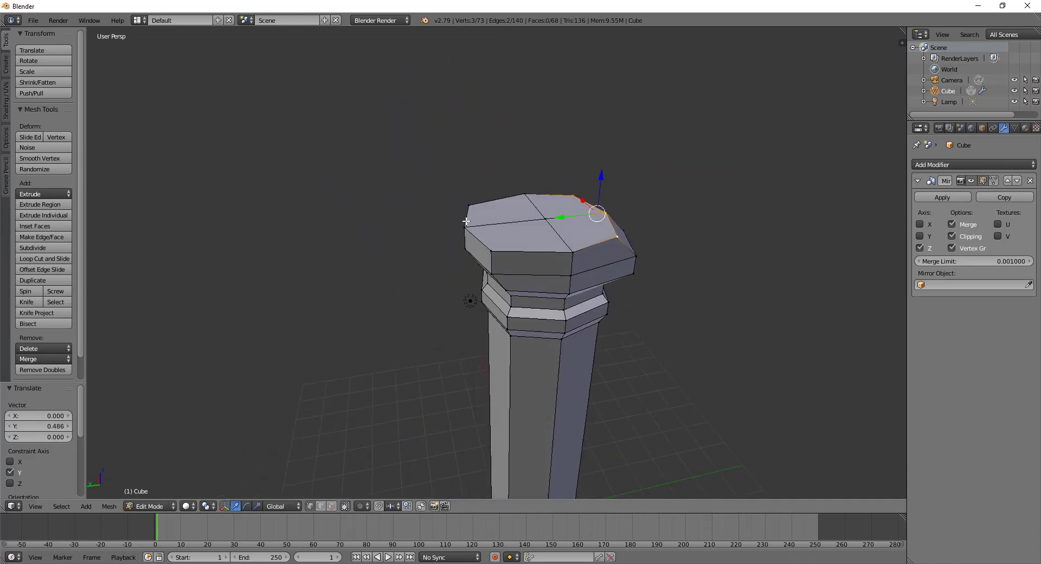
alt+right_click(466, 222)
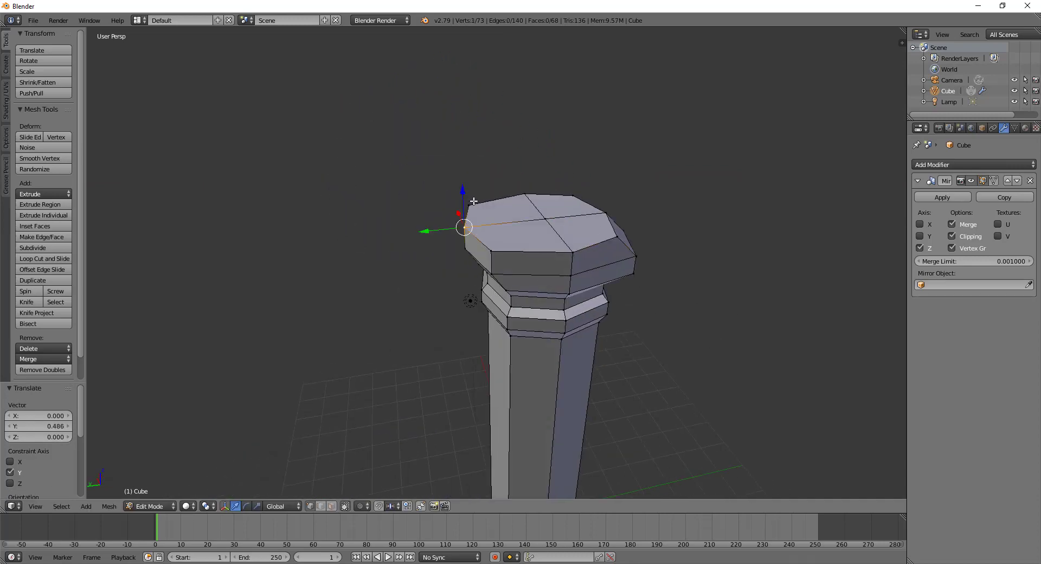
key(g)
key(y)
click(428, 234)
Slide the capital's lower front edge vertices along Y, then review the column in Object Mode
mouse_move(428, 233)
middle_down()
mouse_move(532, 272)
mouse_move(413, 291)
mouse_move(522, 300)
middle_up()
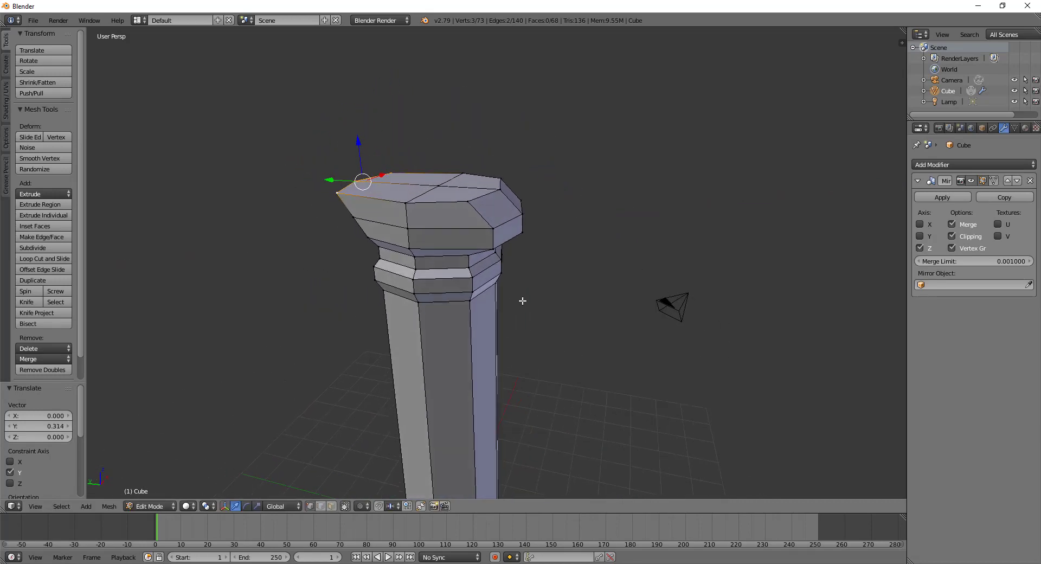
mouse_move(454, 260)
middle_down()
mouse_move(516, 232)
mouse_move(504, 248)
mouse_move(567, 240)
middle_up()
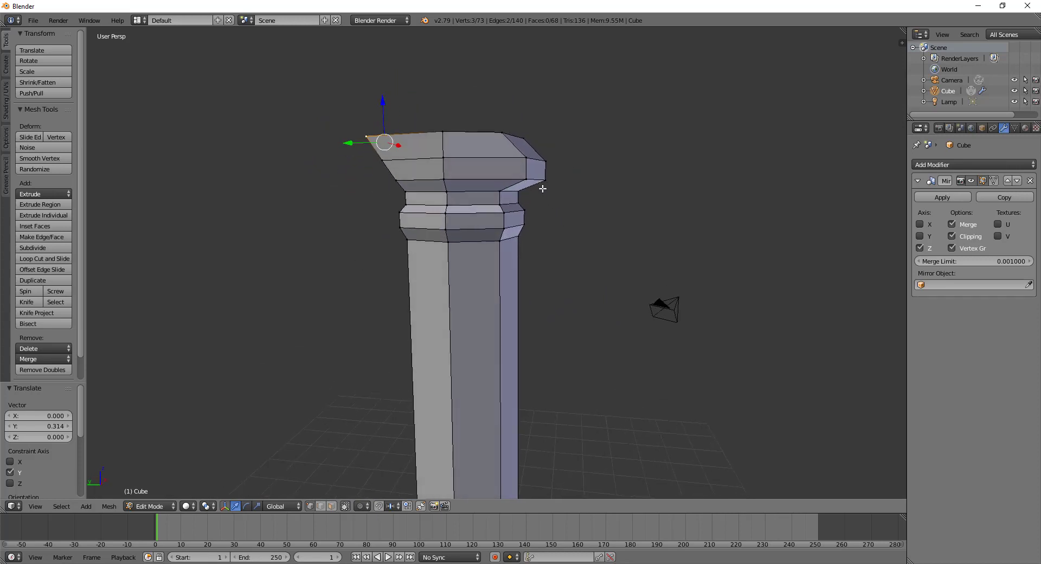
right_click(542, 179)
middle_drag(549, 195, 515, 201)
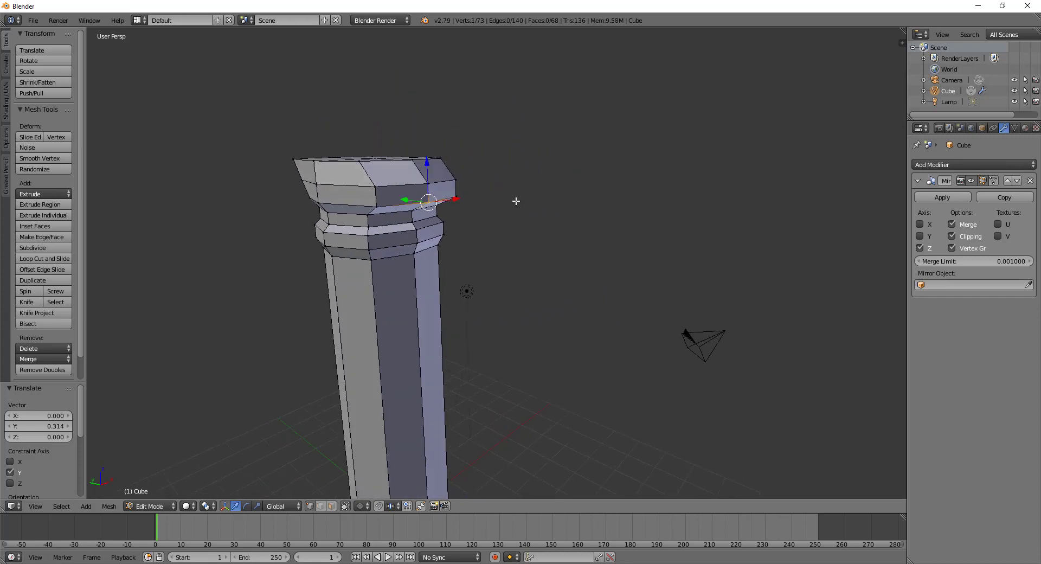
shift+right_click(456, 197)
shift+right_click(377, 207)
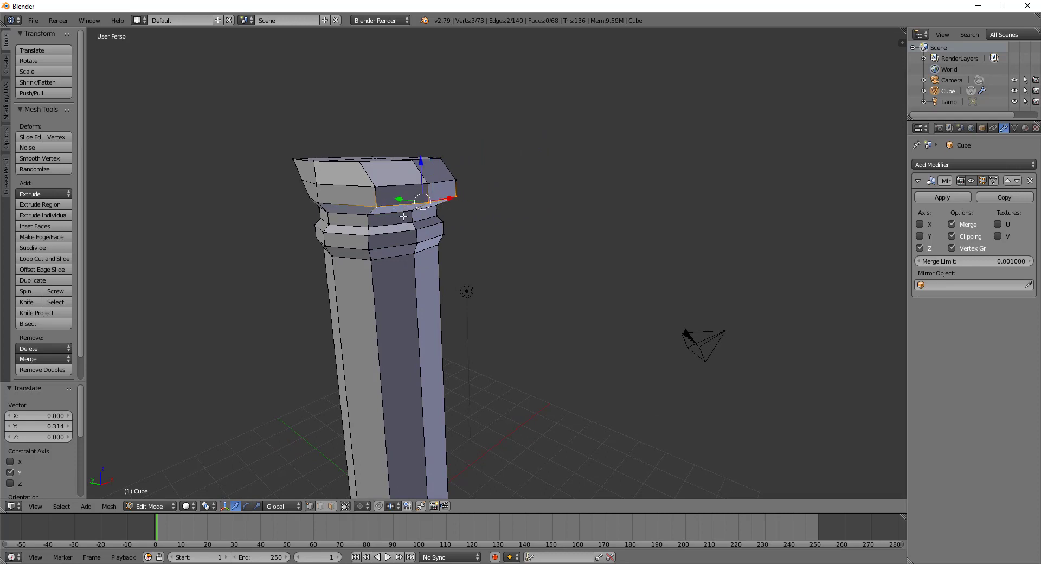
middle_drag(404, 216, 461, 228)
key(g)
key(y)
click(500, 255)
key(Tab)
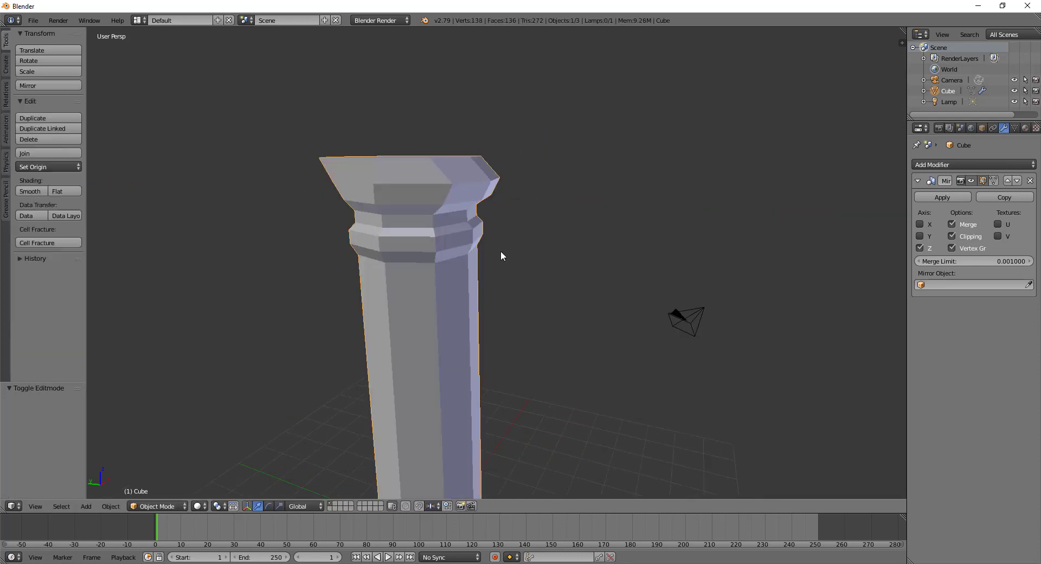
mouse_move(500, 255)
middle_down()
mouse_move(532, 247)
mouse_move(527, 281)
mouse_move(512, 274)
middle_up()
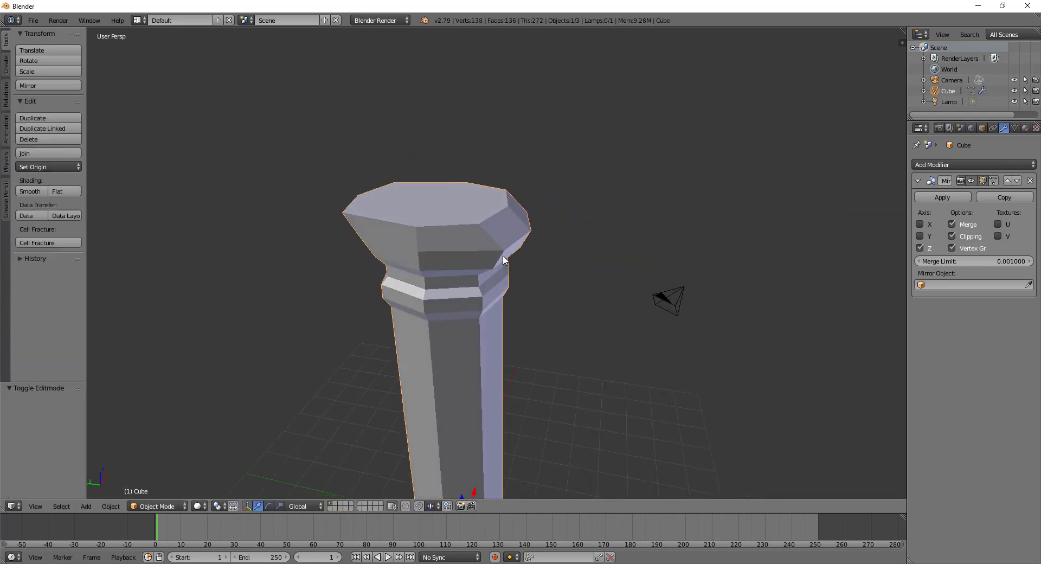
mouse_move(503, 204)
middle_down()
mouse_move(509, 265)
mouse_move(430, 225)
middle_up()
Back in Edit Mode, select all the capital's top faces
key(Tab)
right_click(397, 227)
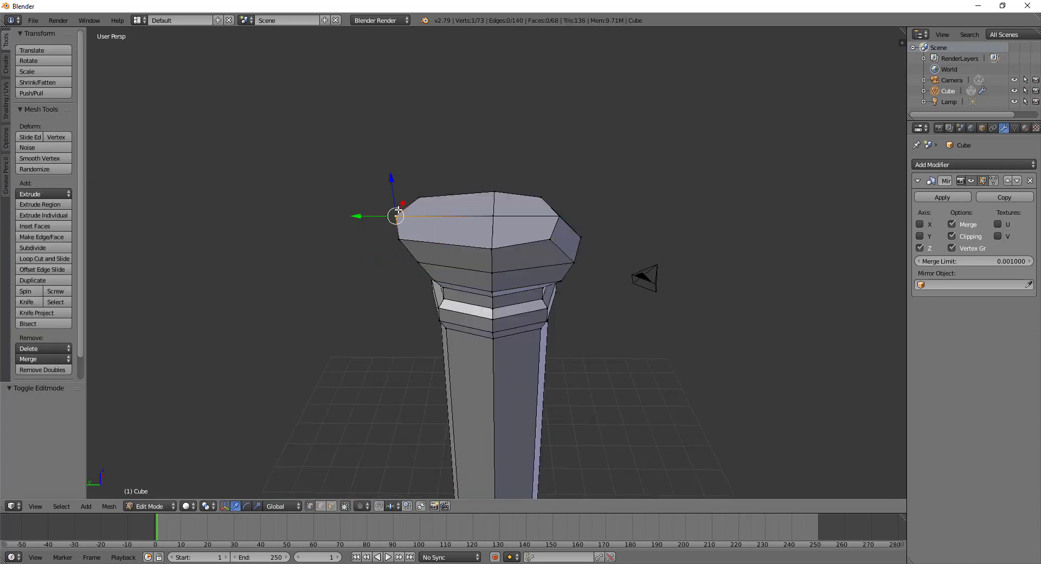
shift+right_click(412, 202)
shift+right_click(488, 193)
shift+right_click(491, 210)
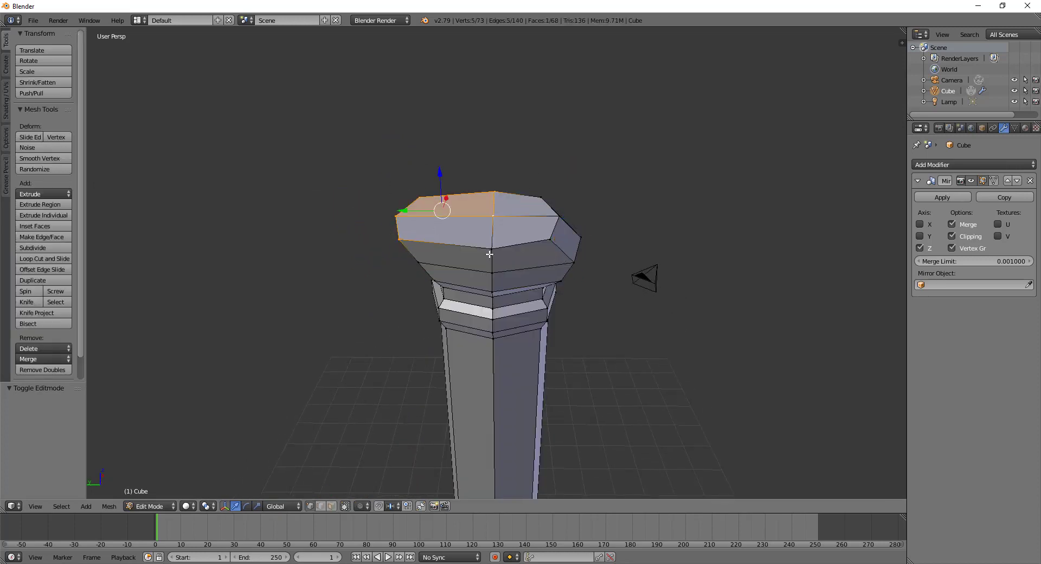
shift+right_click(491, 244)
shift+right_click(523, 203)
shift+right_click(523, 230)
middle_drag(470, 277, 474, 257)
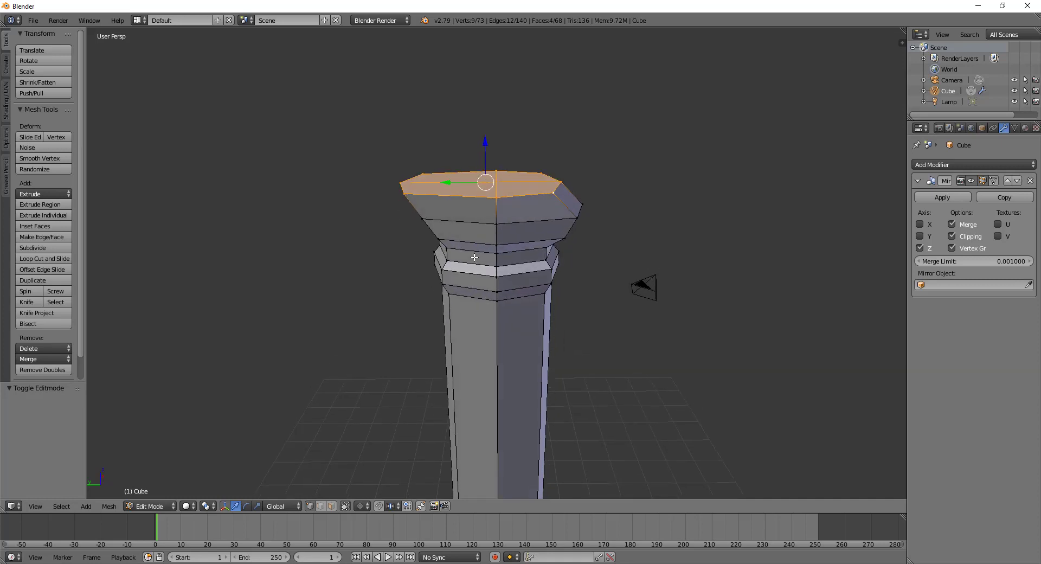
Extrude the top faces into a tall upper block and lower its top cap slightly
key(e)
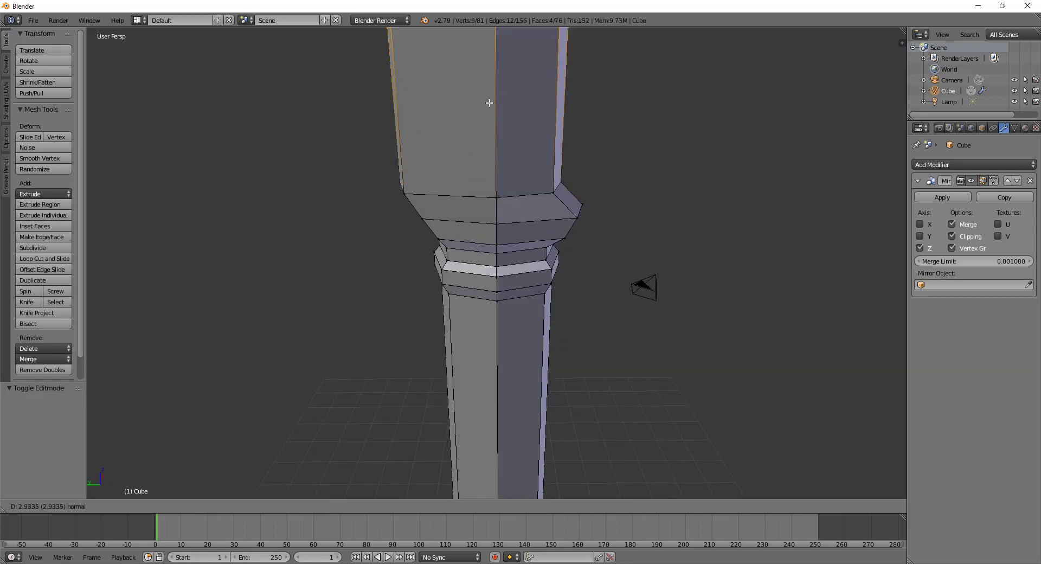
click(489, 98)
scroll(491, 109, down, 3)
scroll(504, 199, down, 3)
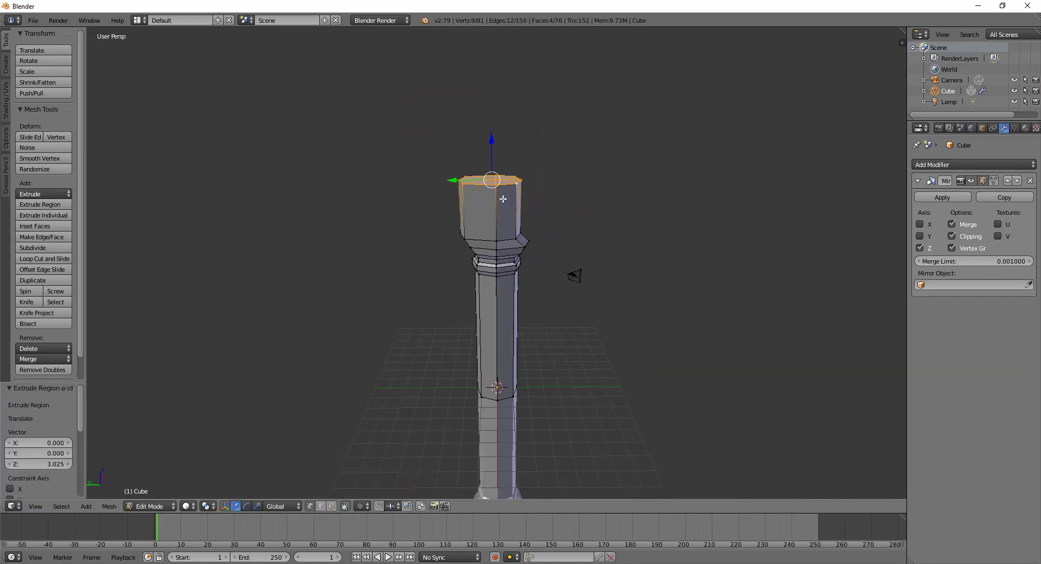
scroll(504, 199, up, 1)
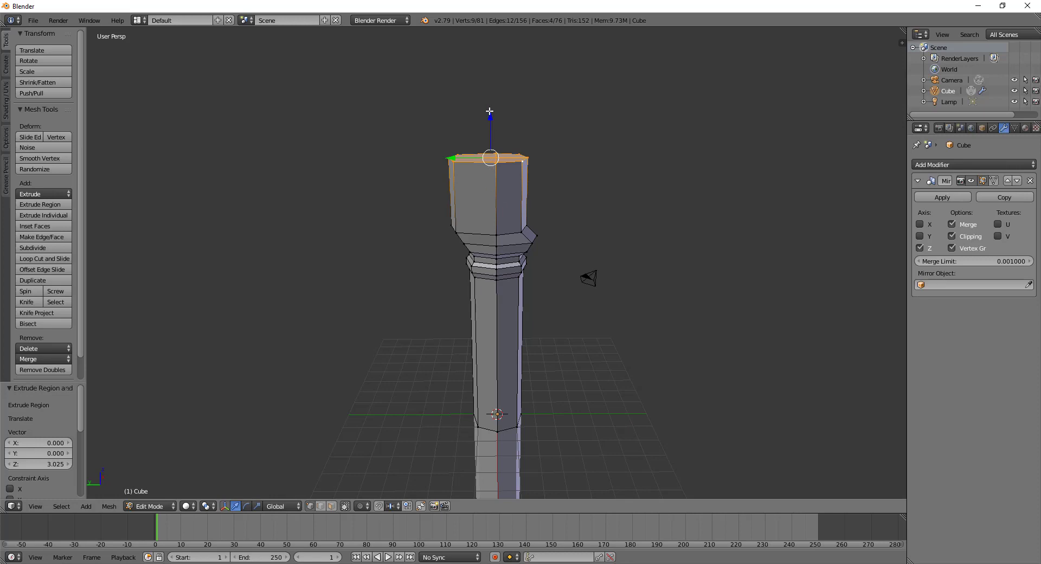
drag(489, 111, 489, 135)
scroll(466, 174, up, 3)
scroll(460, 184, up, 2)
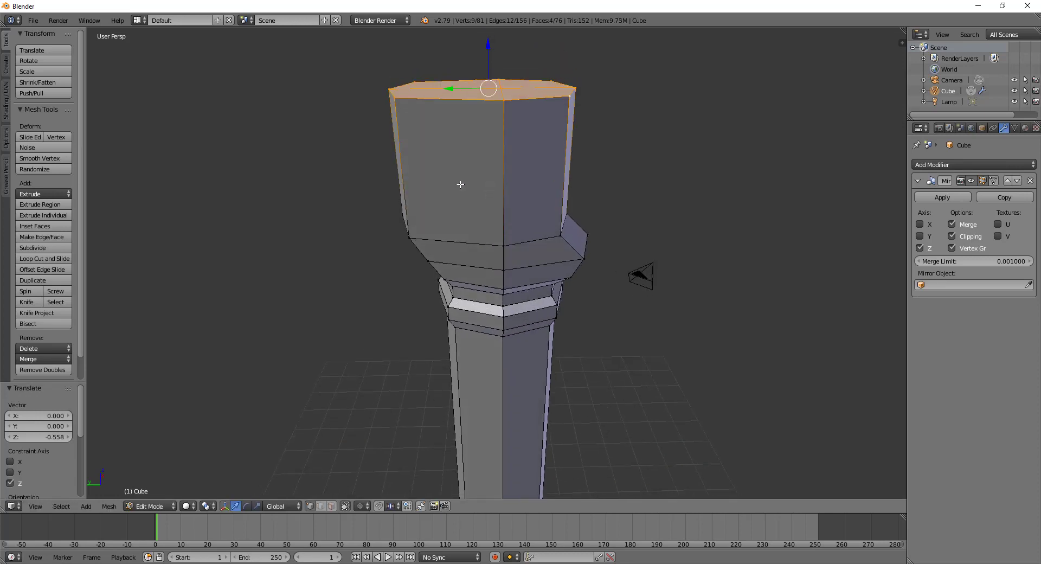
Slide the cap's left-corner vertices outward
right_click(400, 103)
middle_drag(405, 115, 438, 147)
shift+right_click(430, 157)
shift+right_click(438, 123)
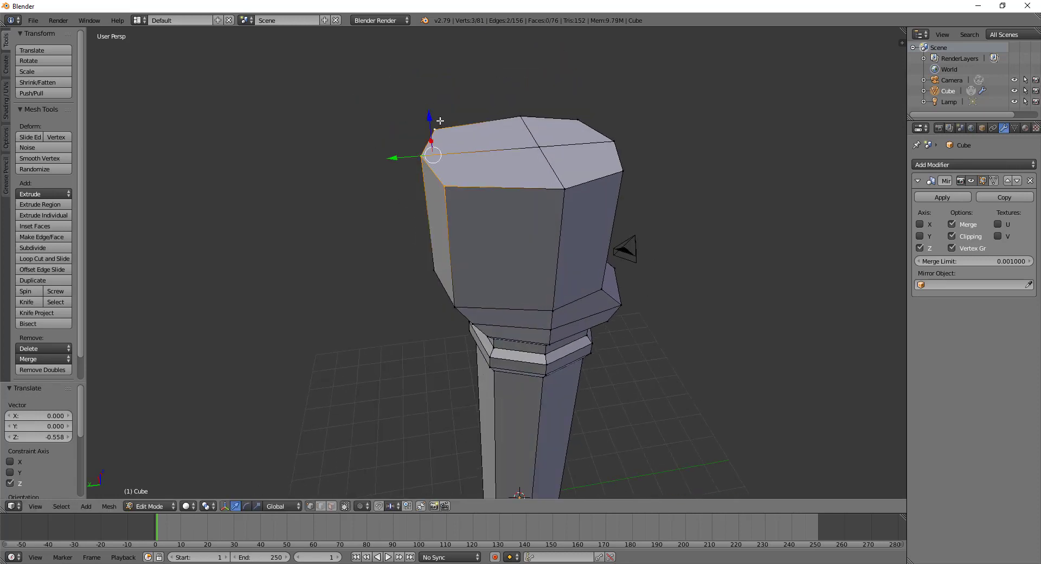
drag(412, 159, 335, 170)
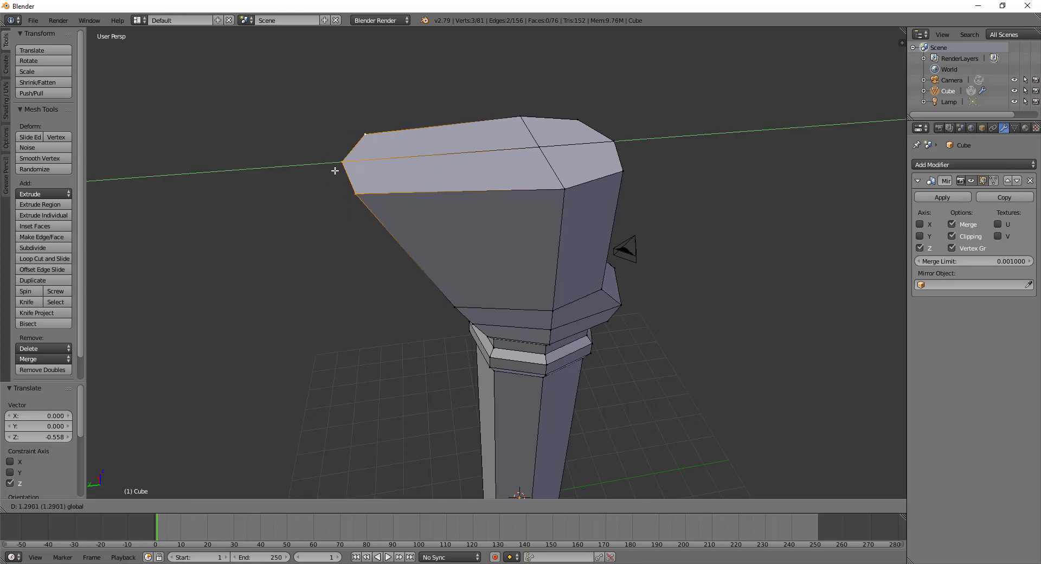
click(335, 170)
middle_drag(335, 171, 523, 192)
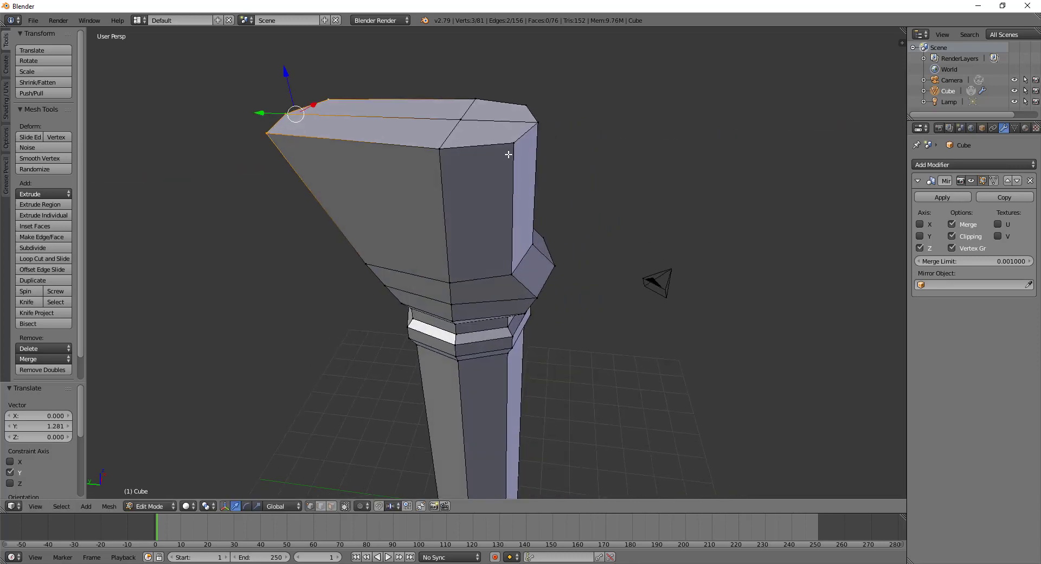
Slide the cap's right-corner vertices along Y to even out the top
right_click(508, 145)
shift+right_click(532, 122)
shift+right_click(521, 104)
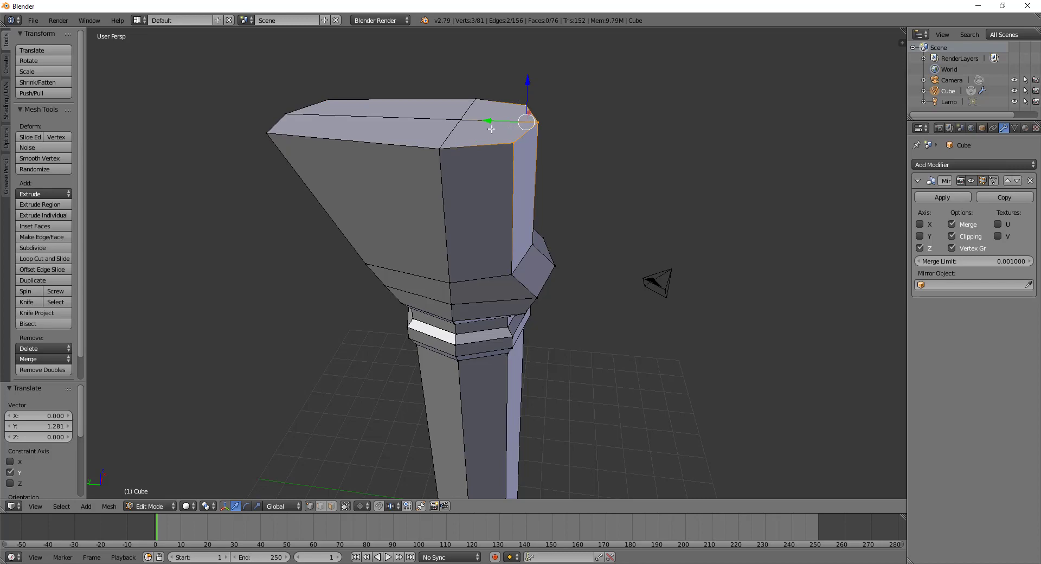
drag(491, 121, 444, 123)
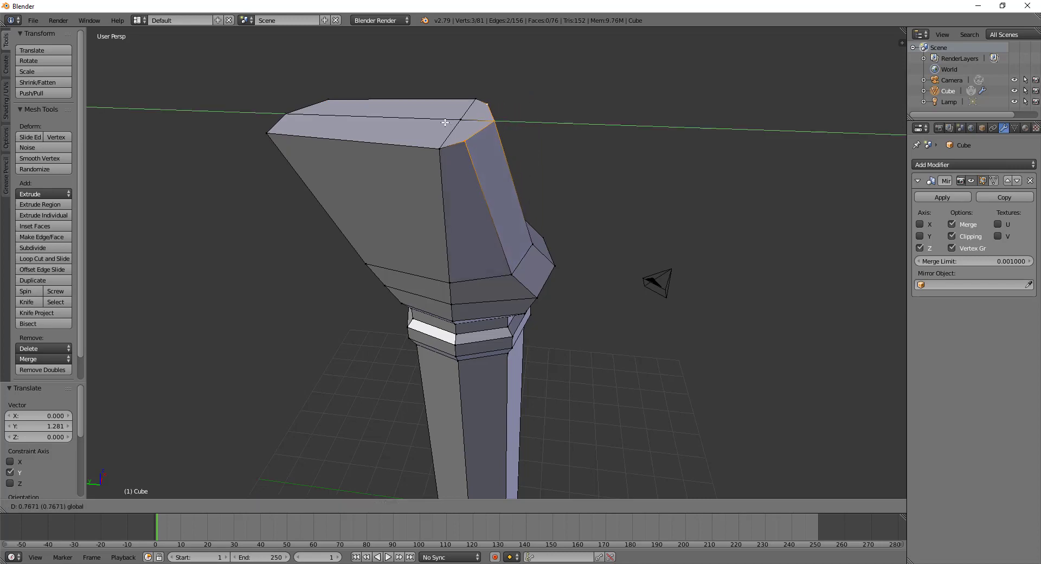
click(444, 122)
middle_drag(444, 122, 538, 170)
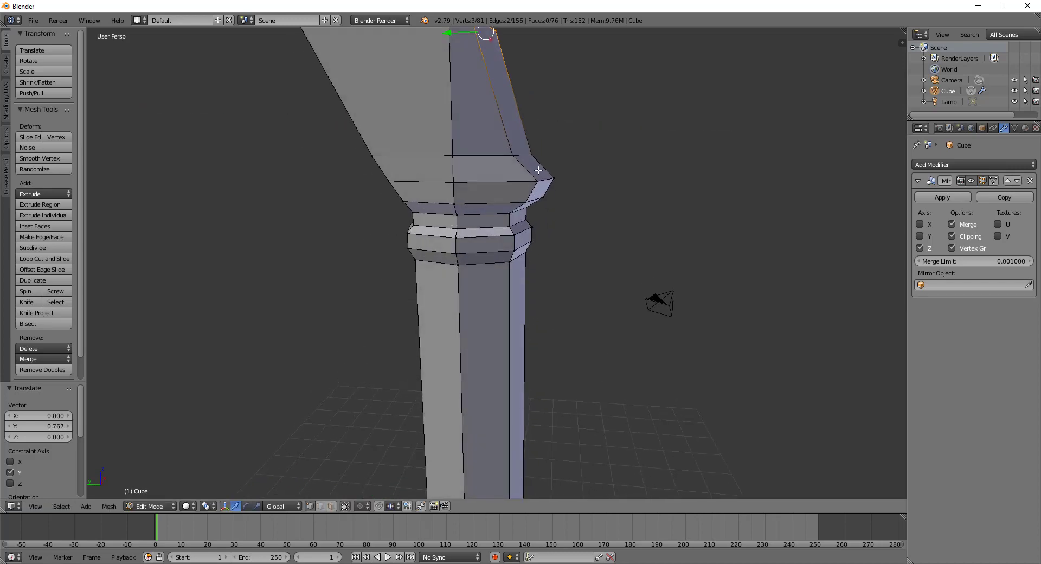
key(KP_Decimal)
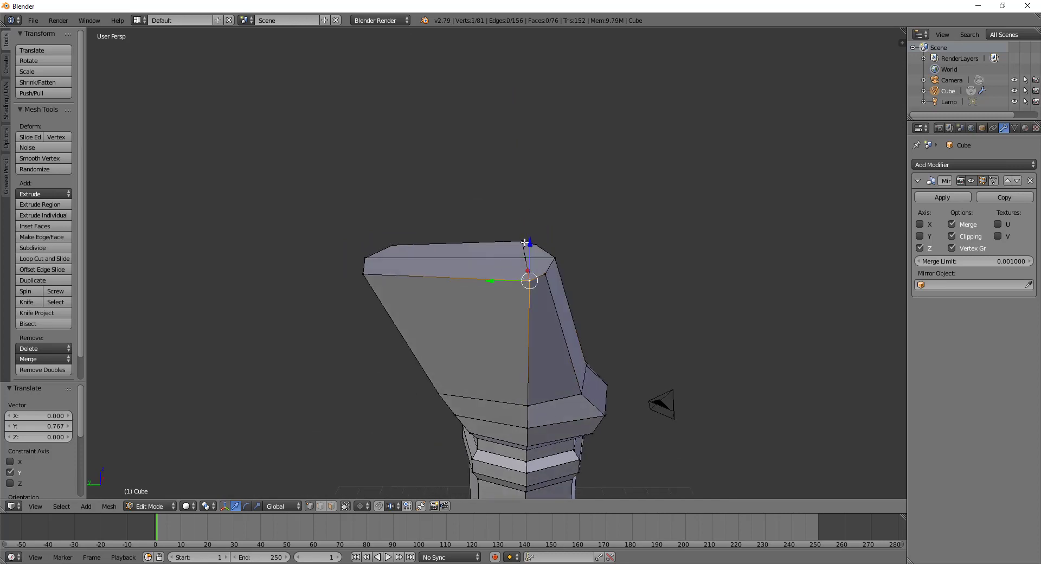
drag(489, 262, 462, 258)
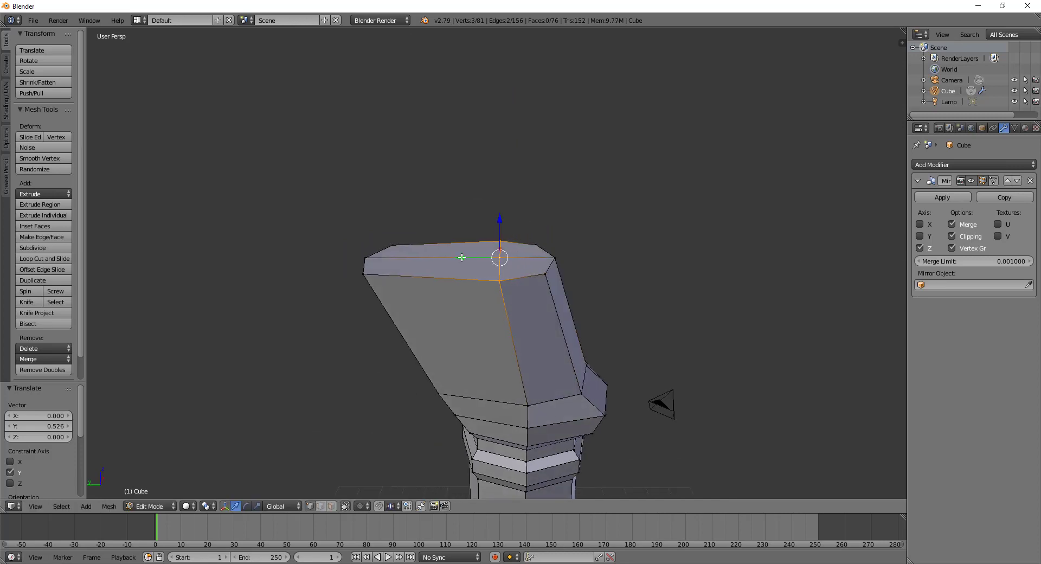
Slide three more right-side cap vertices along Y and review the reshaped block
right_click(547, 270)
shift+right_click(545, 250)
shift+right_click(554, 255)
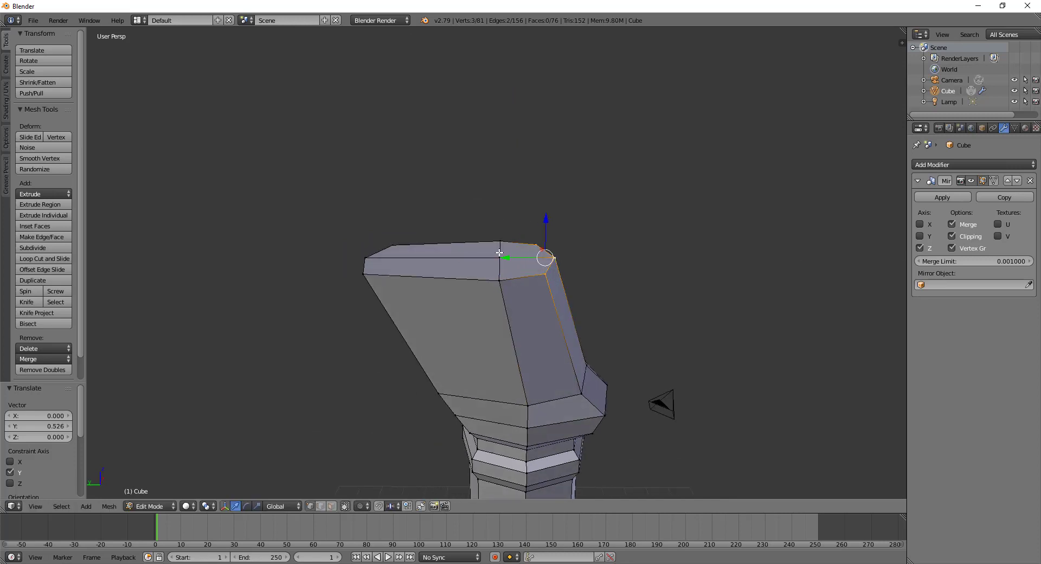
drag(502, 257, 492, 286)
key(Tab)
mouse_move(492, 286)
middle_down()
mouse_move(549, 295)
mouse_move(529, 300)
mouse_move(406, 261)
middle_up()
key(Tab)
Select the whole top cap of the column
right_click(406, 261)
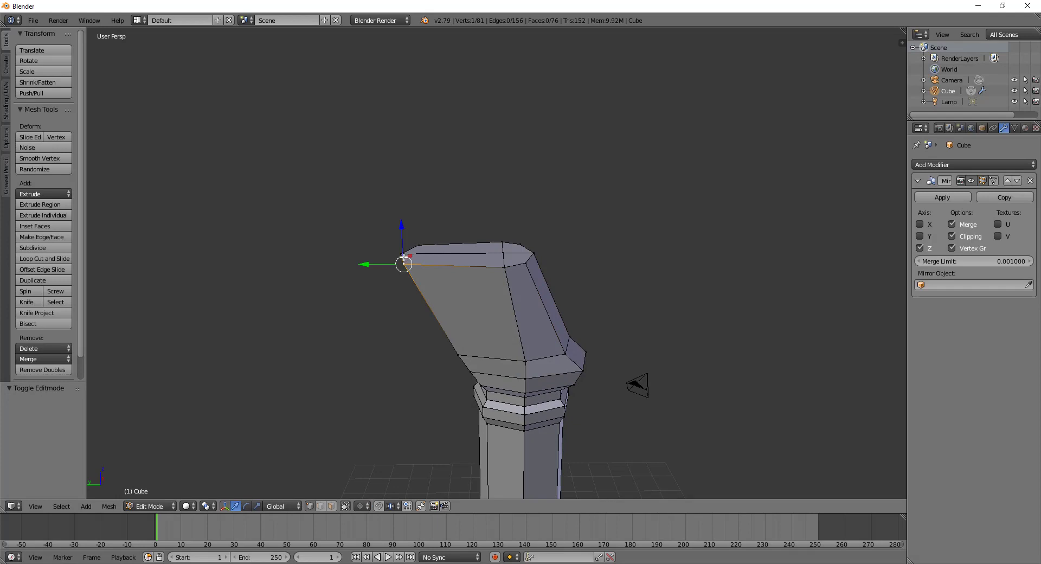
alt+shift+right_click(536, 260)
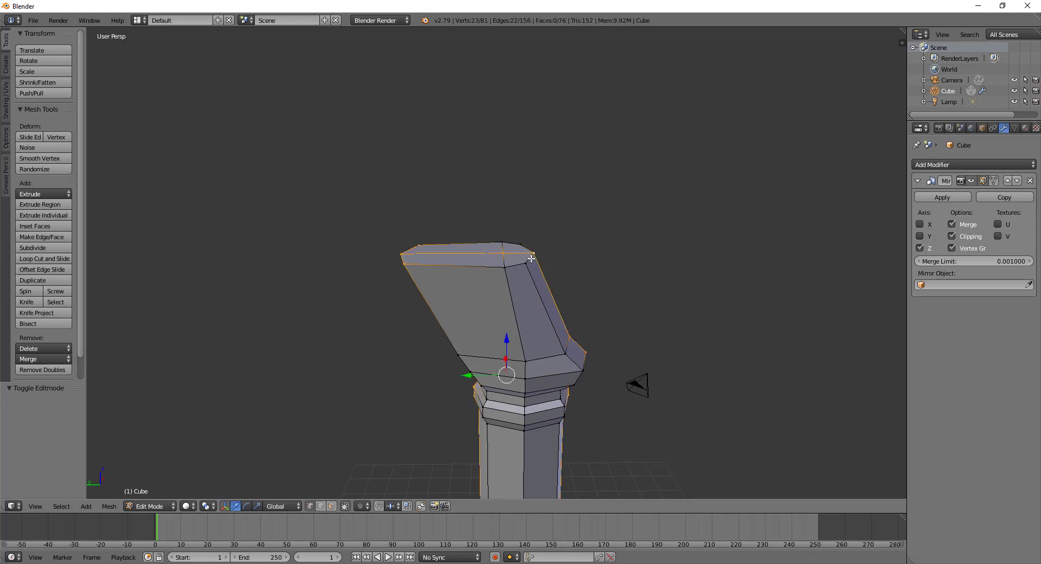
ctrl+right_click(531, 259)
ctrl+right_click(504, 252)
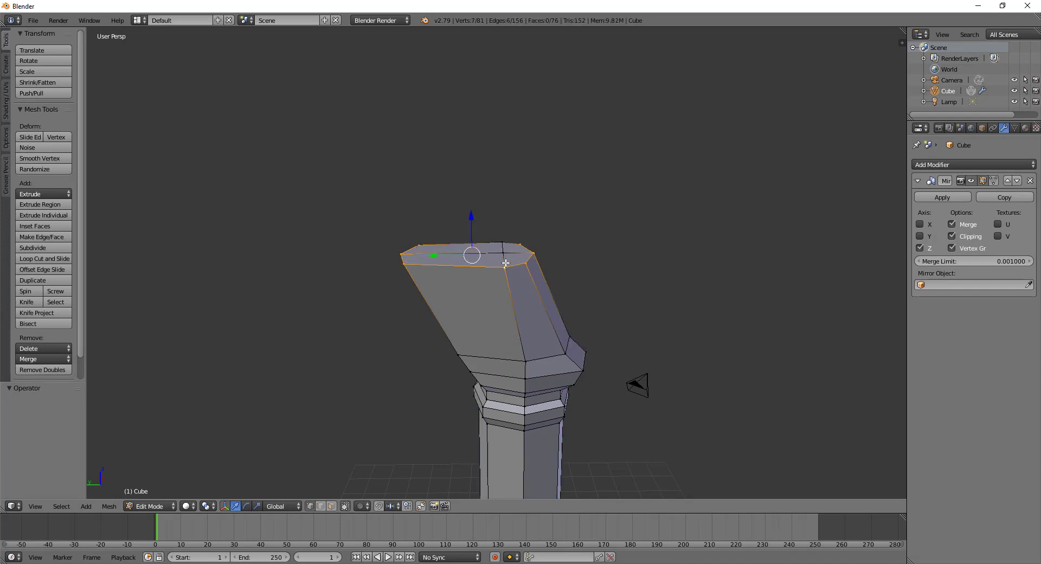
ctrl+shift+right_click(508, 256)
scroll(535, 259, down, 1)
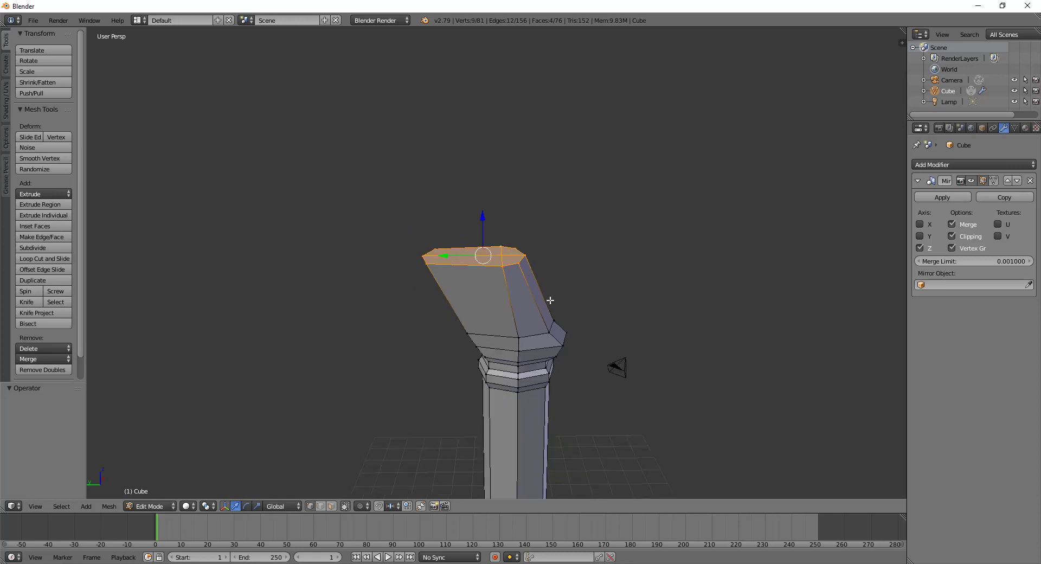
Extrude the top cap into a new segment and shift it sideways along Y
key(e)
click(568, 191)
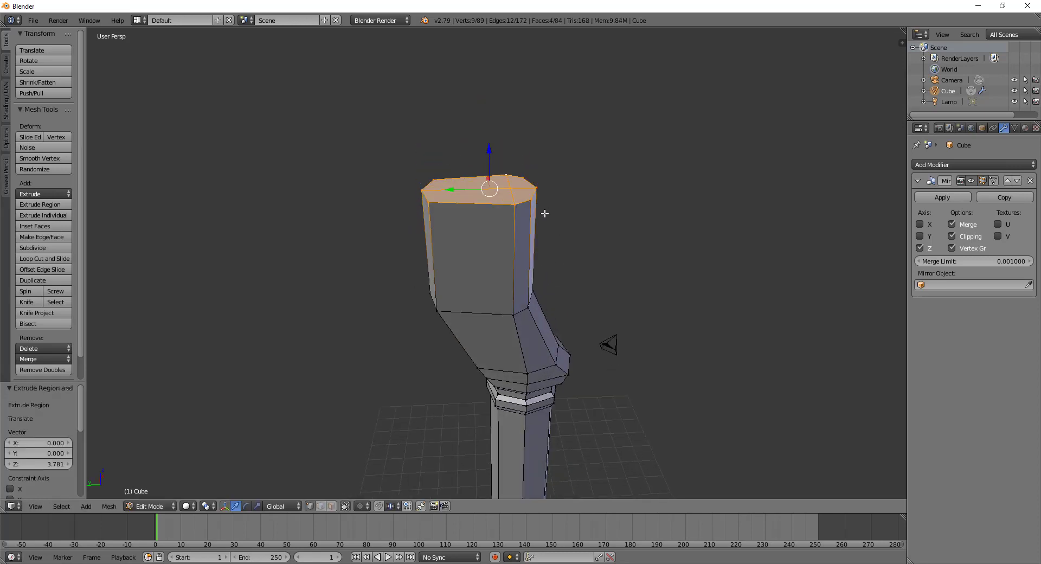
mouse_move(436, 188)
mouse_down()
mouse_move(553, 179)
mouse_move(546, 184)
mouse_up()
middle_drag(603, 242, 598, 224)
drag(511, 169, 530, 190)
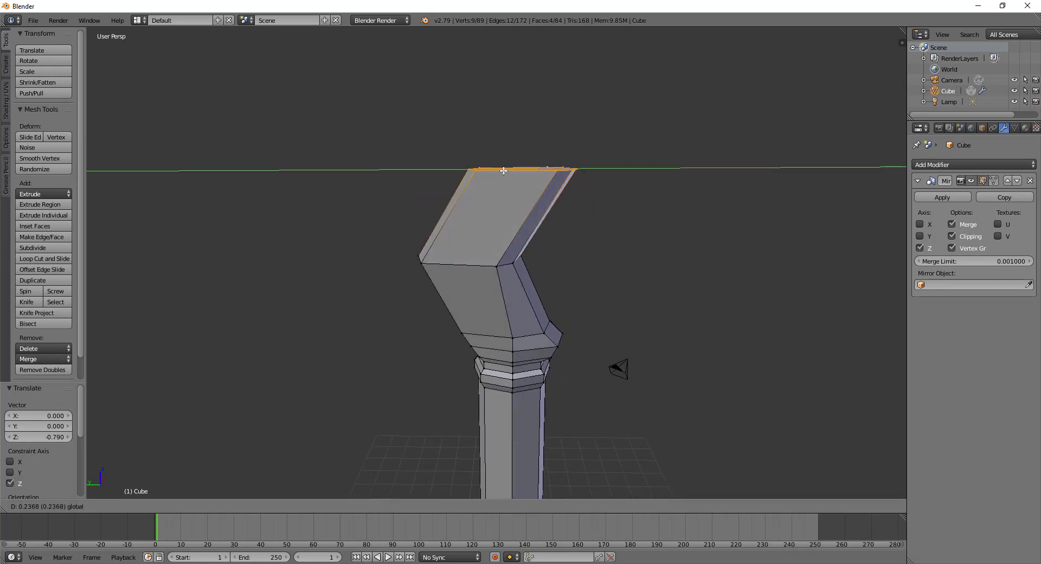
key(Tab)
mouse_move(529, 191)
middle_down()
mouse_move(563, 281)
mouse_move(545, 359)
mouse_move(548, 315)
mouse_move(487, 359)
mouse_move(480, 347)
mouse_move(443, 342)
mouse_move(495, 355)
mouse_move(504, 325)
mouse_move(466, 287)
mouse_move(423, 279)
mouse_move(536, 272)
middle_up()
scroll(542, 326, down, 3)
scroll(514, 297, up, 4)
Bend the new segment back into a chevron, moving its top-face vertices 0.751 along Y
key(Tab)
right_click(514, 298)
drag(489, 289, 475, 284)
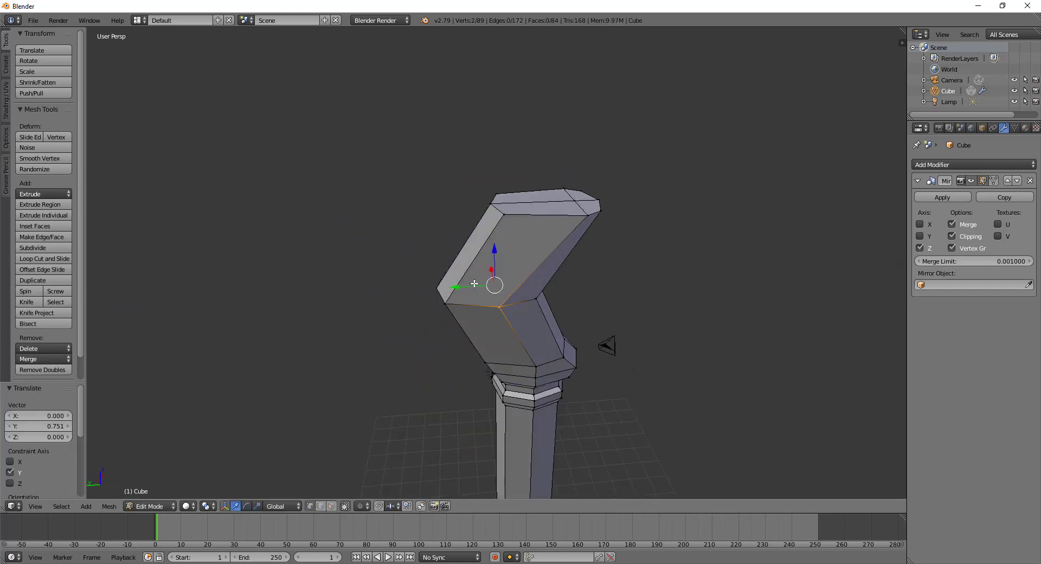
right_click(562, 198)
shift+right_click(577, 197)
shift+right_click(575, 216)
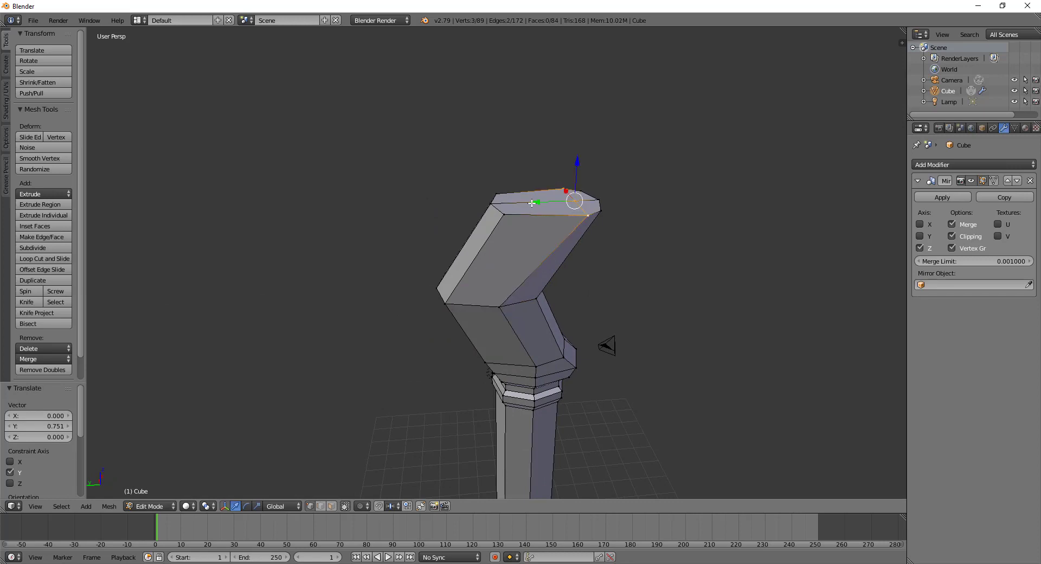
key(g)
key(y)
click(521, 206)
key(Tab)
scroll(544, 291, down, 3)
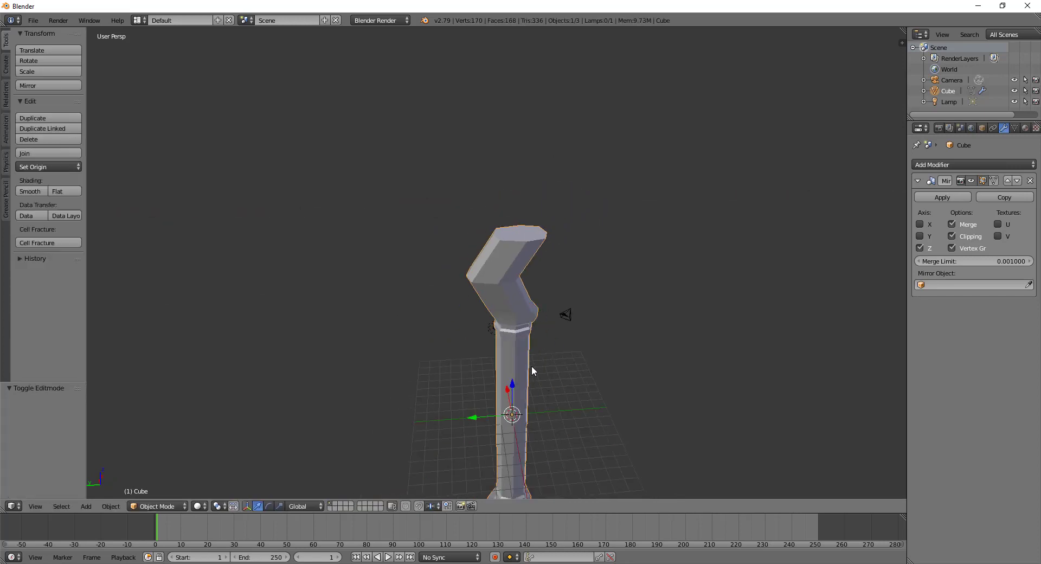
mouse_move(531, 365)
middle_down()
mouse_move(461, 337)
mouse_move(323, 339)
mouse_move(539, 346)
mouse_move(542, 281)
mouse_move(519, 329)
mouse_move(458, 288)
mouse_move(493, 277)
middle_up()
scroll(541, 281, down, 4)
scroll(519, 328, up, 3)
Push the selected upper-segment vertices outward along Y
key(Tab)
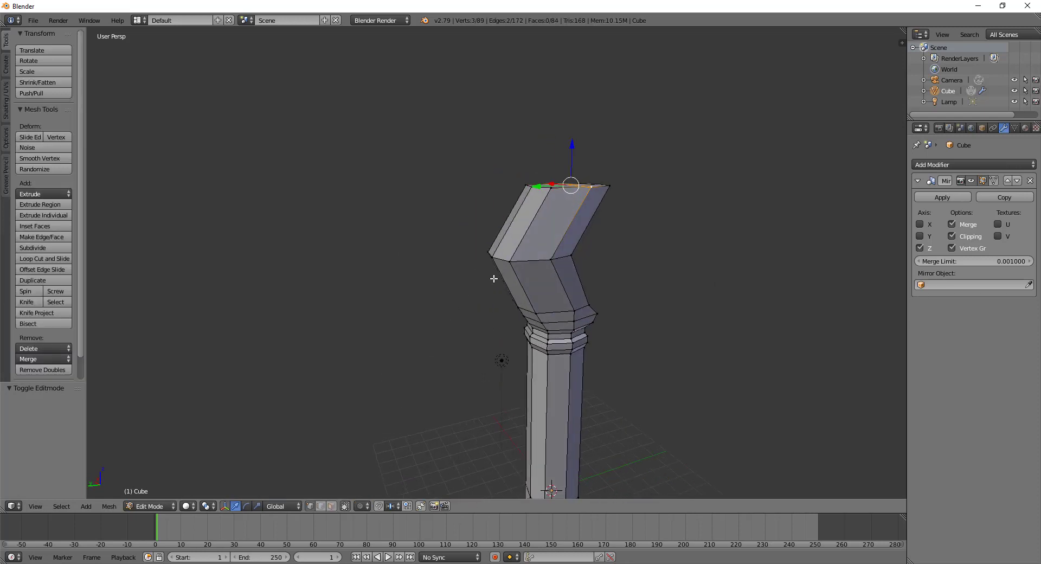
right_click(491, 255)
shift+right_click(491, 255)
key(g)
key(y)
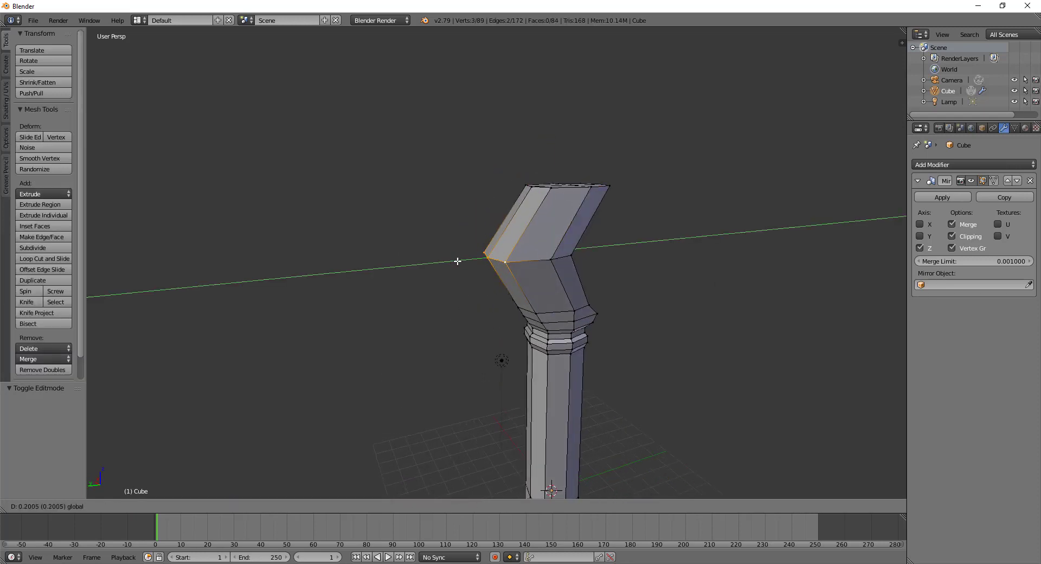
click(439, 269)
key(Tab)
mouse_move(439, 269)
middle_down()
mouse_move(608, 353)
mouse_move(417, 256)
middle_up()
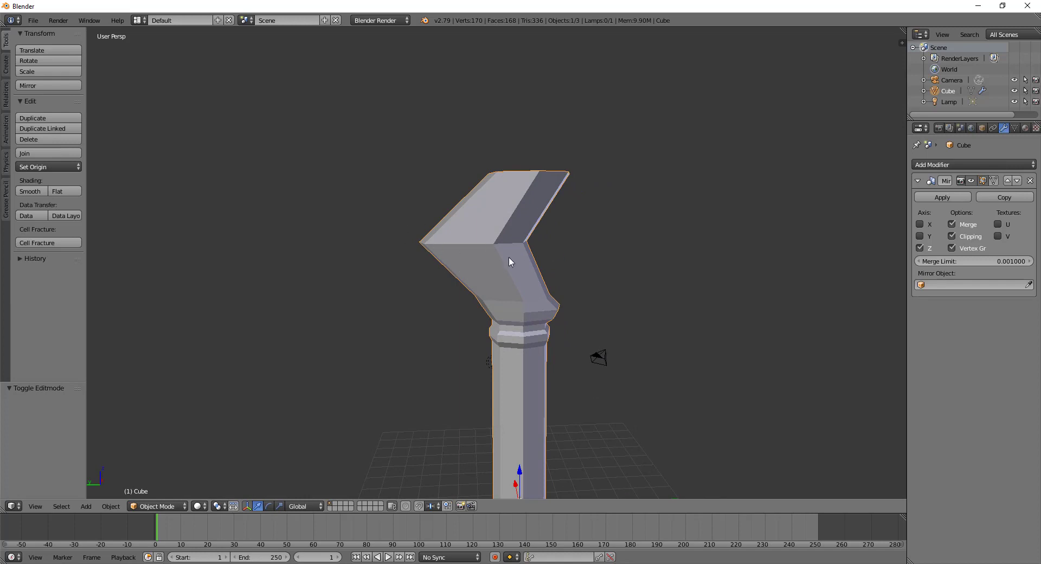
middle_drag(509, 258, 530, 269)
Select the whole top cap, extrude it upward and shrink it slightly
key(Tab)
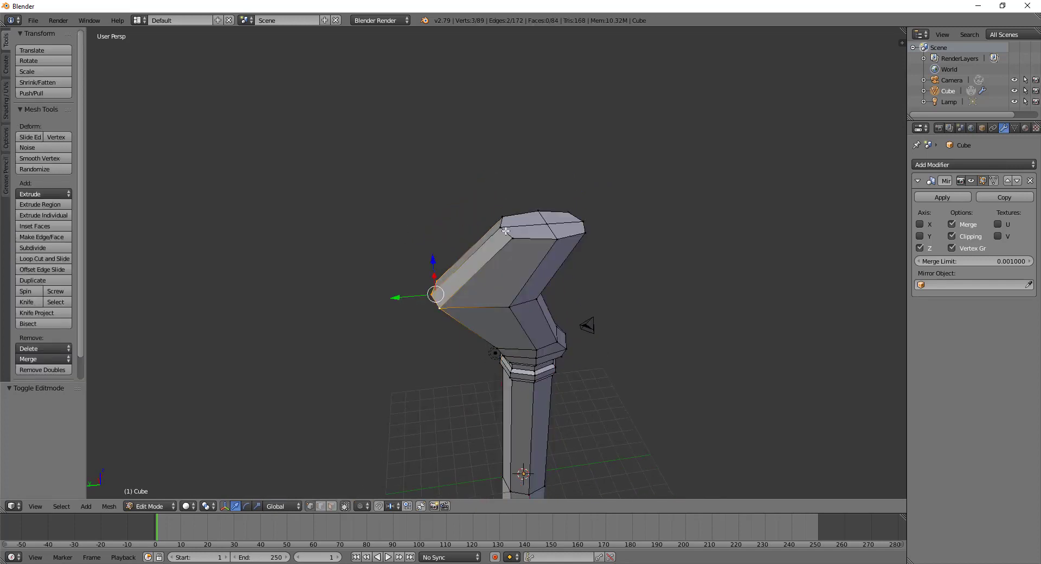
alt+right_click(505, 231)
shift+right_click(547, 217)
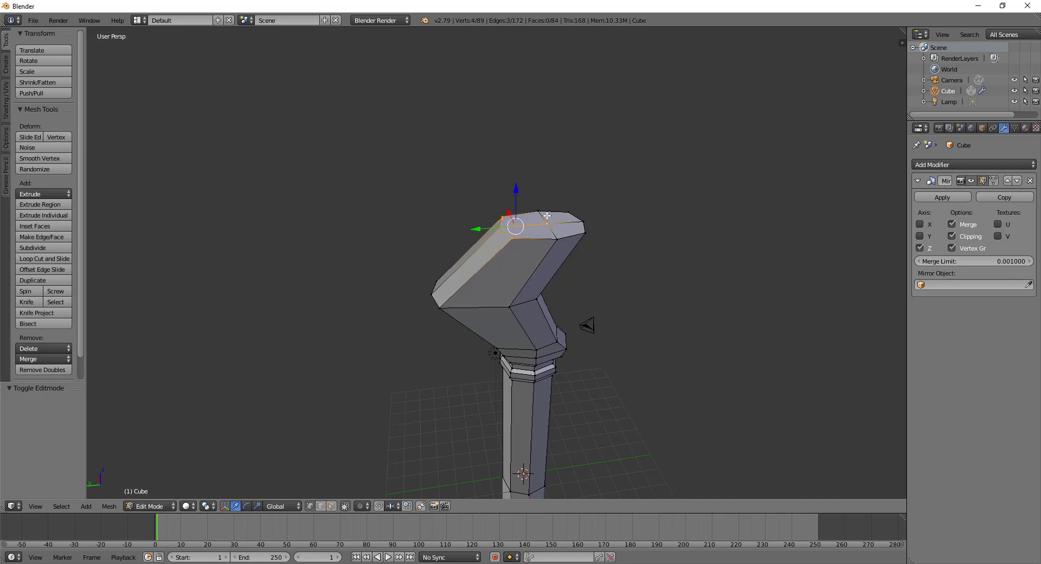
shift+right_click(541, 212)
shift+right_click(557, 239)
shift+right_click(586, 226)
shift+right_click(586, 225)
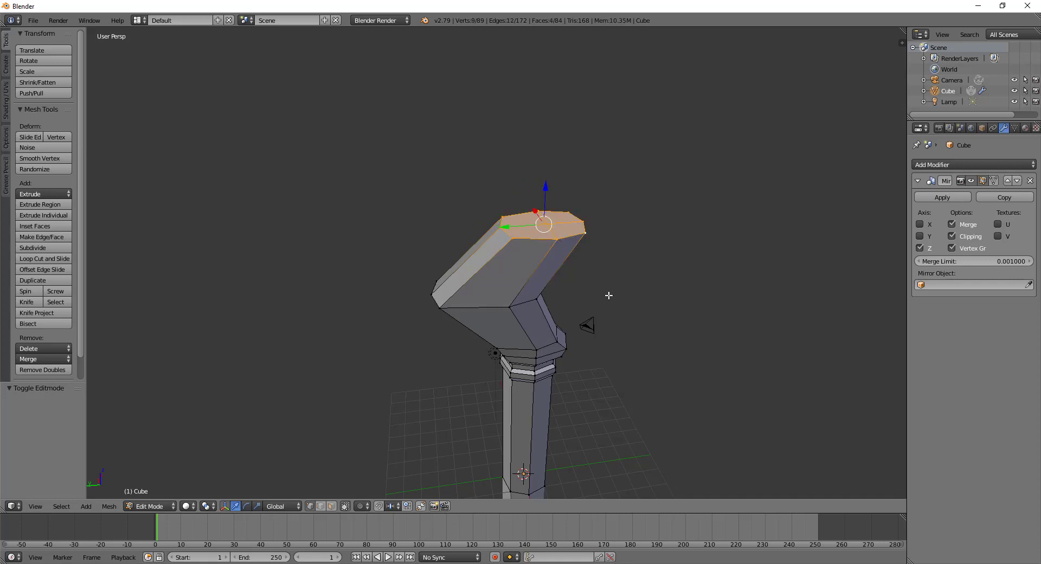
middle_drag(609, 296, 604, 285)
key(e)
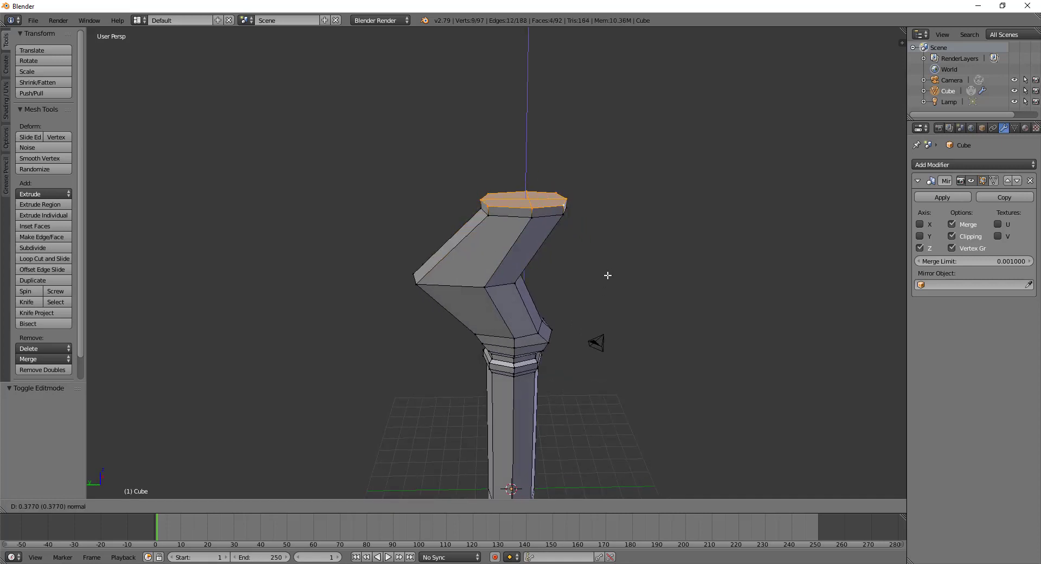
click(607, 275)
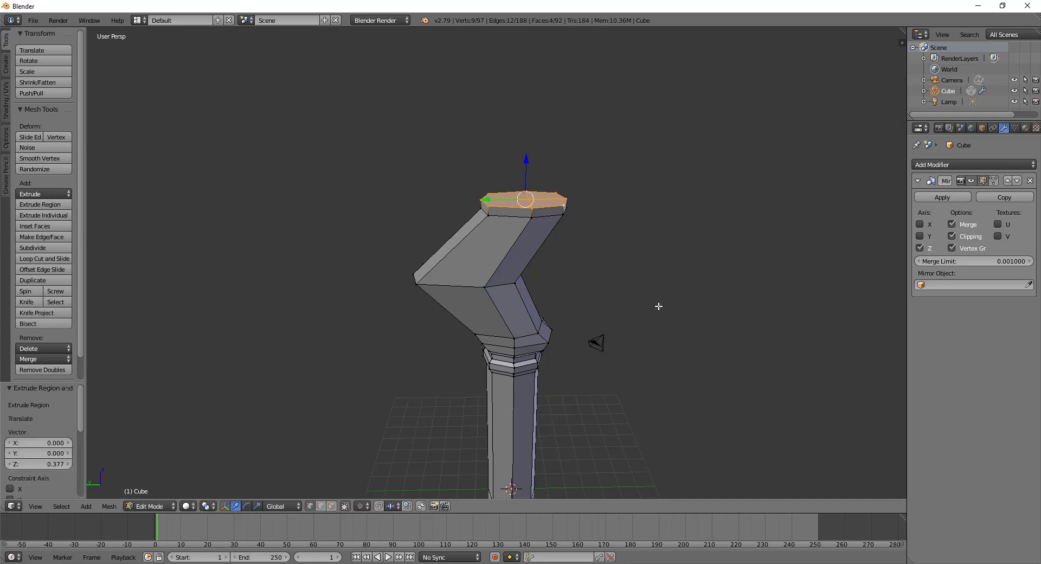
key(s)
click(635, 288)
Extrude the top cap taller, shift it along Y and tilt it 14.9° around X
key(e)
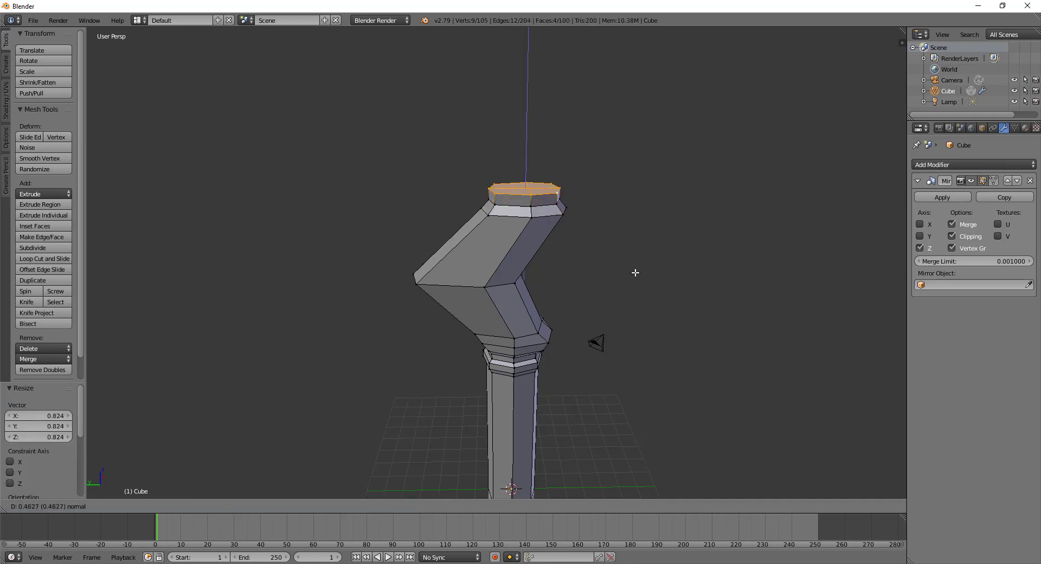
click(635, 211)
key(g)
key(y)
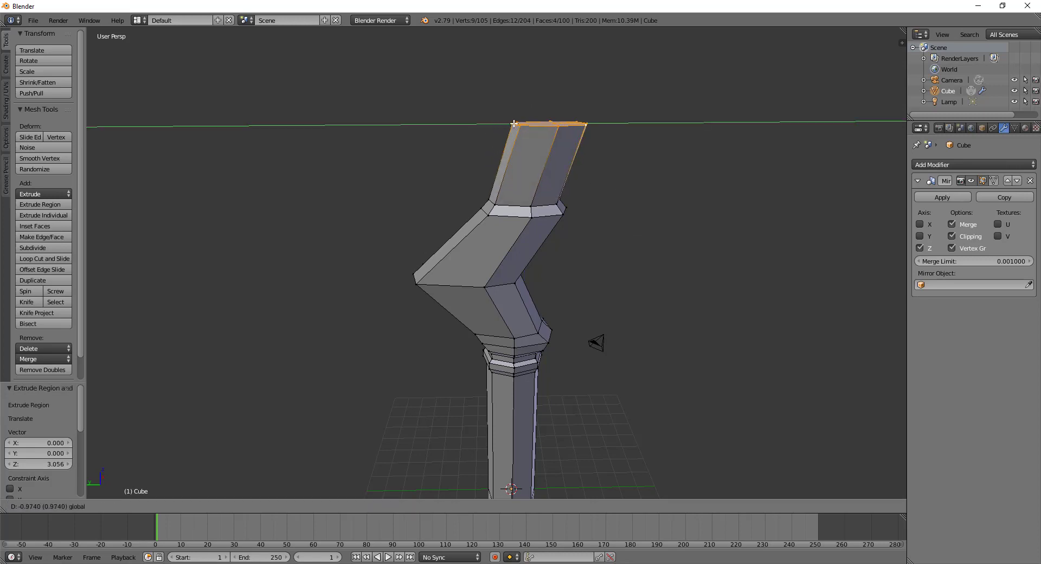
click(514, 123)
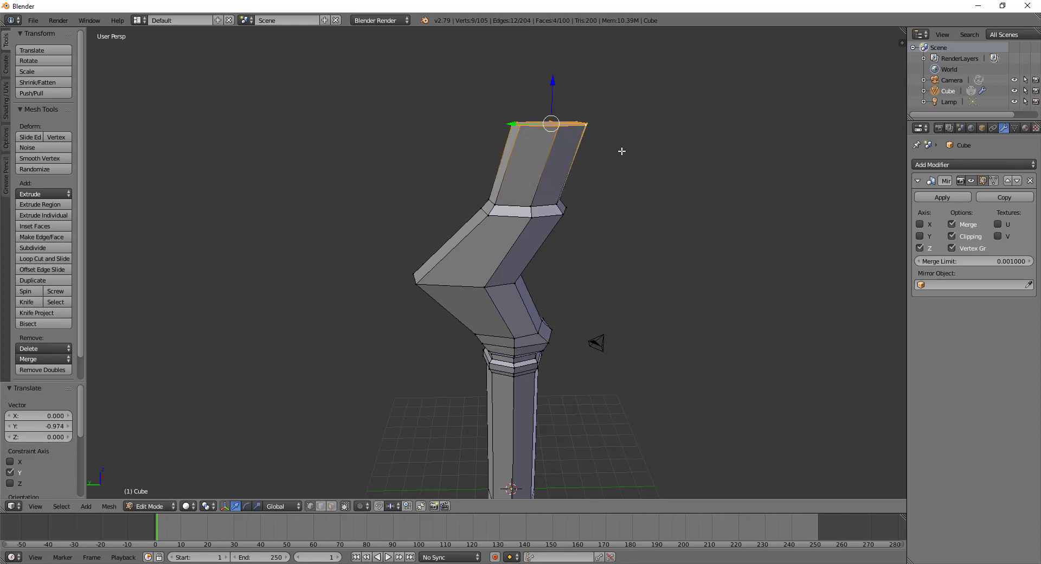
key(r)
key(x)
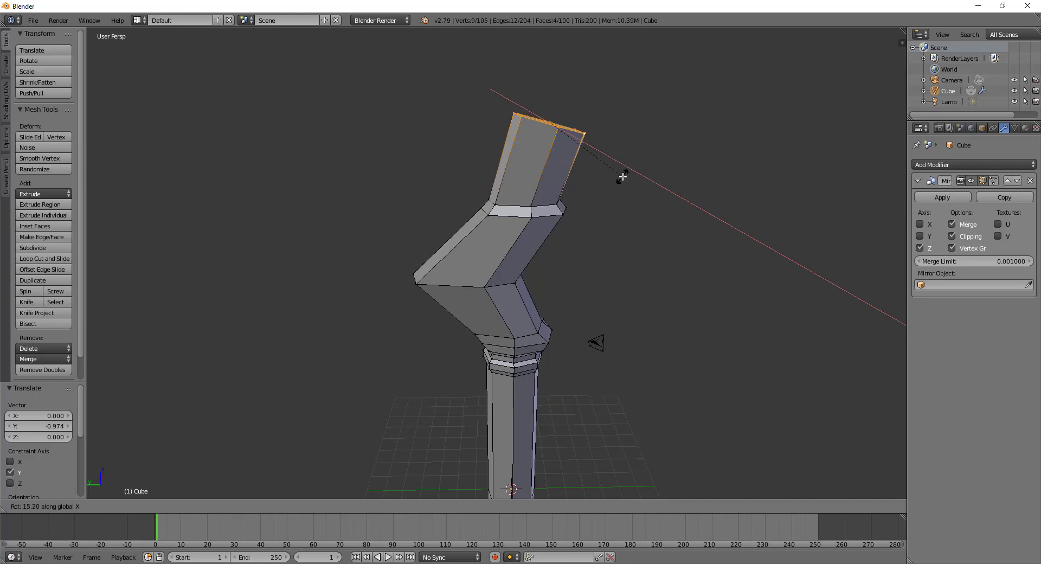
click(622, 177)
mouse_move(604, 217)
middle_down()
mouse_move(558, 228)
mouse_move(600, 217)
mouse_move(599, 207)
mouse_move(593, 224)
middle_up()
Scale the segment's base edge loop to 0.893 and lower it along Z
key(Tab)
key(Tab)
scroll(548, 251, up, 2)
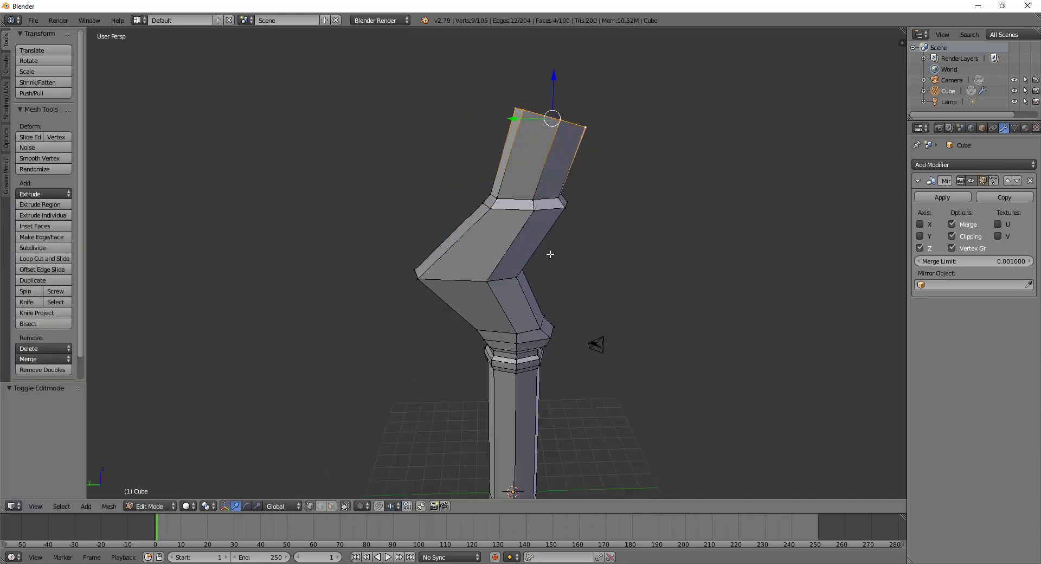
scroll(521, 177, up, 2)
right_click(490, 175)
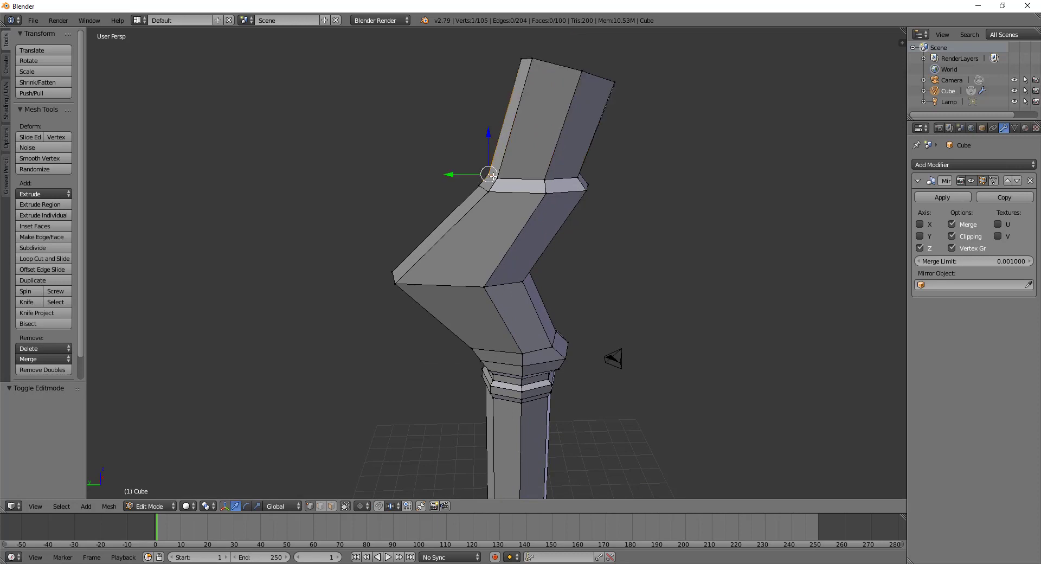
alt+right_click(501, 180)
key(s)
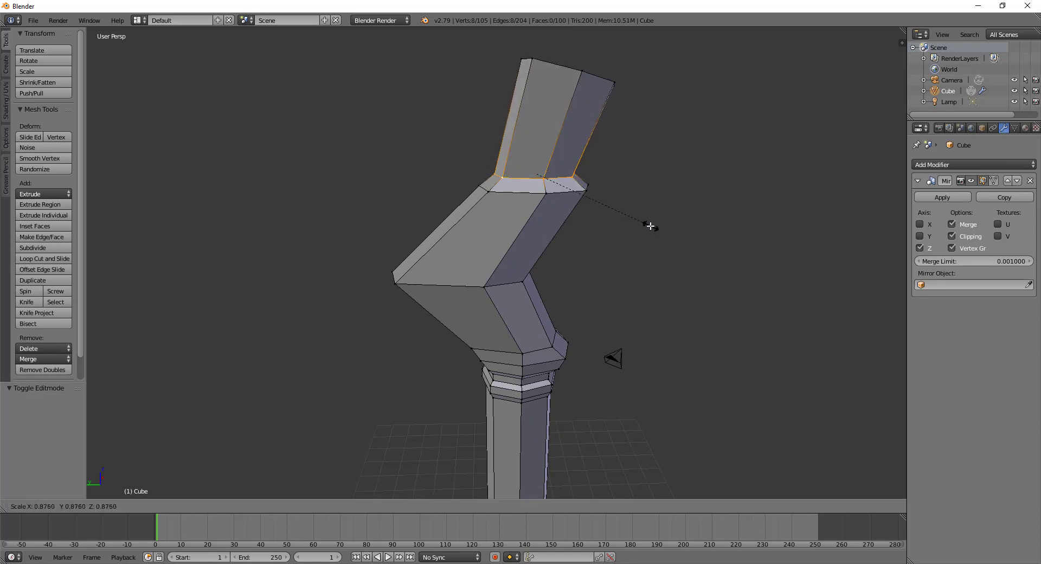
click(655, 224)
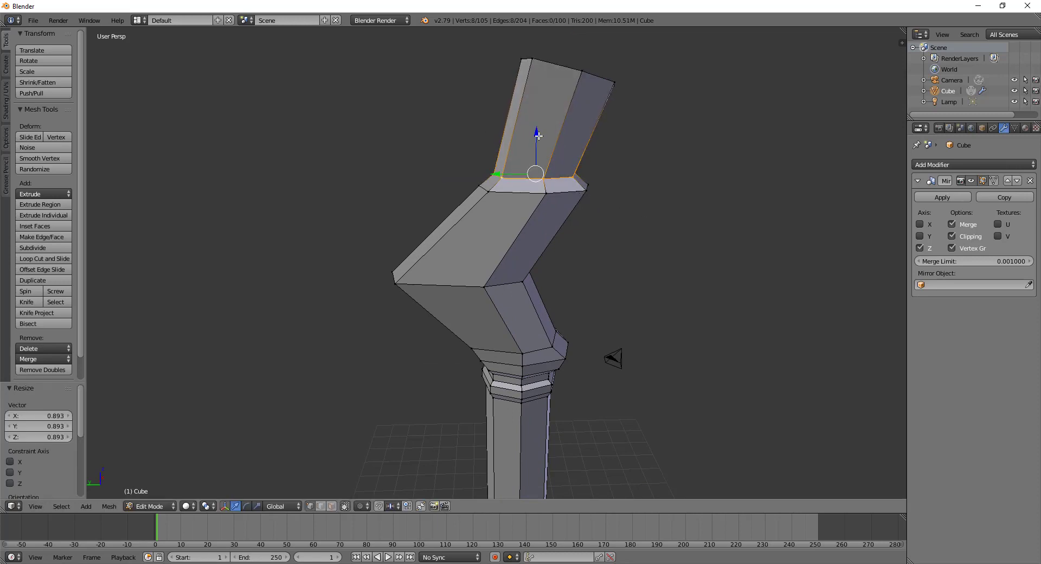
drag(538, 136, 555, 183)
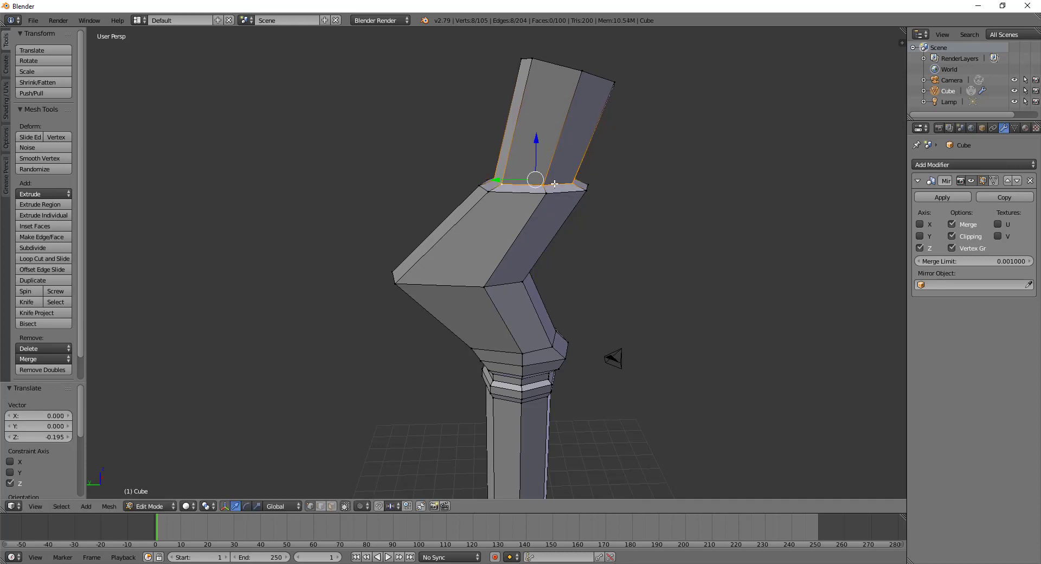
Select the octagonal top face and scale it down to 0.7869
right_click(552, 63)
alt+right_click(552, 63)
middle_drag(552, 64, 542, 120)
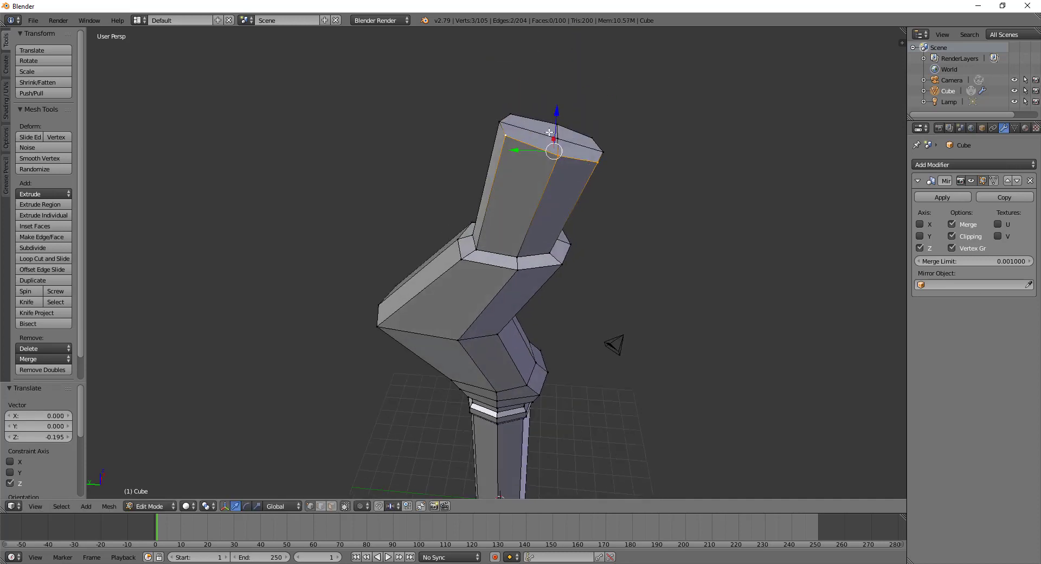
shift+right_click(506, 129)
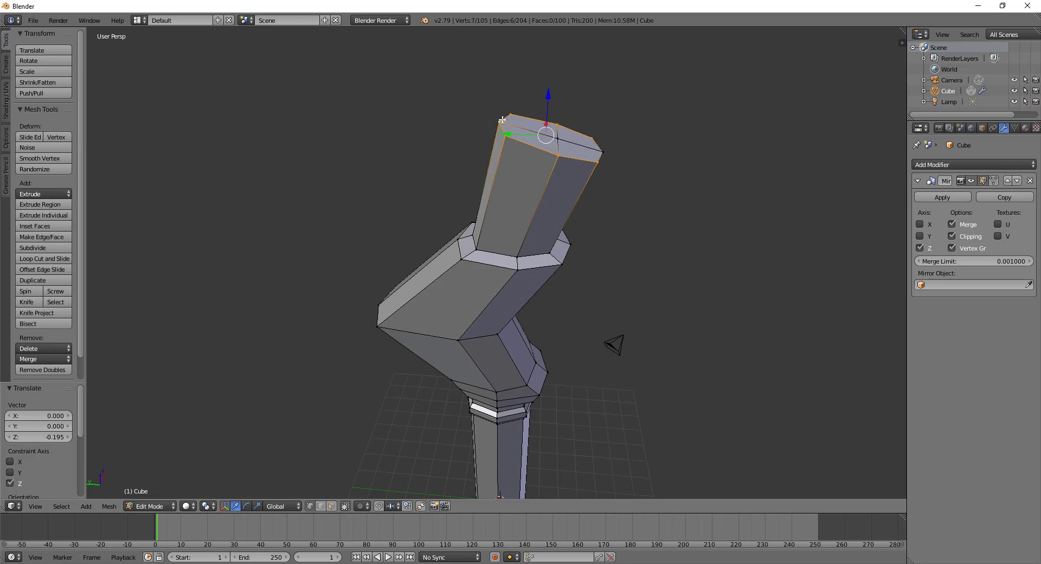
shift+right_click(603, 152)
shift+right_click(592, 138)
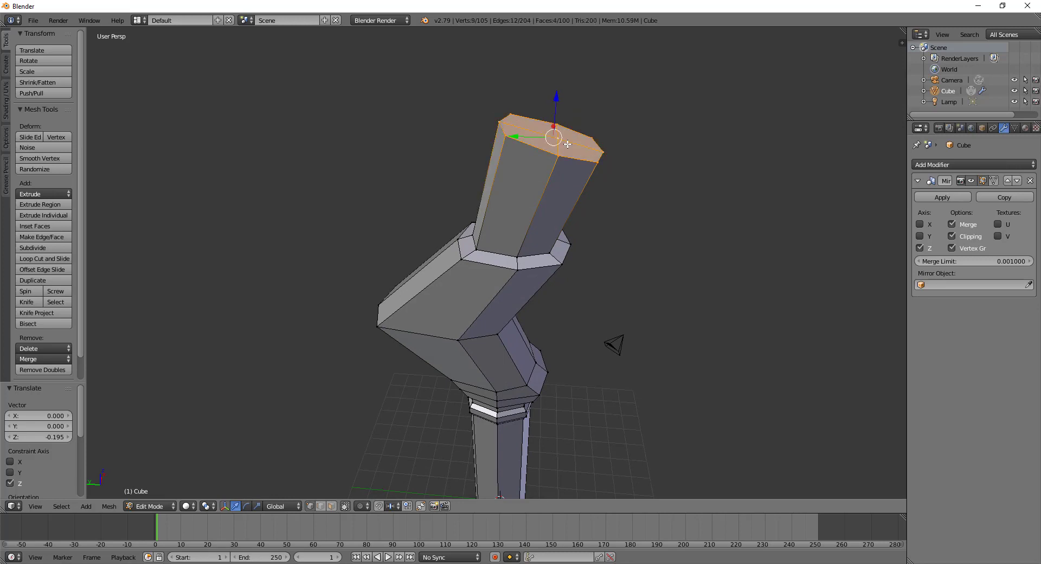
key(s)
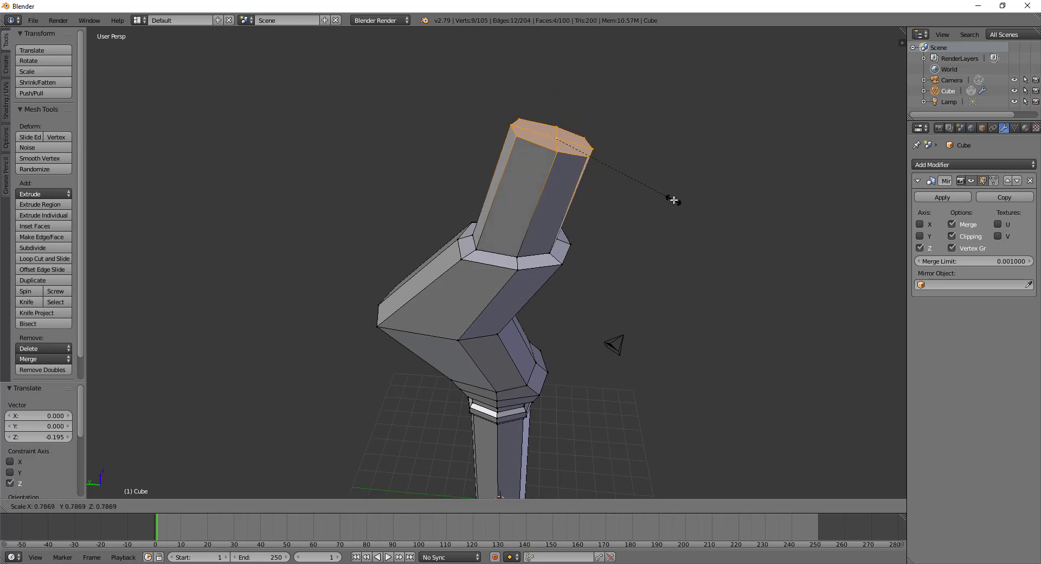
click(674, 199)
Orbit and zoom around the tapered column to inspect it, then resume mesh editing
key(Tab)
scroll(554, 356, down, 5)
mouse_move(561, 328)
middle_down()
mouse_move(562, 288)
mouse_move(525, 211)
mouse_move(516, 267)
middle_up()
scroll(561, 287, down, 2)
scroll(561, 292, up, 4)
scroll(516, 267, up, 2)
key(Tab)
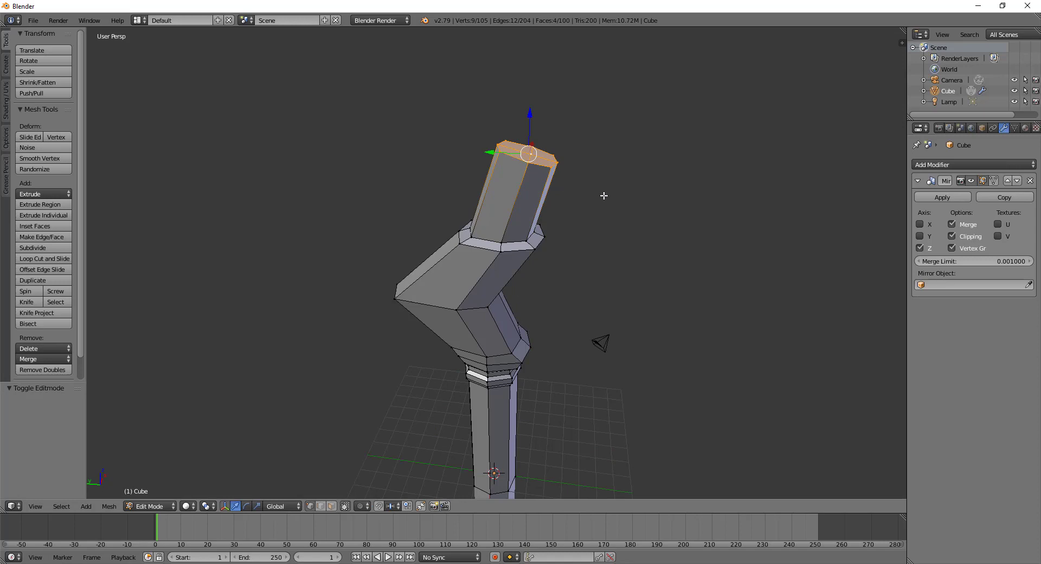
Extrude a short section from the top face and scale it to 0.817
key(e)
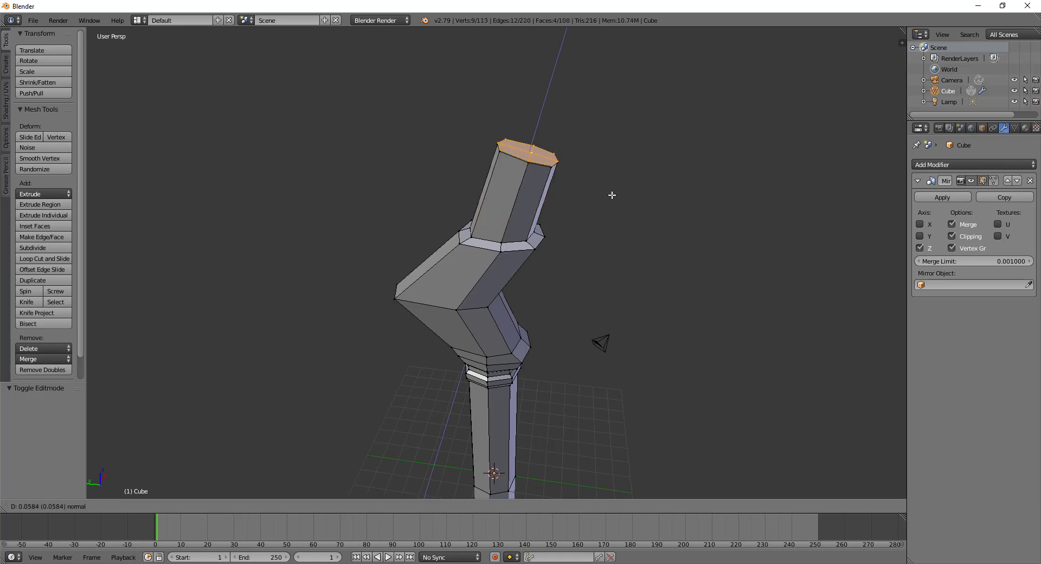
click(613, 195)
key(s)
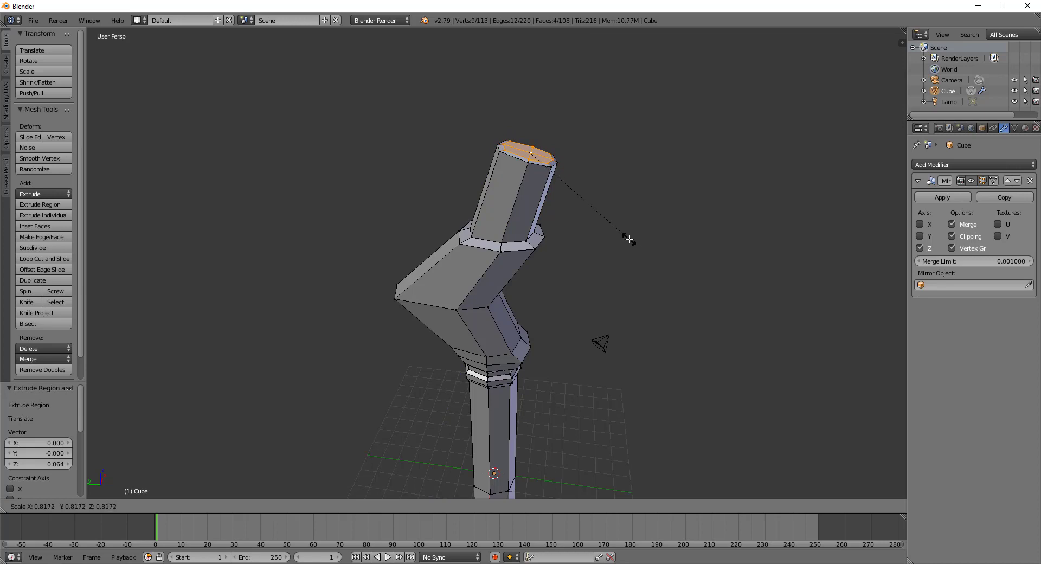
click(629, 239)
scroll(578, 208, down, 3)
mouse_move(576, 221)
middle_down()
mouse_move(609, 242)
mouse_move(595, 235)
middle_up()
Extrude the long shaft 22.118 up, shift its top −6.309 along Y and lower it 2.450
key(e)
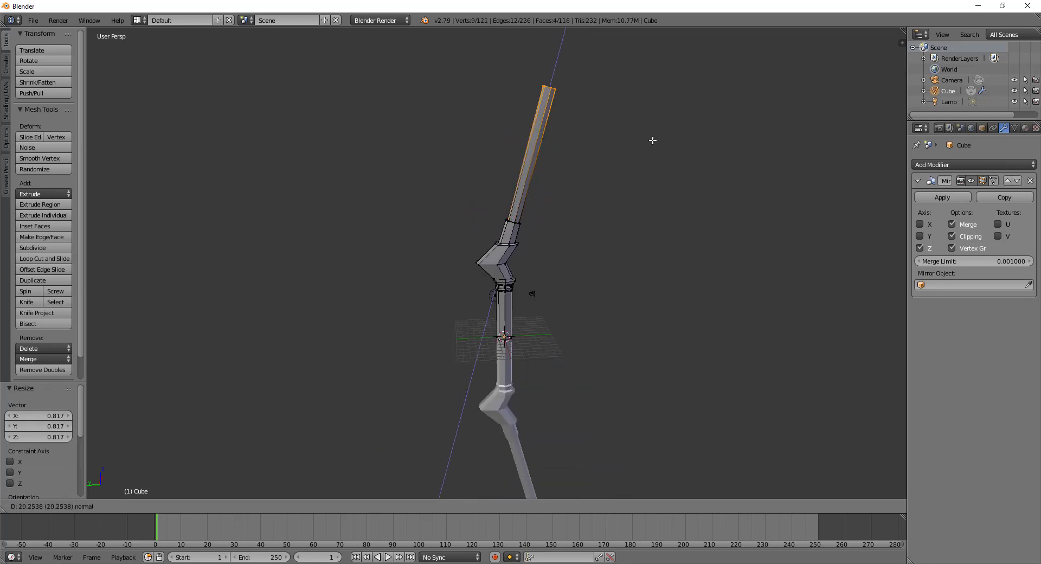
click(649, 131)
drag(521, 74, 563, 80)
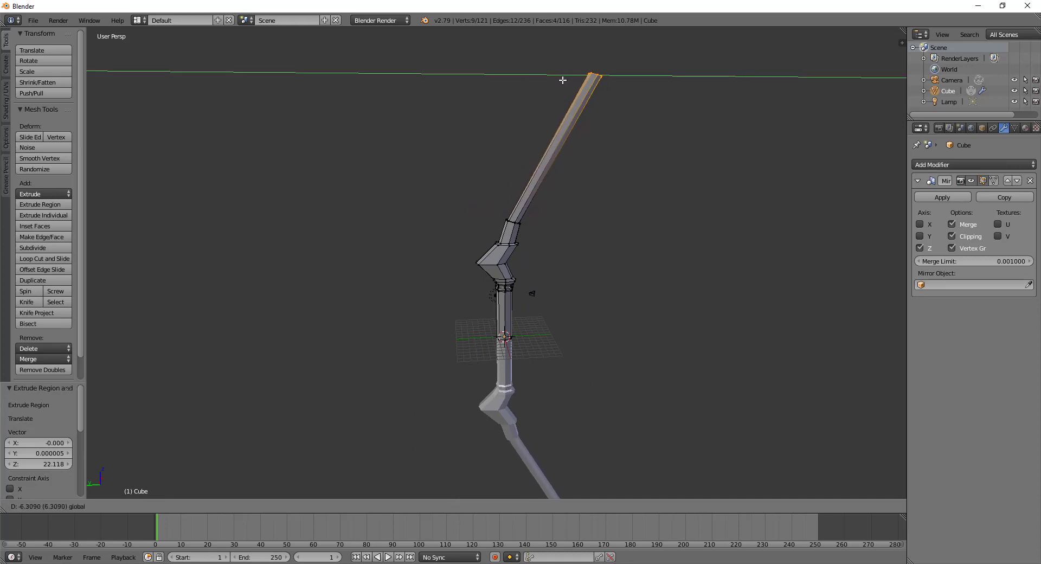
drag(597, 49, 599, 141)
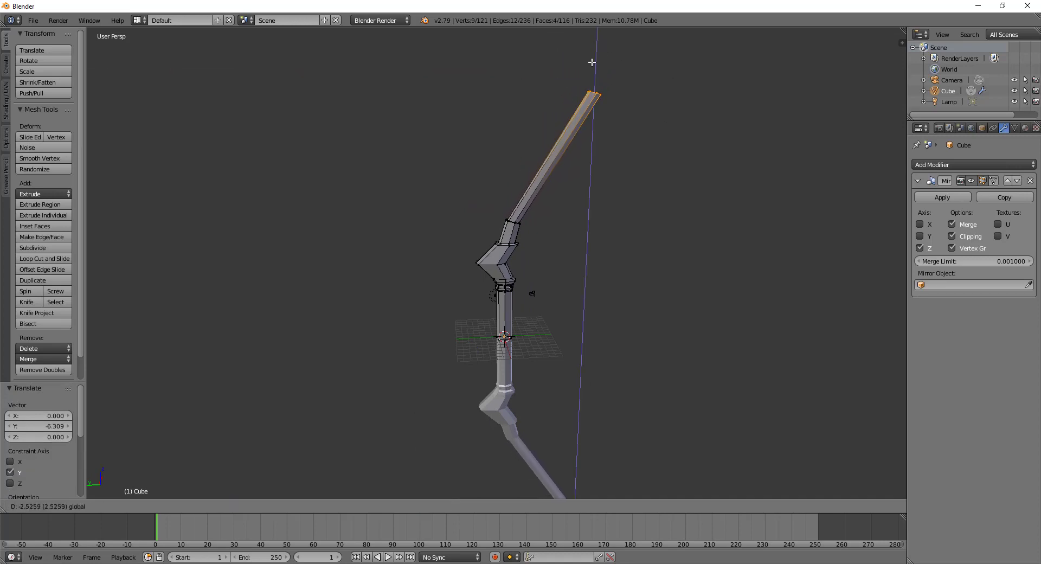
drag(559, 94, 554, 93)
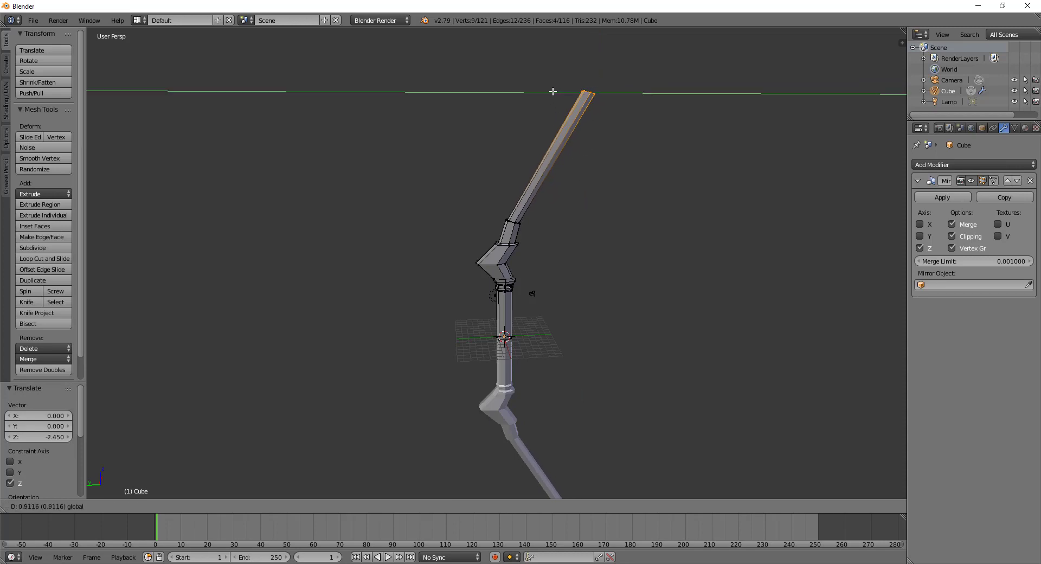
middle_drag(590, 277, 577, 283)
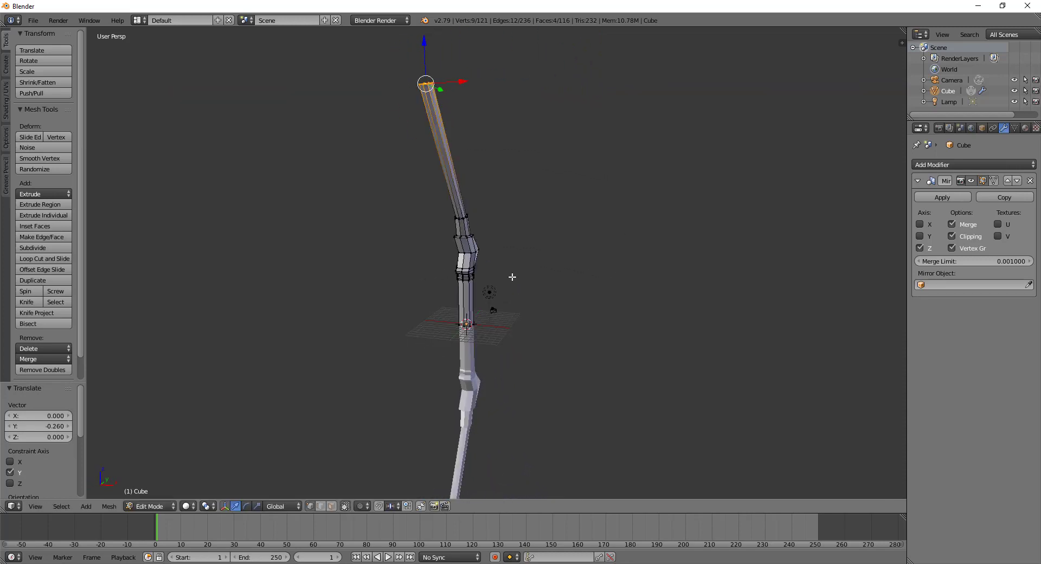
scroll(535, 213, up, 2)
scroll(534, 213, down, 1)
shift+middle_drag(567, 170, 523, 300)
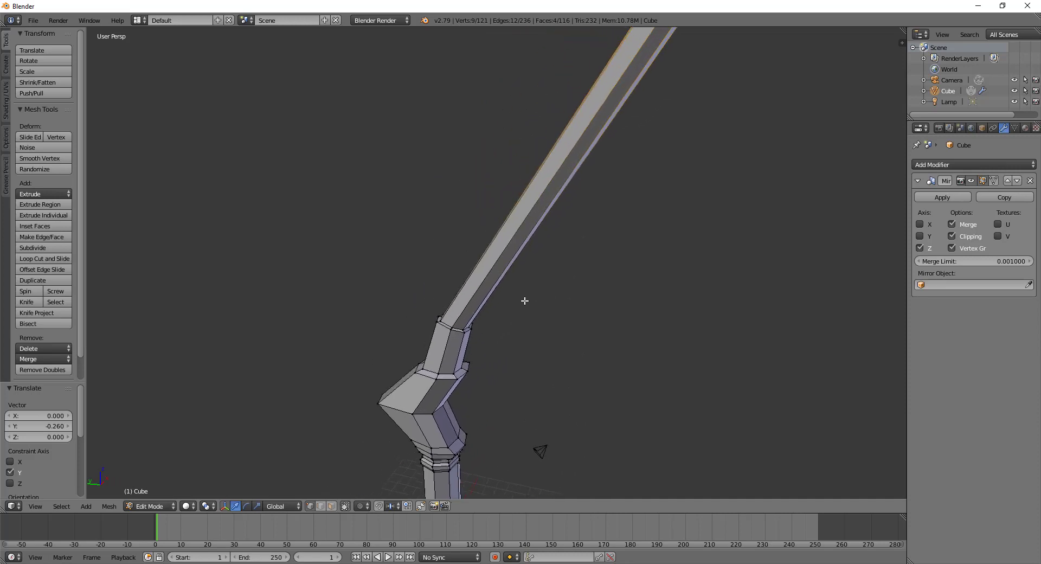
scroll(540, 308, down, 2)
Add five loop cuts across the shaft and shift them along Y
key(ctrl+r)
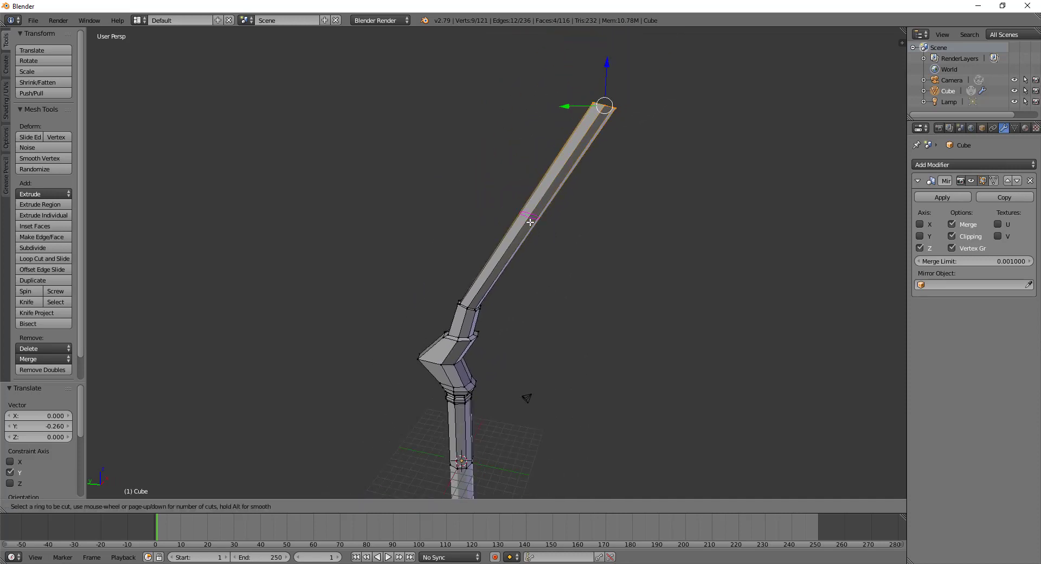
scroll(530, 222, up, 4)
click(531, 223)
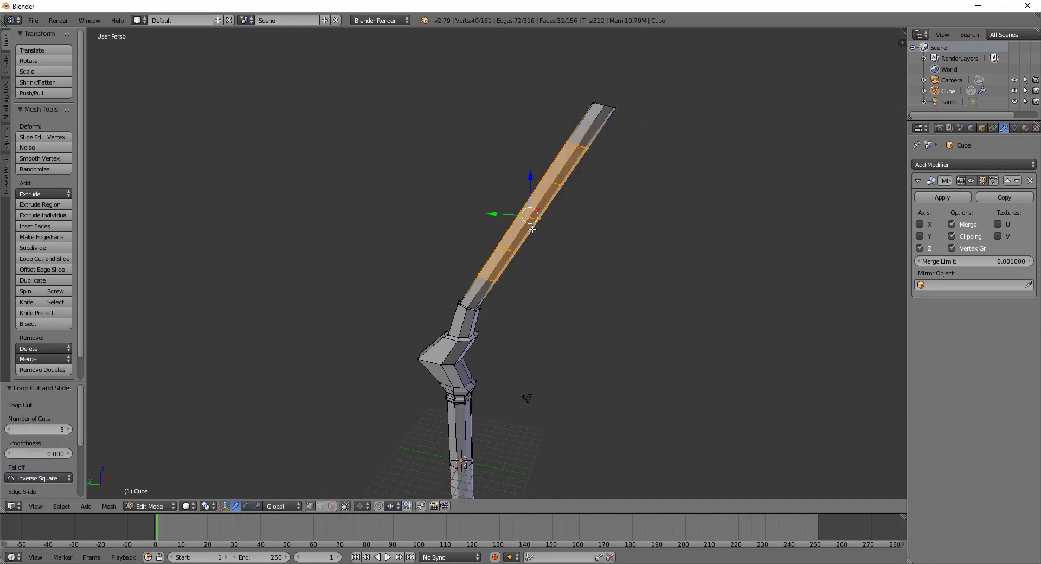
scroll(531, 222, up, 1)
key(g)
key(y)
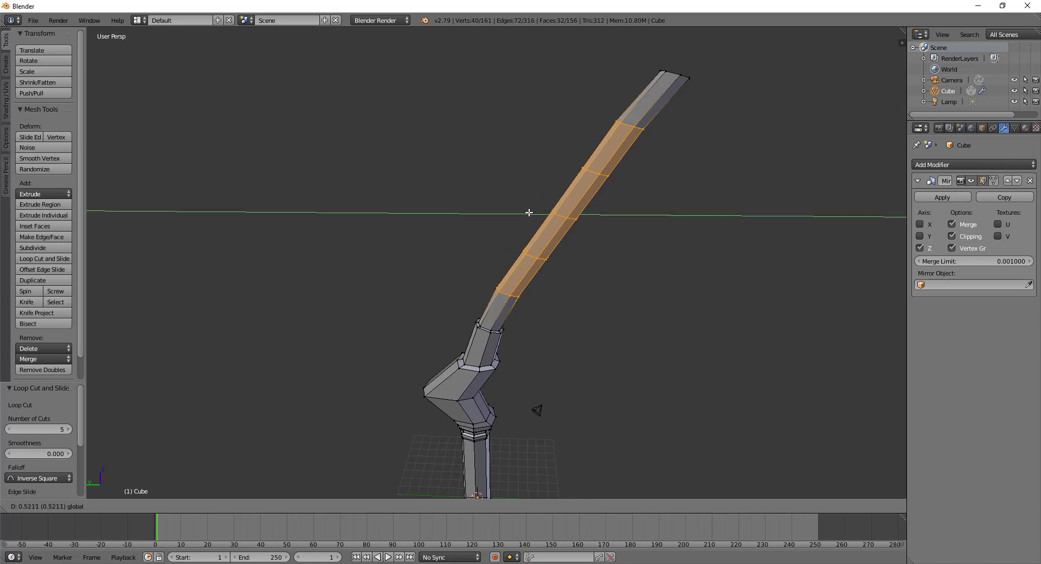
click(529, 213)
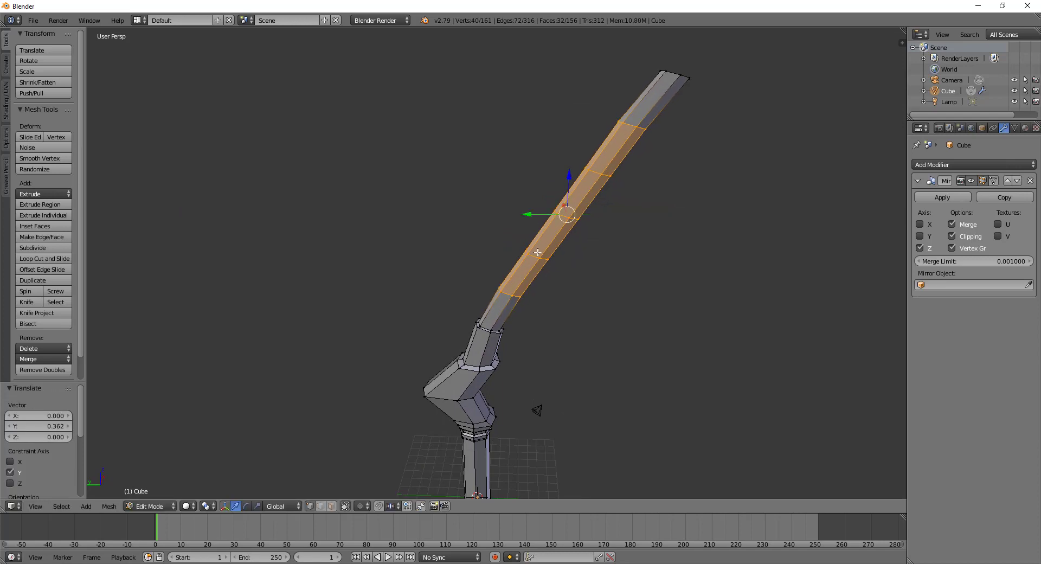
Deselect the outer rings and shift the middle rings along Y to curve the shaft
alt+shift+right_click(506, 292)
alt+shift+right_click(631, 122)
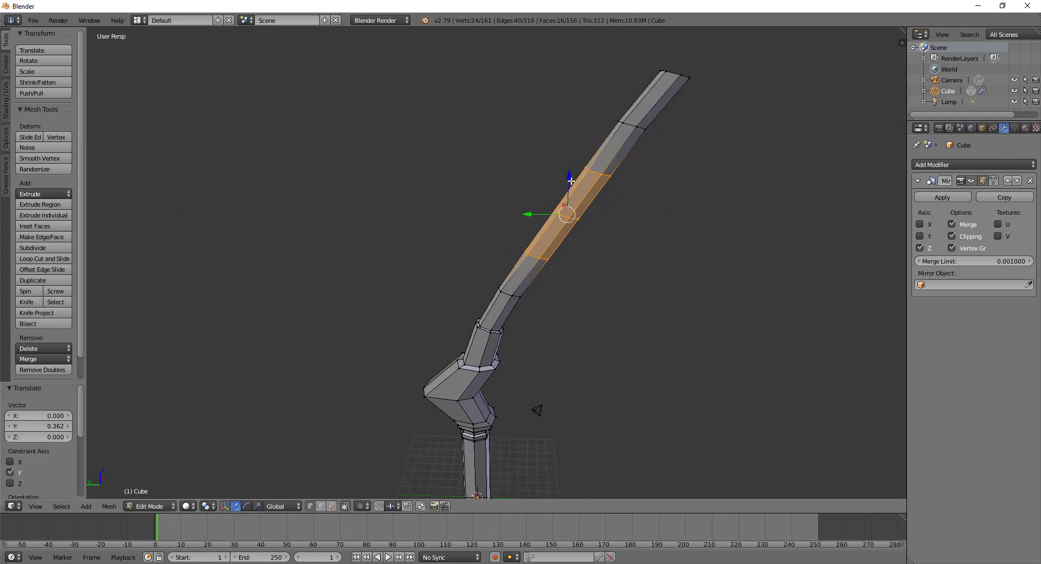
key(g)
key(y)
click(528, 224)
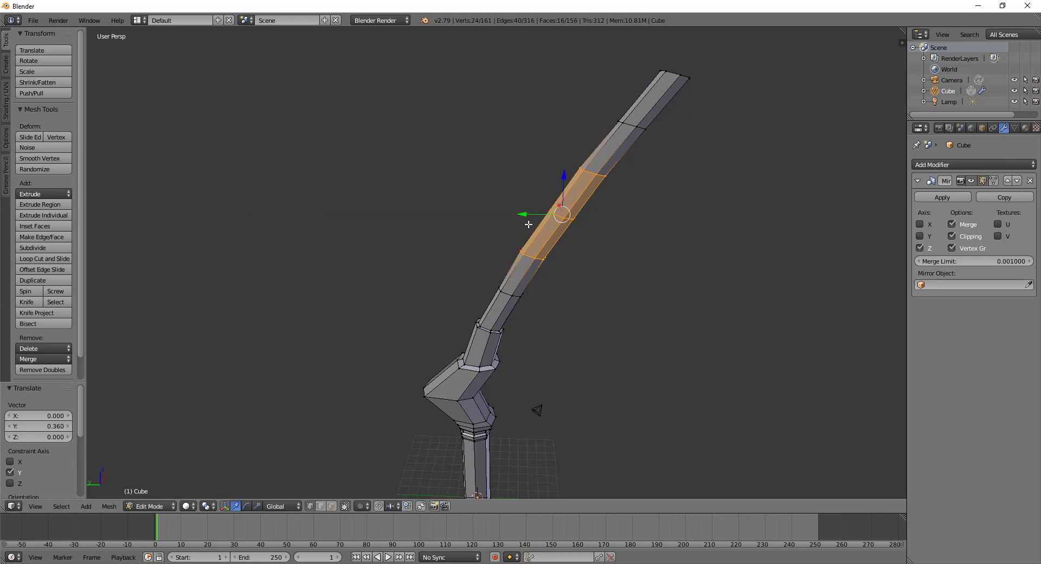
alt+shift+right_click(529, 256)
alt+shift+right_click(591, 173)
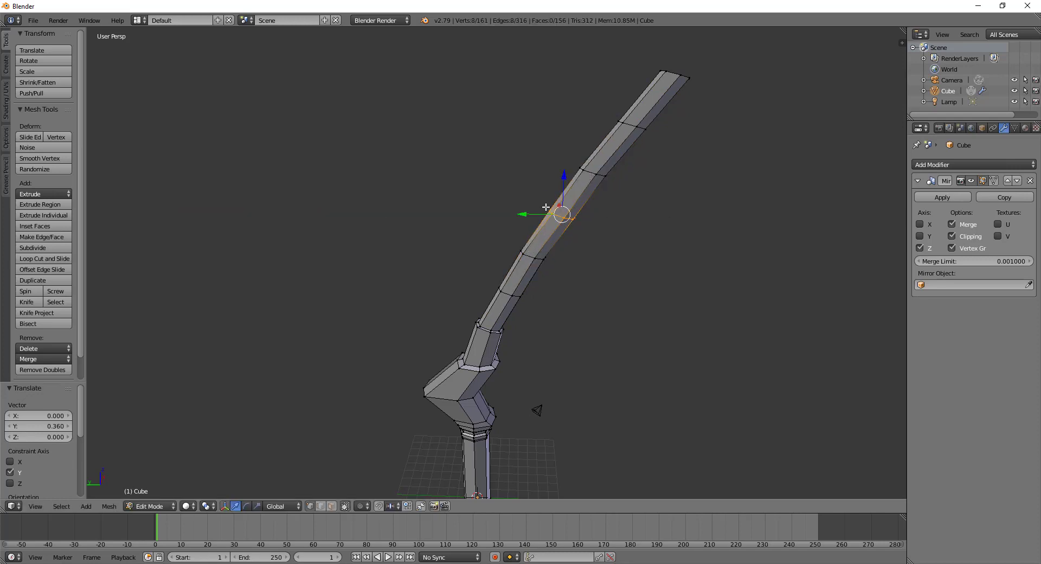
key(g)
key(y)
key(Escape)
View the whole curved shaft from a distance, then zoom back in for editing
key(Tab)
scroll(592, 253, down, 1)
mouse_move(591, 248)
middle_down()
mouse_move(558, 320)
mouse_move(567, 282)
mouse_move(542, 232)
mouse_move(592, 203)
mouse_move(584, 211)
middle_up()
key(Tab)
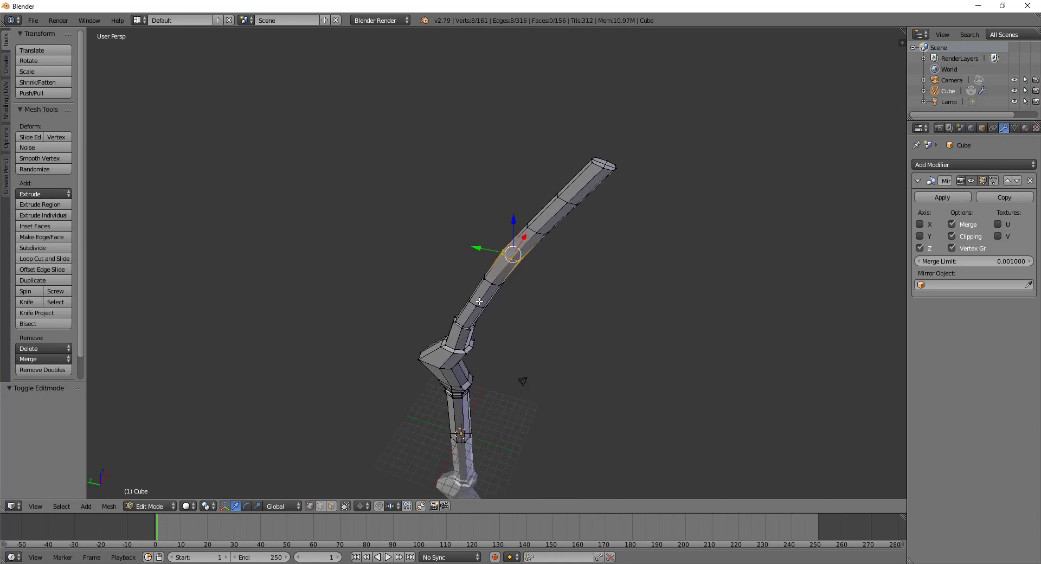
middle_drag(533, 261, 515, 279)
scroll(542, 276, up, 3)
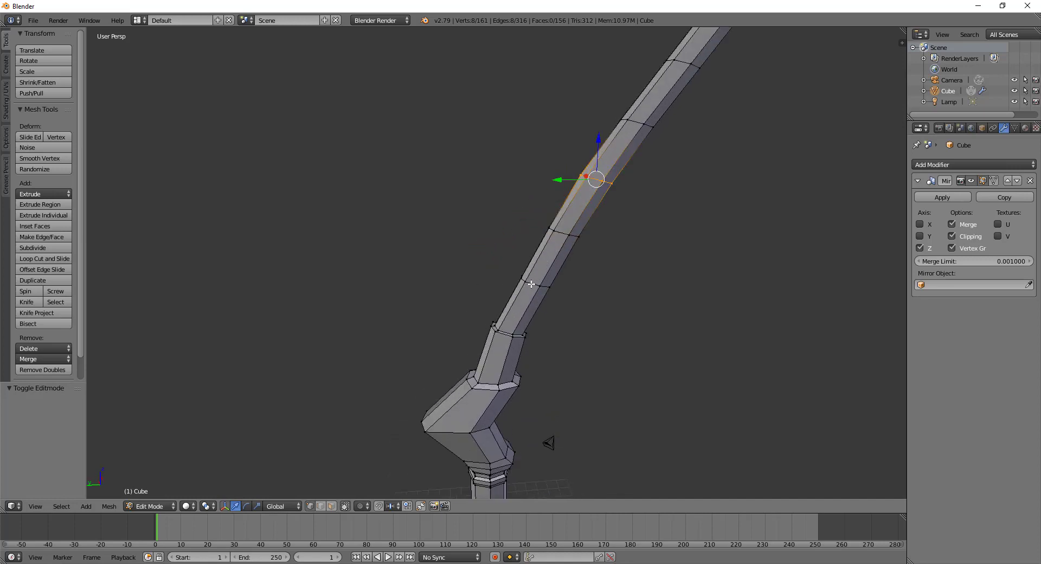
Select the rings up the shaft through to the tip faces
alt+shift+right_click(531, 283)
alt+shift+right_click(561, 236)
alt+shift+right_click(636, 120)
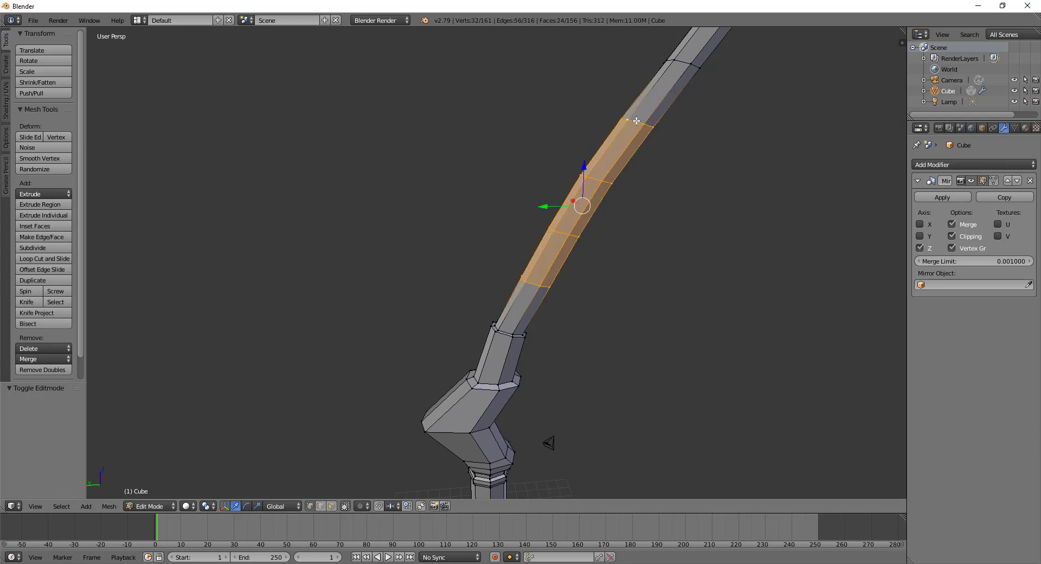
alt+shift+right_click(685, 64)
scroll(672, 116, down, 2)
scroll(623, 120, down, 2)
shift+right_click(638, 104)
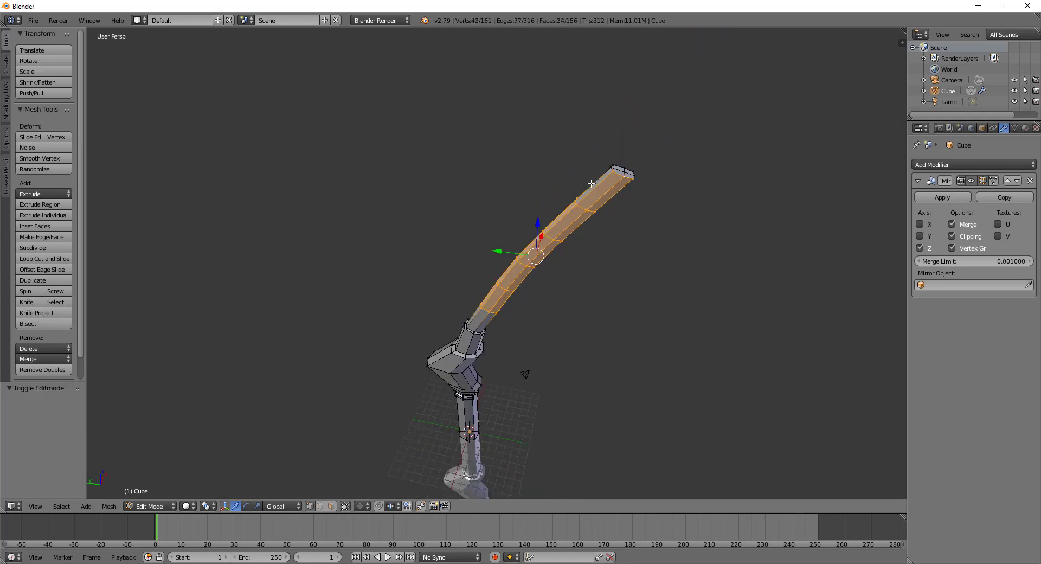
mouse_move(535, 241)
middle_down()
mouse_move(455, 260)
mouse_move(475, 322)
mouse_move(639, 267)
mouse_move(601, 293)
middle_up()
shift+right_click(490, 308)
shift+right_click(459, 307)
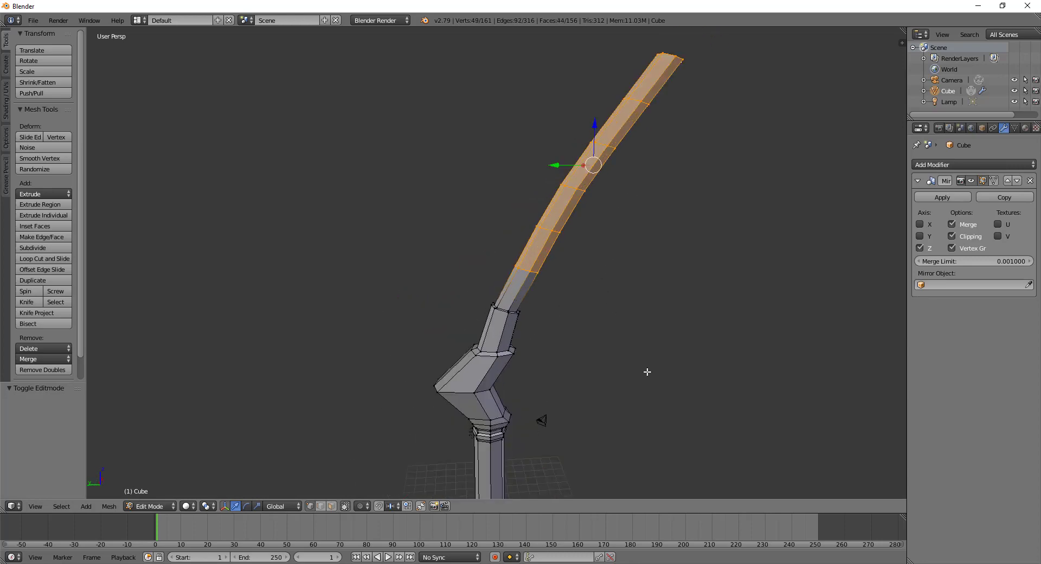
Narrow the upper shaft to 0.779 along Y and shift it along Y
key(s)
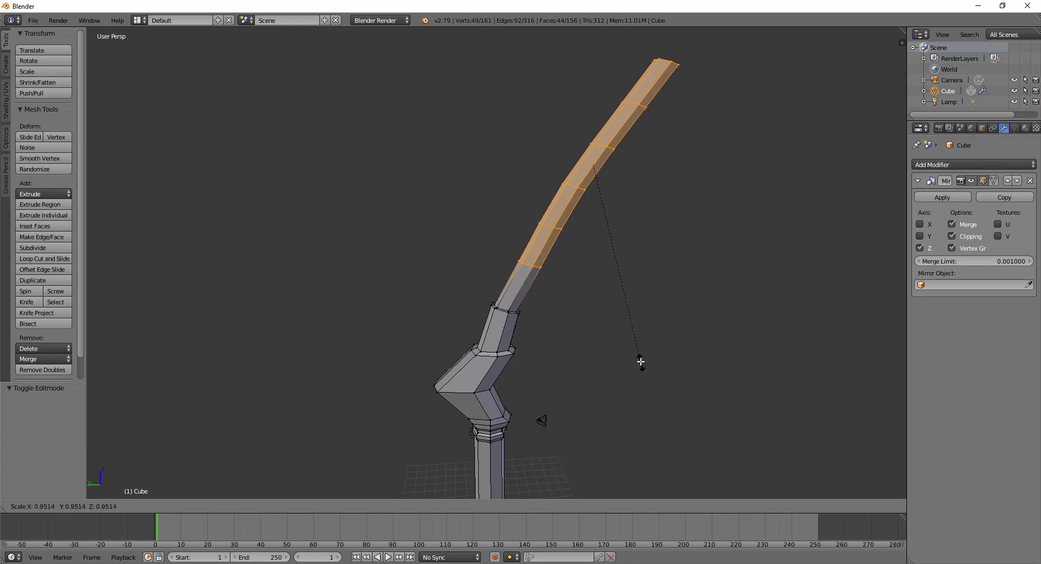
right_click(630, 351)
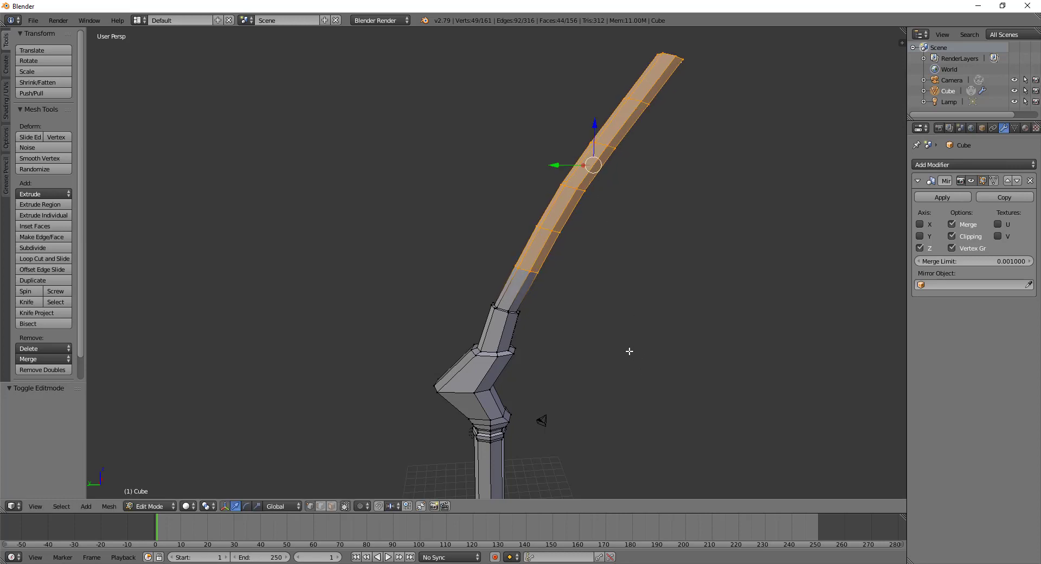
key(s)
key(x)
key(y)
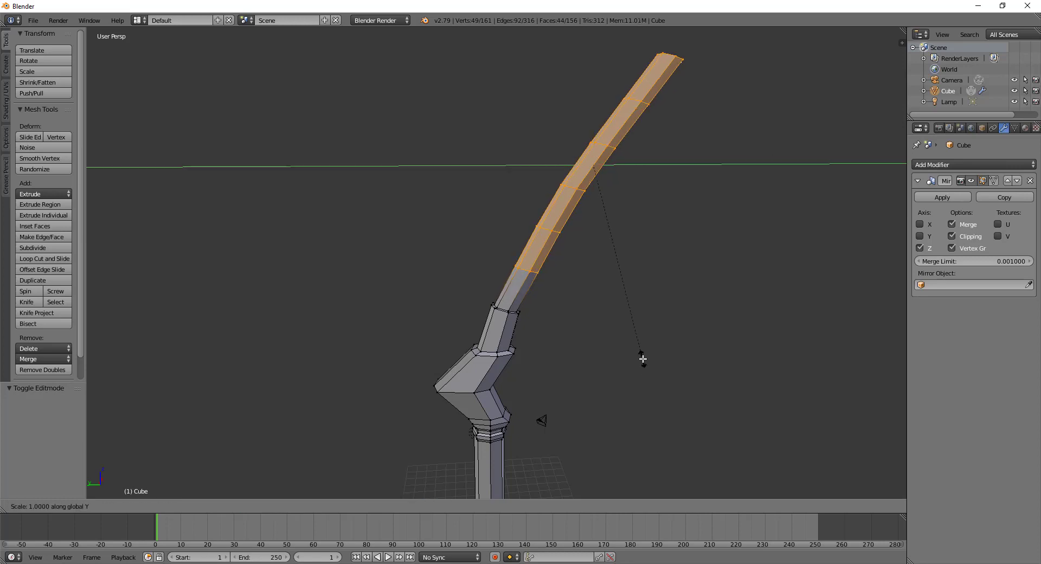
click(606, 321)
key(g)
key(y)
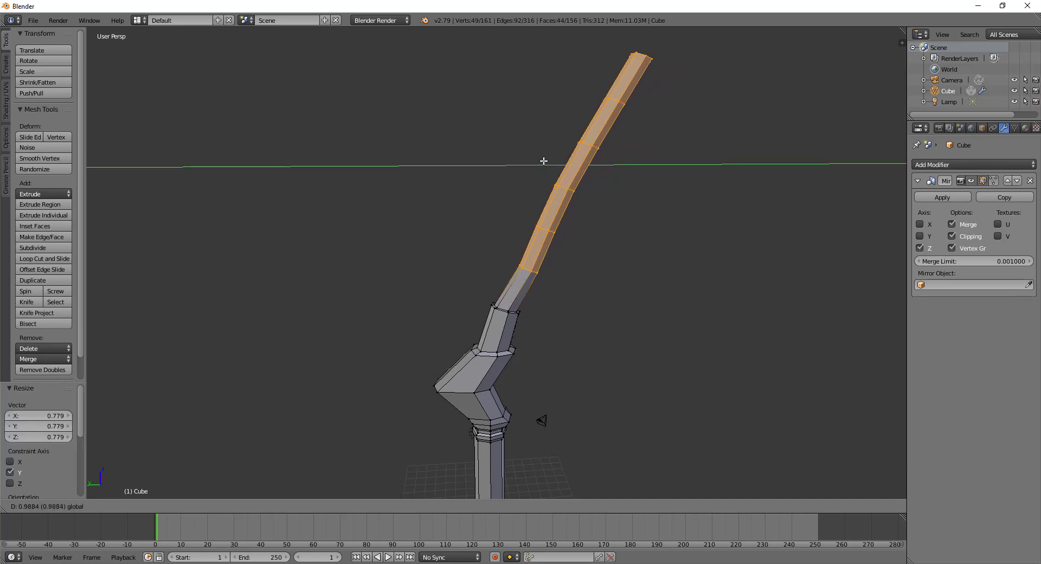
click(536, 159)
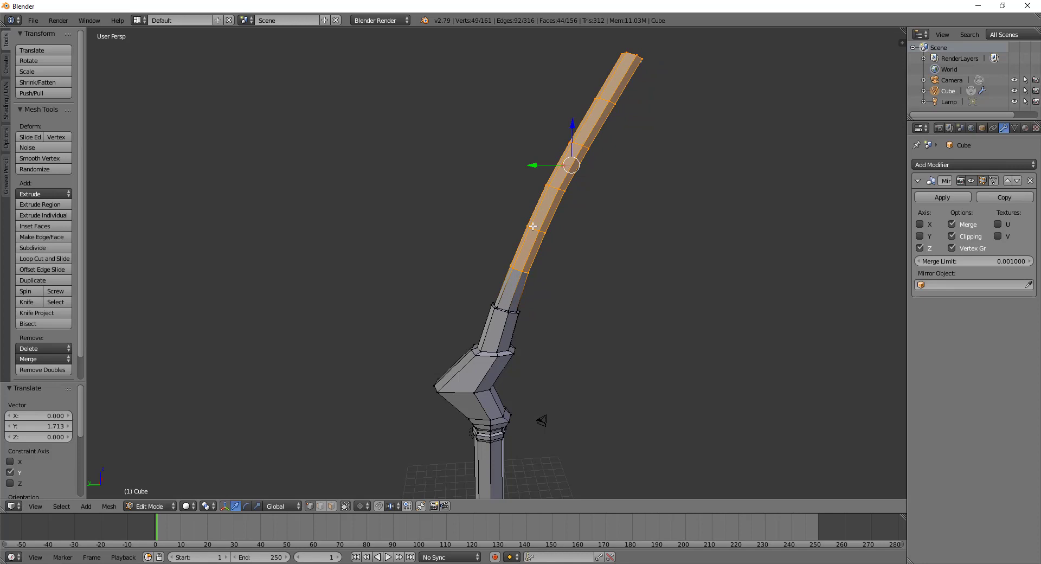
Deselect the lower rings, then narrow the remaining upper section along Y and shift it sideways
alt+shift+click(518, 269)
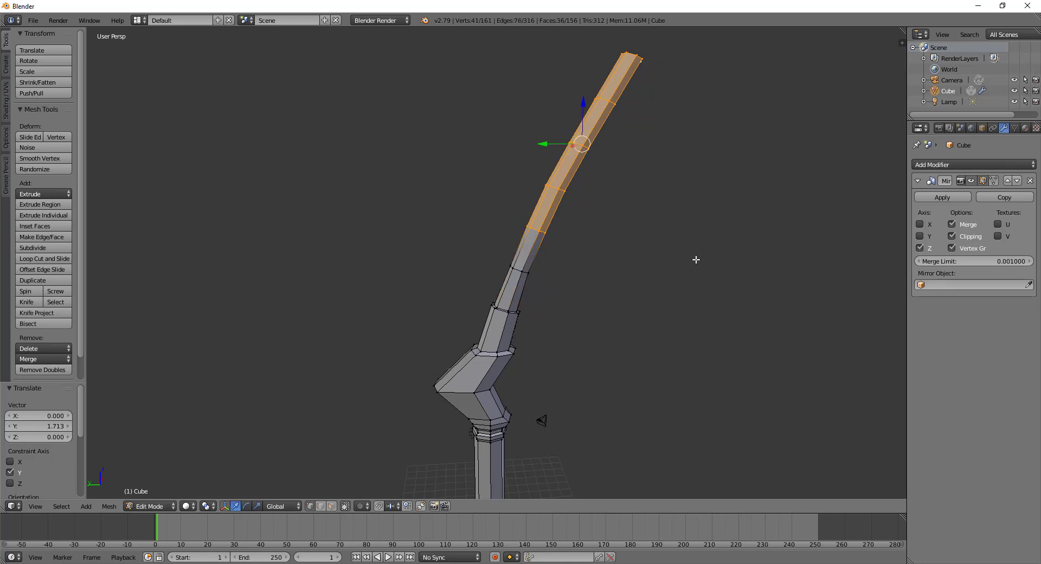
key(s)
key(x)
key(y)
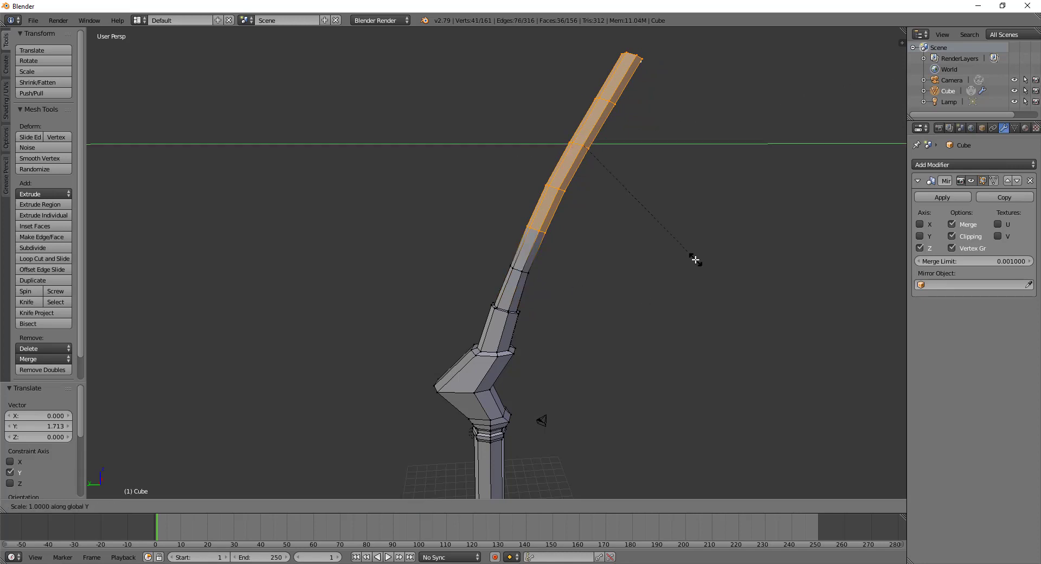
click(663, 237)
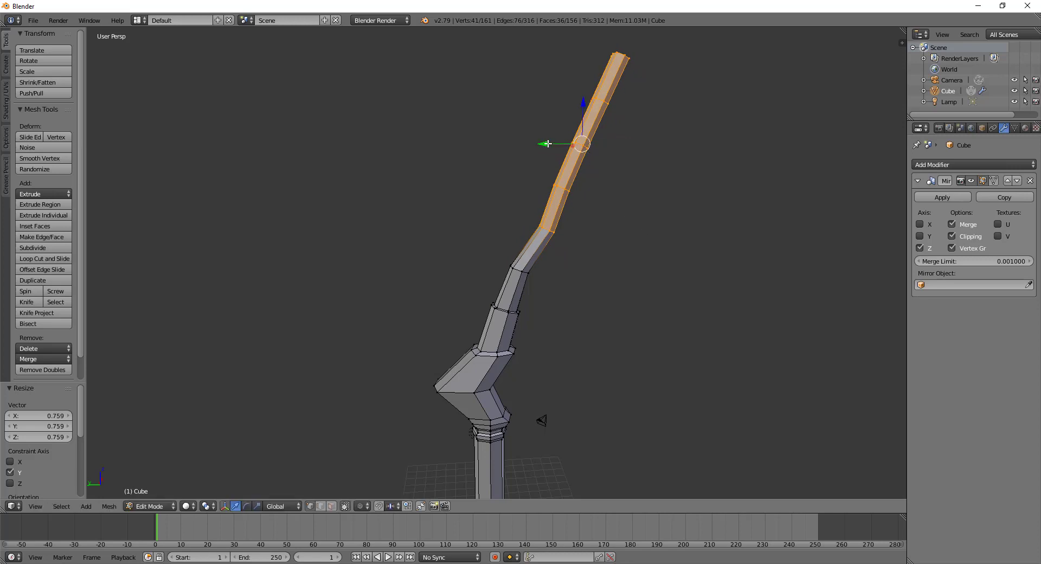
drag(548, 144, 536, 140)
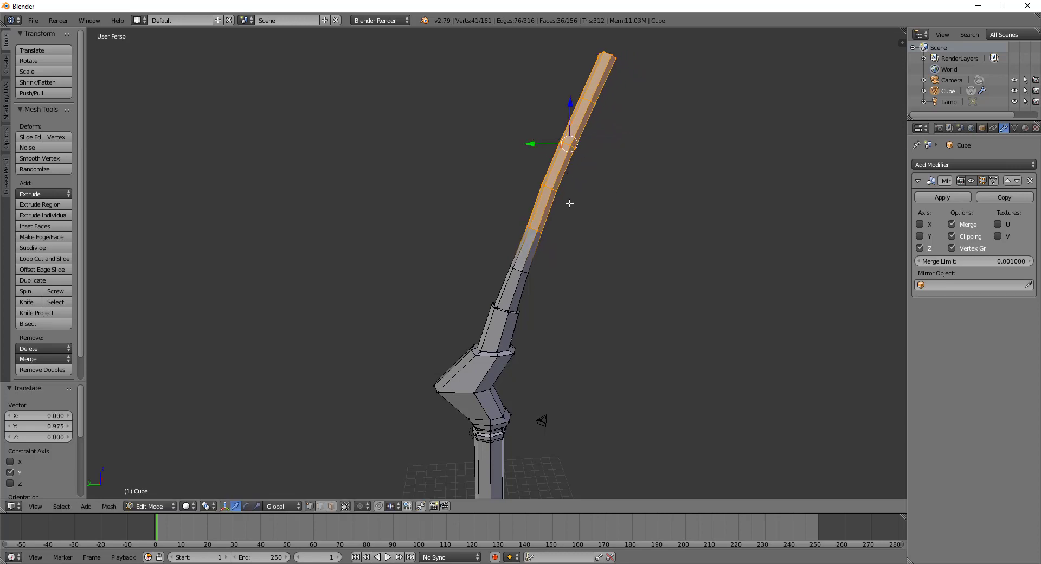
Drop the lowest ring from the selection, narrow the rest along Y and move it along Y
alt+shift+click(532, 233)
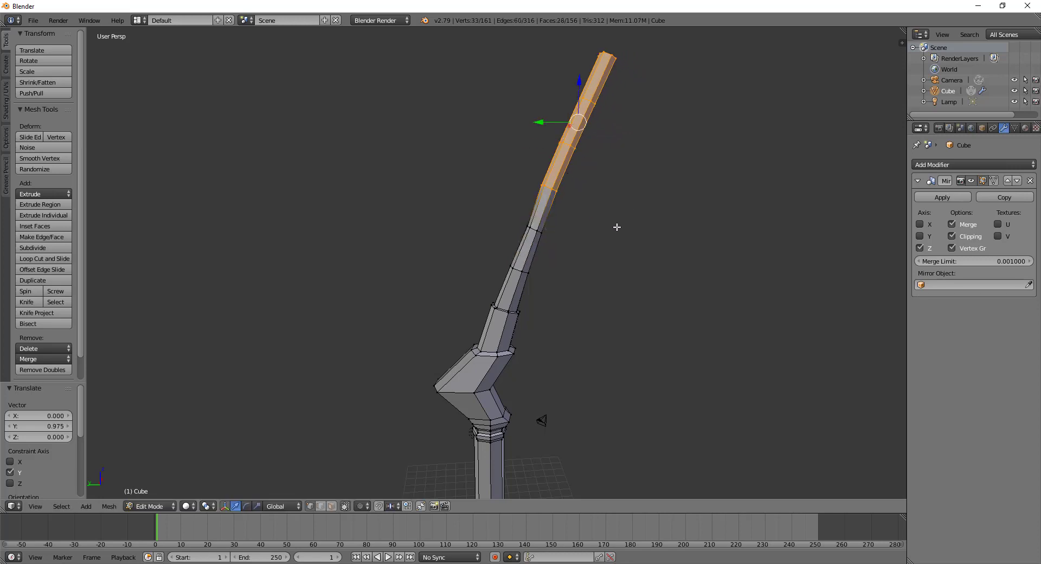
key(s)
key(x)
key(y)
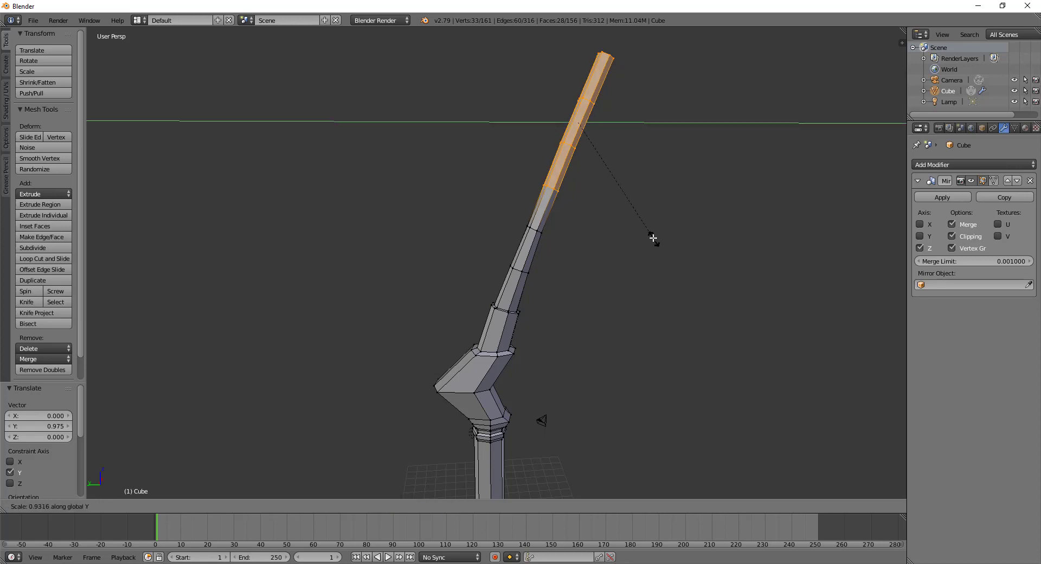
click(616, 211)
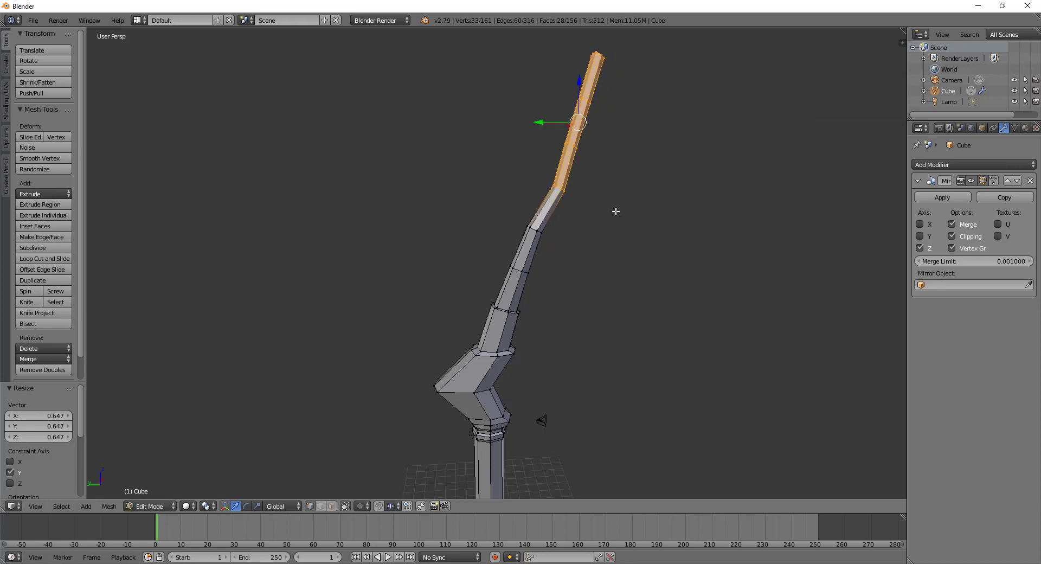
drag(548, 124, 535, 116)
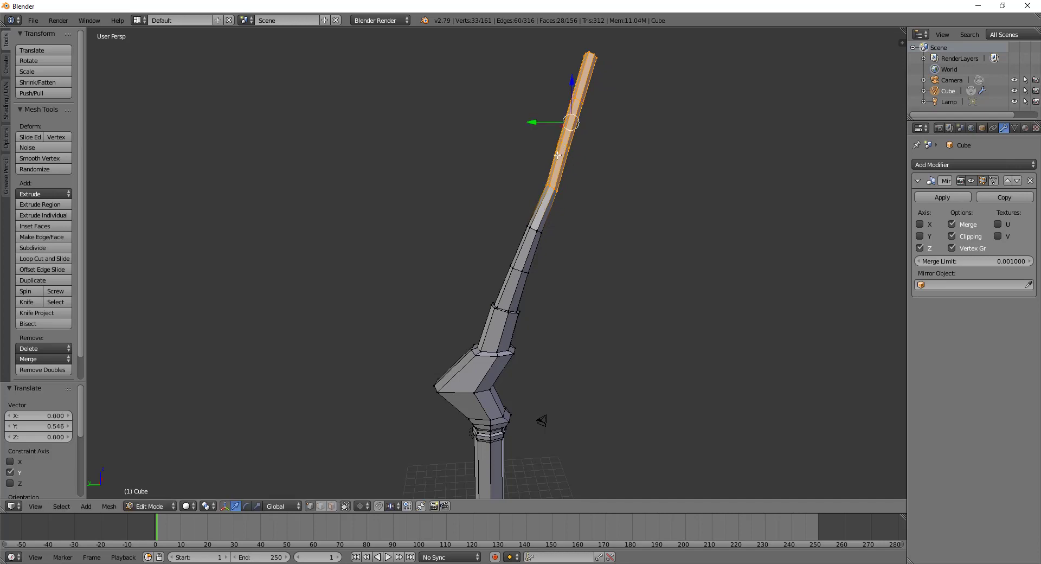
Drop the next ring, narrow the shorter tip section along Y and move it along Y
alt+shift+click(552, 187)
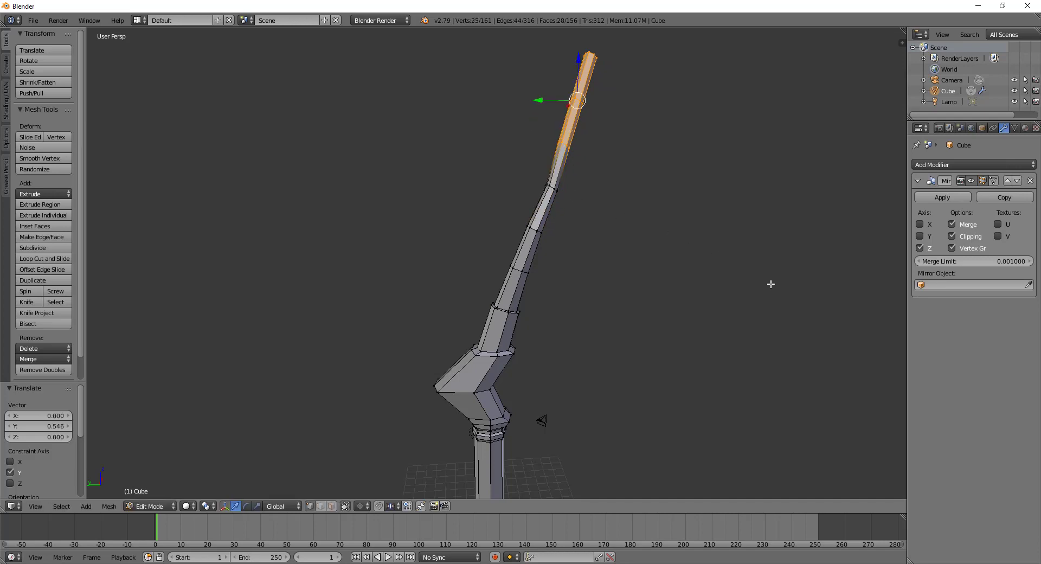
key(s)
key(x)
key(y)
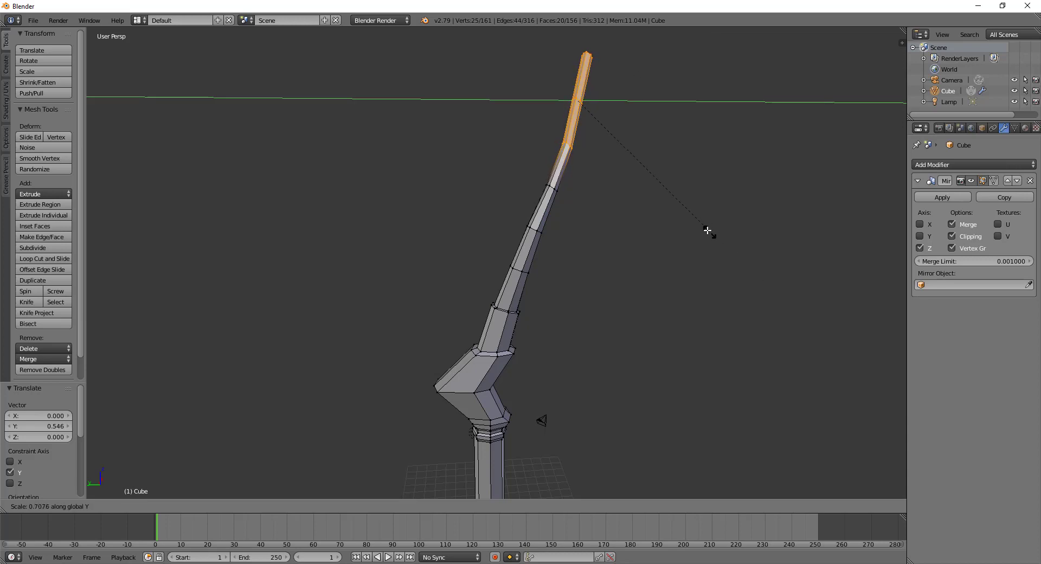
click(658, 194)
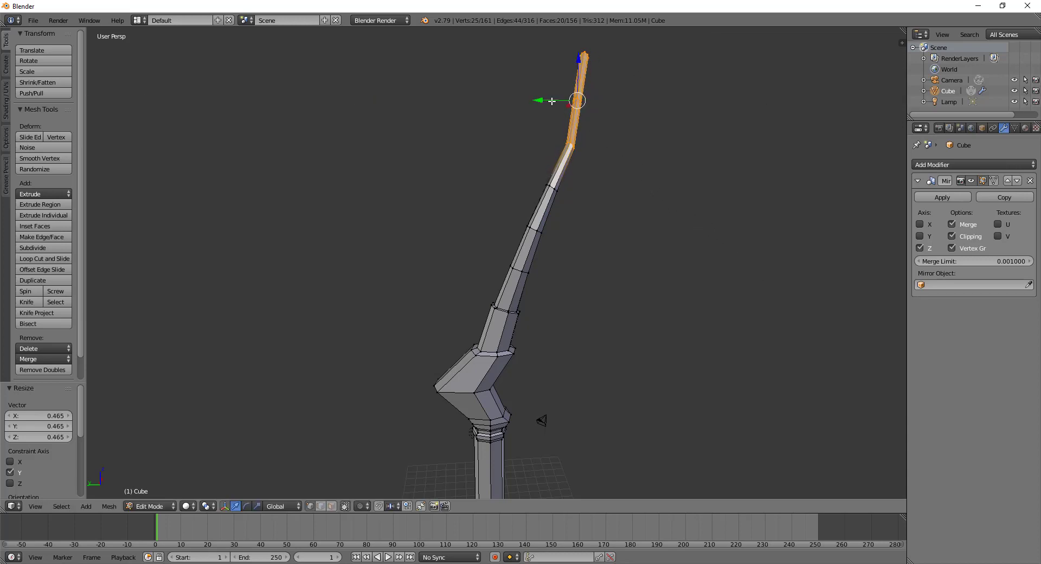
key(g)
key(y)
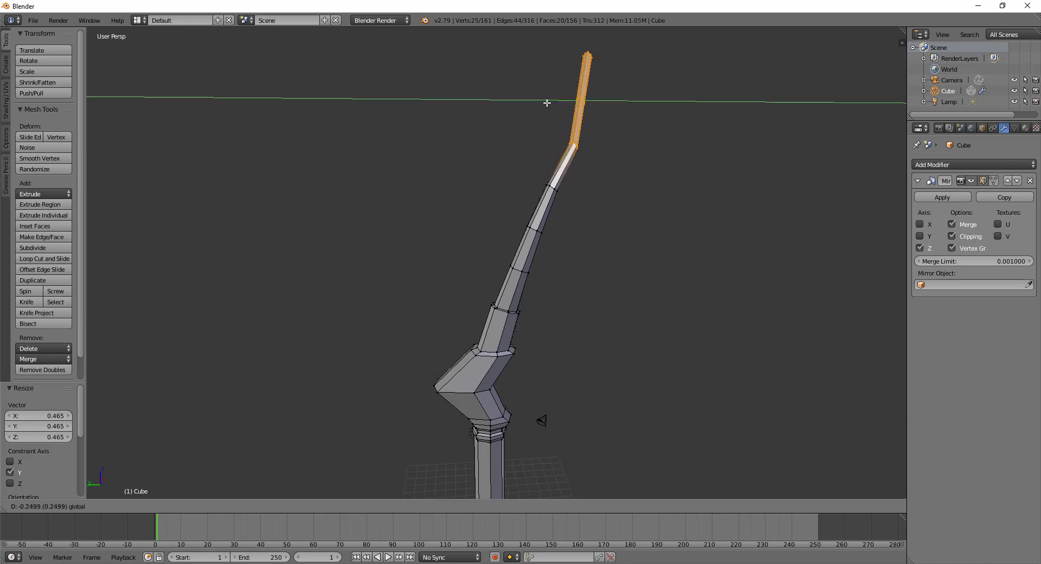
click(547, 102)
Tilt the tip section 20.5° on X, then lower it along Z and shift it along Y
middle_drag(602, 130, 603, 148)
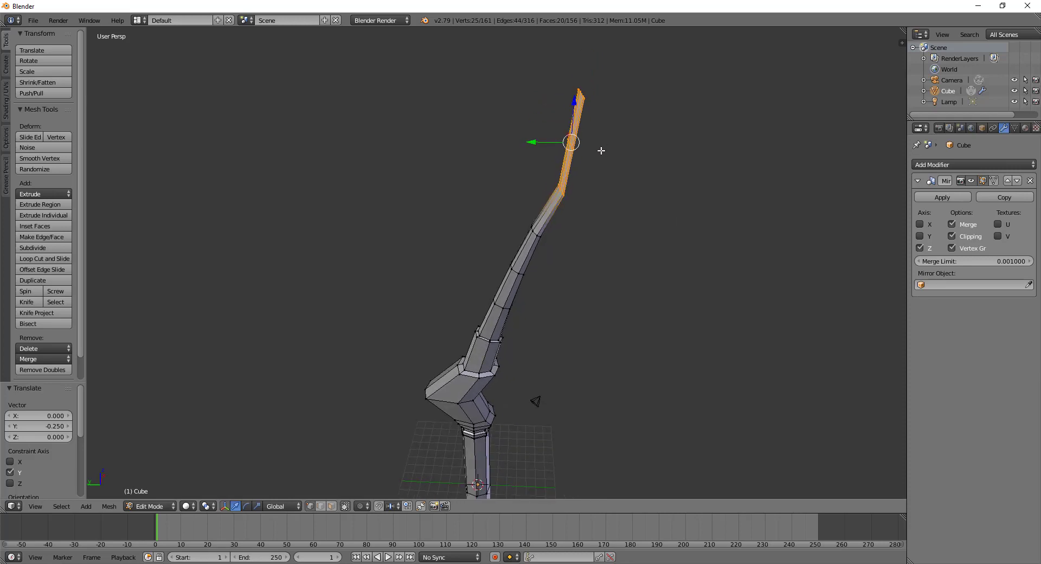
key(r)
key(x)
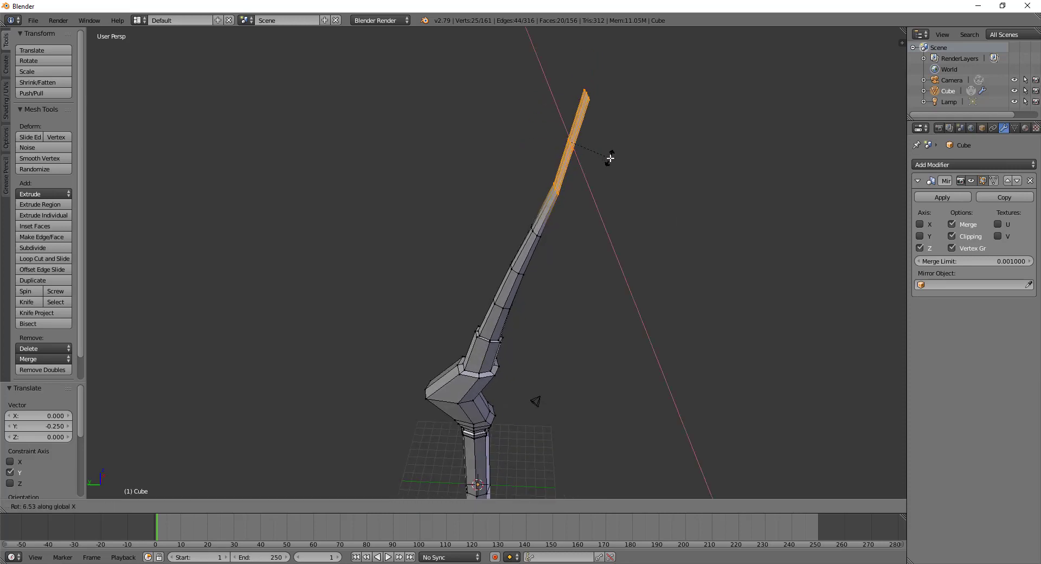
click(625, 182)
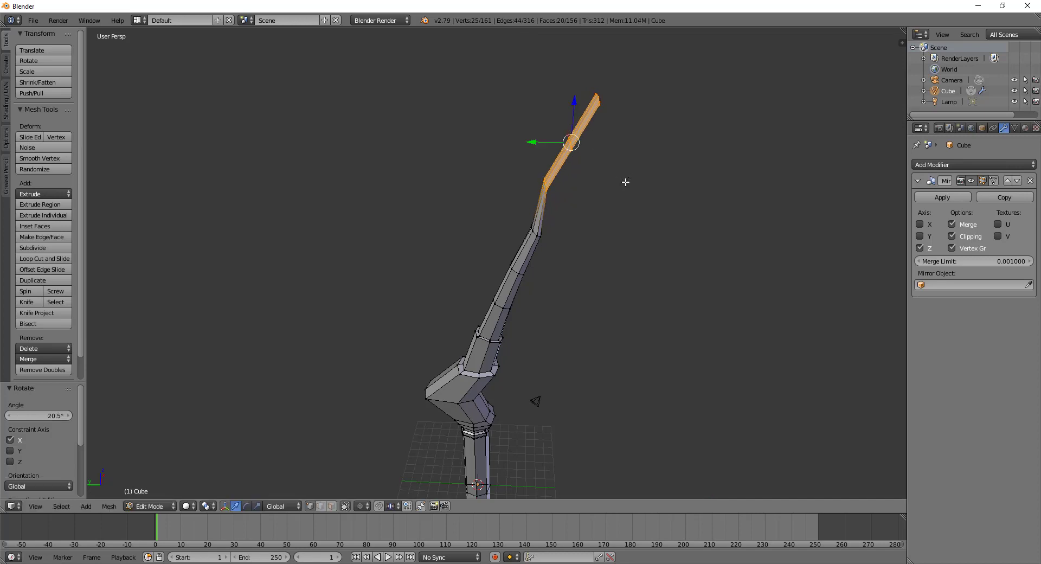
drag(576, 104, 575, 123)
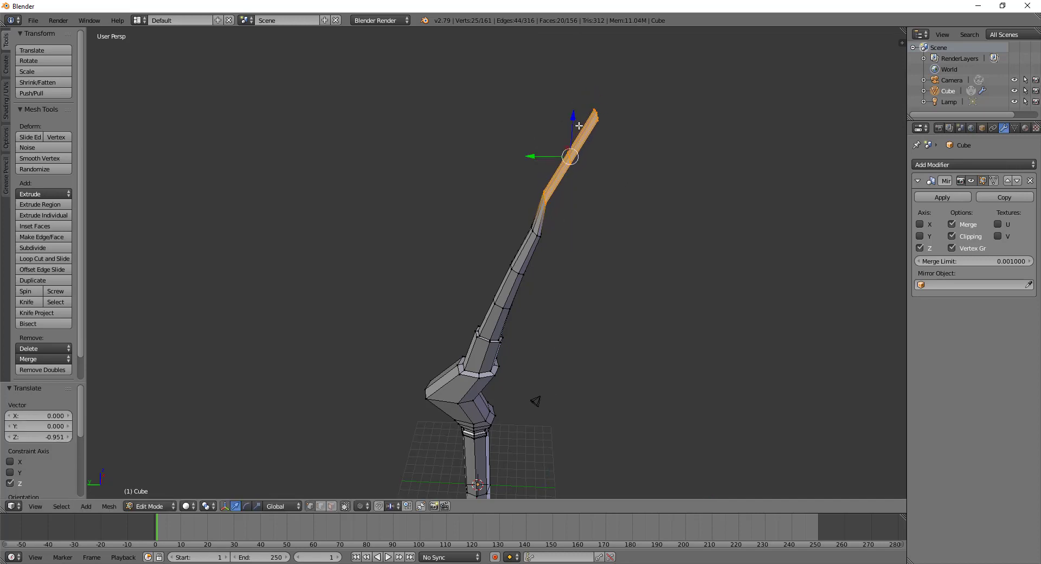
drag(537, 158, 564, 163)
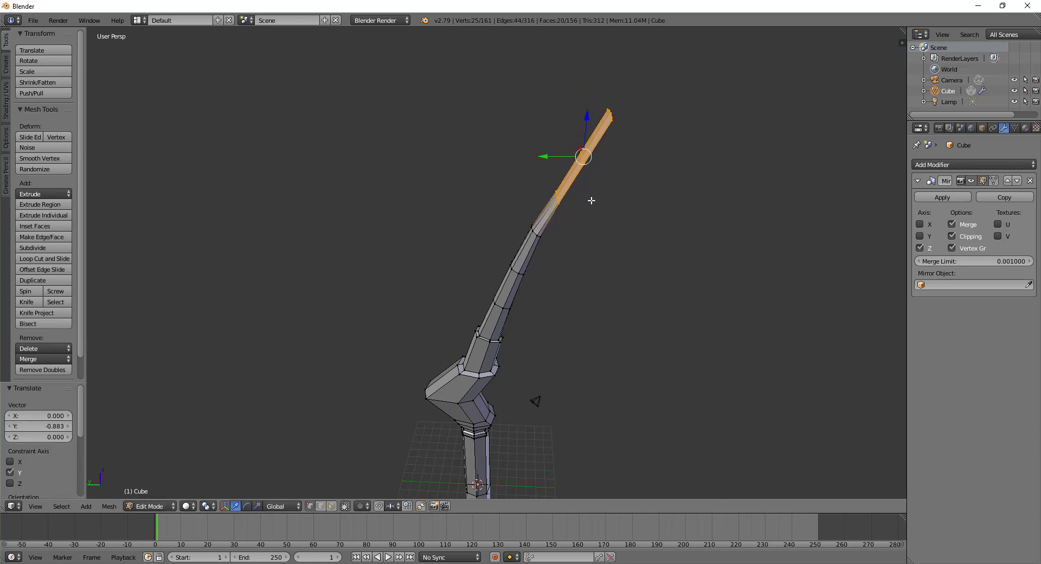
Squash the tip section to 0.286 along Y and view it upright
scroll(611, 203, up, 2)
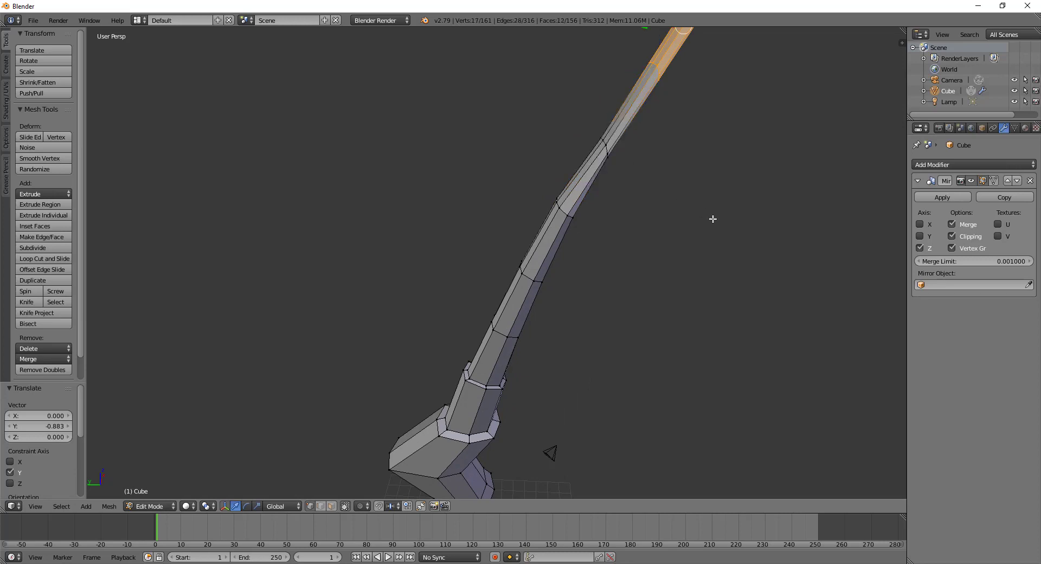
scroll(622, 127, down, 2)
key(s)
key(x)
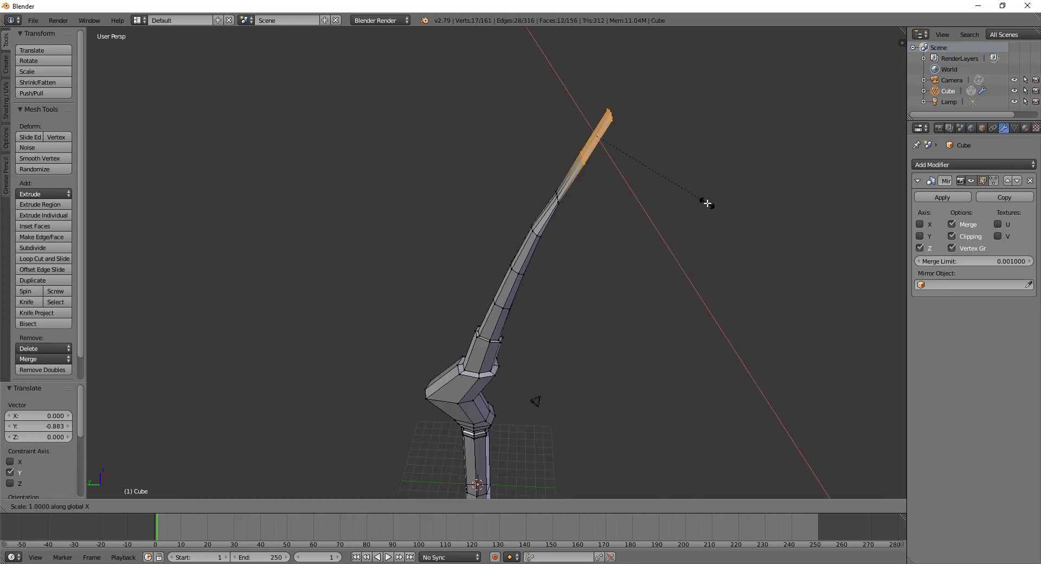
key(y)
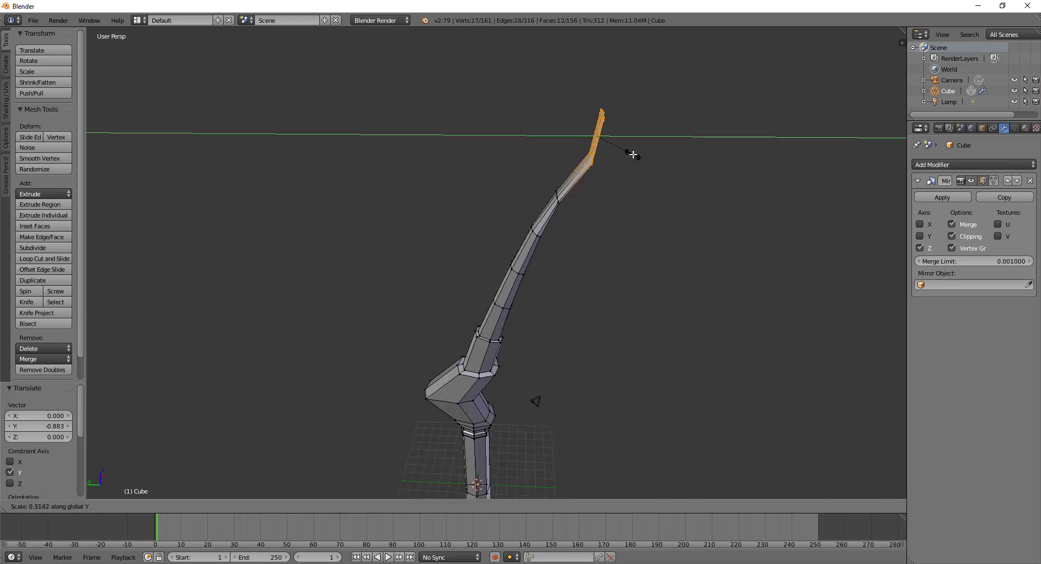
click(631, 152)
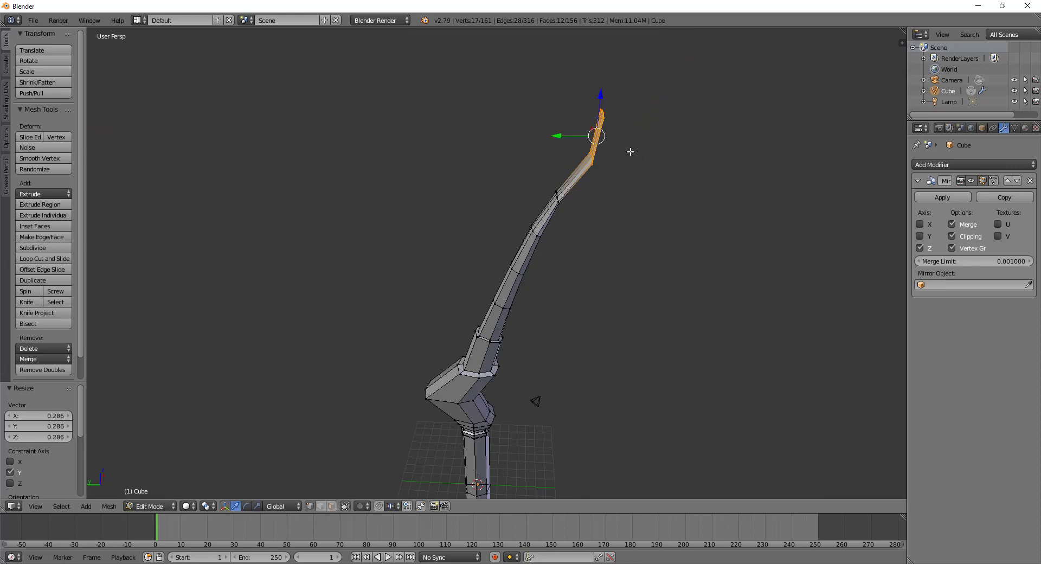
mouse_move(635, 169)
middle_down()
mouse_move(572, 144)
mouse_move(504, 156)
mouse_move(588, 174)
mouse_move(555, 170)
mouse_move(556, 193)
mouse_move(590, 170)
mouse_move(607, 184)
mouse_move(563, 219)
middle_up()
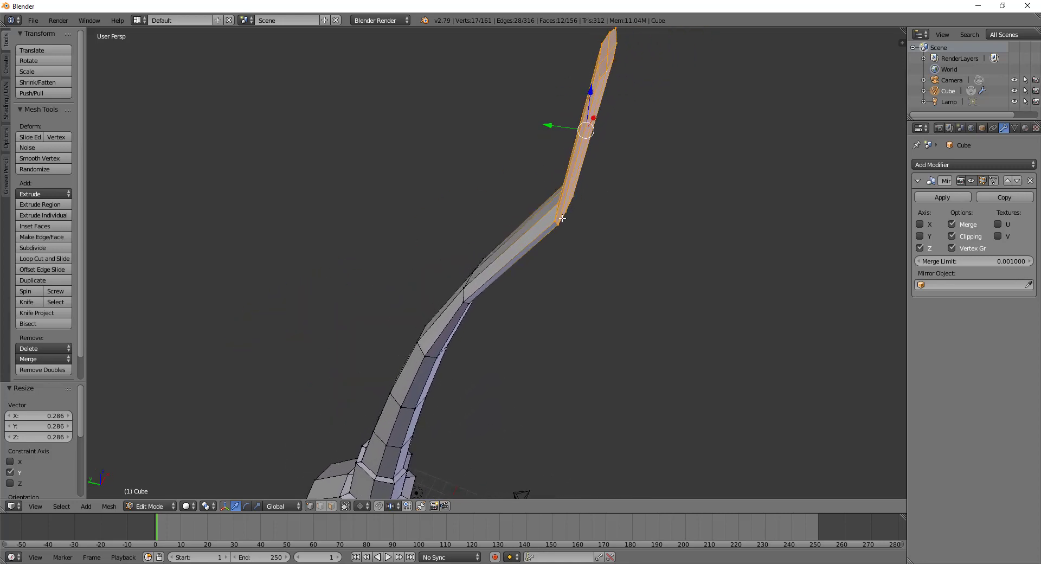
Shrink the selection to the end section and tilt it -85.2° around X
key(ctrl+KP_Subtract)
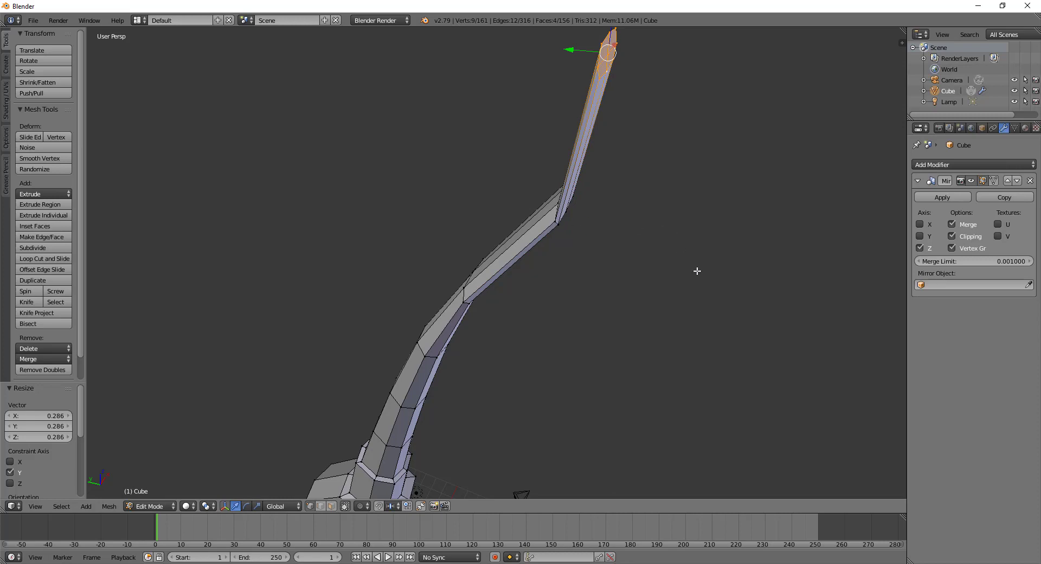
key(s)
key(x)
key(y)
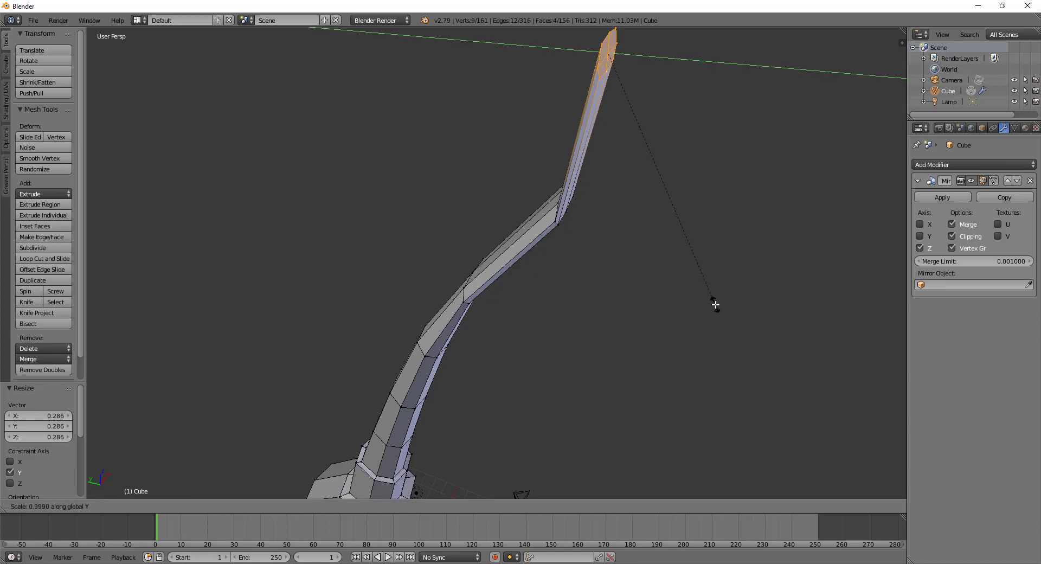
key(Escape)
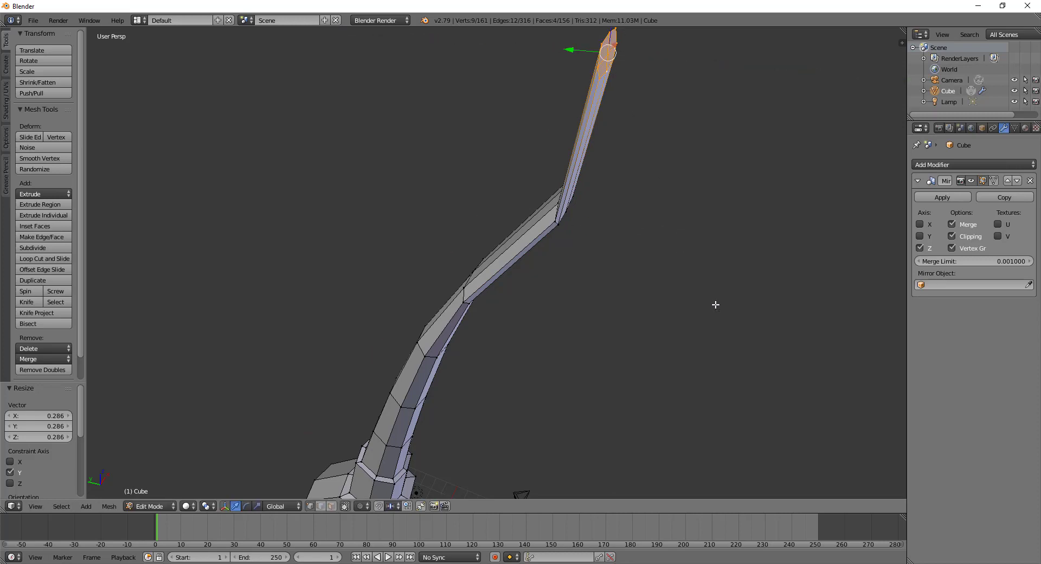
key(r)
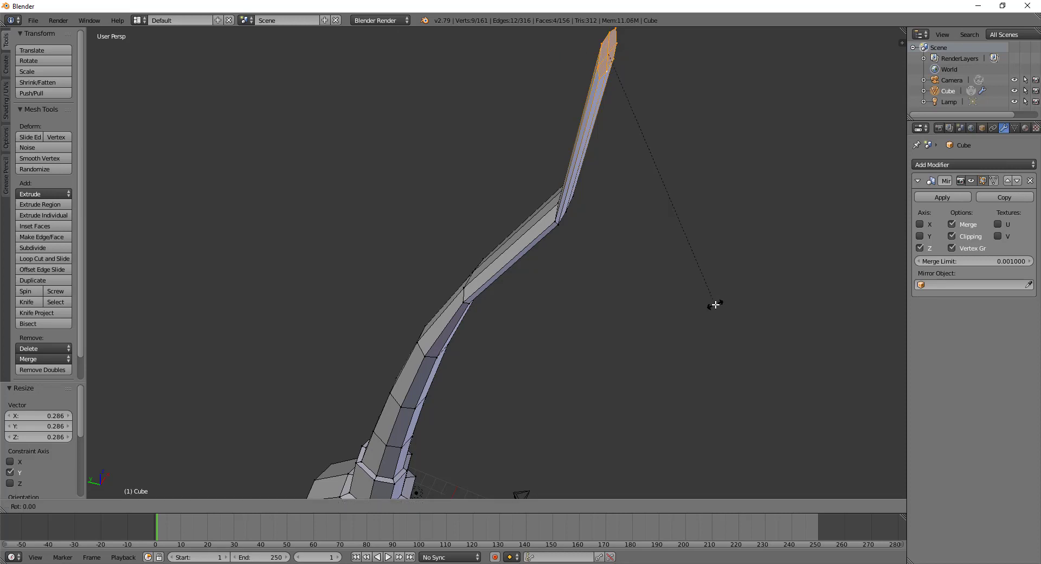
key(y)
key(x)
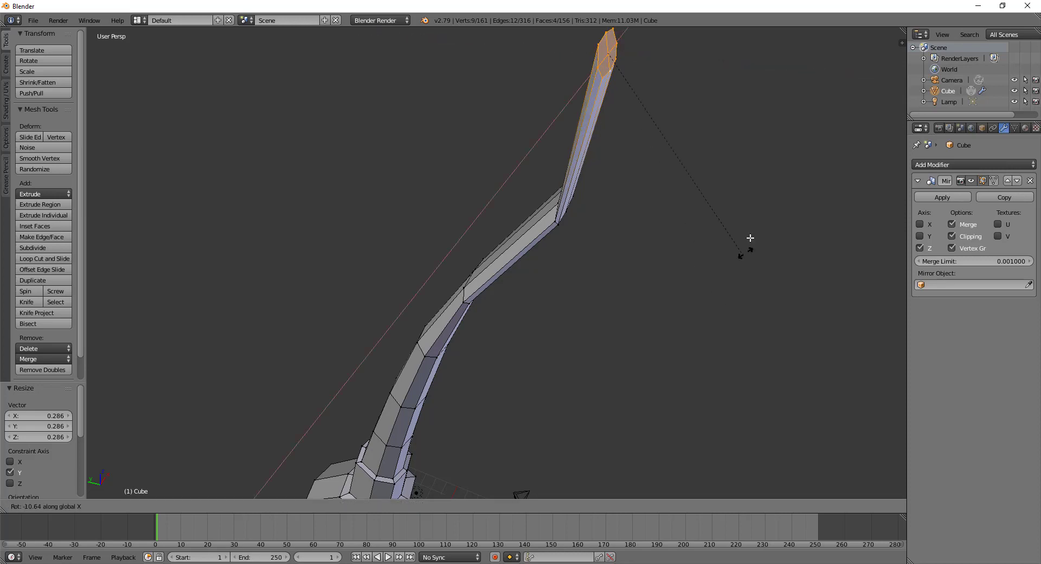
click(674, 102)
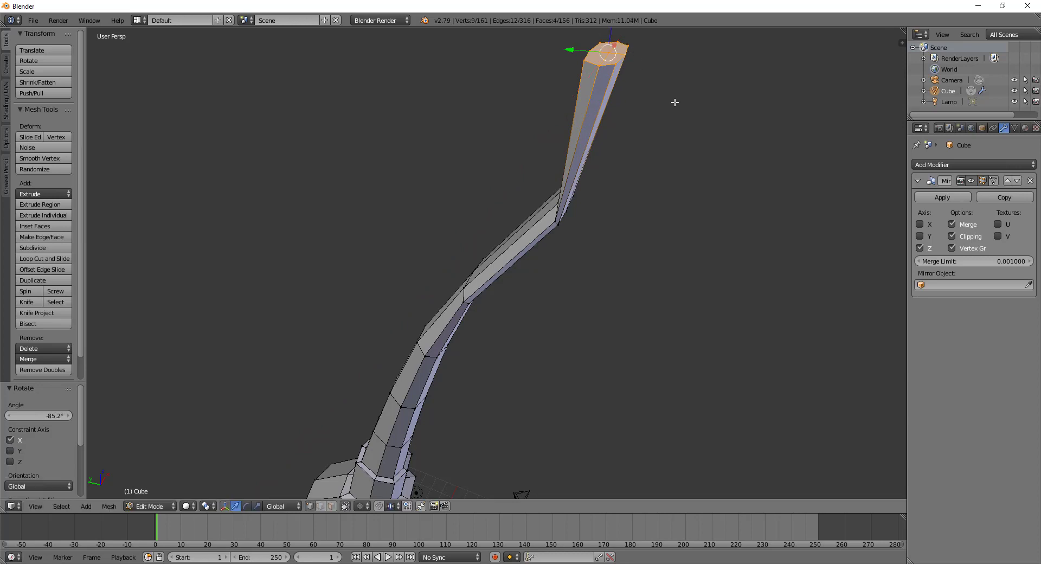
Squash the end section to 0.191 along Y and shift it -1.889 along Y
key(s)
key(x)
key(y)
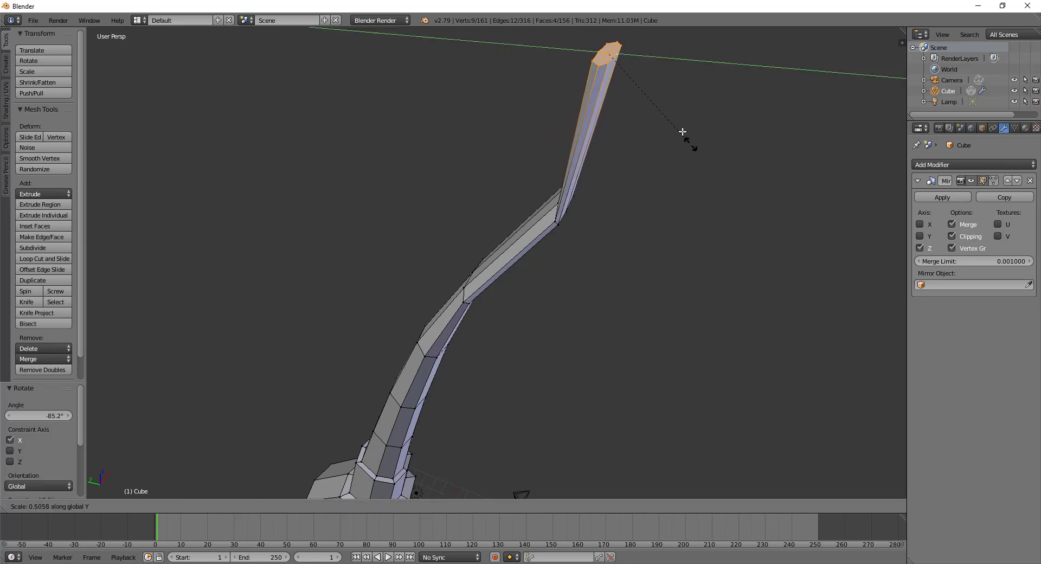
click(643, 81)
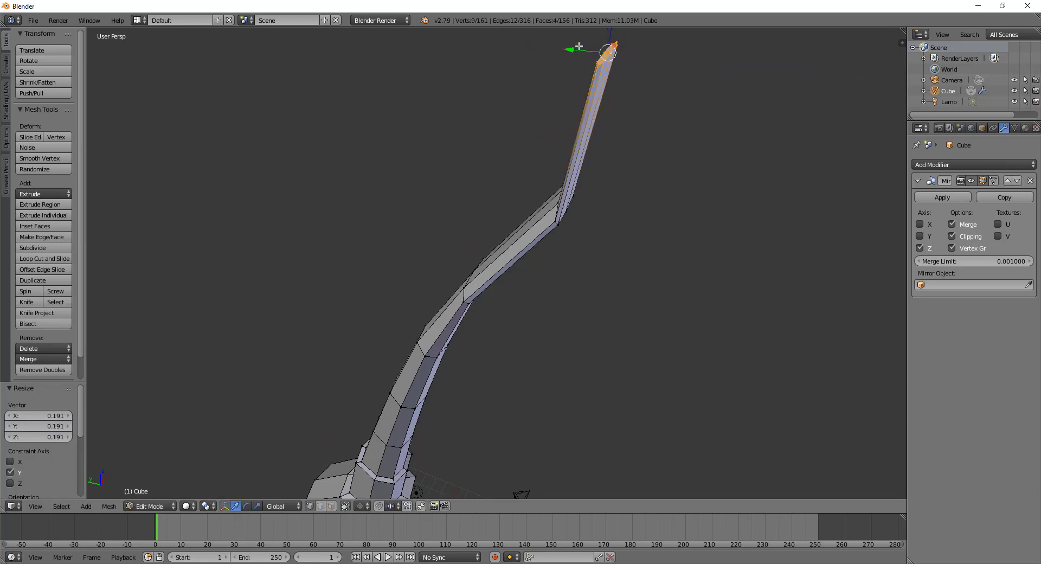
key(g)
key(y)
click(689, 117)
Select an edge loop near the shaft's tip and narrow it along Y
mouse_move(689, 116)
middle_down()
mouse_move(591, 332)
mouse_move(625, 269)
mouse_move(618, 297)
middle_up()
scroll(614, 262, up, 3)
scroll(631, 223, up, 1)
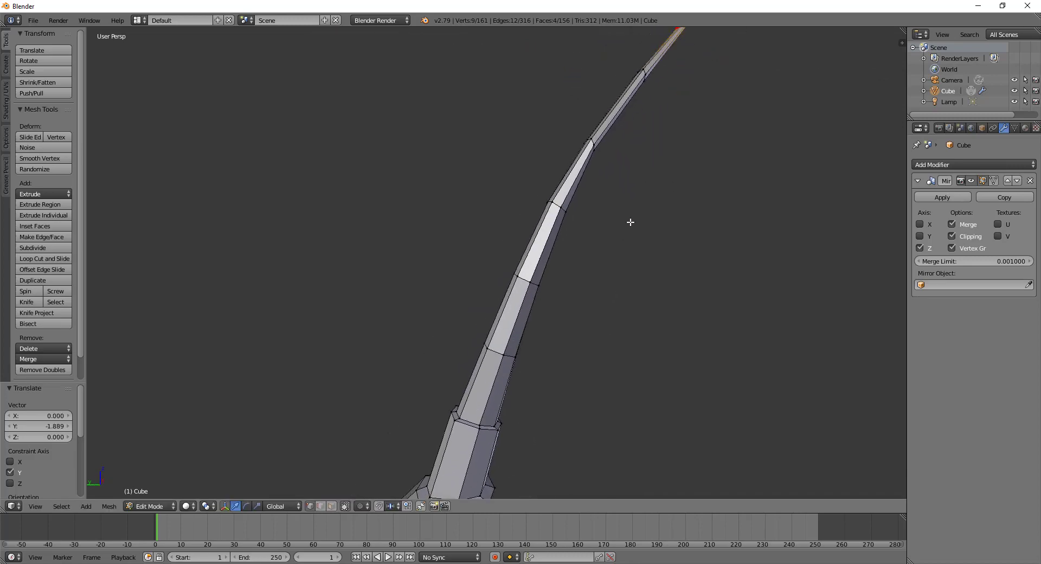
middle_drag(631, 223, 621, 233)
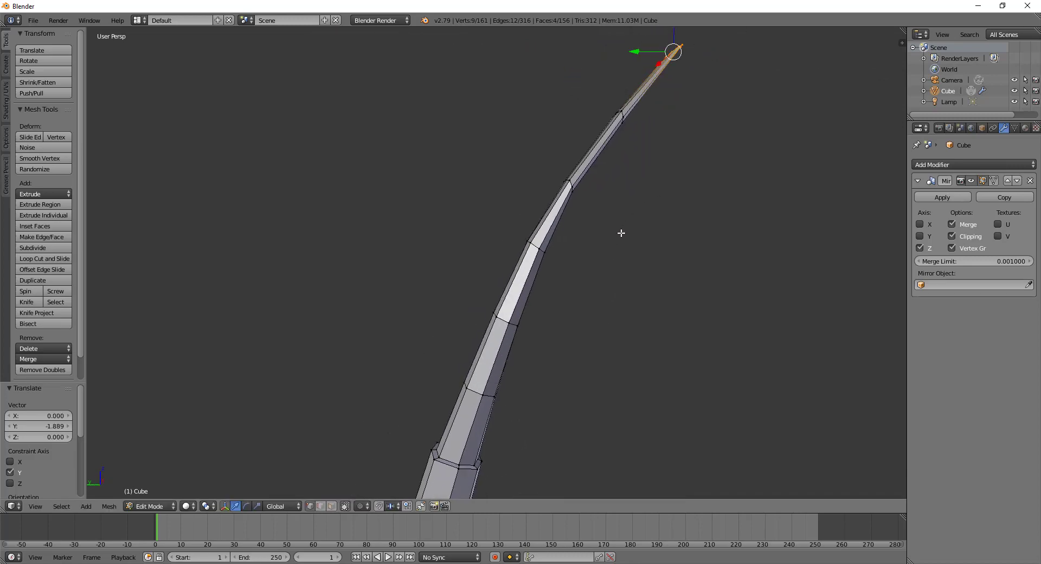
shift+right_click(571, 185)
right_click(570, 182)
alt+right_click(570, 182)
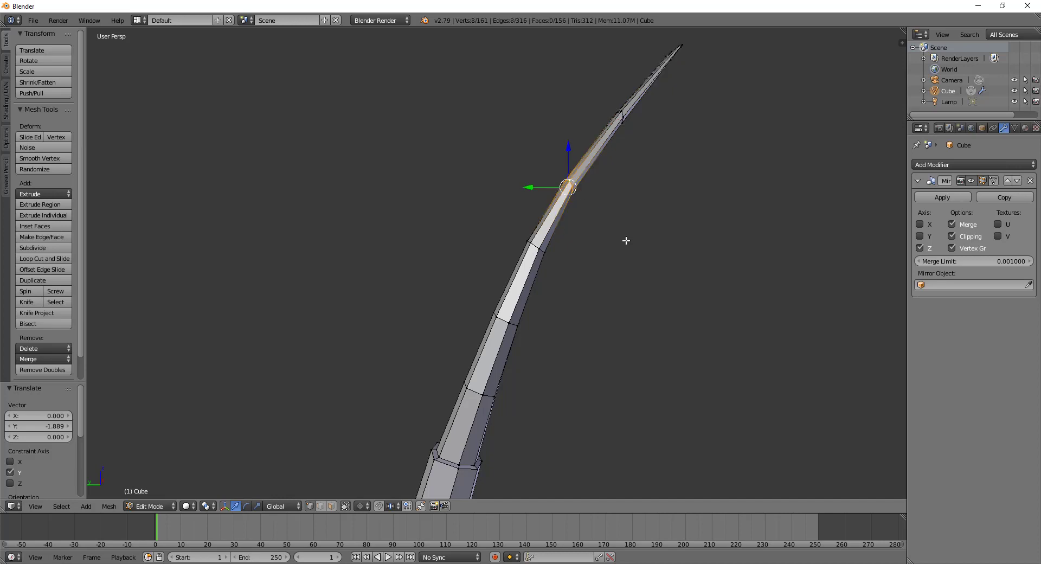
key(s)
key(x)
key(y)
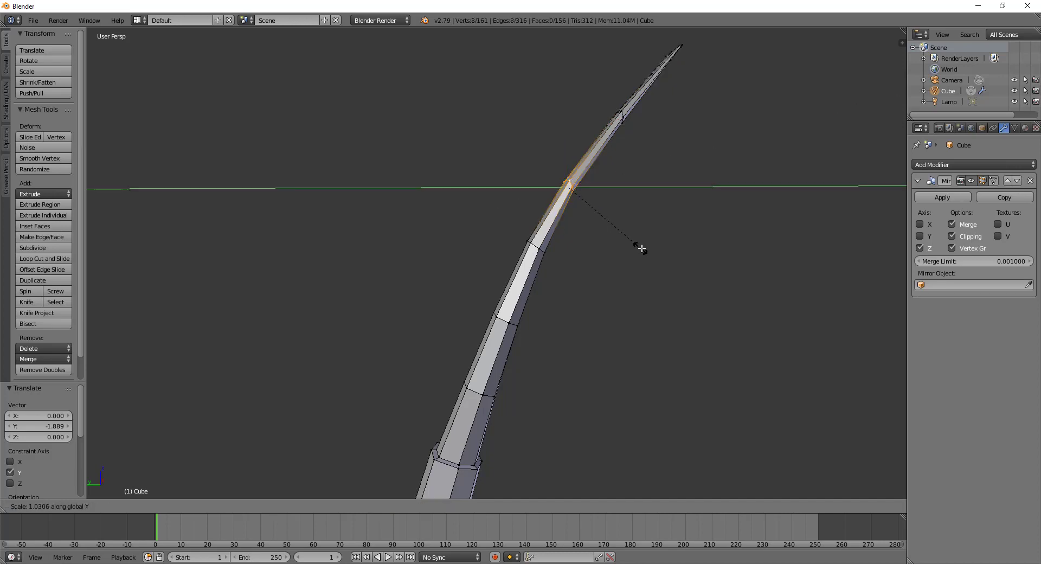
click(722, 264)
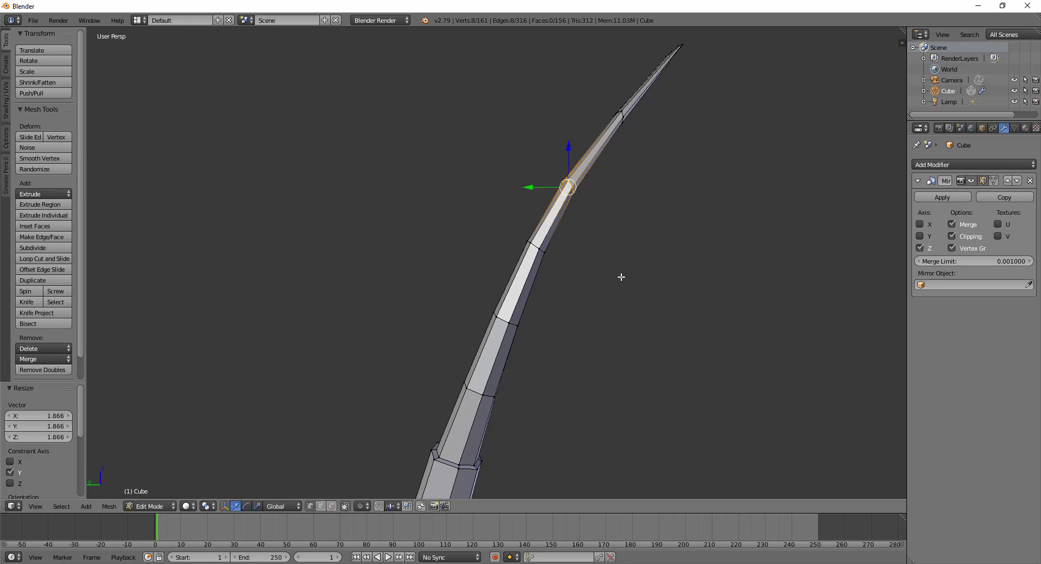
Narrow two more shaft edge loops along Y
right_click(498, 324)
alt+right_click(505, 320)
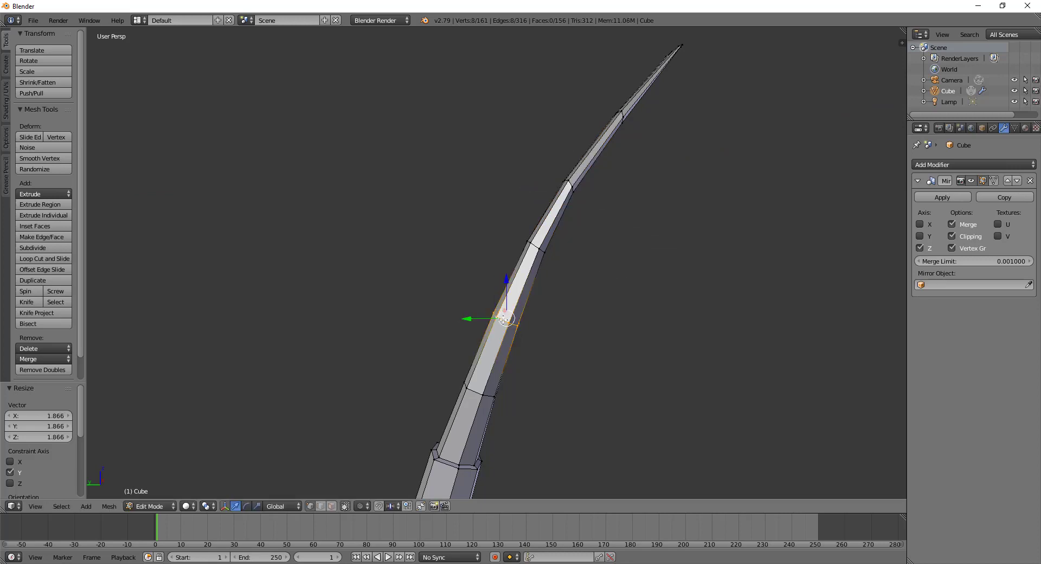
key(s)
key(x)
key(y)
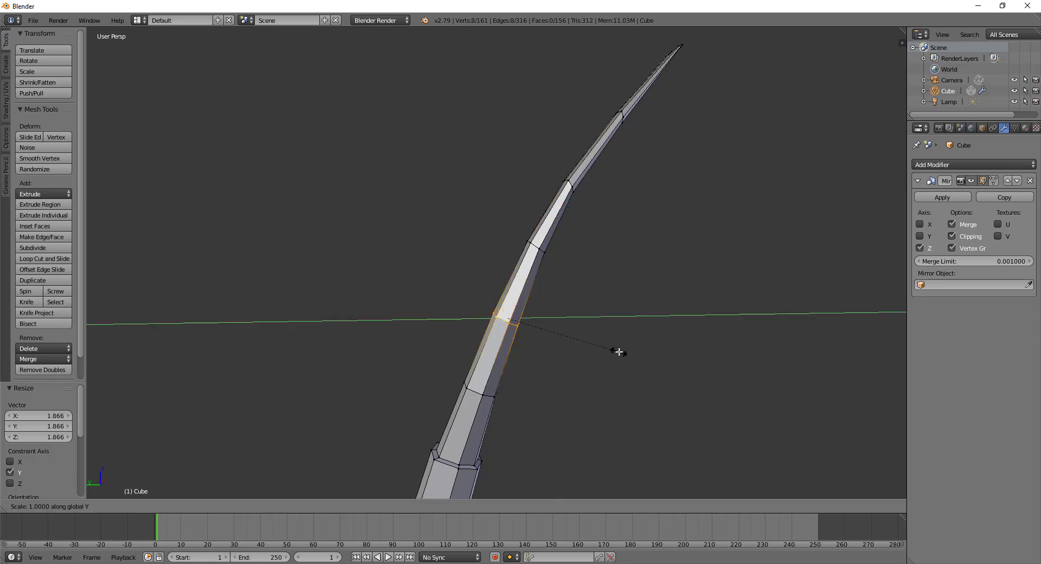
click(630, 353)
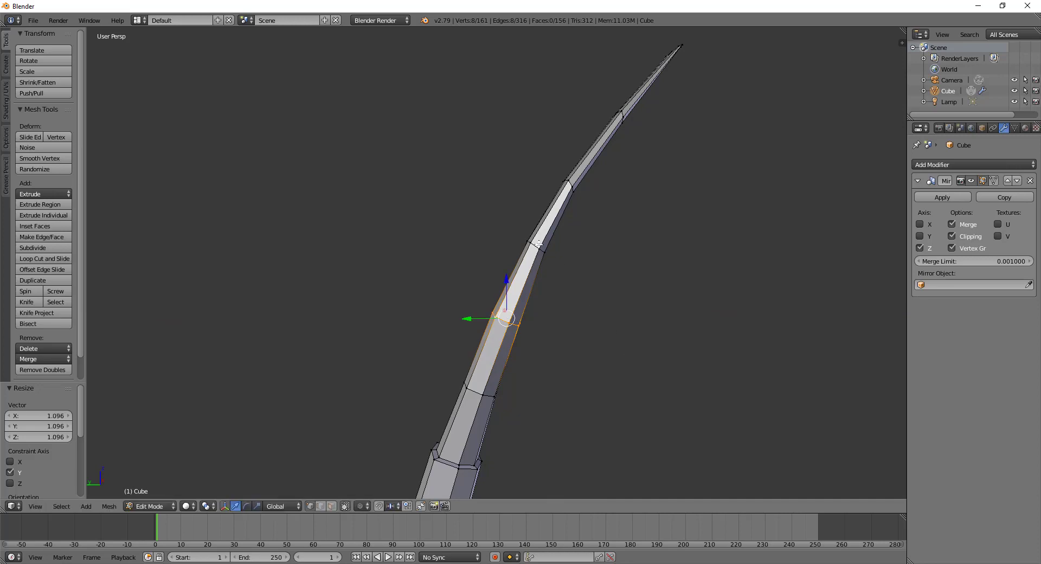
right_click(535, 246)
alt+right_click(534, 247)
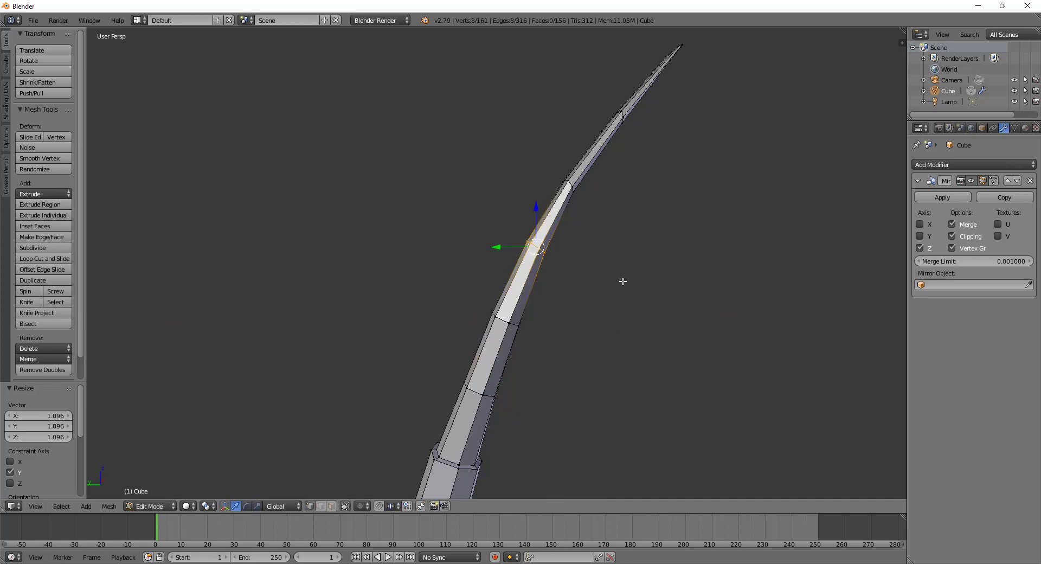
key(s)
key(x)
key(y)
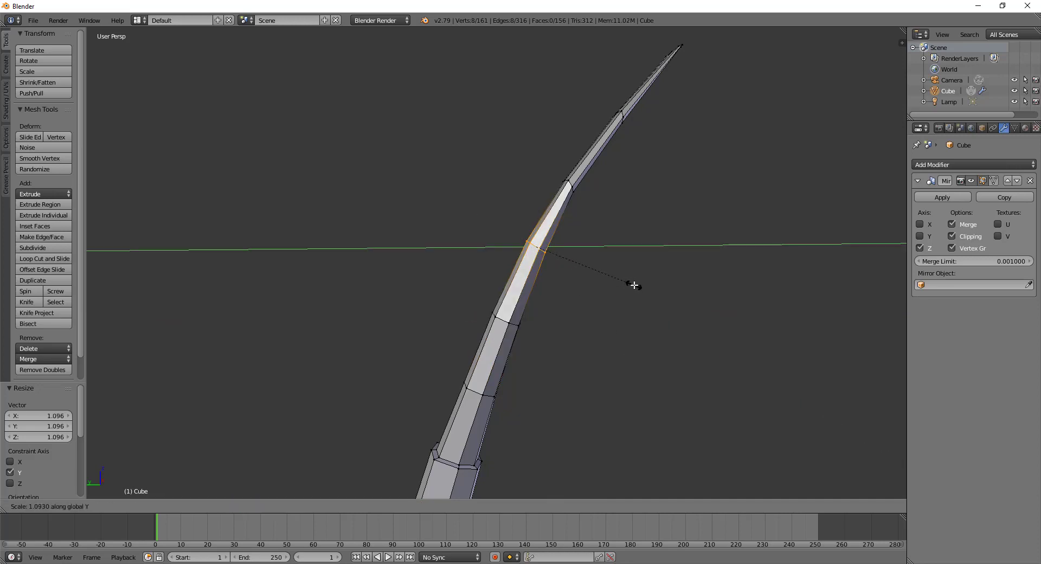
click(611, 274)
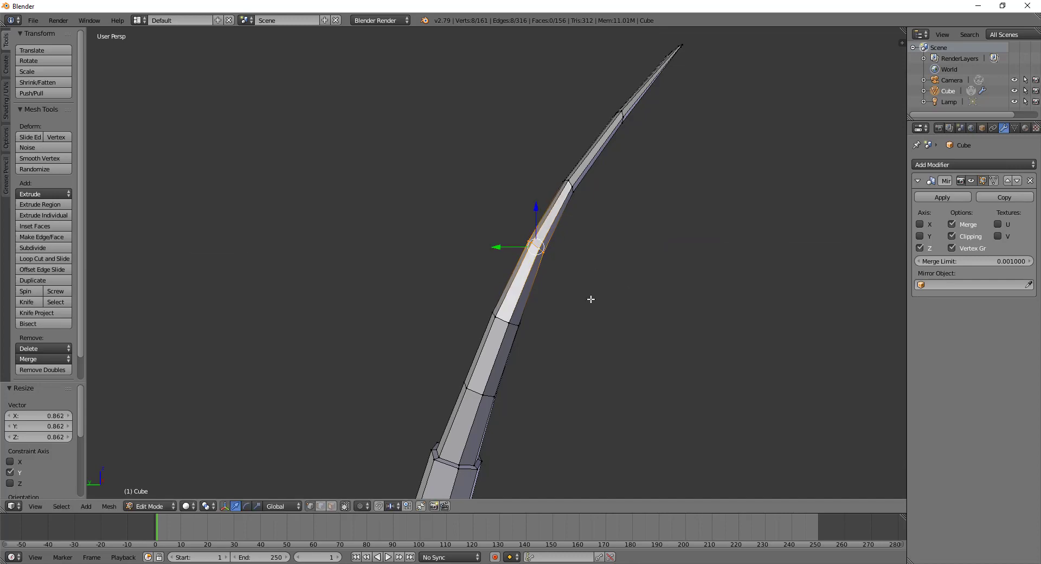
Review the column in Object Mode, then tilt the upper joint ring -26° around X
key(Tab)
key(ctrl+z)
key(ctrl+shift+z)
key(Tab)
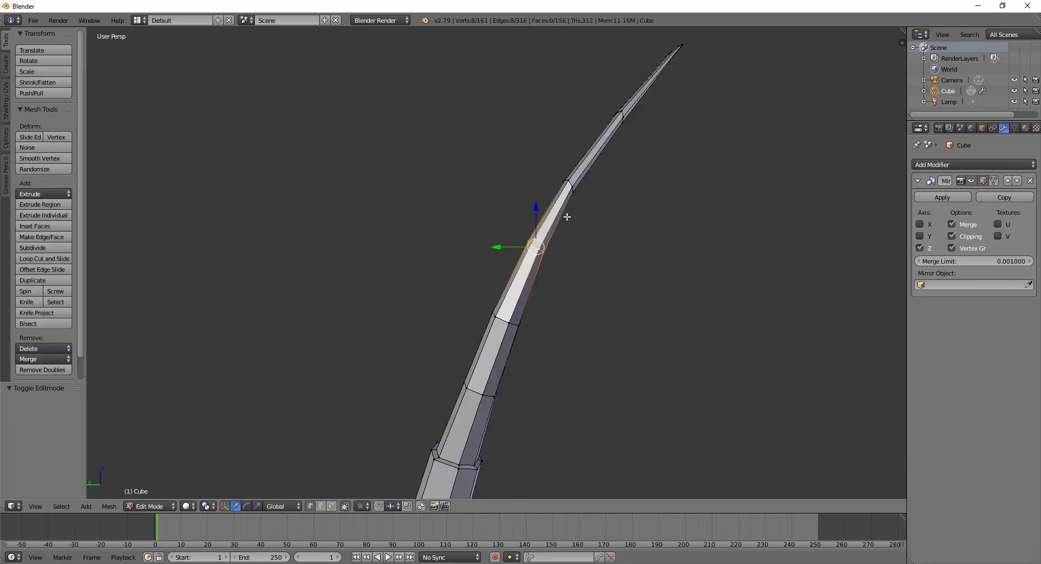
right_click(565, 182)
key(ctrl+z)
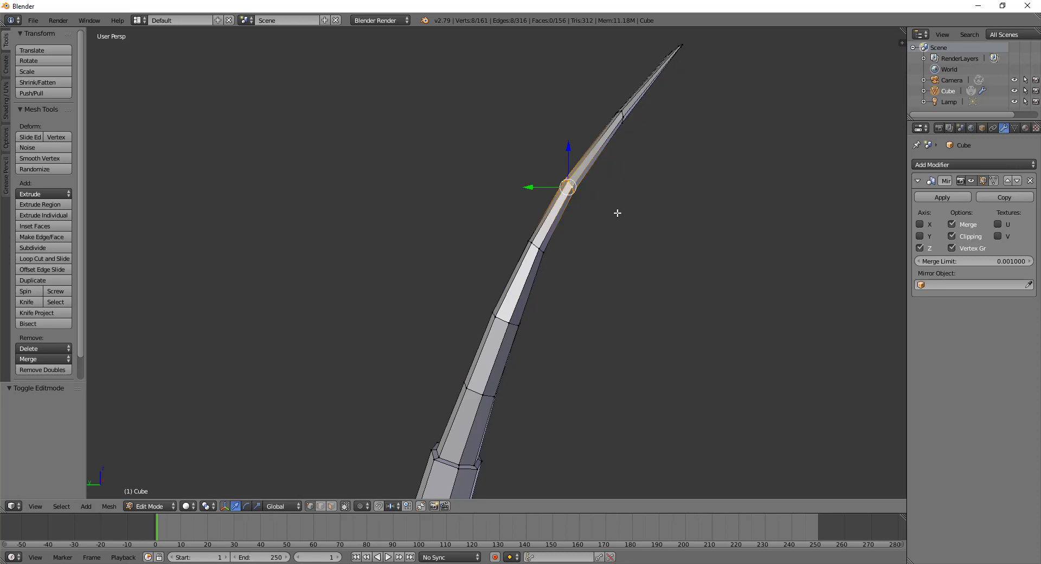
key(ctrl+z)
key(r)
key(x)
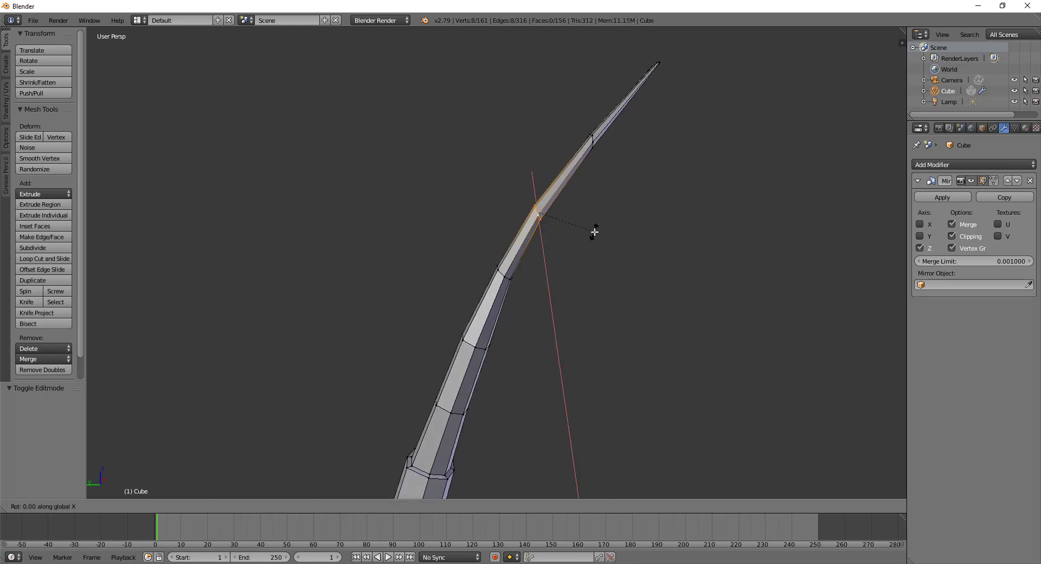
click(609, 222)
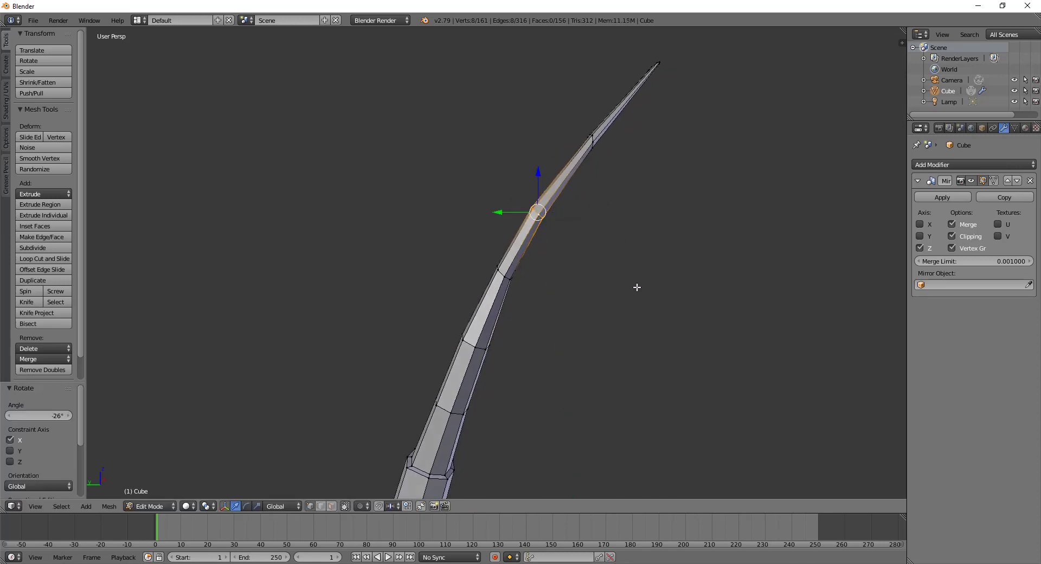
Narrow the tilted ring to 0.655 along Y, then rescale it to 1.098
key(s)
key(x)
key(y)
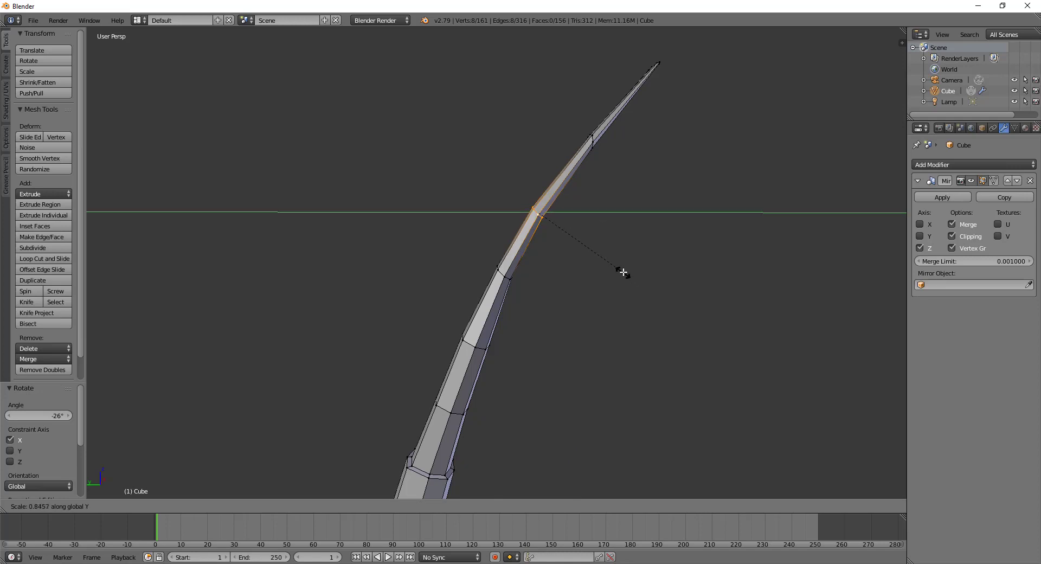
click(609, 253)
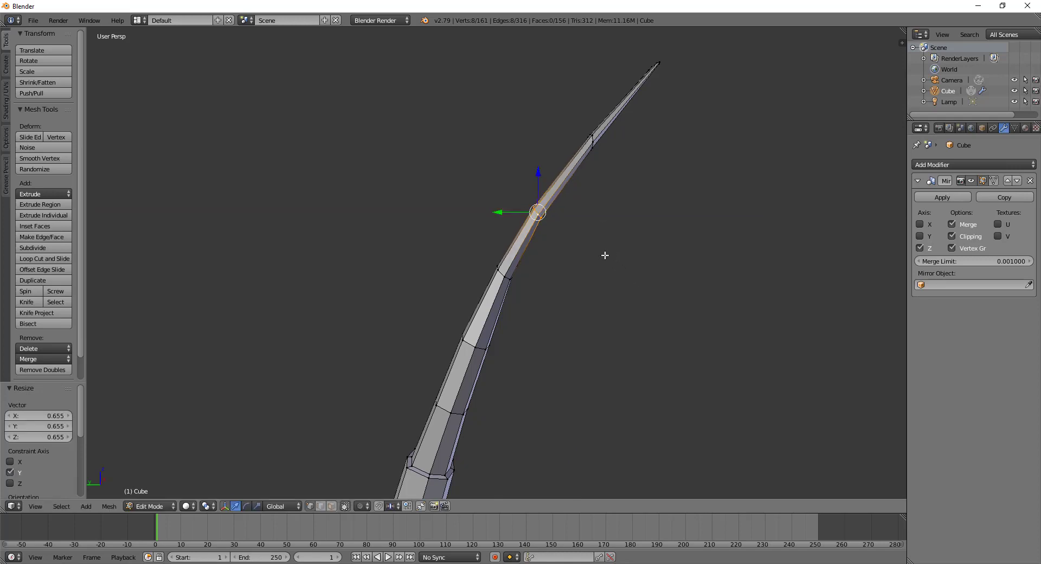
shift+scroll(600, 250, down, 2)
key(s)
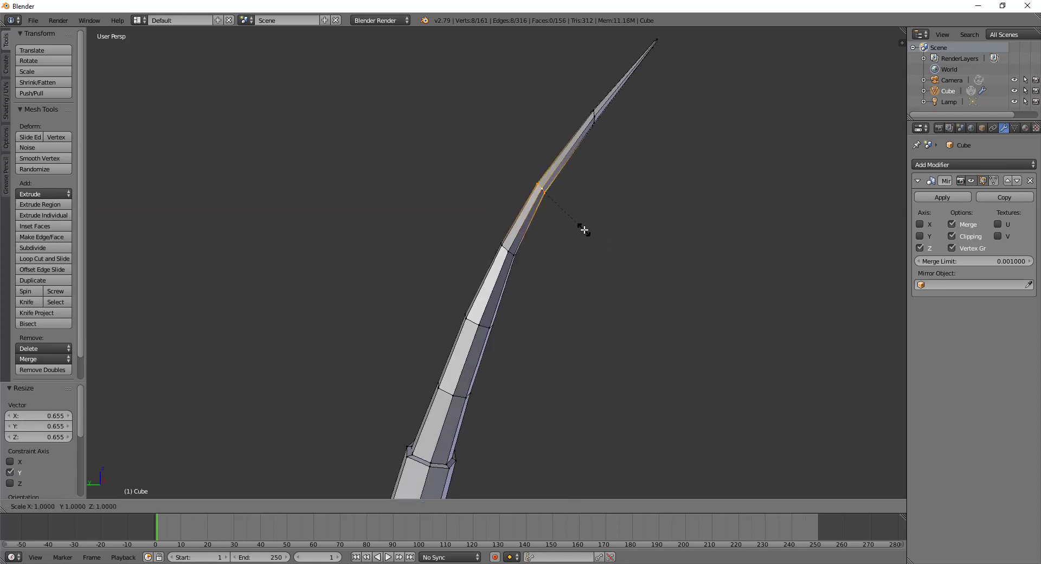
key(y)
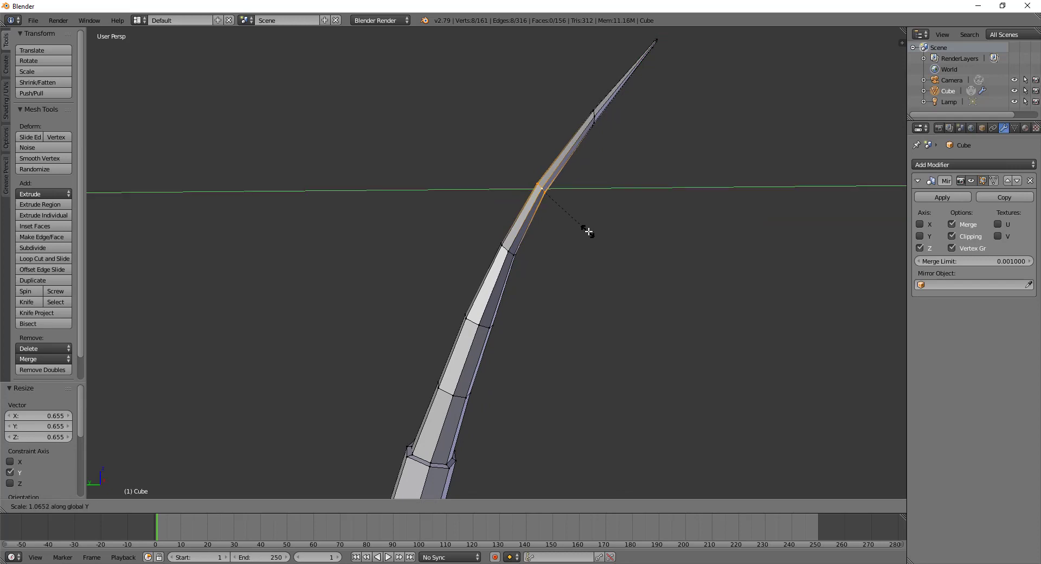
click(591, 232)
Tilt the next joint ring down around X and review the whole column
alt+right_click(512, 252)
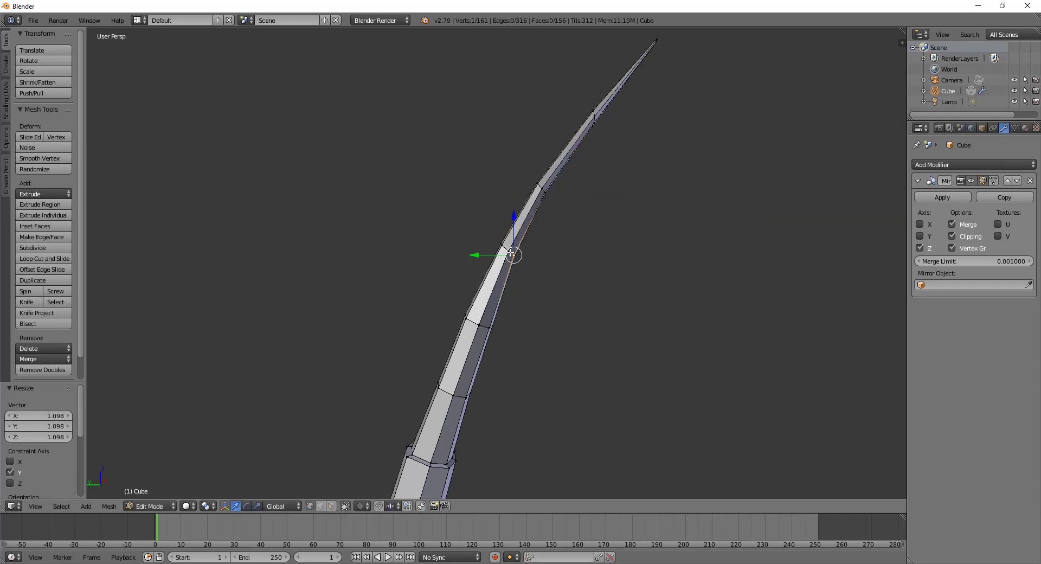
key(r)
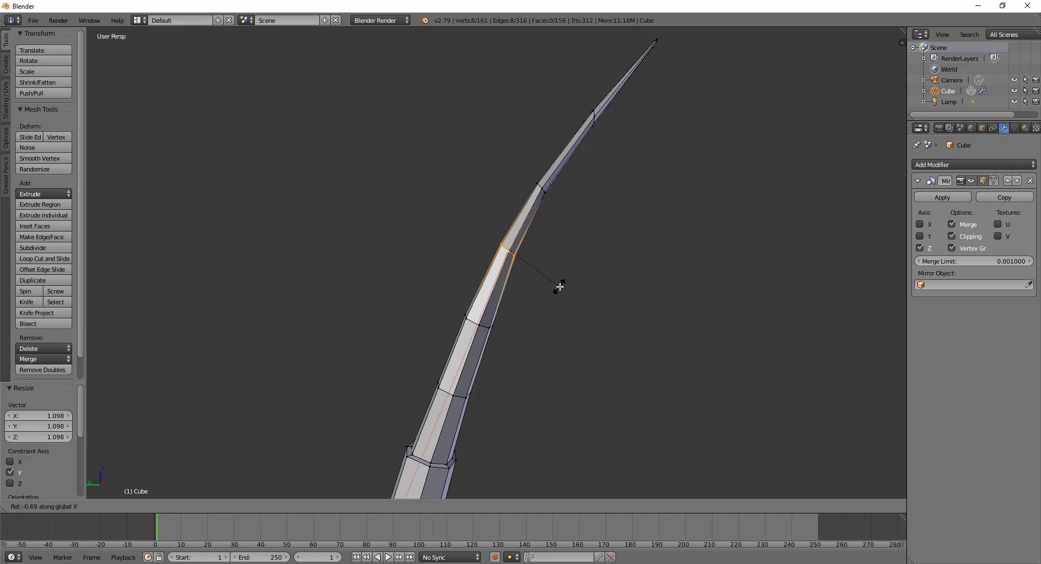
key(y)
key(x)
click(566, 279)
key(Tab)
scroll(561, 282, down, 2)
scroll(561, 283, down, 1)
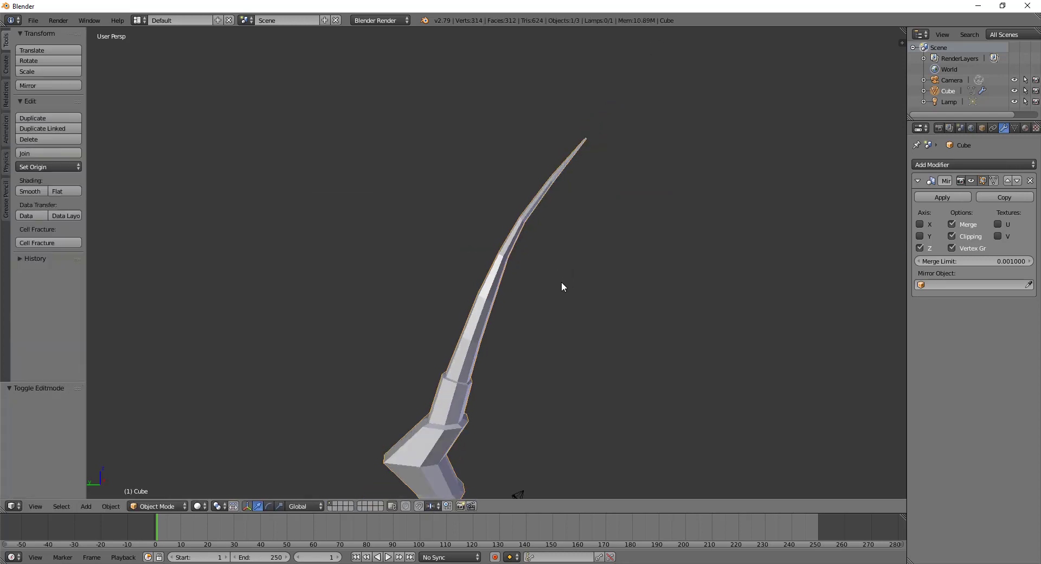
scroll(561, 283, up, 1)
scroll(562, 282, up, 2)
key(Tab)
Bend the next ring up by -48.7° on X and widen it to 1.243 along Y
alt+right_click(540, 187)
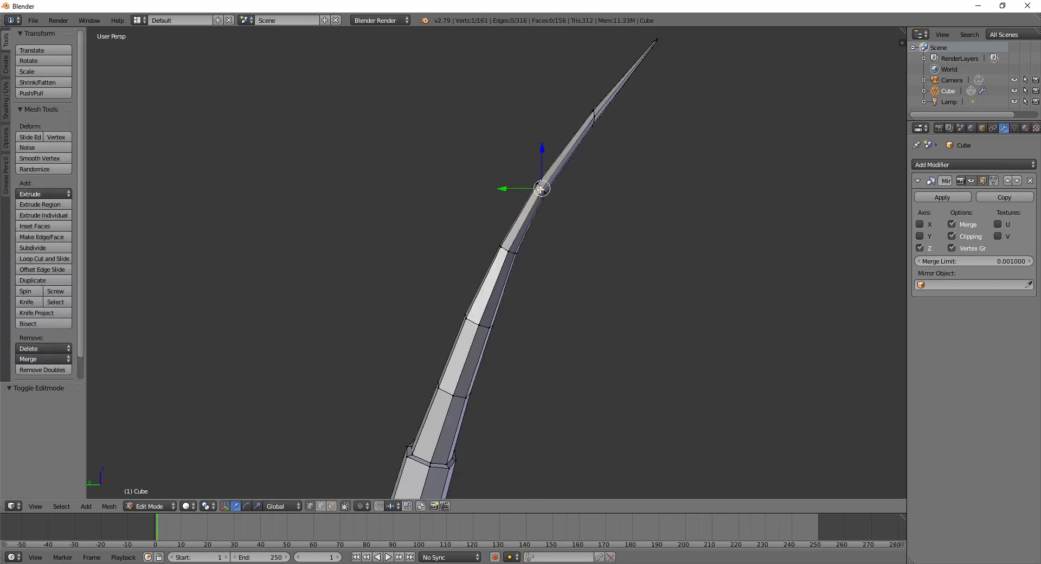
key(r)
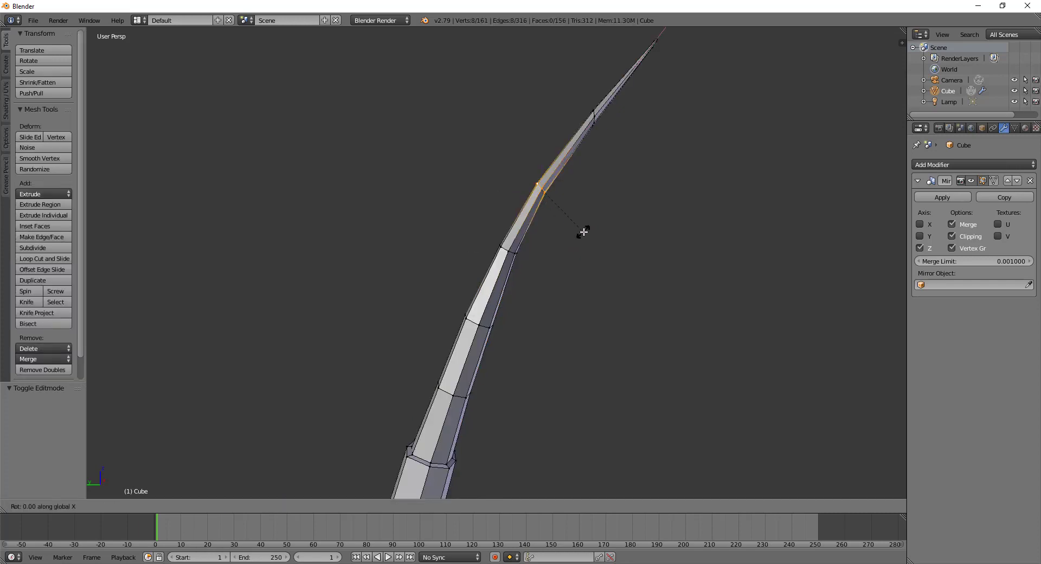
key(y)
key(x)
click(609, 184)
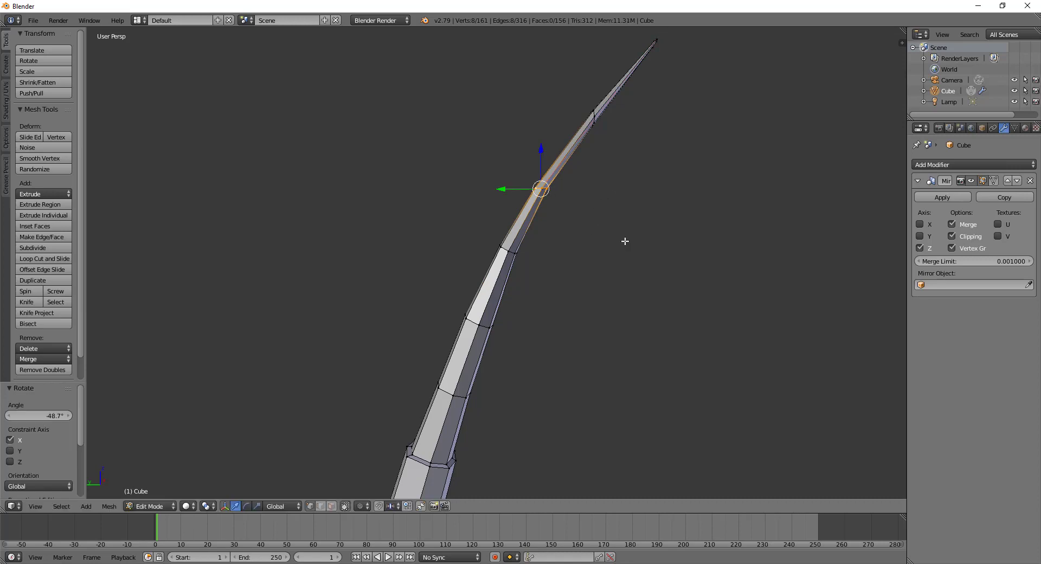
key(s)
key(y)
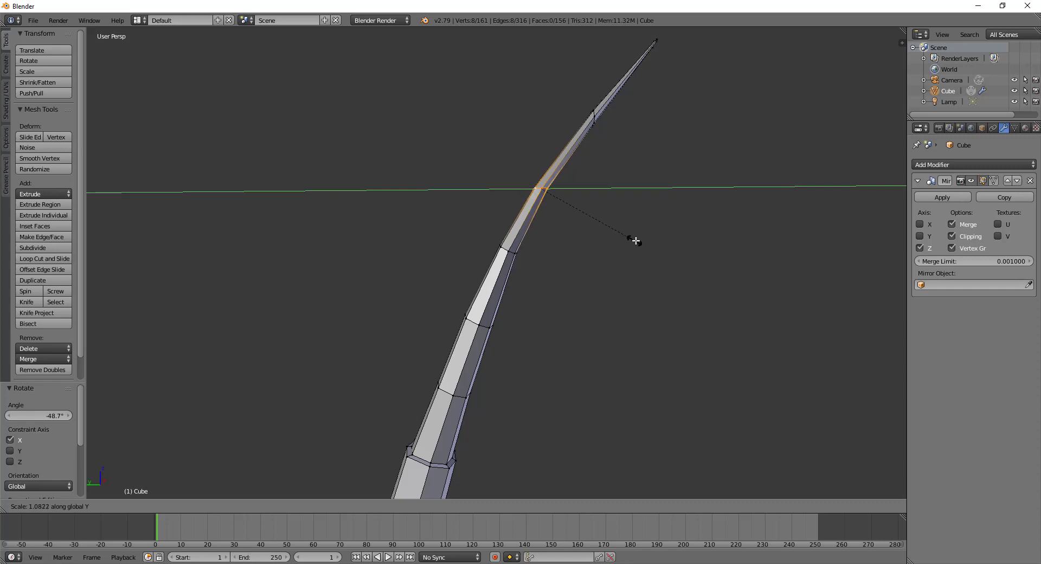
click(650, 247)
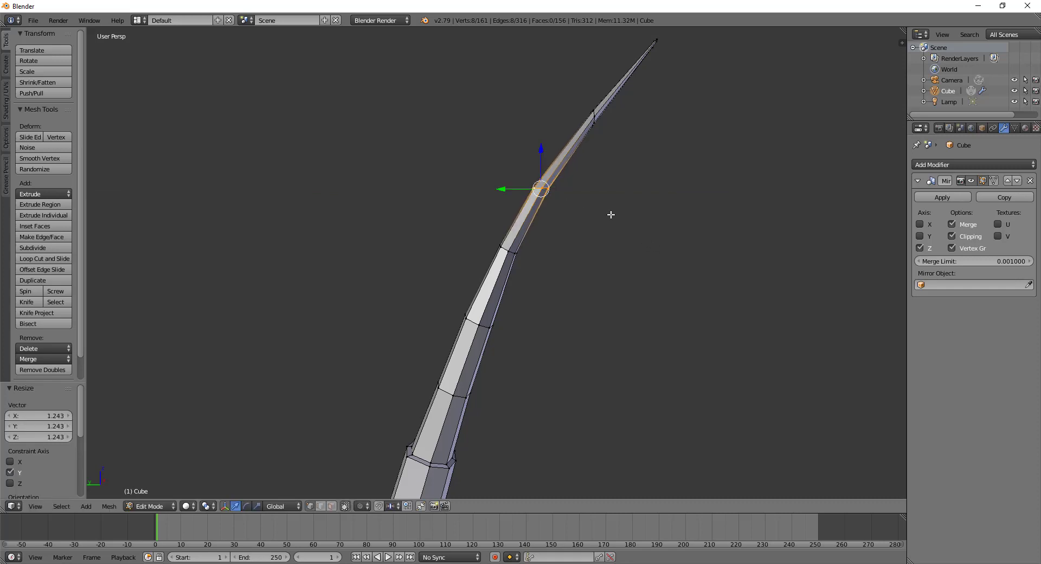
Bend a higher shaft loop by -98.8° on X and narrow it to 0.783 along Y
middle_drag(611, 217, 602, 234)
scroll(602, 233, up, 2)
right_click(597, 166)
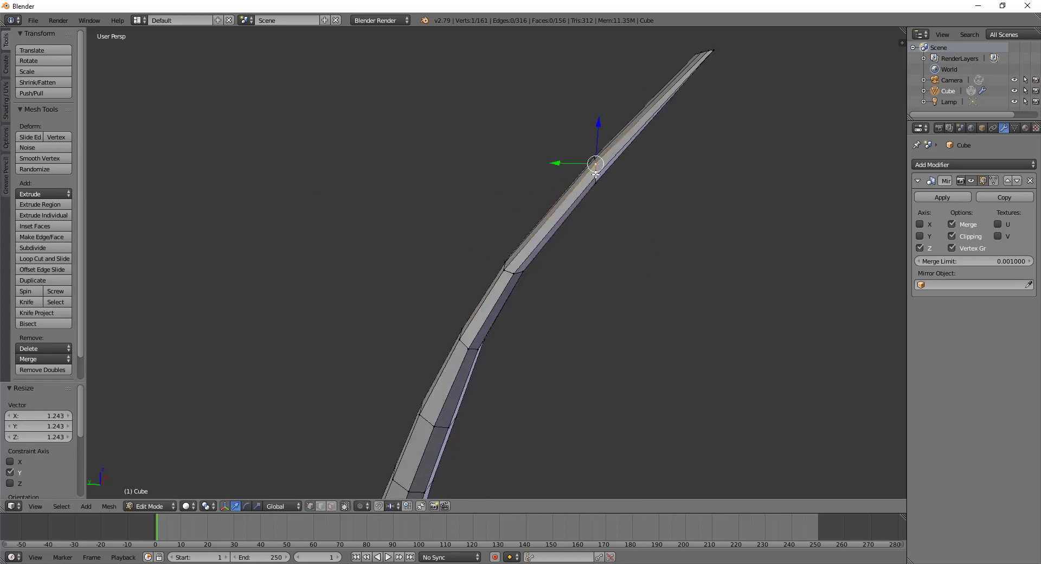
alt+right_click(596, 174)
key(r)
key(y)
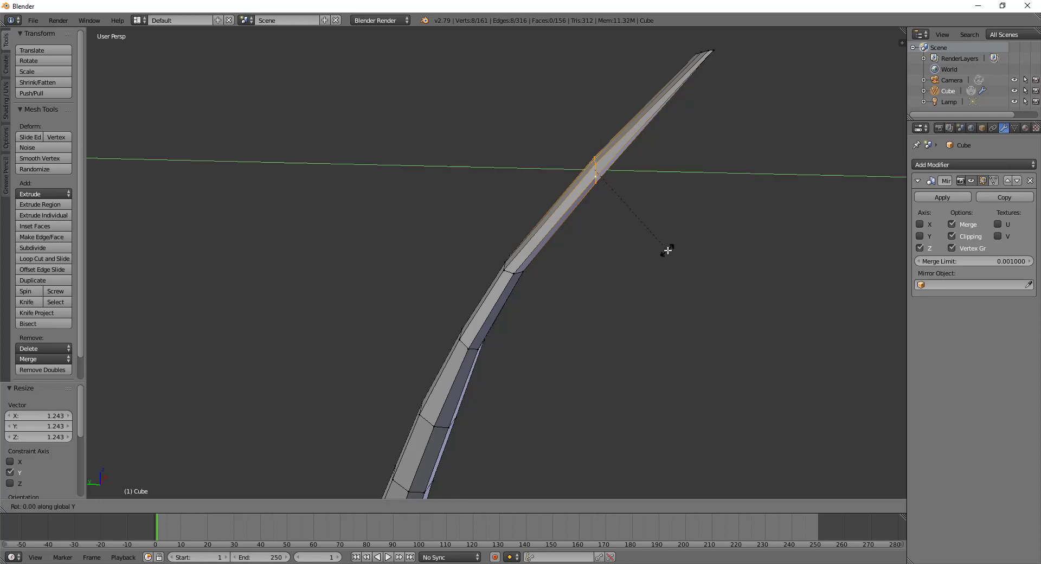
key(x)
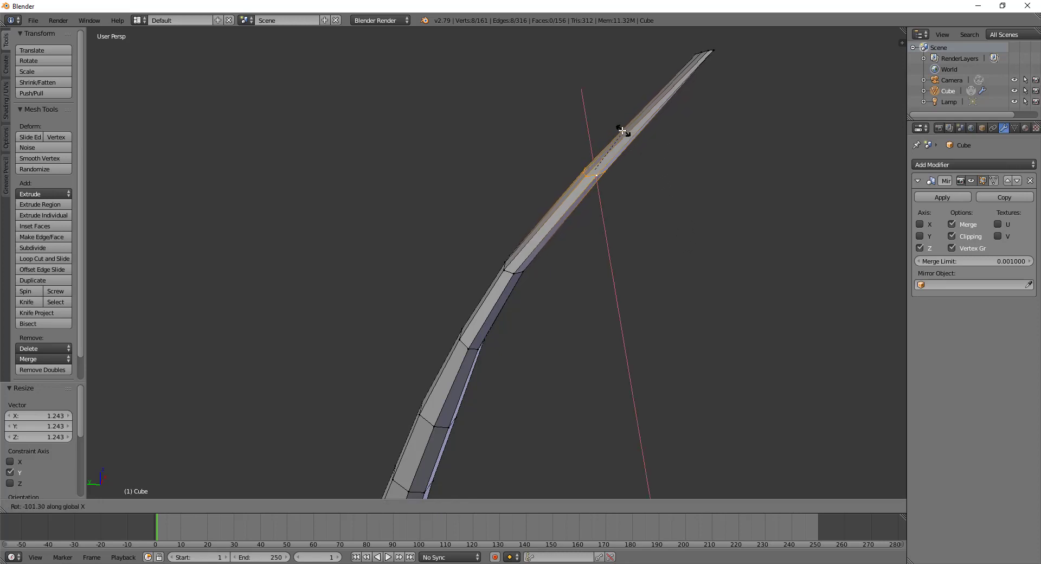
click(690, 200)
key(s)
key(x)
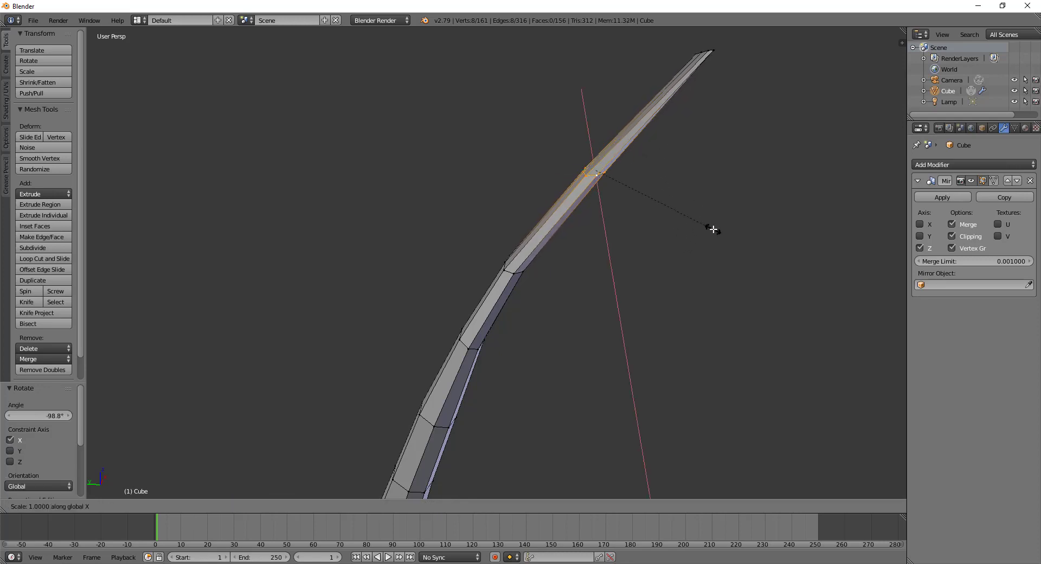
key(y)
click(685, 220)
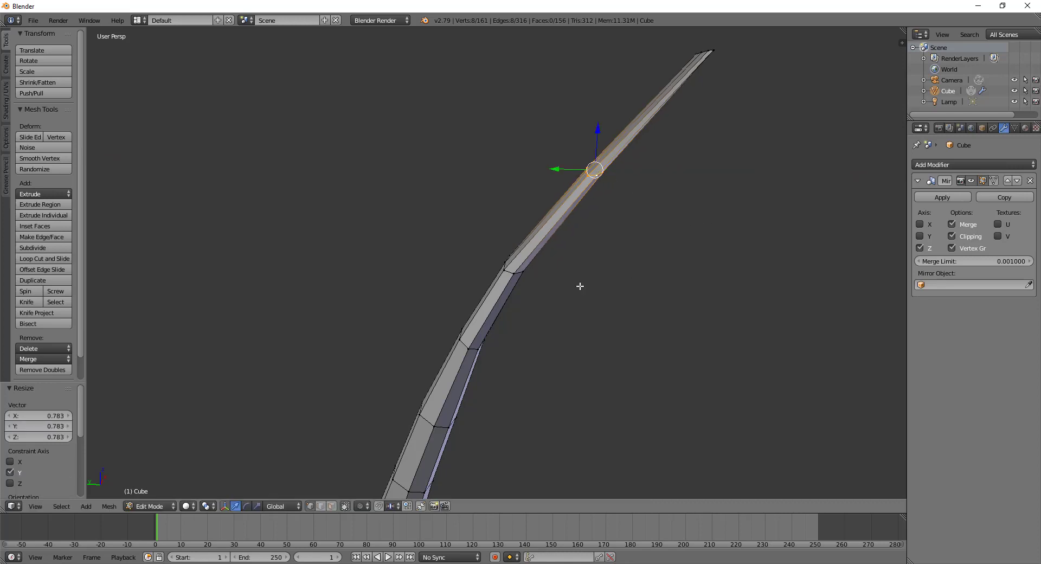
Resize a lower edge loop along Y and return to Object Mode
shift+scroll(579, 276, down, 4)
right_click(532, 169)
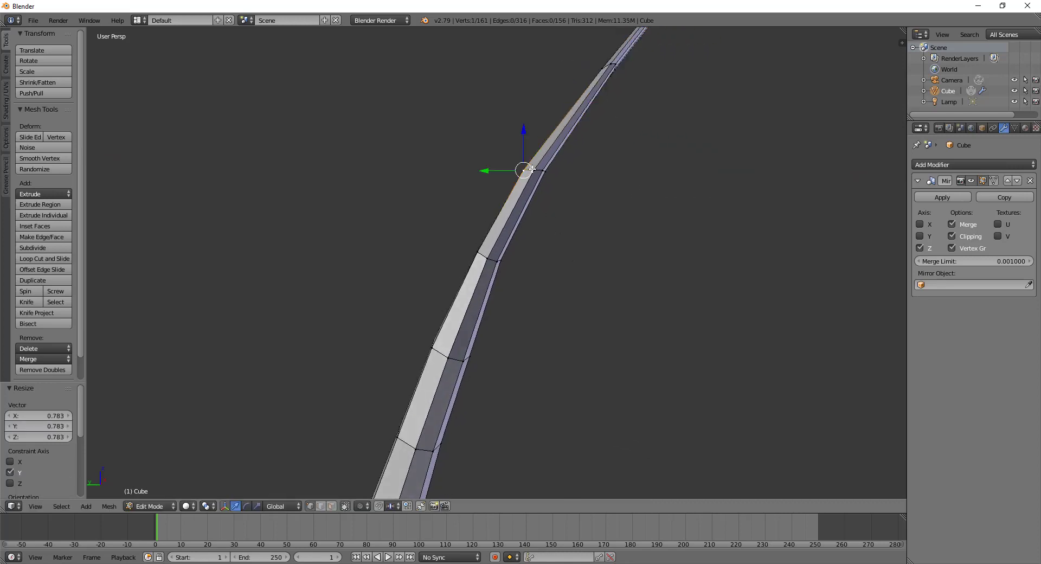
alt+right_click(530, 170)
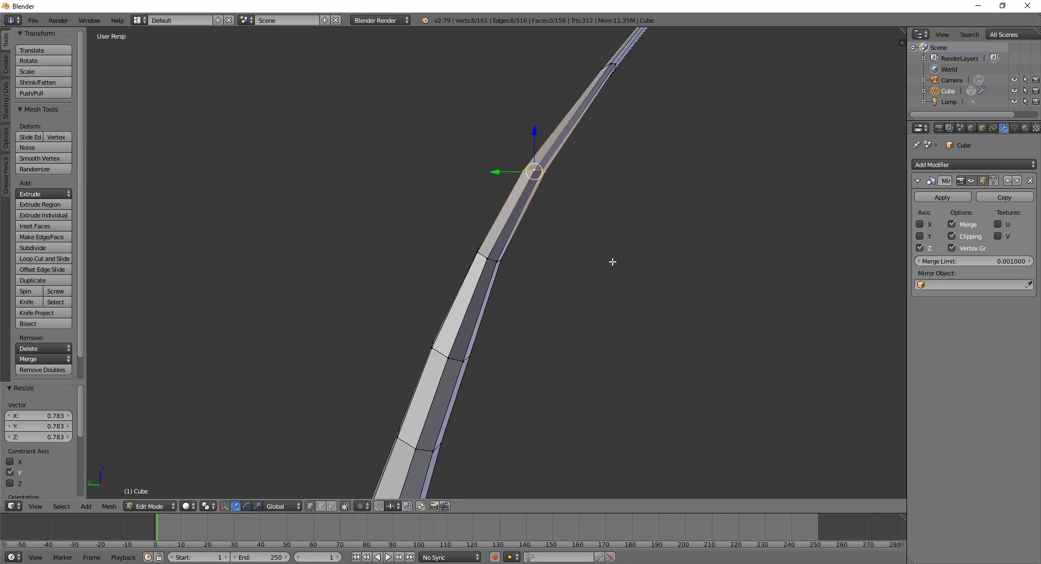
key(s)
key(x)
key(y)
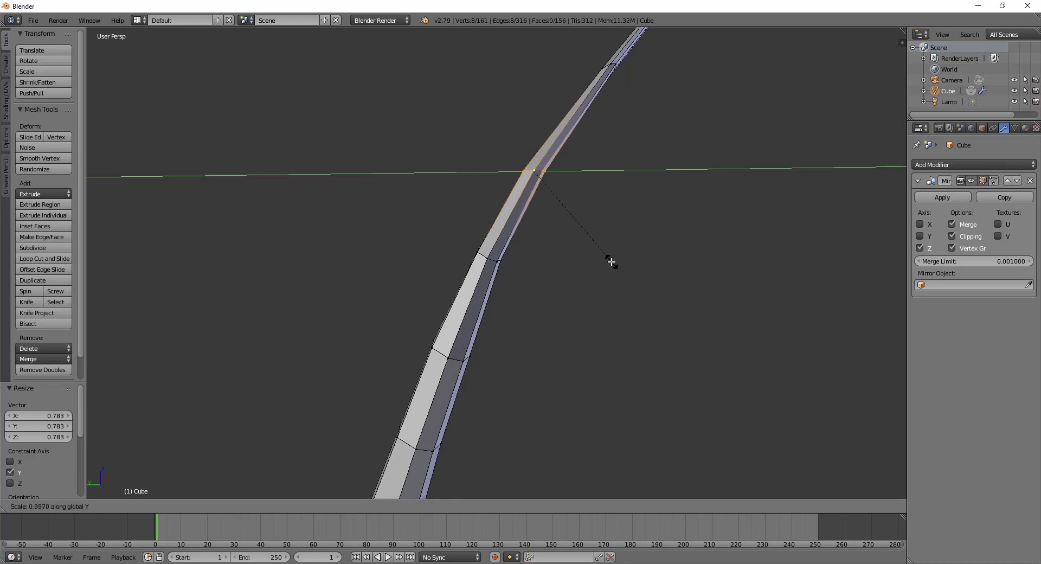
click(598, 251)
key(Tab)
scroll(593, 256, down, 2)
Back in Edit Mode, widen the selected shaft edge loop along the Y axis
scroll(594, 256, down, 1)
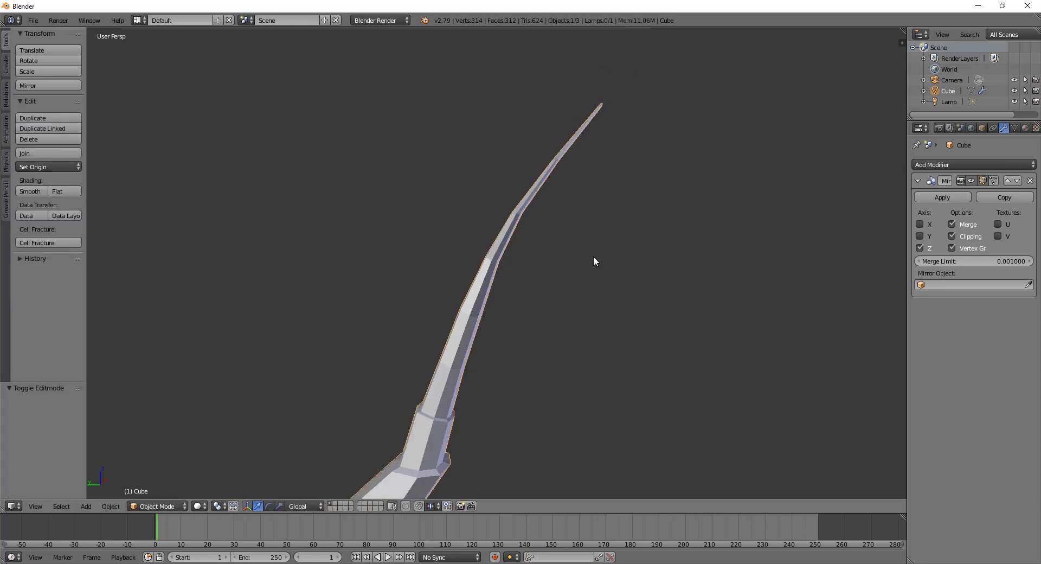
scroll(581, 258, down, 1)
scroll(581, 259, down, 1)
mouse_move(530, 378)
middle_down()
mouse_move(537, 342)
mouse_move(652, 375)
mouse_move(707, 365)
mouse_move(635, 324)
mouse_move(551, 327)
mouse_move(535, 341)
middle_up()
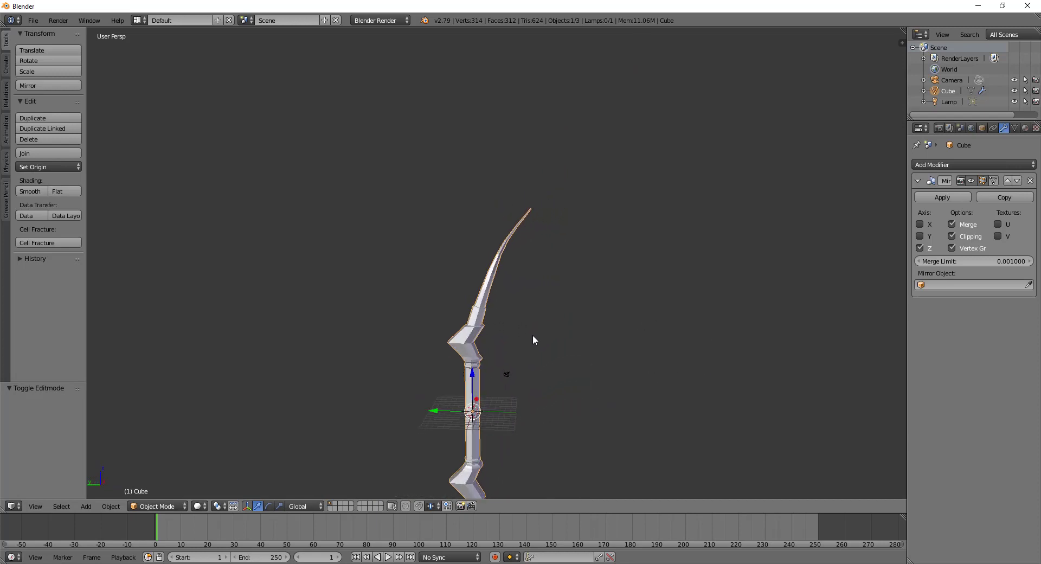
scroll(530, 344, up, 2)
scroll(531, 334, up, 2)
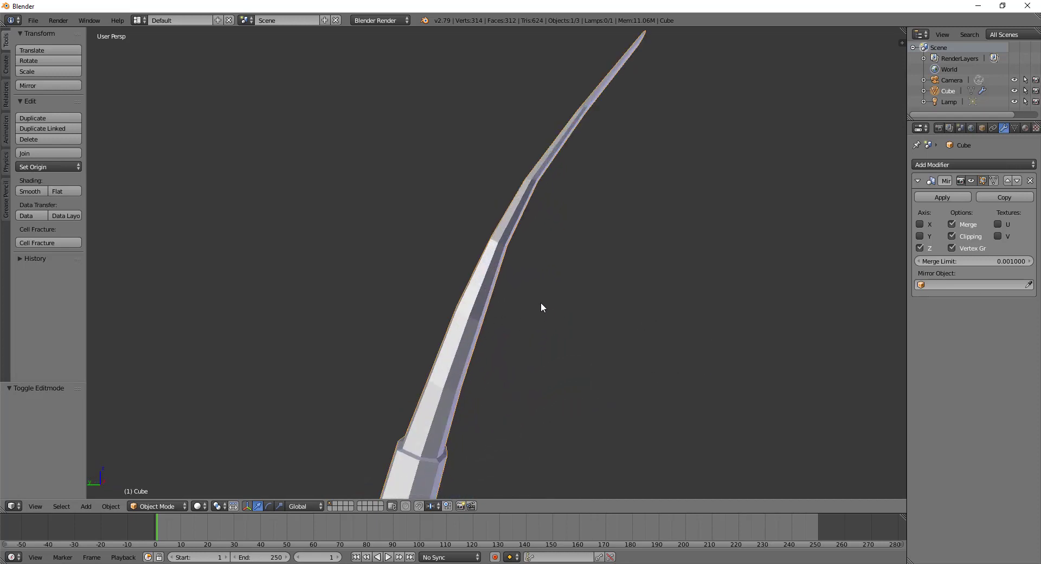
key(Tab)
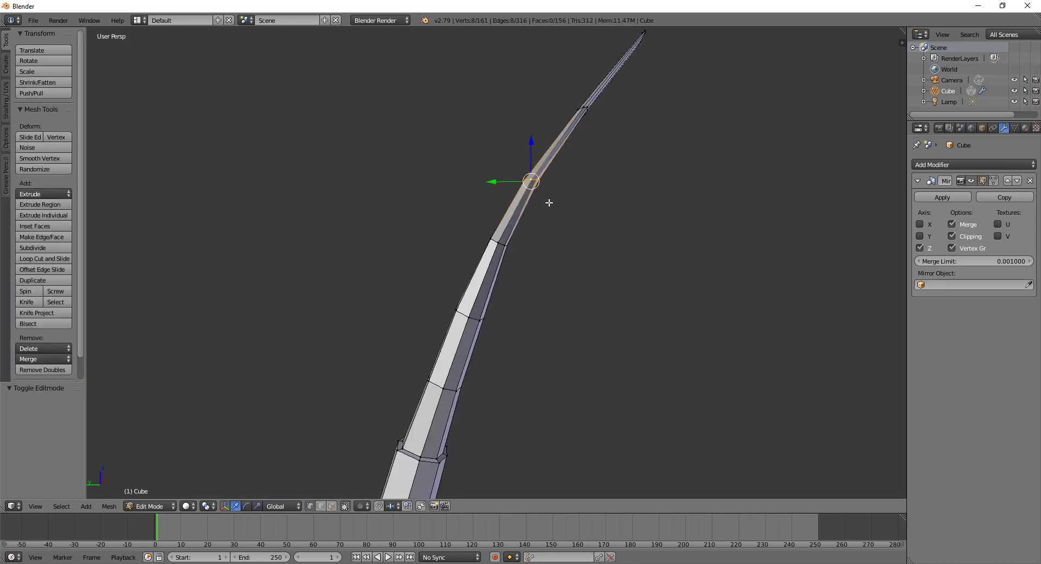
key(s)
key(x)
key(y)
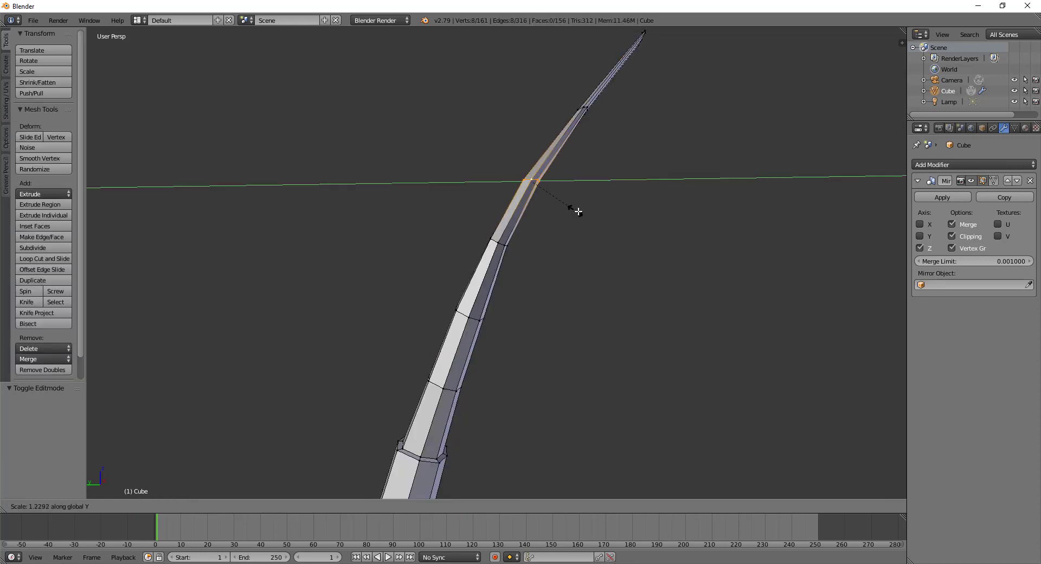
click(580, 213)
Select a ring on the upper shaft and widen it to 1.382 along Y
right_click(586, 107)
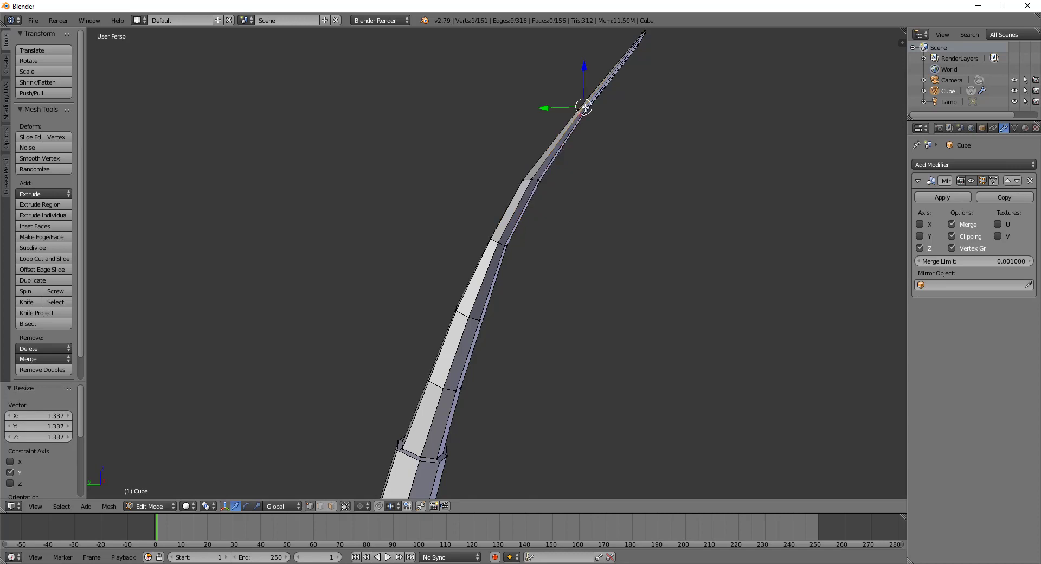
alt+right_click(586, 107)
right_click(585, 107)
scroll(597, 109, up, 3)
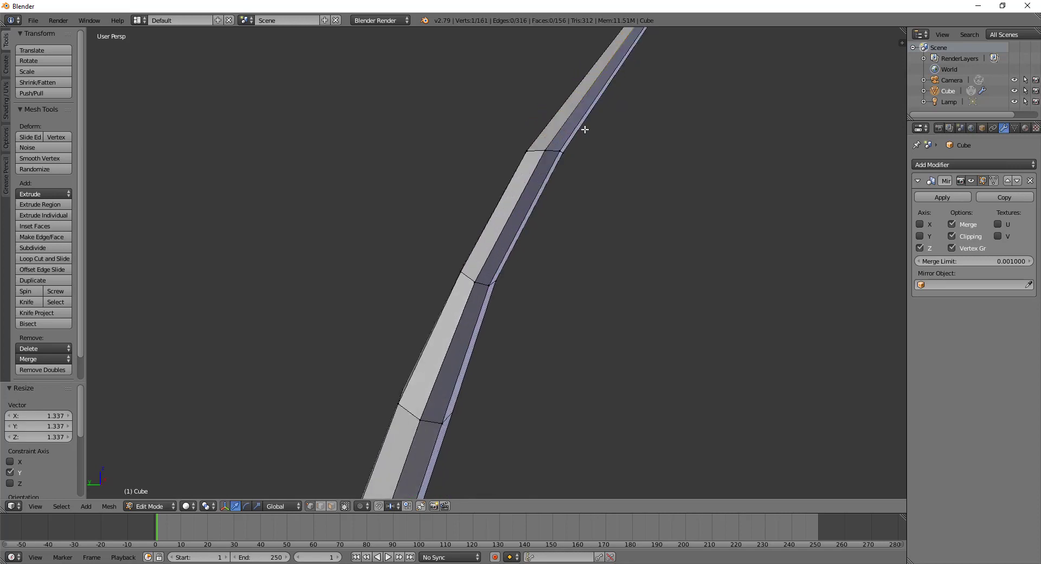
middle_drag(599, 110, 621, 97)
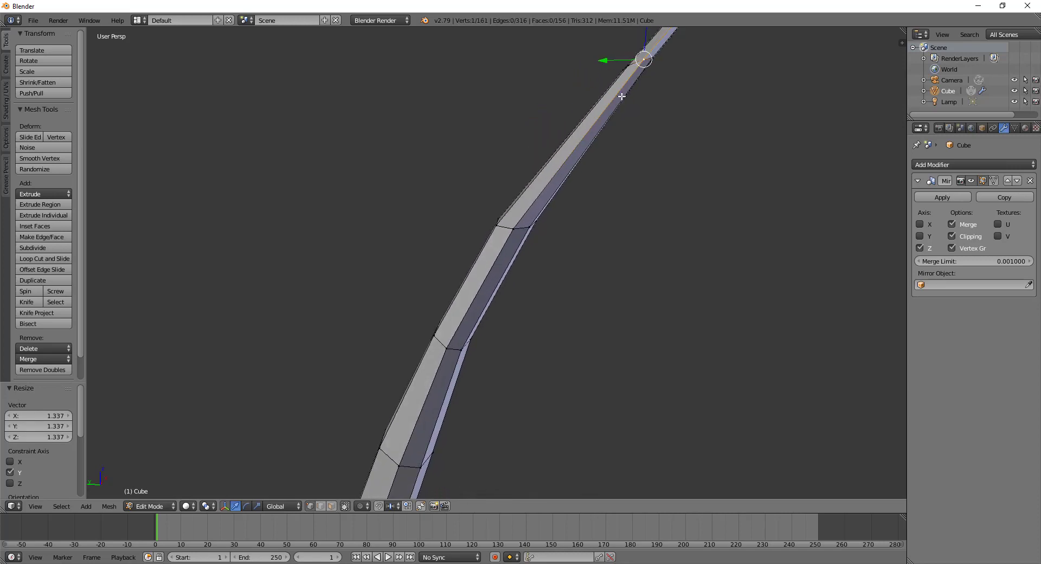
alt+right_click(648, 58)
key(s)
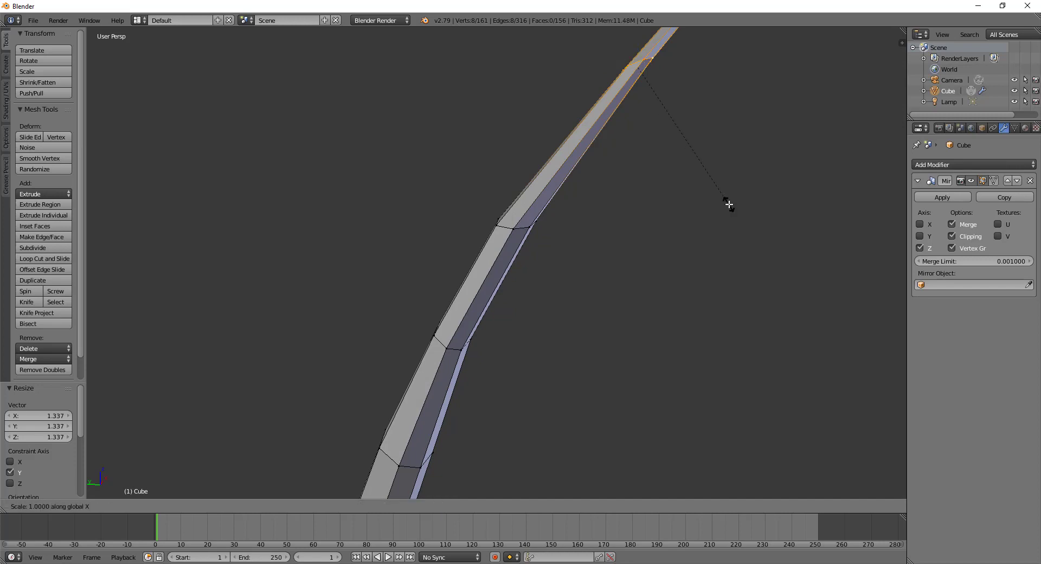
key(y)
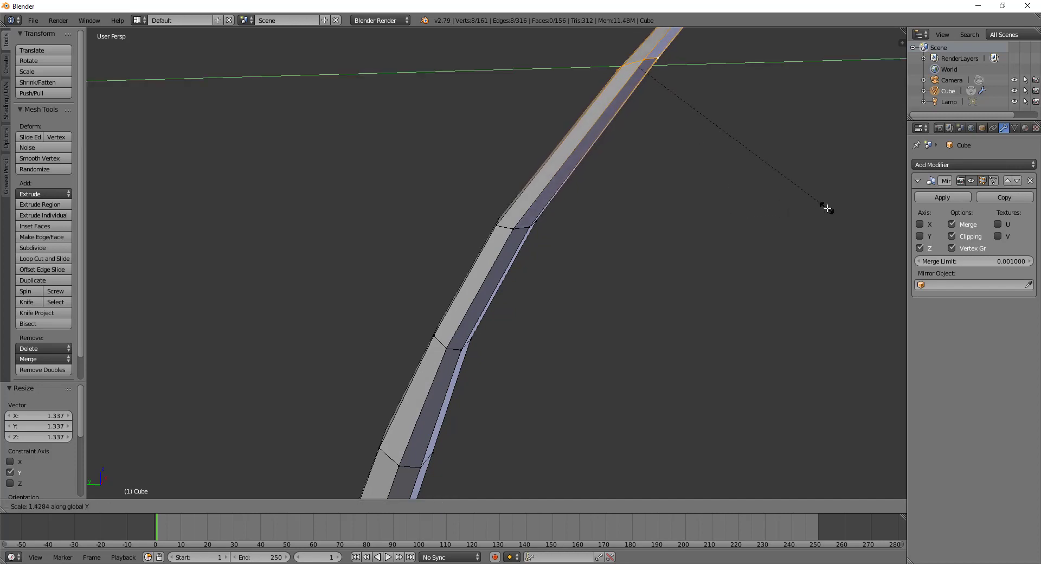
click(819, 207)
Select all vertices of the shaft tip using brush selection
middle_drag(646, 279, 578, 249)
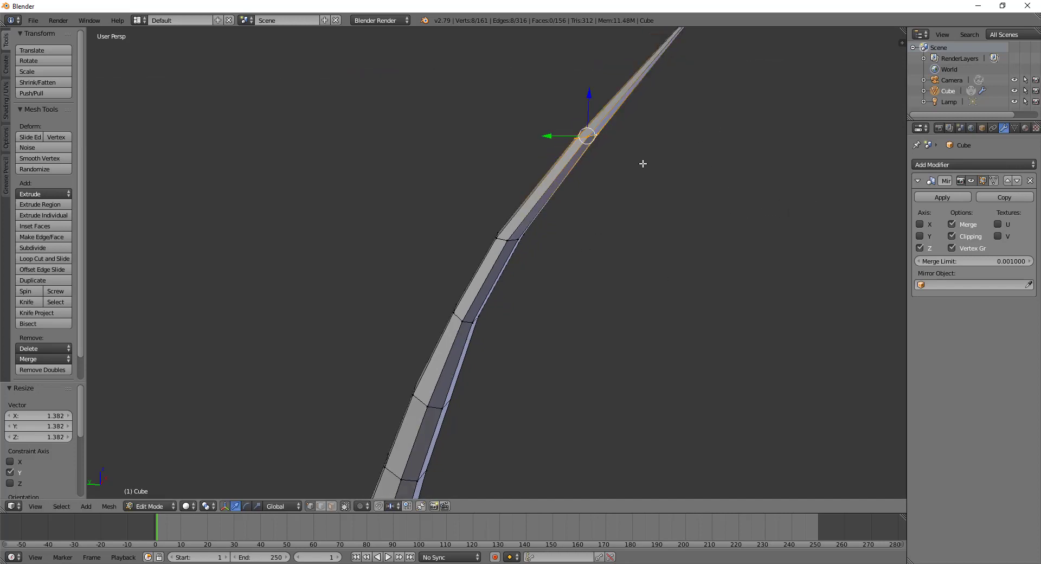
mouse_move(642, 163)
middle_down()
mouse_move(592, 235)
mouse_move(580, 205)
middle_up()
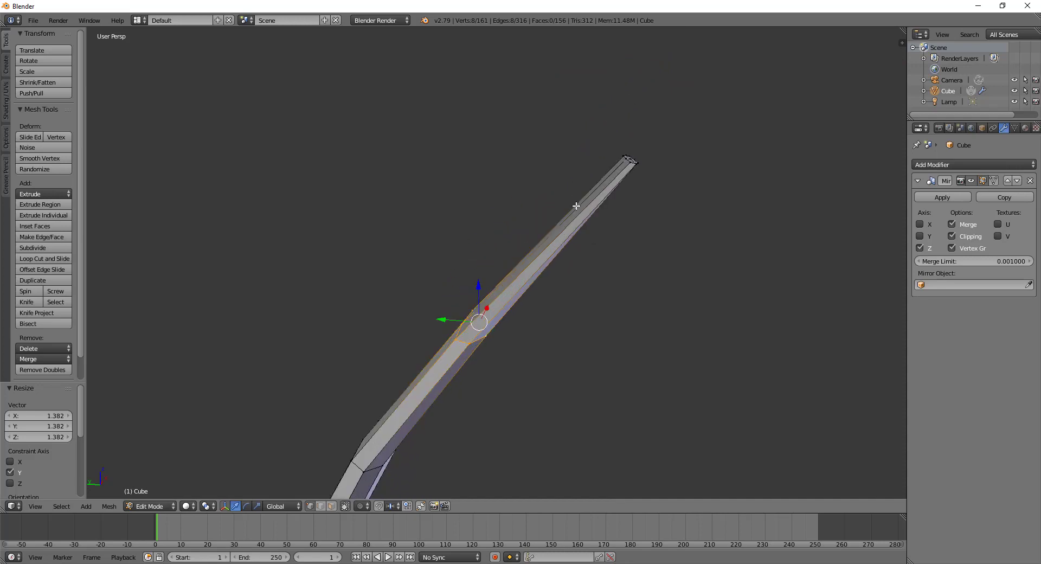
right_click(633, 164)
ctrl+right_click(630, 161)
middle_drag(632, 160, 601, 226)
key(c)
mouse_move(590, 244)
mouse_down()
mouse_move(503, 338)
mouse_move(468, 316)
mouse_move(523, 253)
mouse_up()
key(Escape)
mouse_move(582, 277)
middle_down()
mouse_move(568, 321)
mouse_move(560, 266)
middle_up()
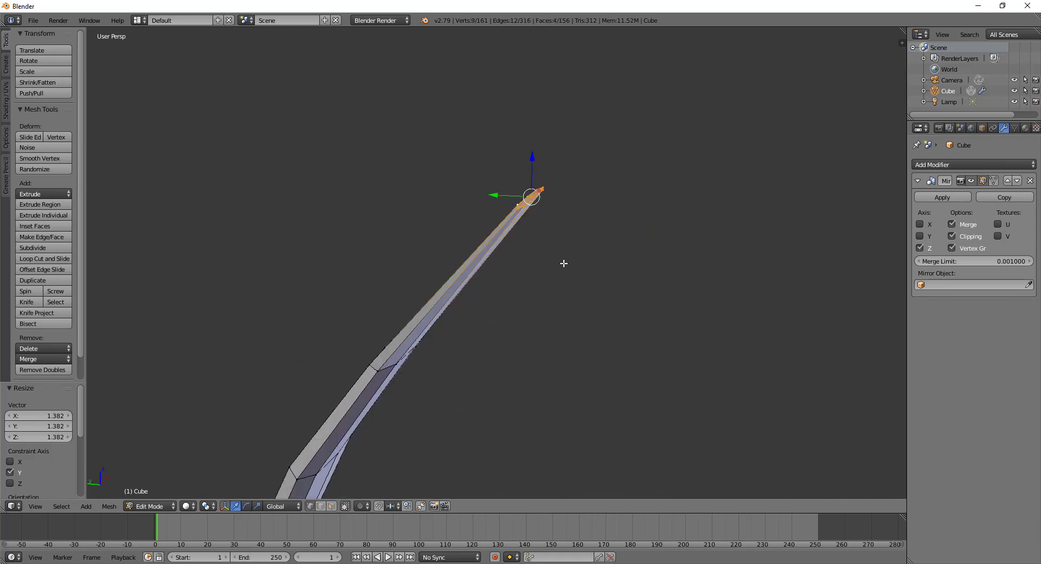
Stretch the tip along Y and review the shape in Object Mode
key(s)
key(x)
key(y)
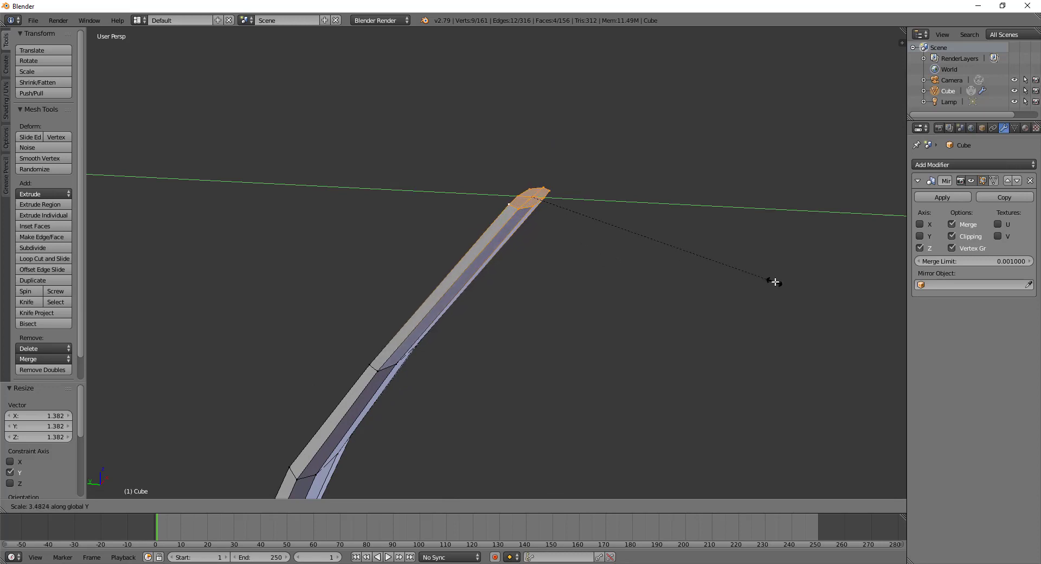
click(737, 280)
middle_drag(735, 279, 583, 302)
key(Tab)
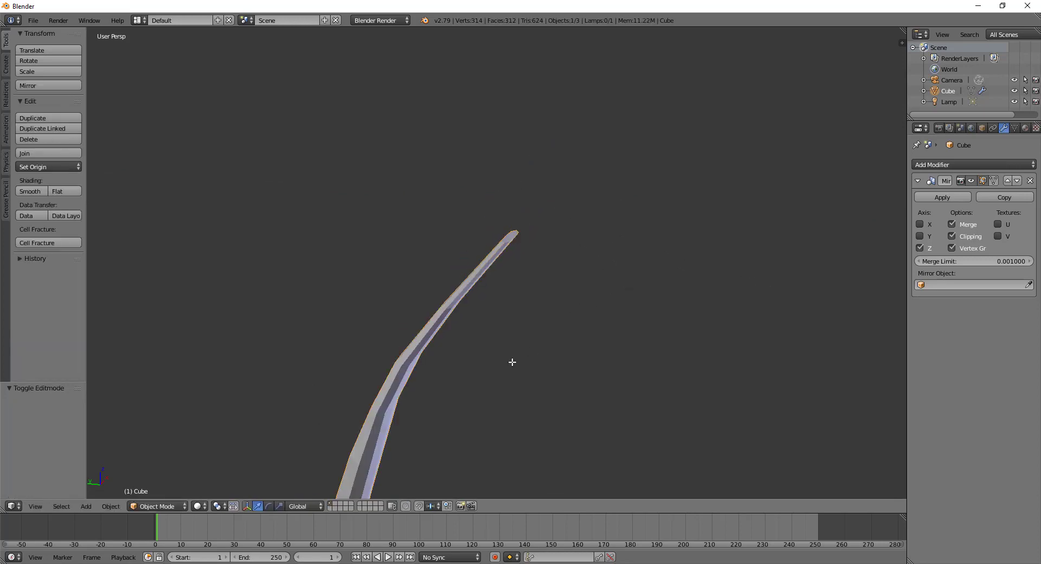
Rotate a mid-shaft ring 15.6° around X and narrow it to 0.7793 along Y
key(Tab)
mouse_move(470, 381)
middle_down()
mouse_move(492, 364)
mouse_move(506, 282)
middle_up()
right_click(505, 282)
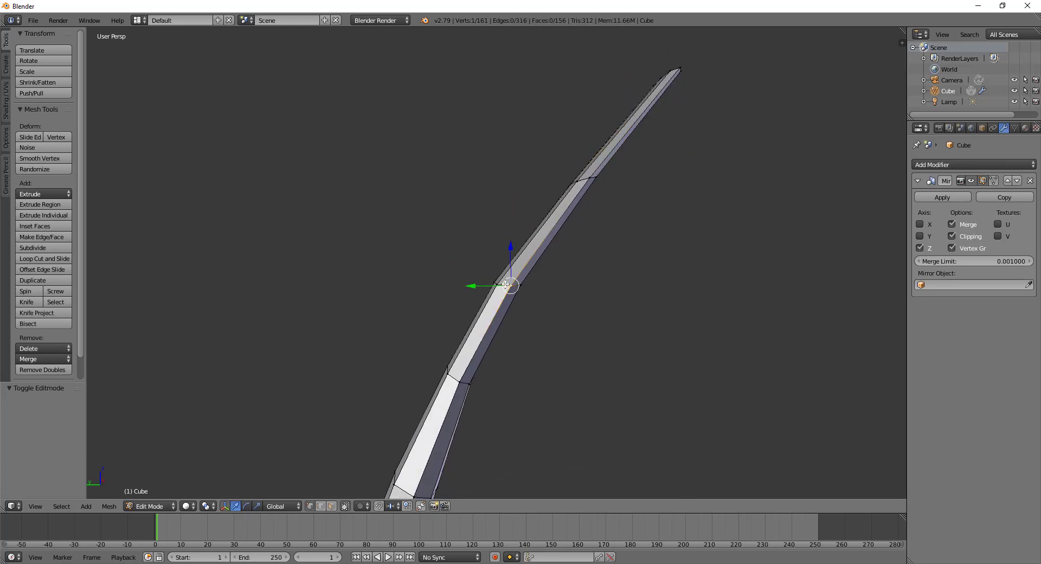
alt+right_click(505, 284)
key(r)
key(x)
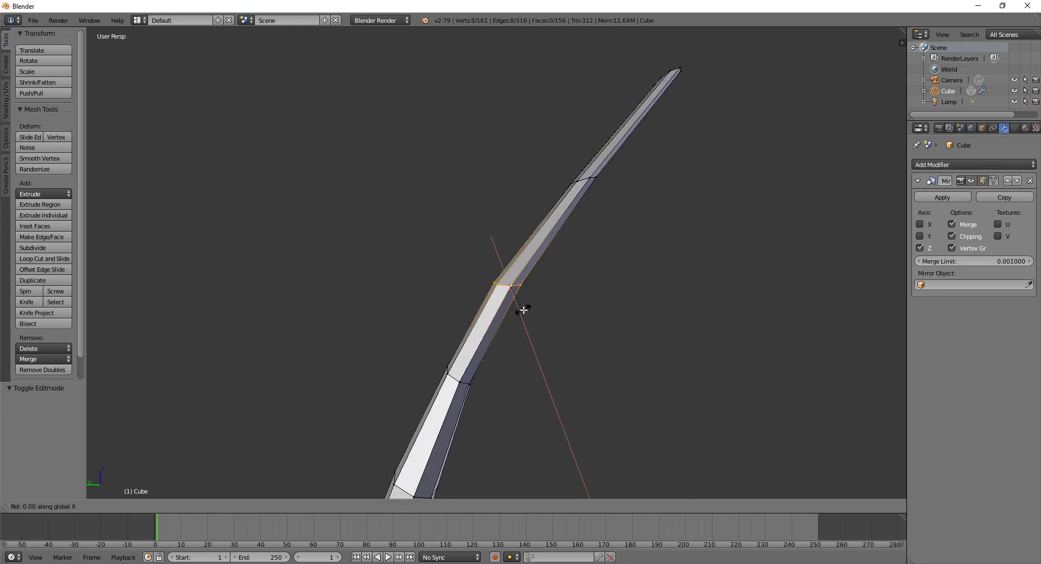
click(518, 324)
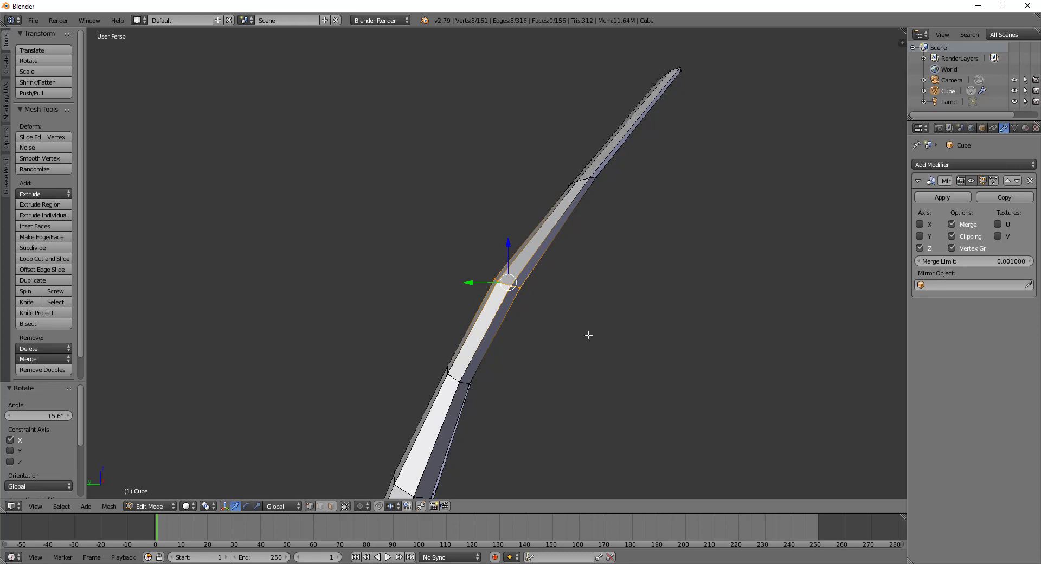
key(s)
key(x)
key(y)
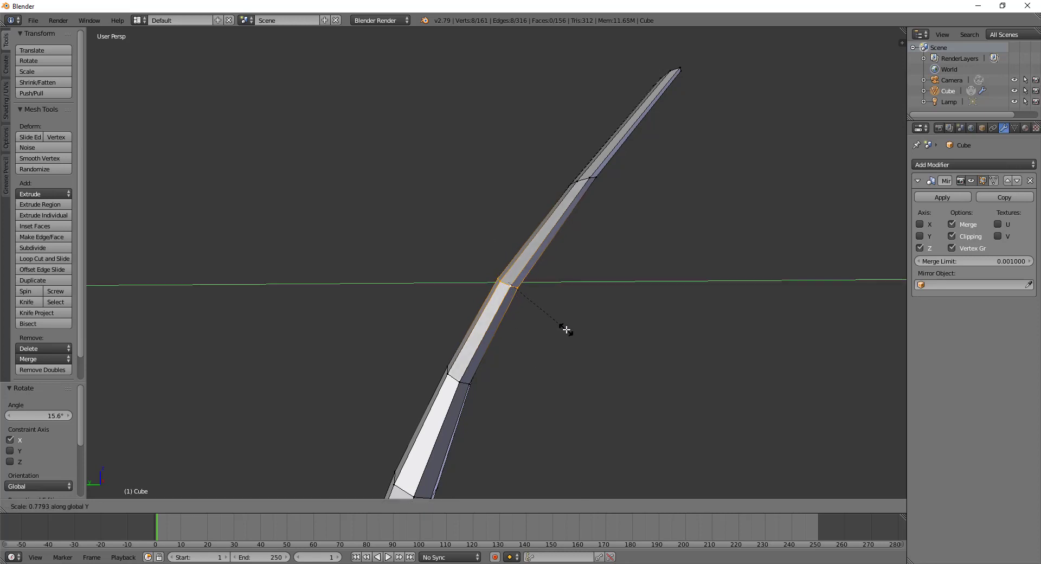
click(566, 330)
Review the curved shaft in Object Mode, then return to Edit Mode
key(Tab)
scroll(535, 363, down, 2)
scroll(520, 374, down, 3)
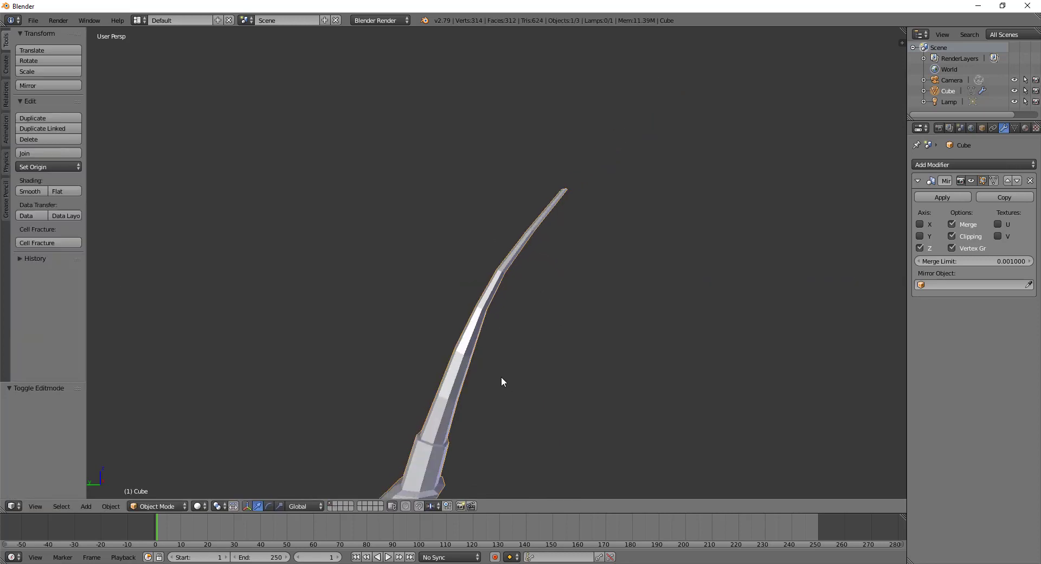
scroll(501, 376, up, 2)
scroll(502, 376, up, 2)
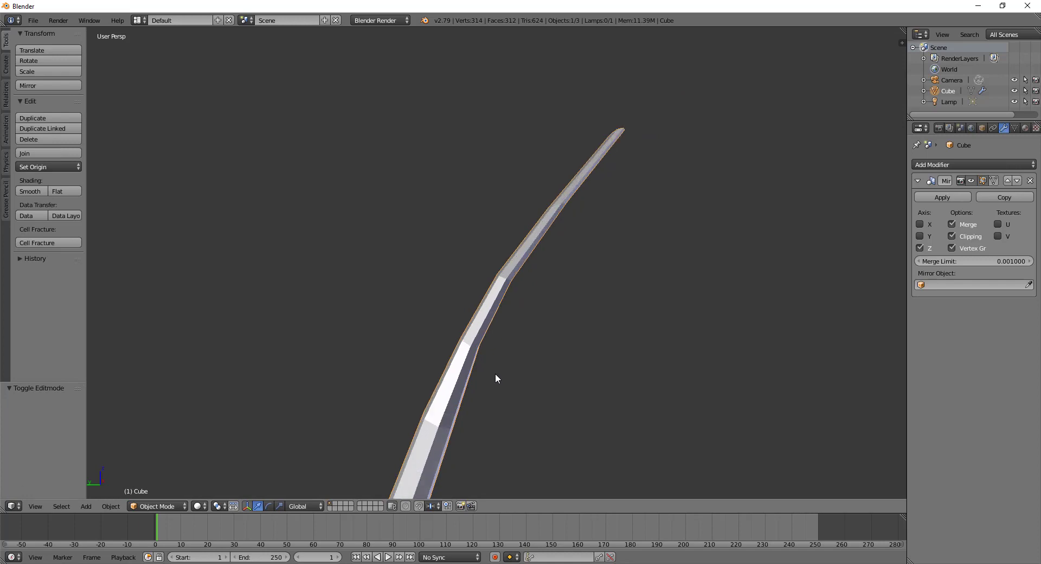
key(Tab)
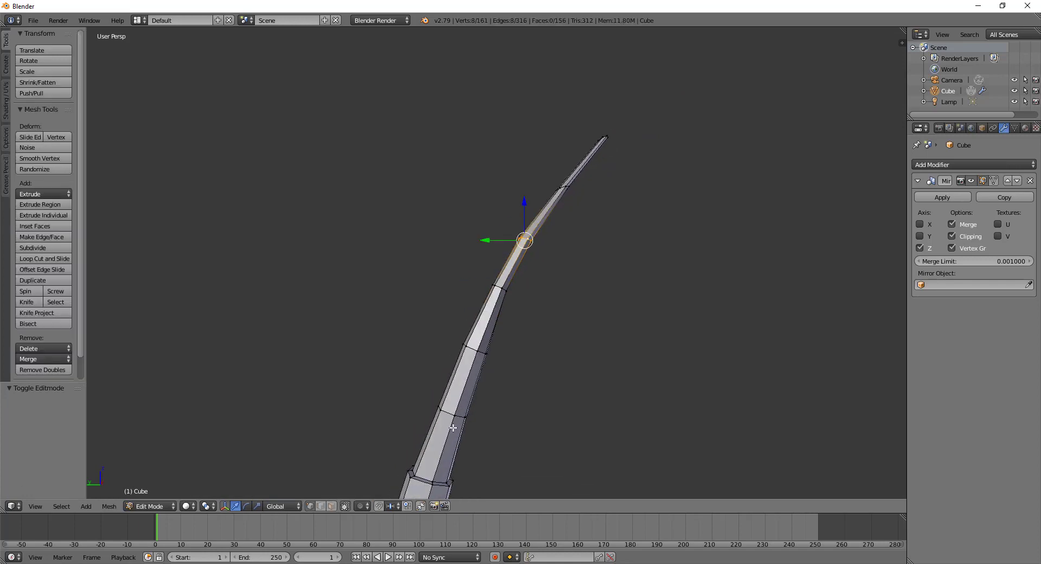
Add a loop cut across the upper shaft and nudge it 0.057 along Y
key(ctrl+r)
click(491, 329)
right_click(491, 328)
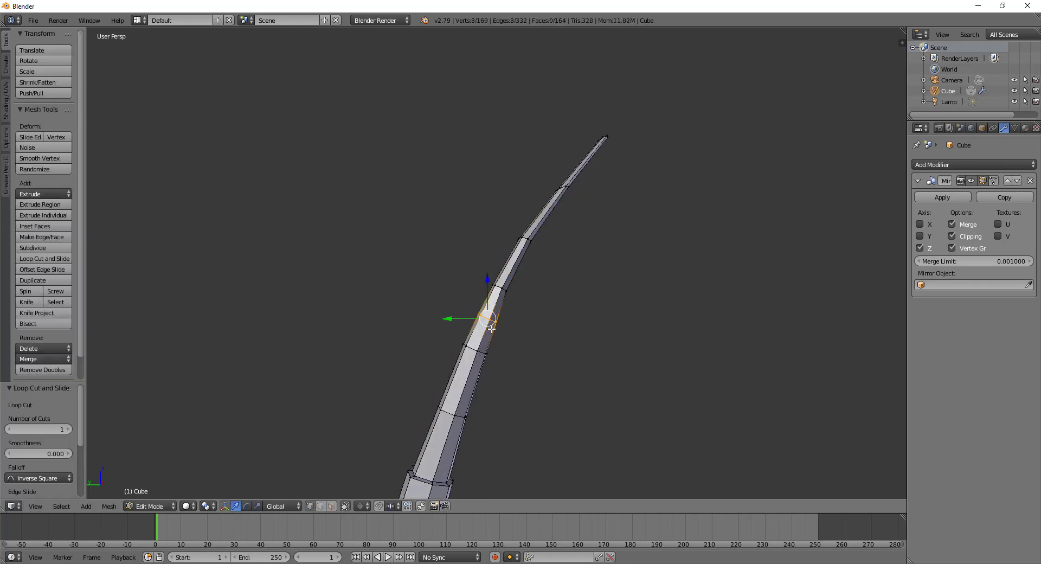
drag(465, 322, 464, 320)
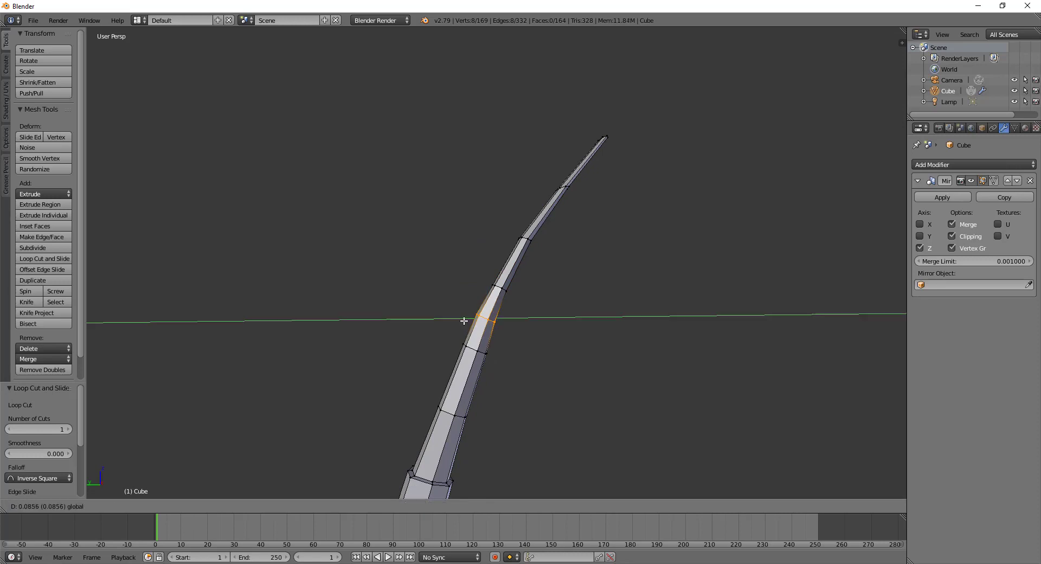
click(464, 321)
Add a second loop cut higher up, shift it 0.029 along Y, and return to Object Mode
key(ctrl+r)
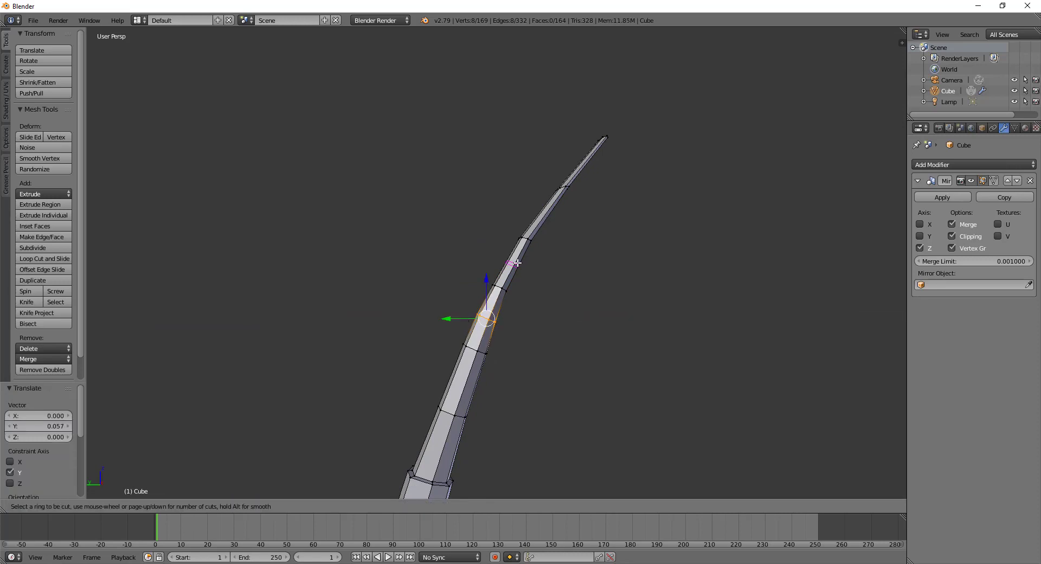
click(518, 263)
right_click(518, 263)
drag(490, 267, 491, 268)
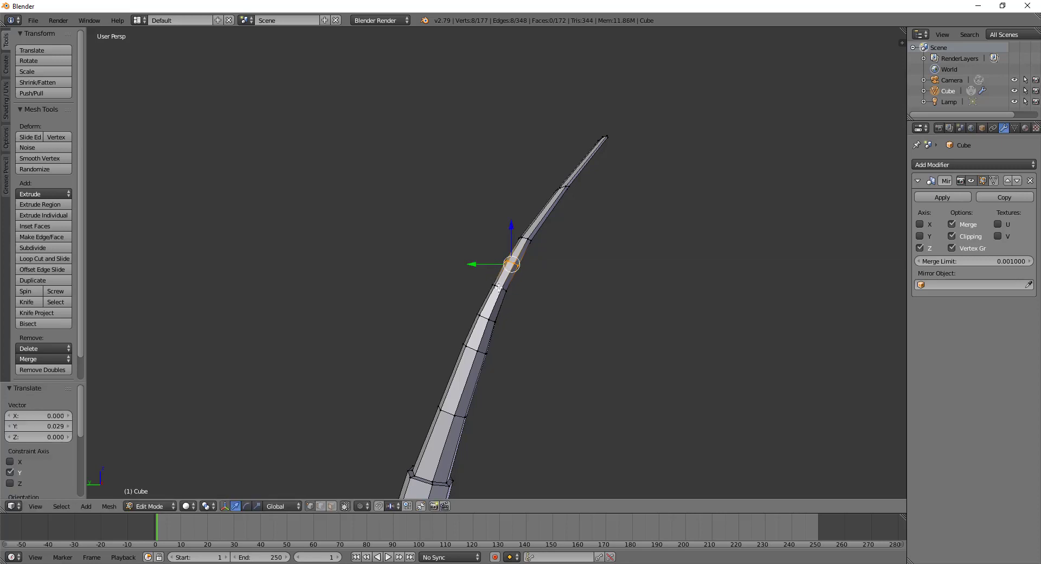
right_click(498, 286)
alt+right_click(498, 287)
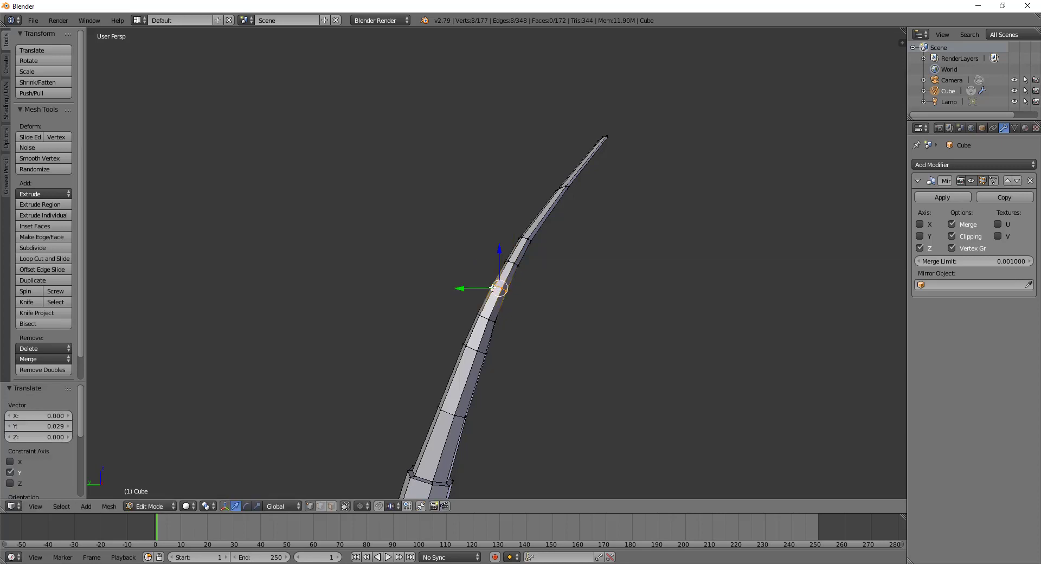
drag(479, 287, 479, 287)
key(Tab)
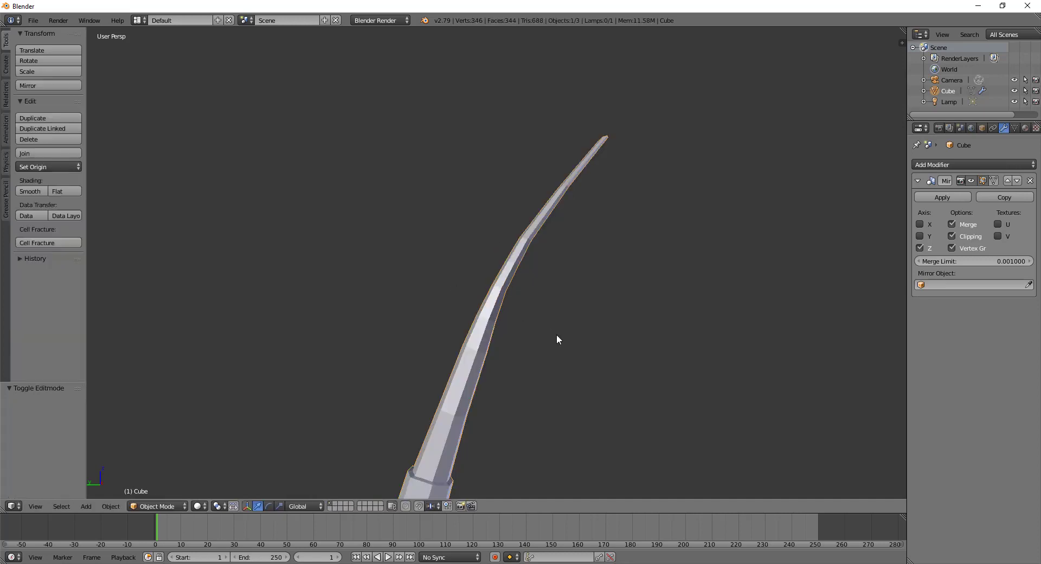
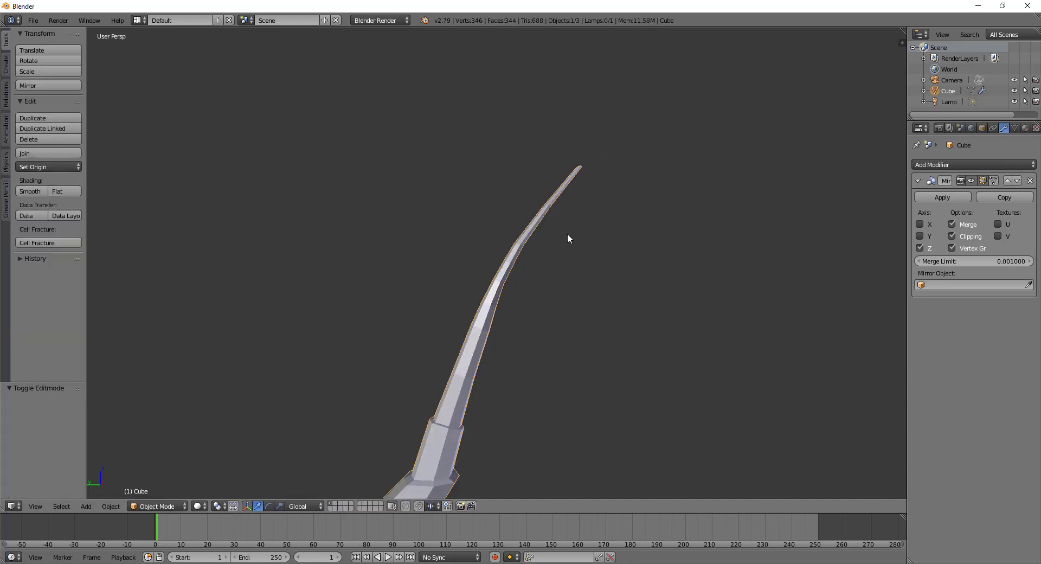
Enter Edit Mode on the bow and select the lowest face rings of the upper limb
middle_drag(510, 353, 628, 378)
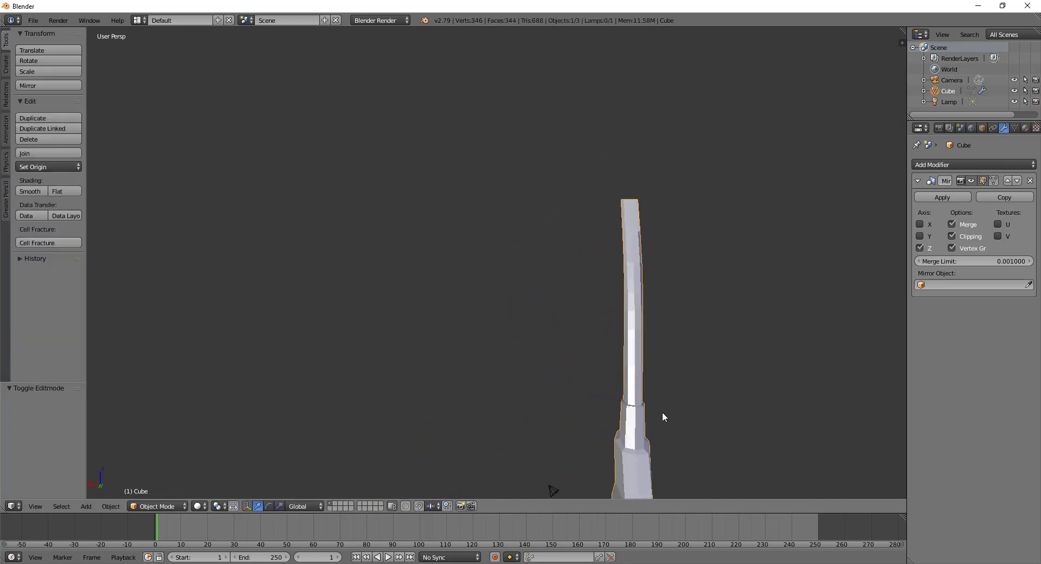
key(Tab)
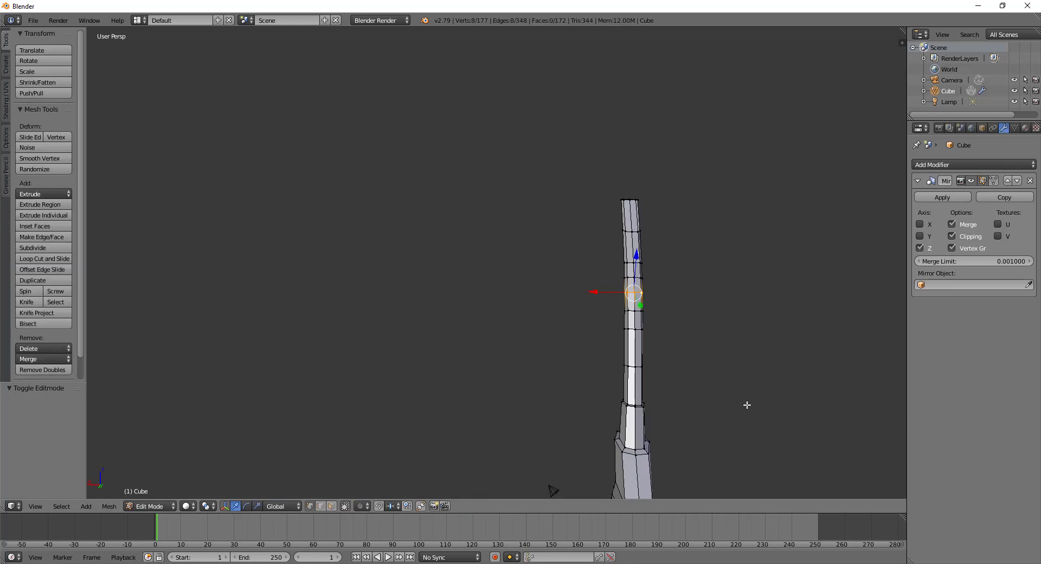
mouse_move(746, 404)
middle_down()
mouse_move(689, 341)
mouse_move(750, 400)
mouse_move(689, 381)
middle_up()
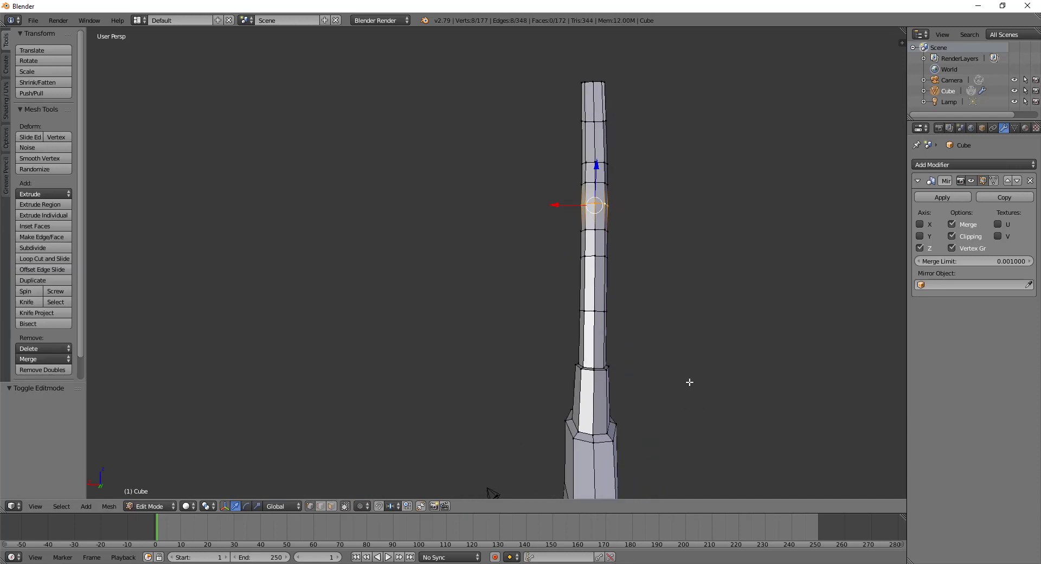
right_click(598, 313)
alt+right_click(603, 311)
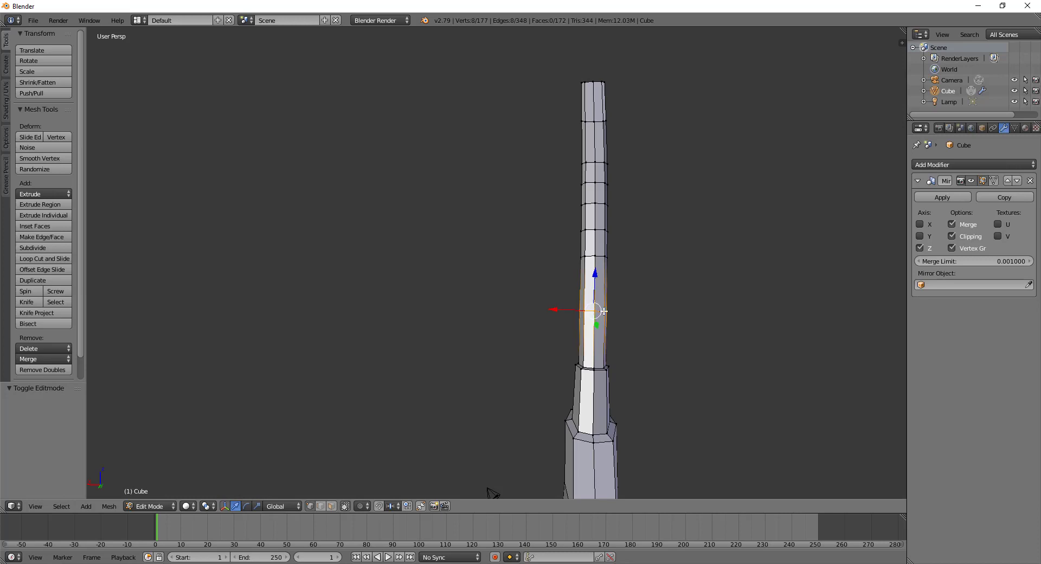
alt+shift+right_click(600, 255)
alt+shift+right_click(605, 229)
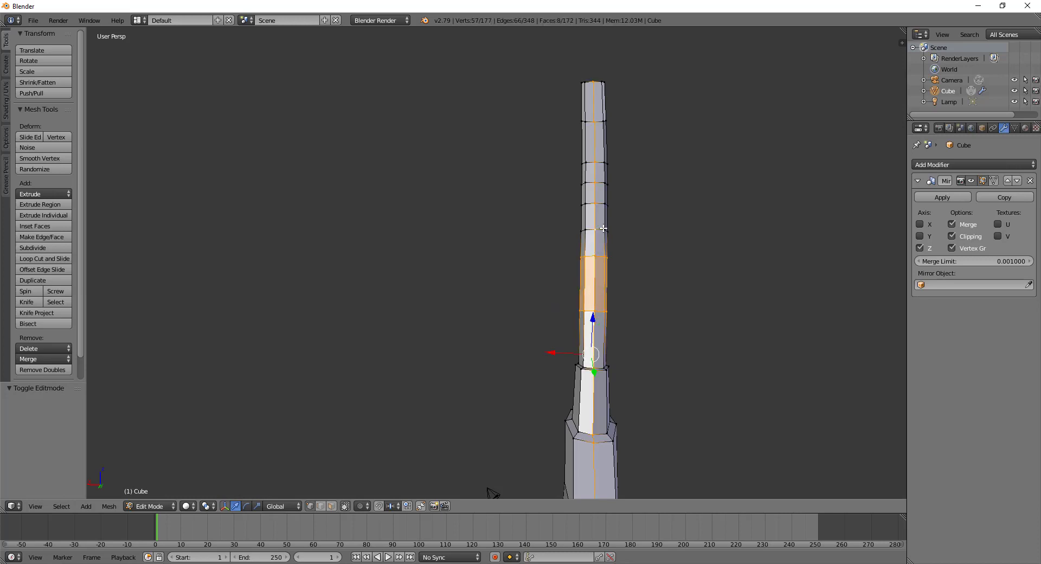
key(ctrl+z)
alt+shift+right_click(604, 228)
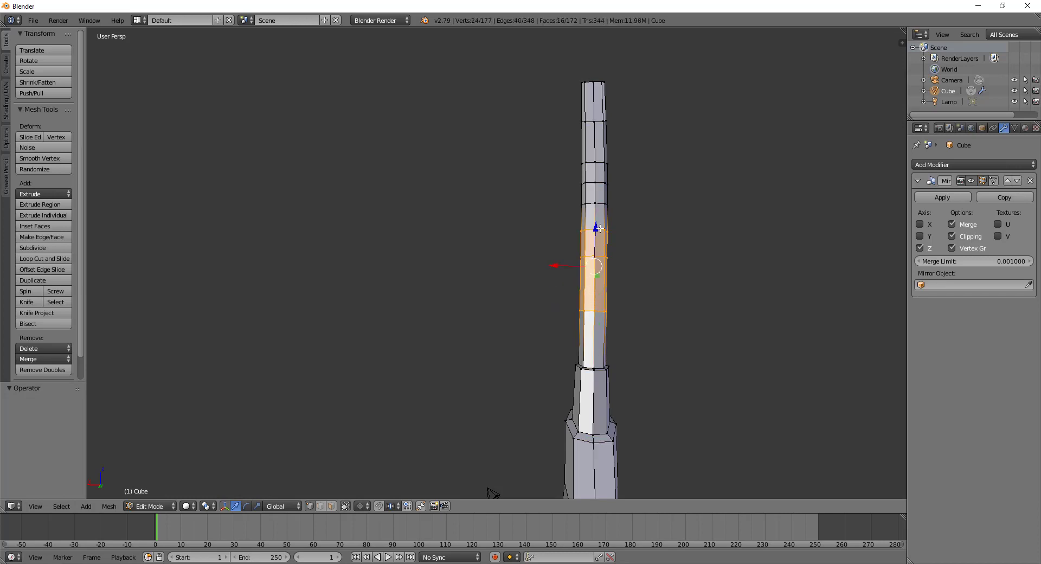
alt+shift+right_click(598, 204)
key(ctrl+z)
Extend the selection ring by ring up the limb and over the bent tip
alt+shift+right_click(602, 206)
alt+shift+right_click(598, 184)
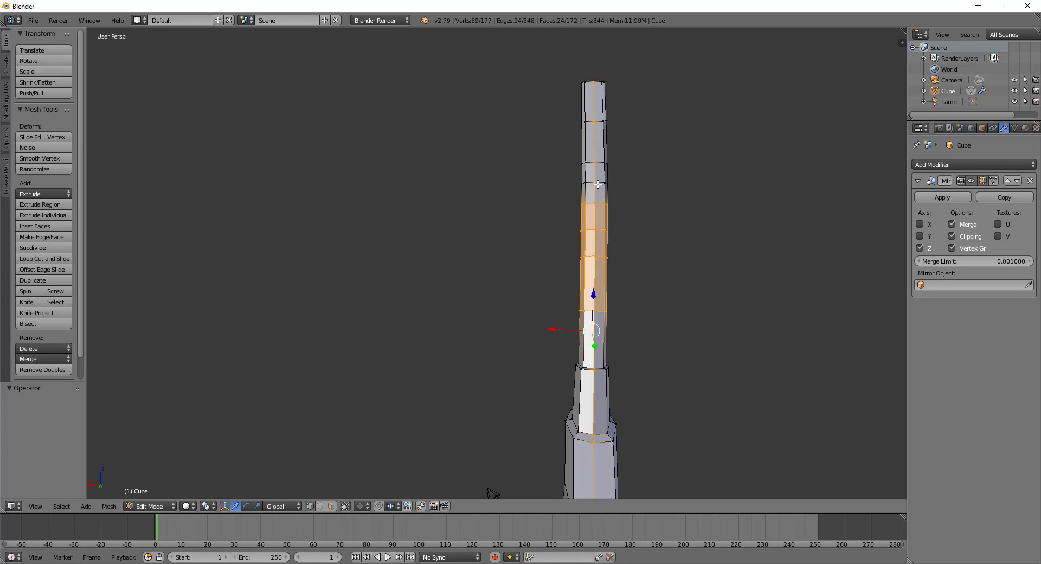
alt+shift+right_click(598, 185)
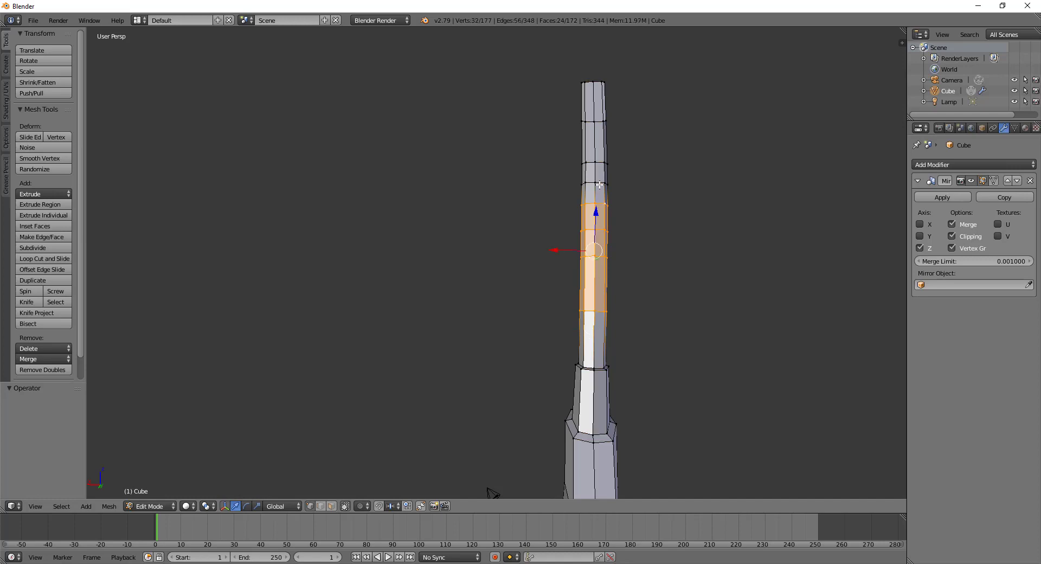
alt+shift+right_click(603, 182)
alt+shift+right_click(600, 161)
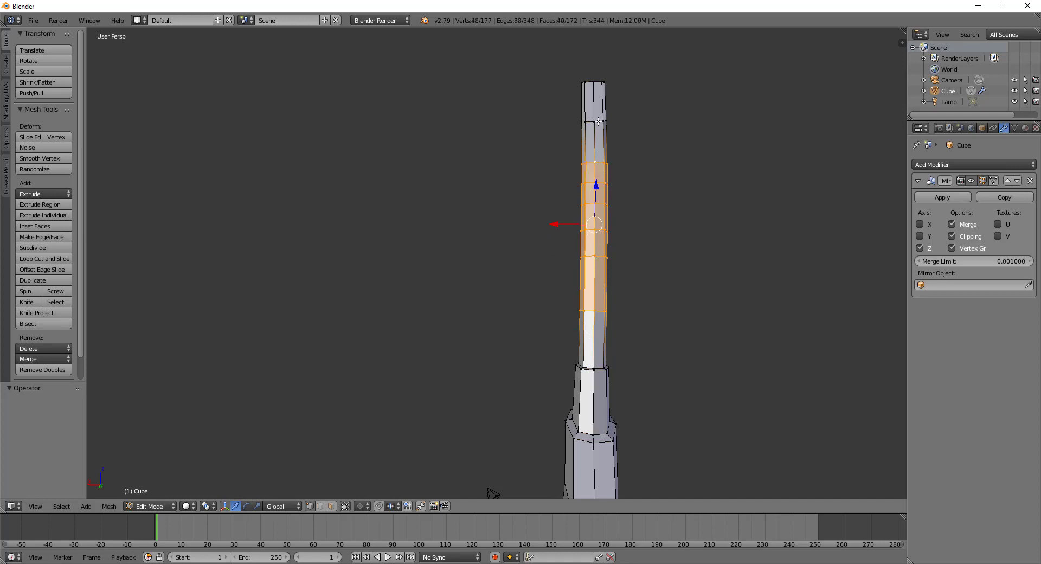
alt+shift+right_click(598, 122)
mouse_move(599, 121)
middle_down()
mouse_move(528, 218)
mouse_move(640, 118)
middle_up()
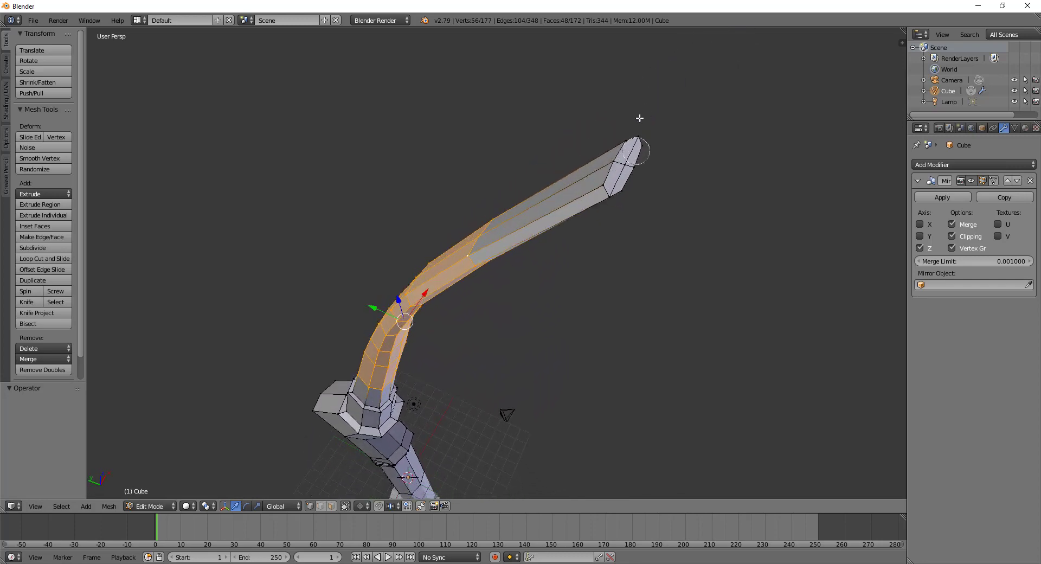
alt+shift+right_click(632, 152)
mouse_move(553, 174)
middle_down()
mouse_move(510, 211)
mouse_move(652, 285)
mouse_move(632, 291)
middle_up()
scroll(510, 210, up, 3)
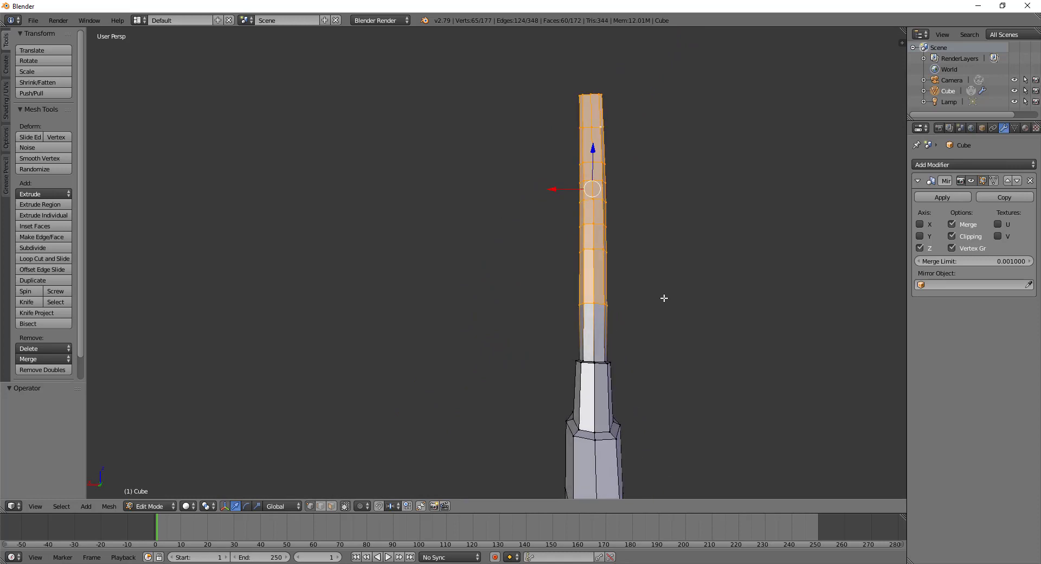
Narrow the upper limb along X to 0.831, then the section above its lowest ring to 0.775
key(s)
key(x)
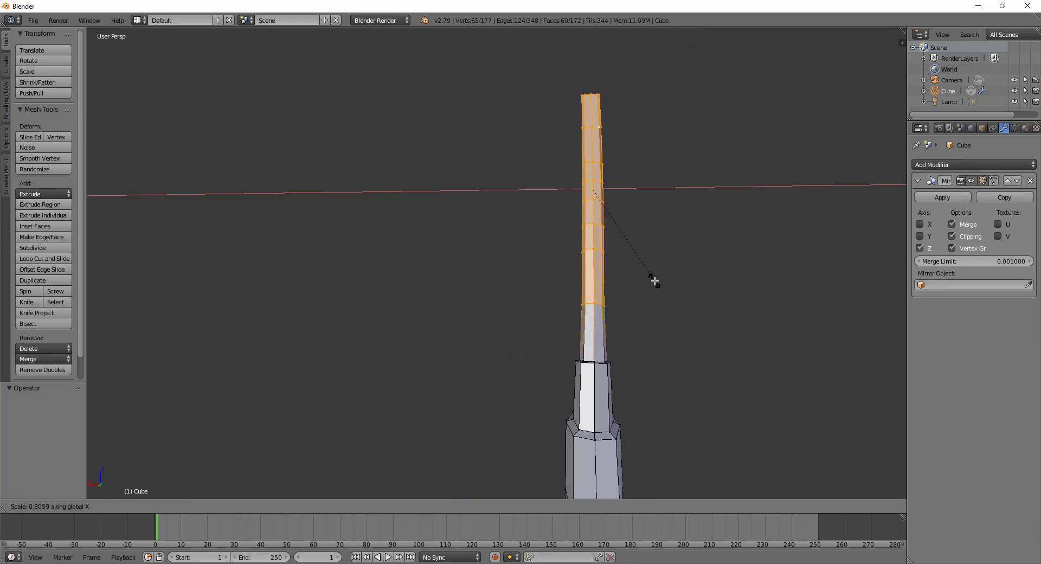
click(659, 282)
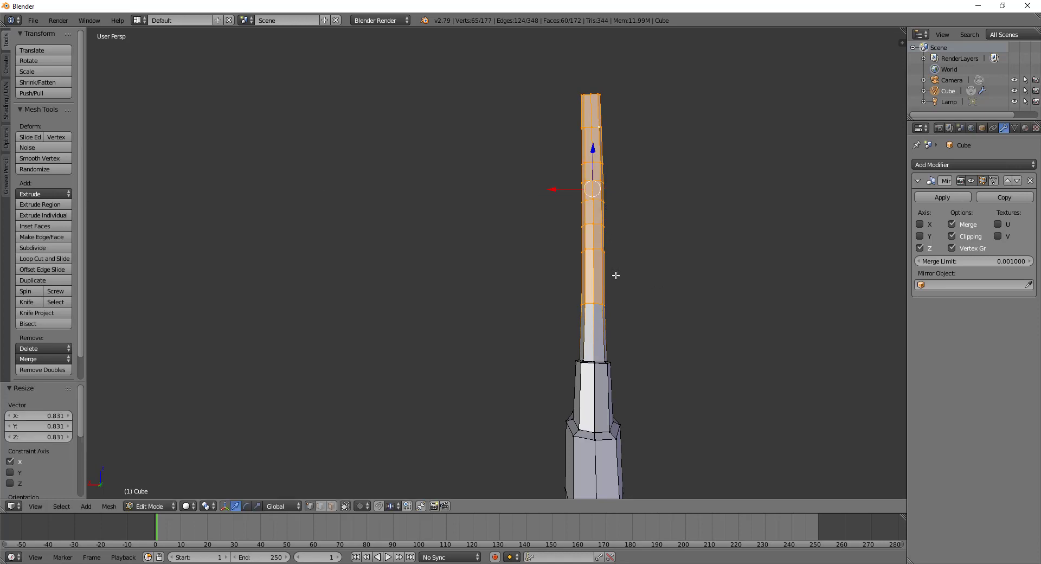
alt+shift+right_click(597, 304)
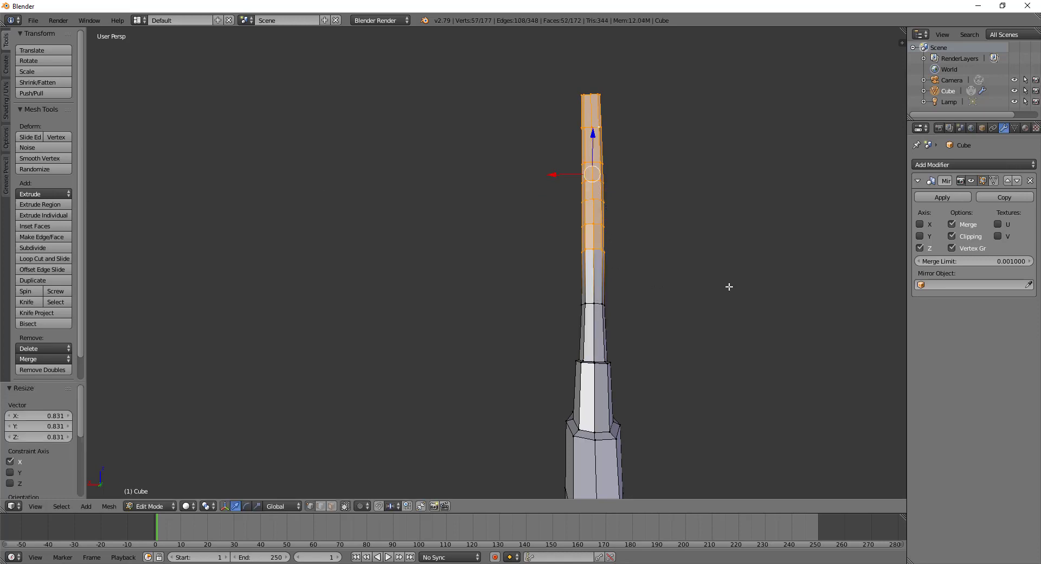
key(s)
key(x)
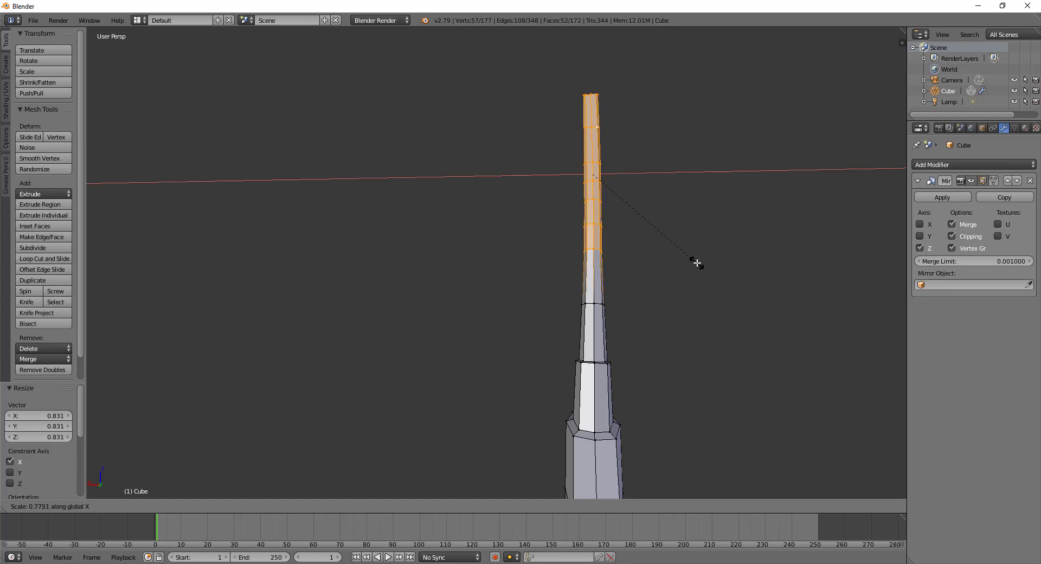
click(696, 262)
Drop the next lowest ring and narrow the upper rings along X to 0.765
alt+shift+right_click(597, 250)
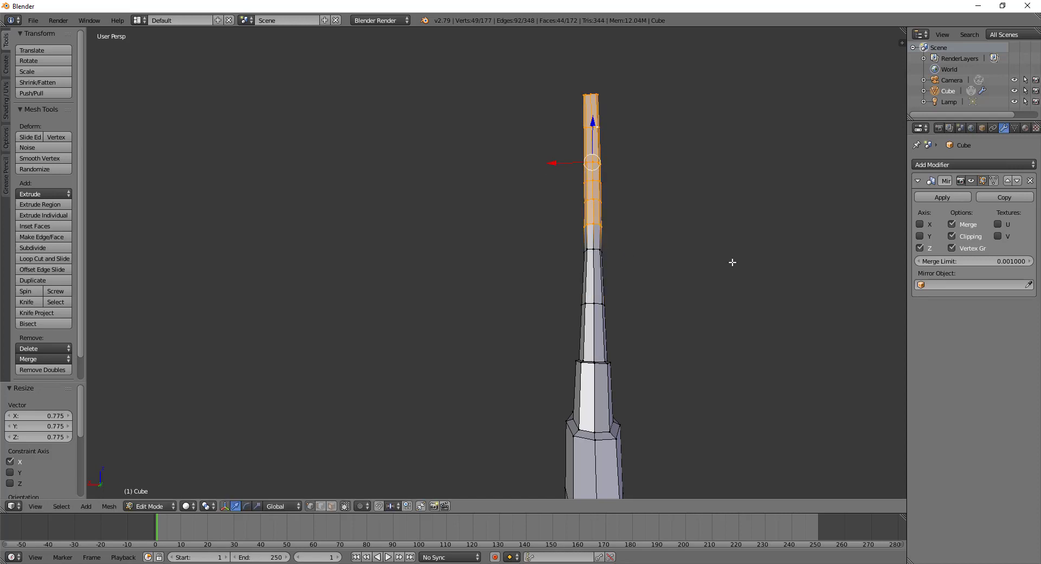
key(s)
key(x)
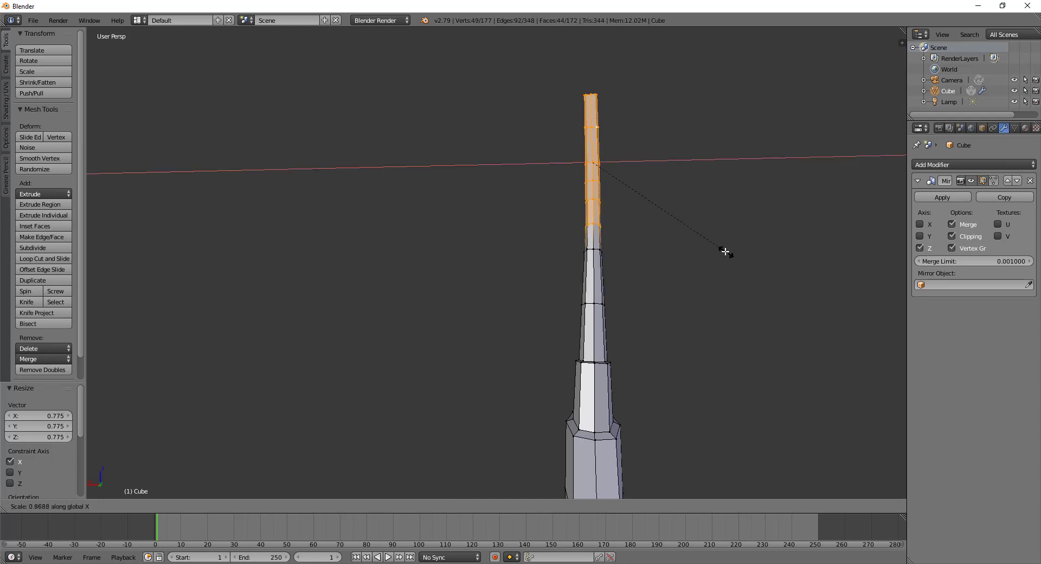
click(711, 240)
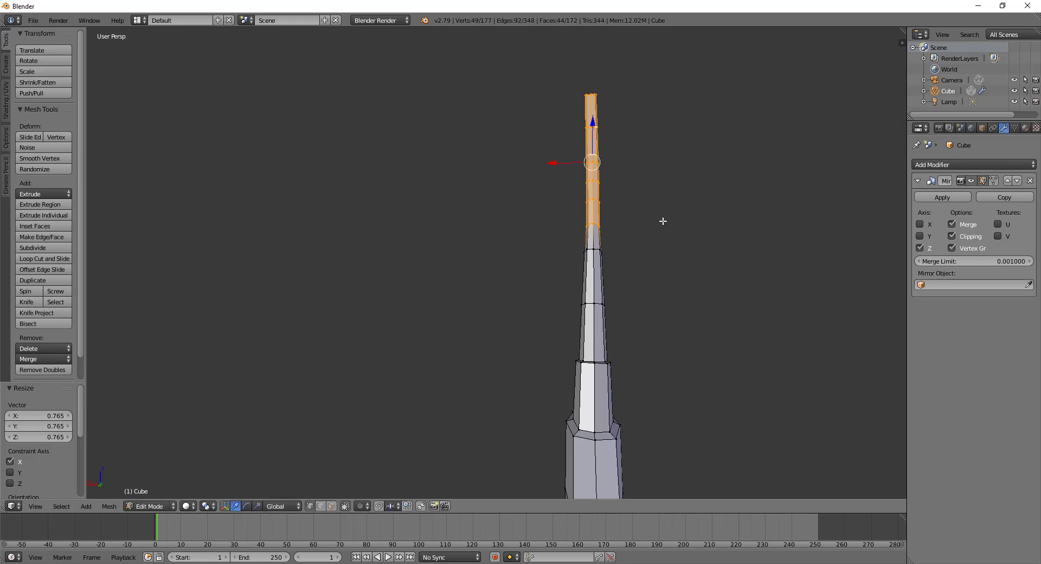
Deselect the lower rings and narrow the tip section along X to 0.598
mouse_move(677, 225)
middle_down()
mouse_move(636, 265)
mouse_move(656, 356)
middle_up()
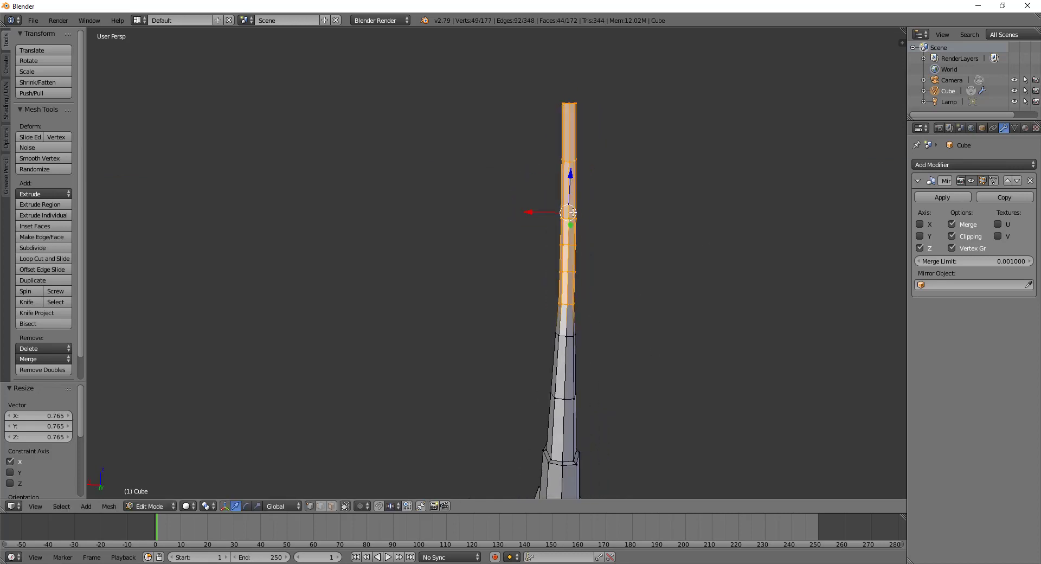
alt+shift+click(570, 304)
alt+shift+click(571, 271)
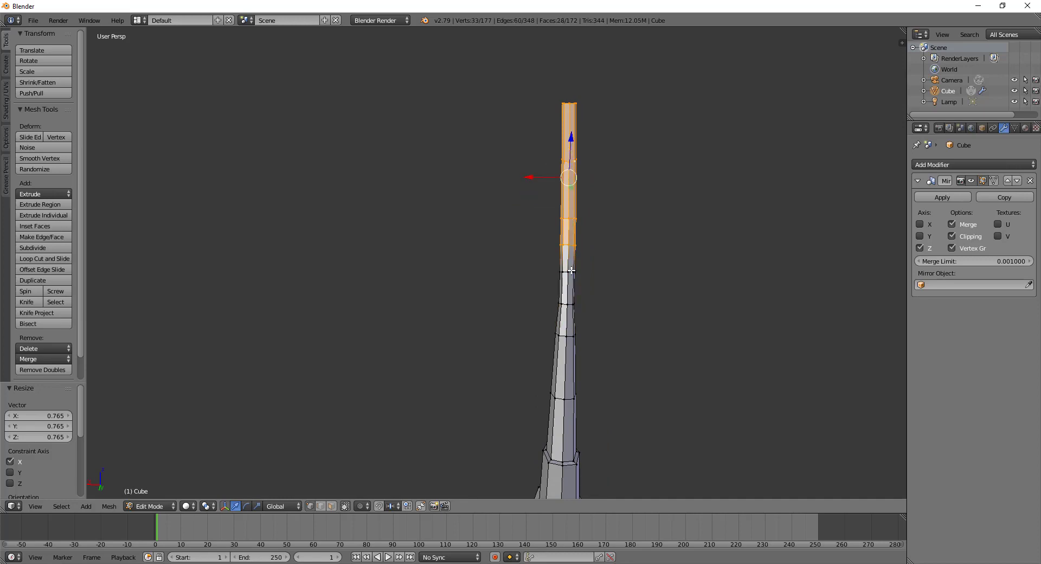
alt+shift+click(572, 245)
alt+shift+click(574, 227)
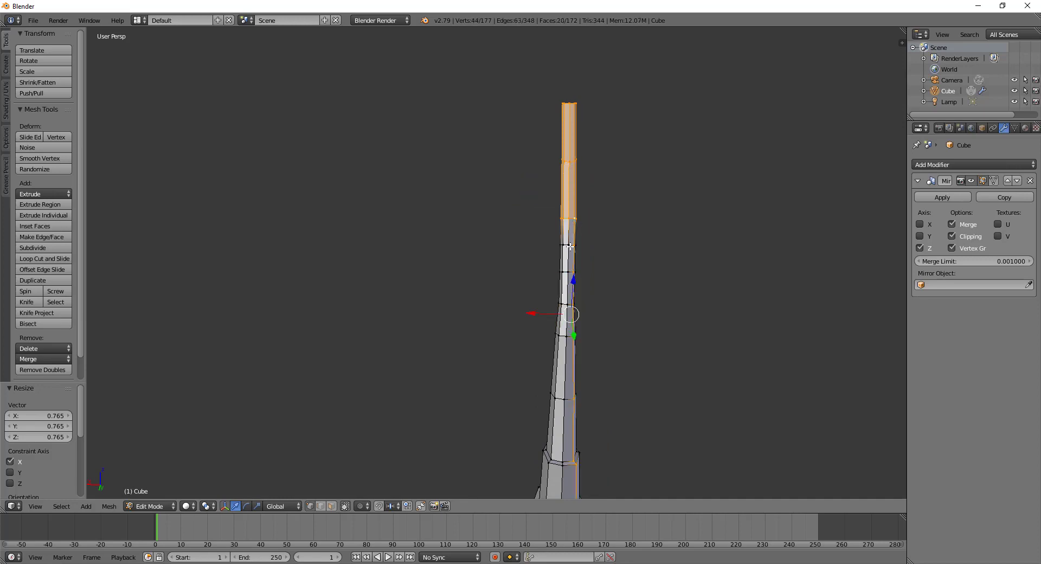
key(ctrl+z)
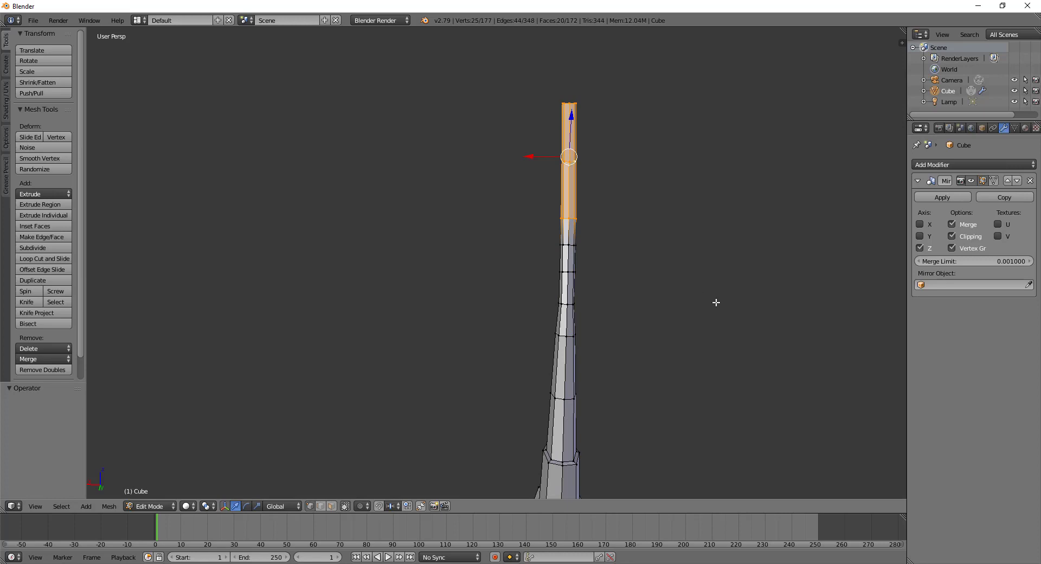
key(s)
key(x)
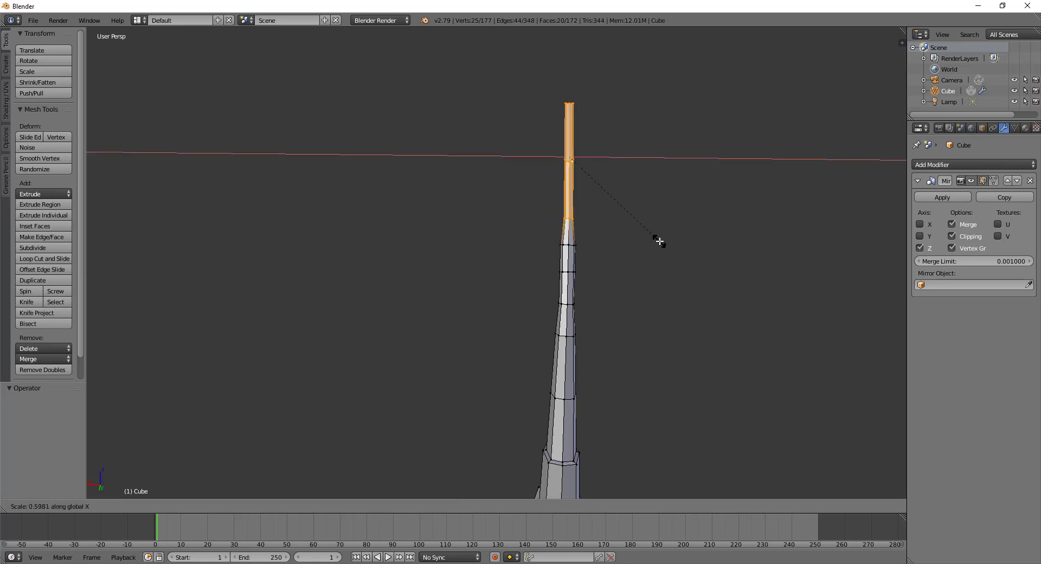
click(657, 239)
Select the edge loop at the tip's base and narrow it along X
key(Tab)
key(Tab)
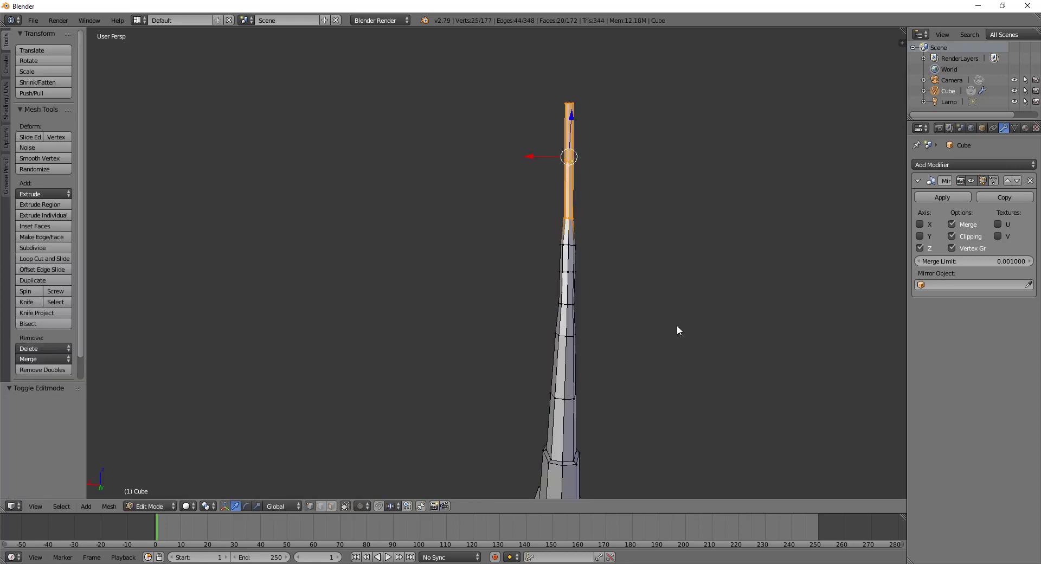
right_click(570, 244)
alt+right_click(570, 244)
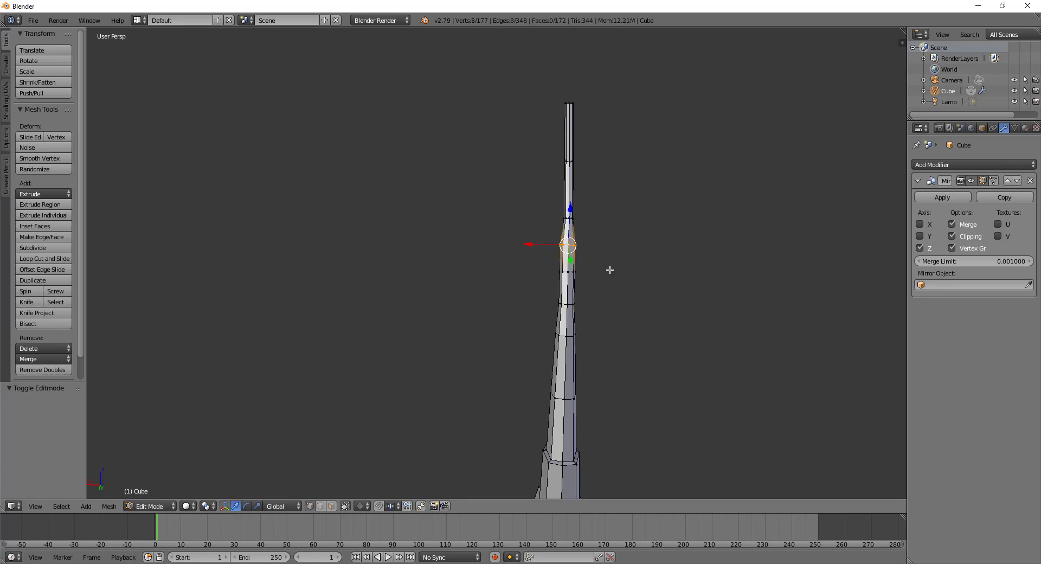
key(s)
key(x)
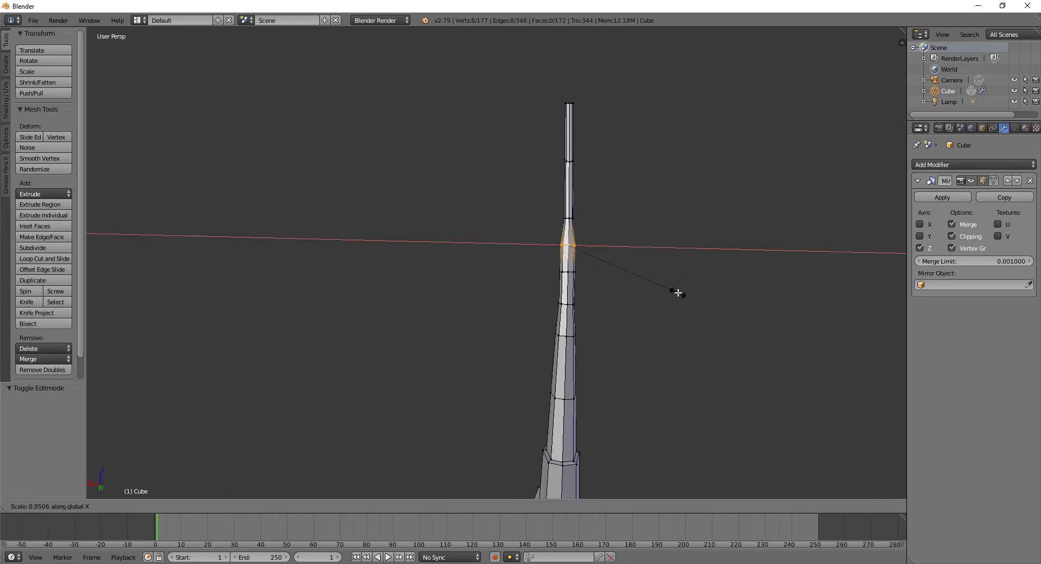
click(660, 277)
key(Tab)
mouse_move(660, 371)
middle_down()
mouse_move(519, 342)
mouse_move(663, 376)
mouse_move(619, 395)
mouse_move(628, 383)
middle_up()
Narrow the selected loop along X to 0.878 and return to Object Mode
key(Tab)
drag(567, 283, 682, 328)
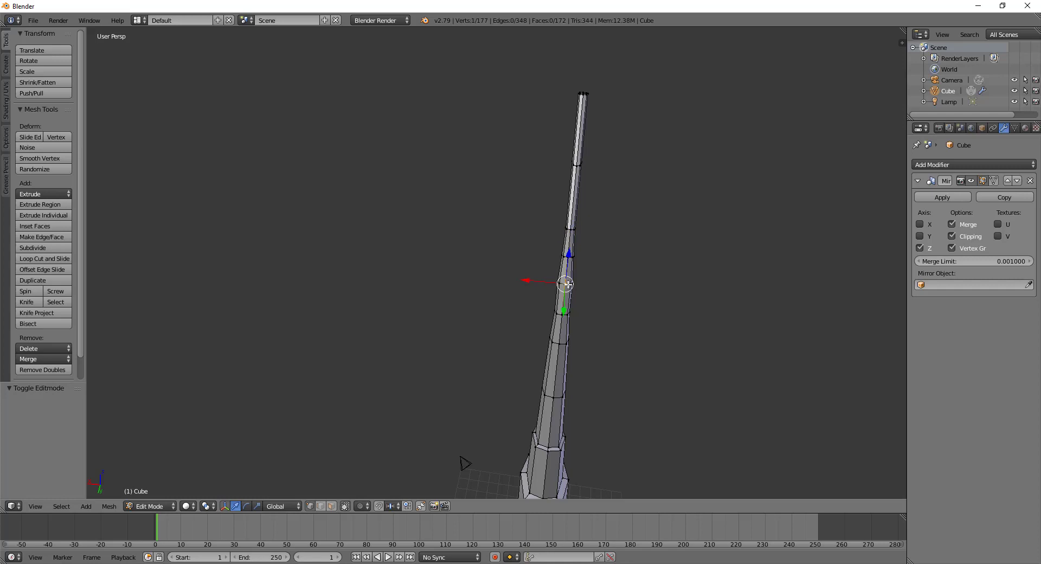
key(s)
key(x)
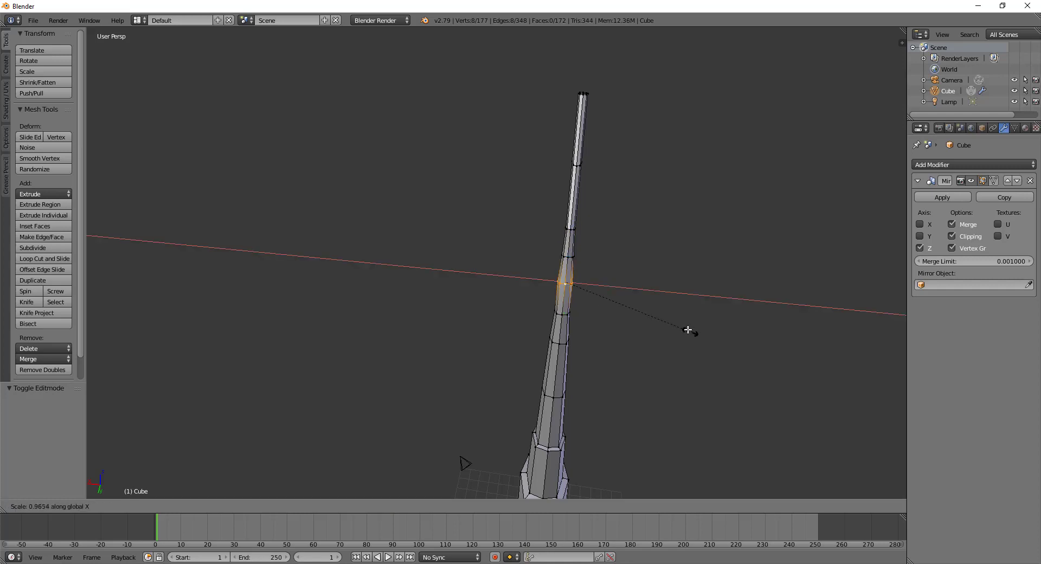
click(681, 320)
key(Tab)
mouse_move(679, 366)
middle_down()
mouse_move(705, 356)
mouse_move(595, 351)
mouse_move(480, 461)
mouse_move(487, 333)
mouse_move(480, 369)
middle_up()
scroll(596, 351, down, 3)
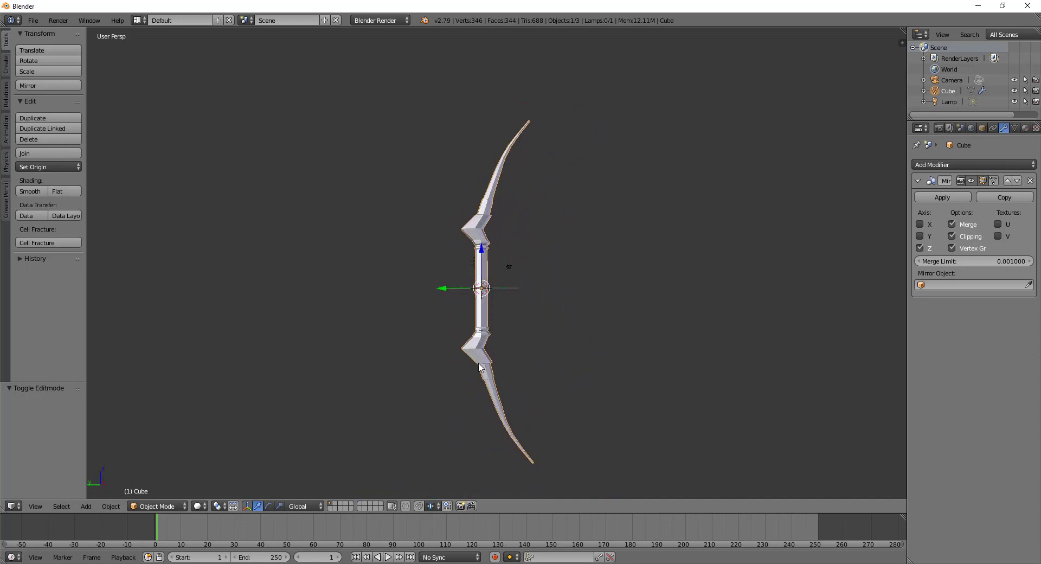
In Edit Mode, add edge loops one by one from above the bend up the upper limb
scroll(479, 369, up, 2)
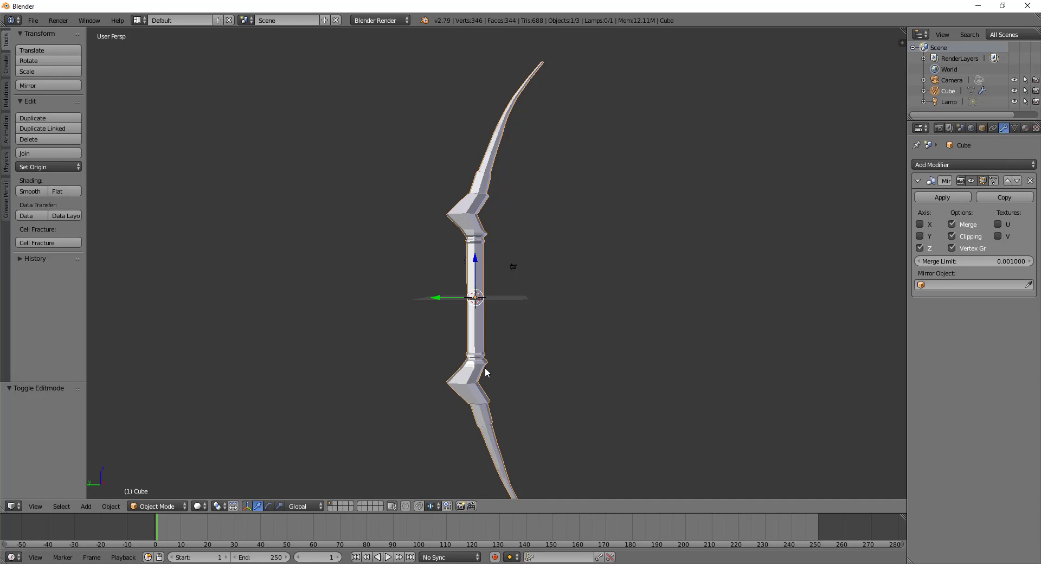
key(Tab)
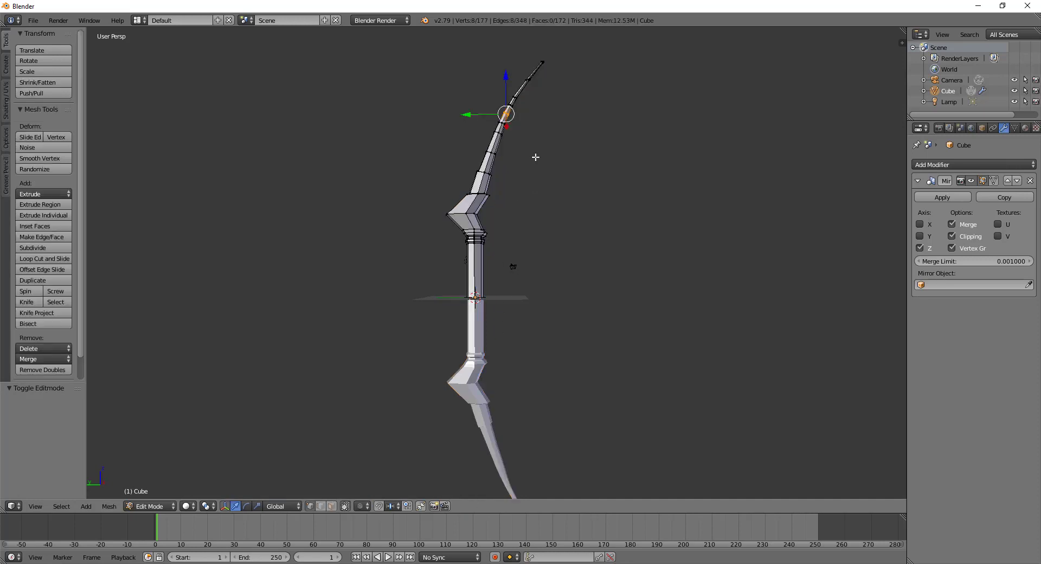
mouse_move(537, 157)
middle_down()
mouse_move(521, 285)
mouse_move(486, 171)
middle_up()
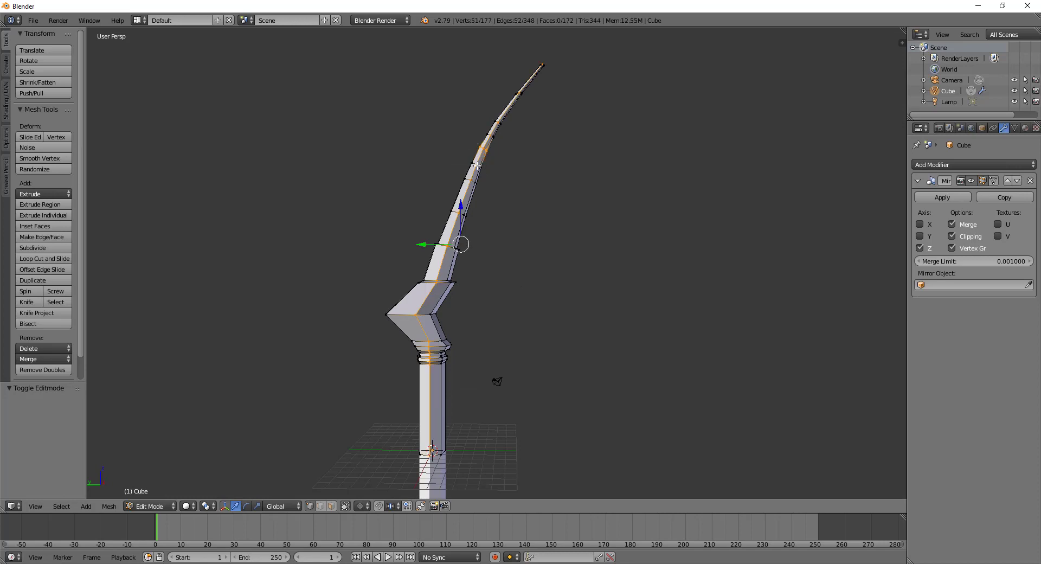
shift+click(462, 208)
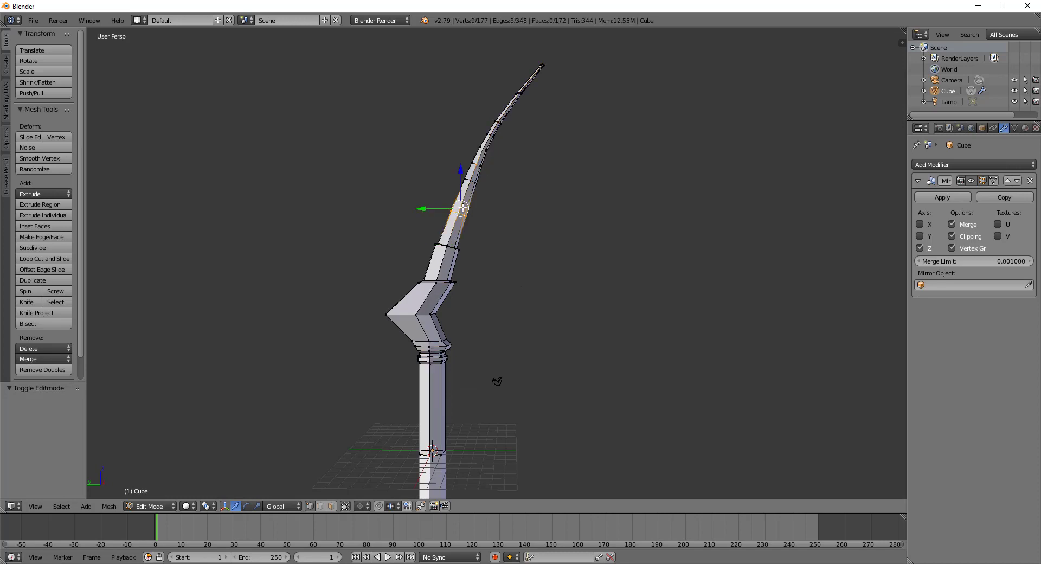
alt+shift+click(475, 181)
middle_drag(469, 194, 482, 171)
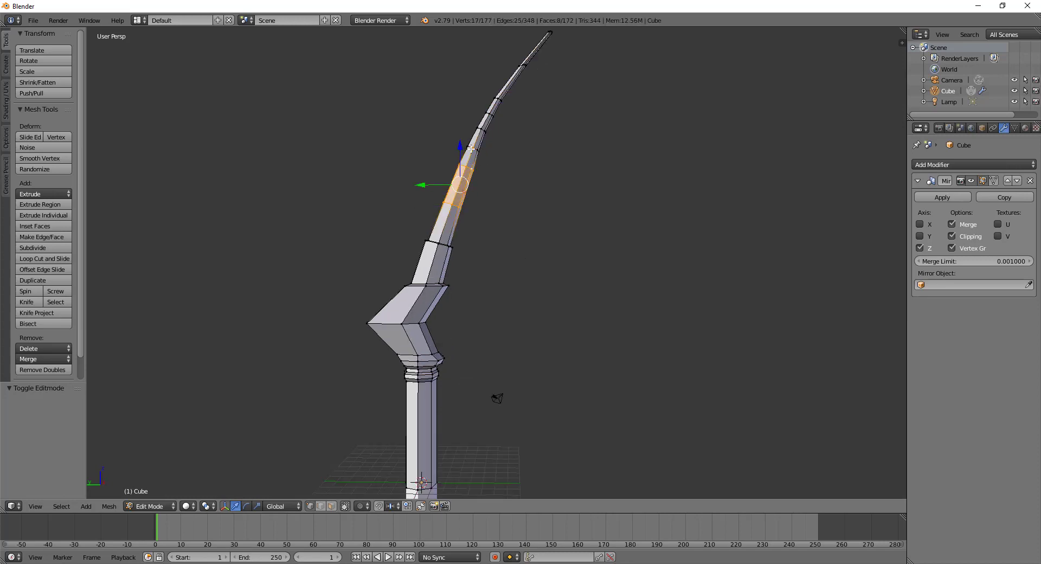
alt+shift+click(476, 149)
alt+shift+click(480, 129)
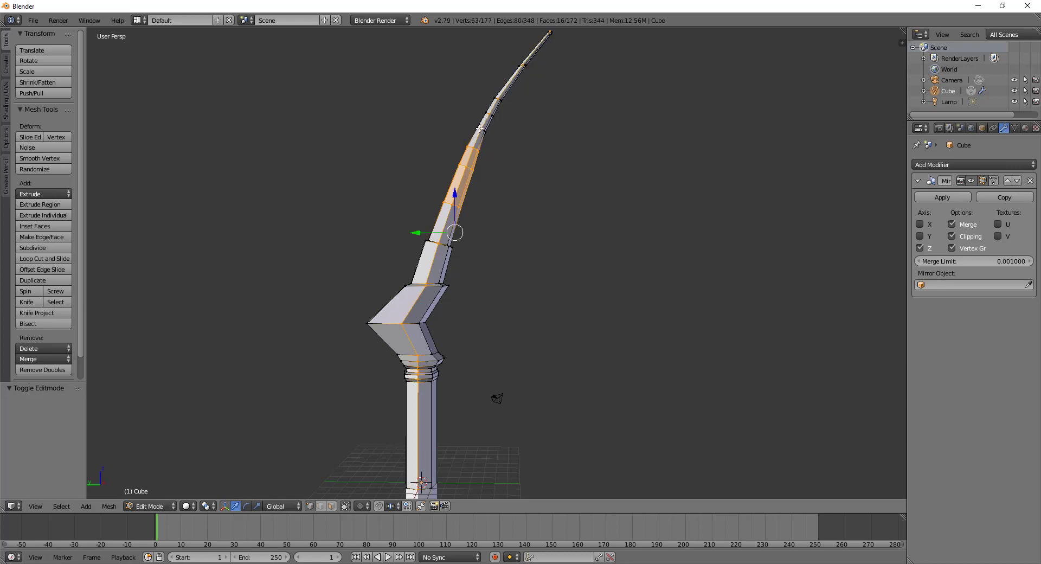
key(ctrl+z)
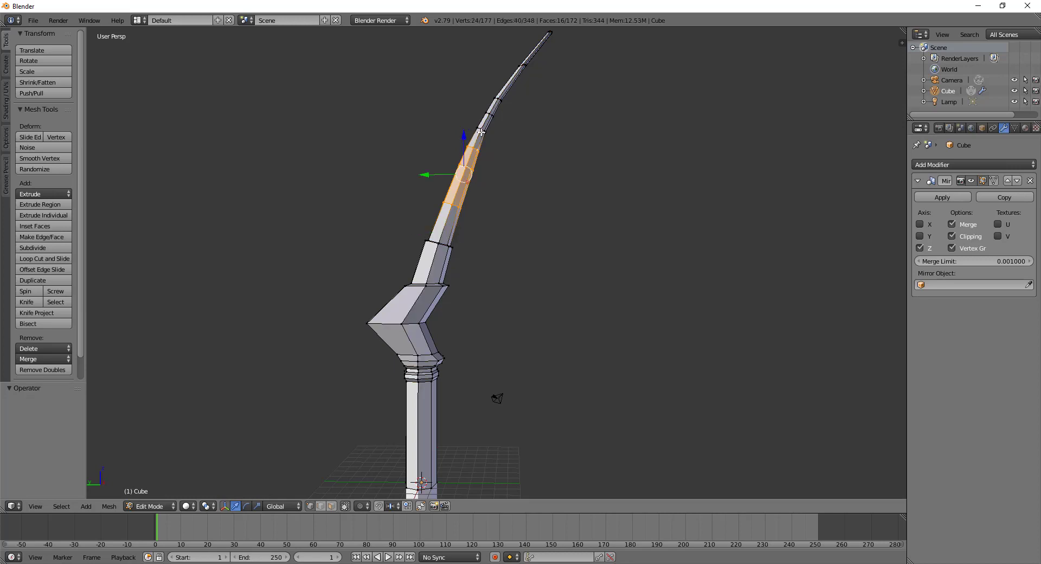
alt+shift+click(485, 129)
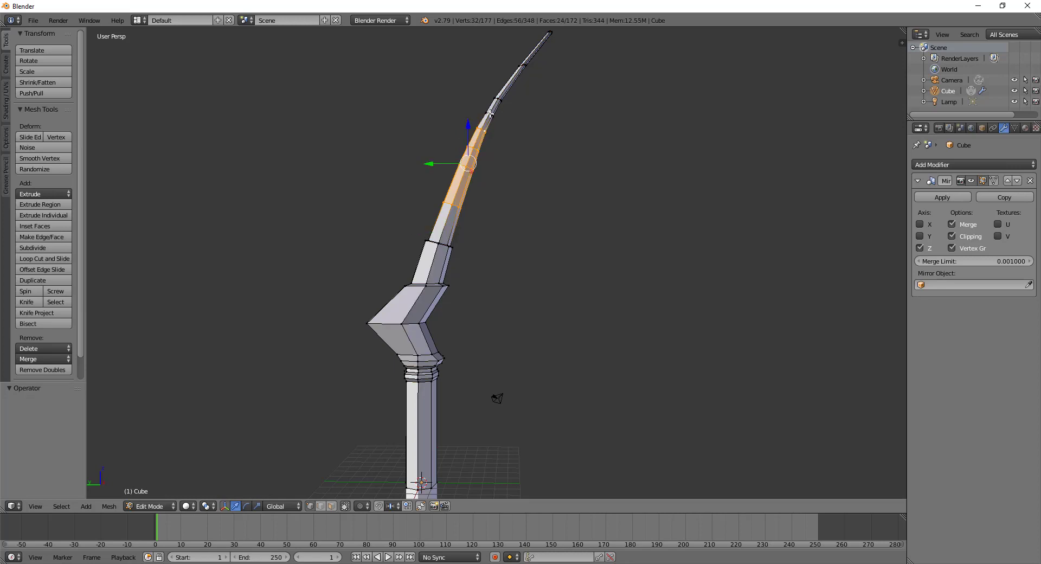
alt+shift+click(490, 114)
key(ctrl+z)
scroll(541, 127, up, 2)
Circle-select the remaining upper limb loops up to the tip
mouse_move(541, 127)
shift+middle_down()
mouse_move(476, 251)
mouse_move(472, 286)
shift+middle_up()
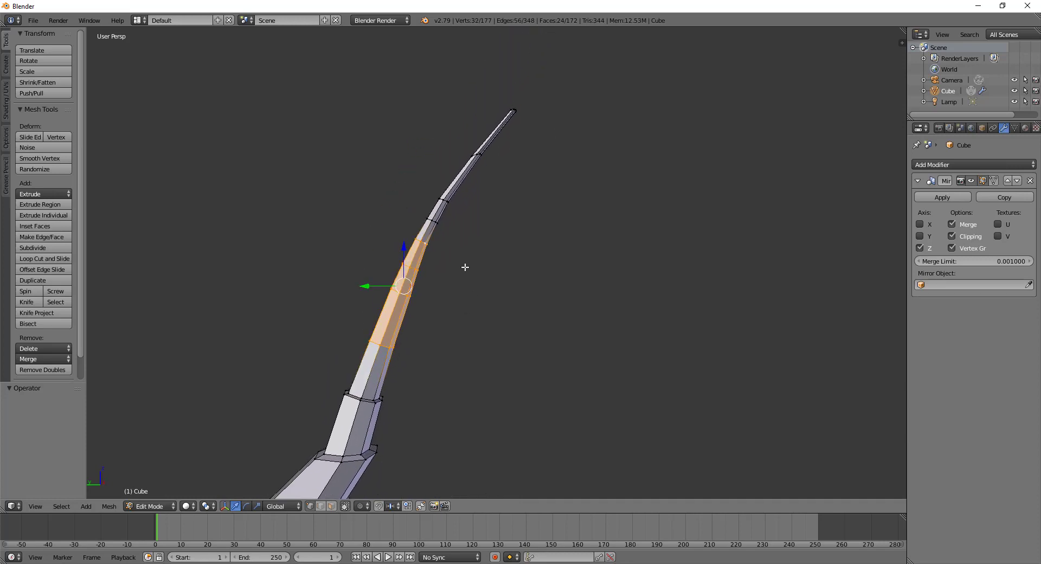
key(c)
drag(433, 228, 521, 102)
key(Escape)
mouse_move(493, 104)
middle_down()
mouse_move(540, 234)
mouse_move(642, 227)
mouse_move(530, 240)
middle_up()
key(c)
mouse_move(488, 262)
mouse_down()
mouse_move(483, 225)
mouse_move(495, 205)
mouse_move(395, 123)
mouse_up()
key(Escape)
mouse_move(310, 236)
middle_down()
mouse_move(525, 258)
mouse_move(634, 251)
mouse_move(491, 223)
mouse_move(541, 207)
middle_up()
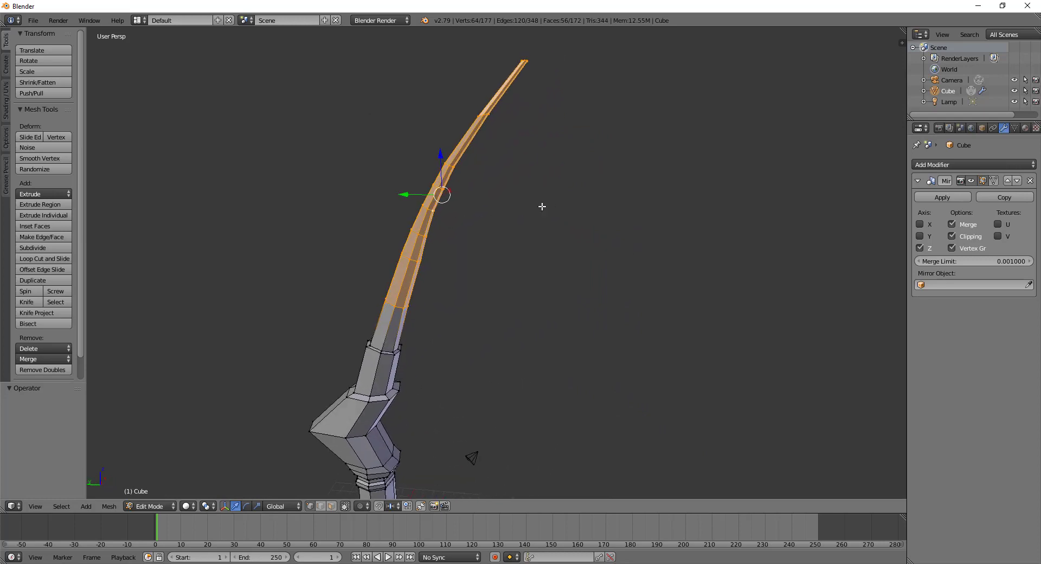
Undo a trial Y move and add the tip's centre vertex to the selection
key(g)
key(y)
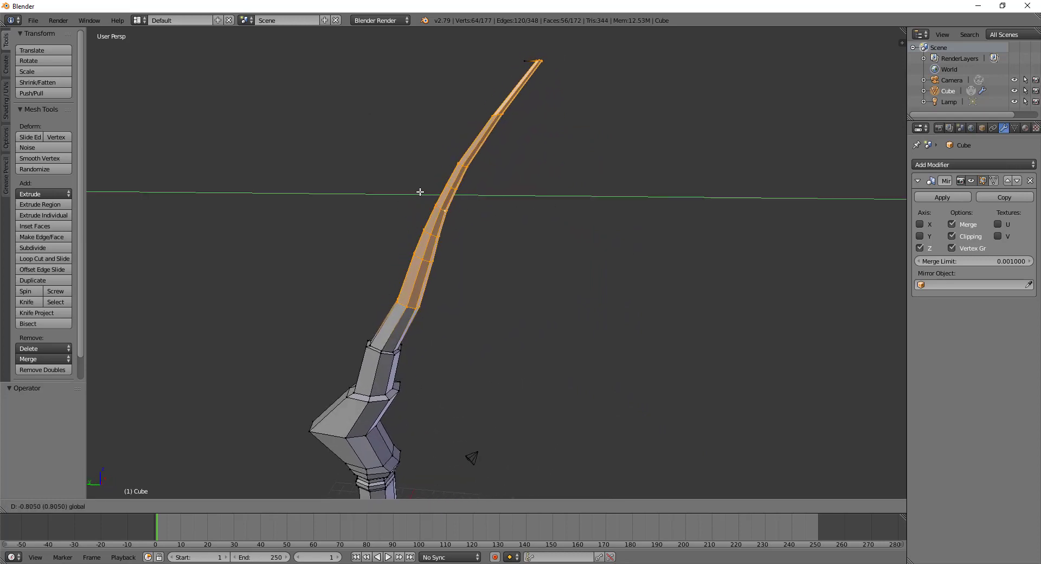
click(421, 193)
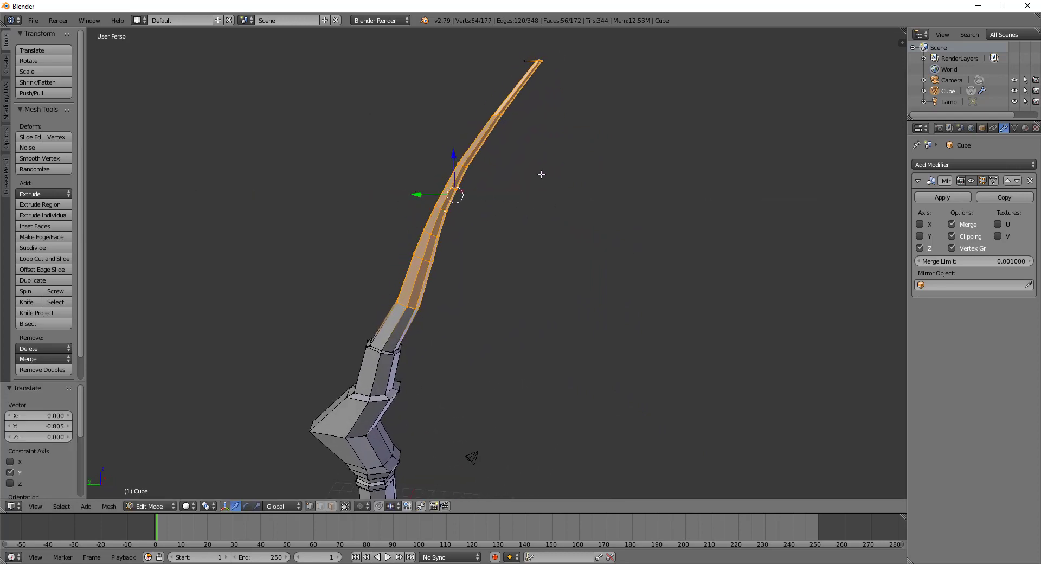
key(ctrl+z)
mouse_move(507, 199)
middle_down()
mouse_move(537, 232)
mouse_move(430, 293)
mouse_move(430, 309)
middle_up()
shift+right_click(380, 274)
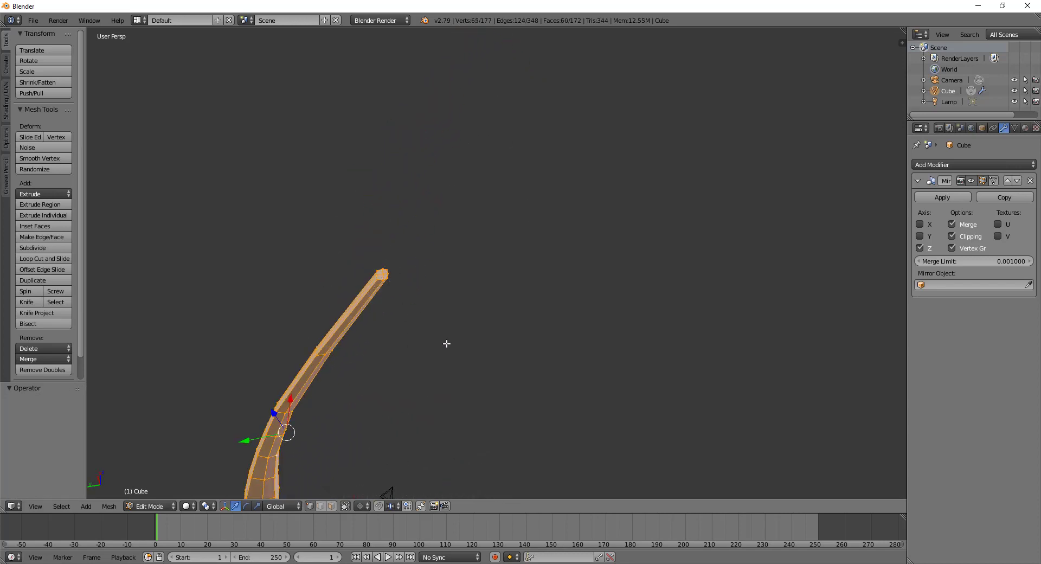
mouse_move(446, 343)
middle_down()
mouse_move(354, 382)
mouse_move(350, 361)
middle_up()
Push the outer limb section back along Y and tilt it about 4° around X
key(g)
key(y)
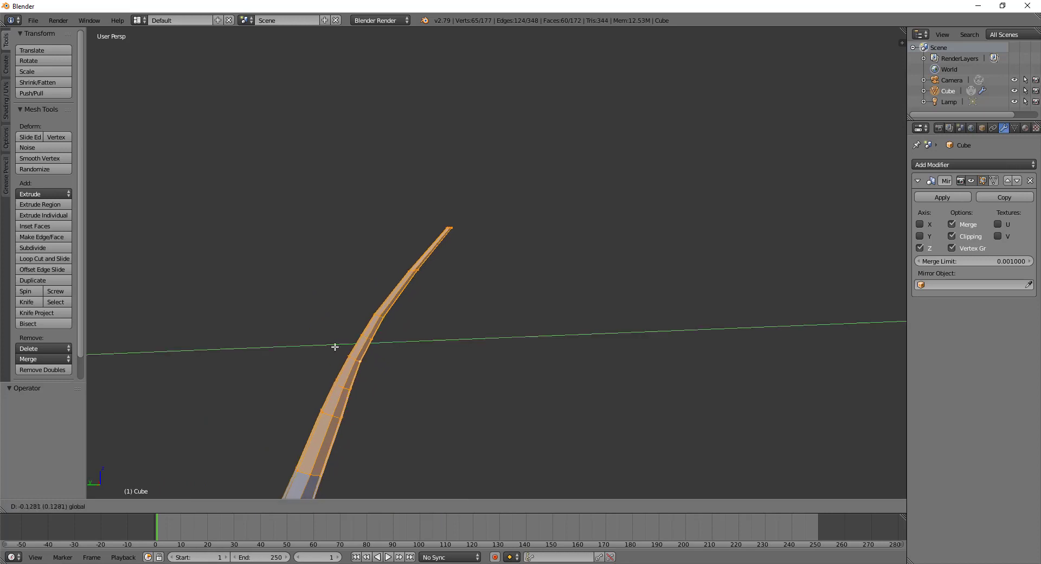
click(380, 388)
key(r)
key(x)
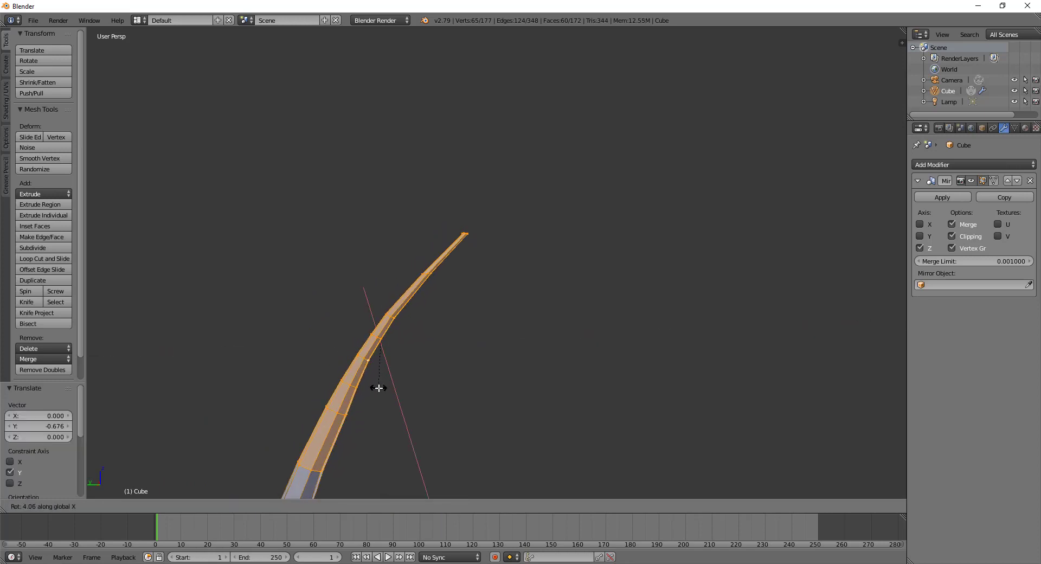
click(379, 390)
middle_drag(379, 390, 465, 335)
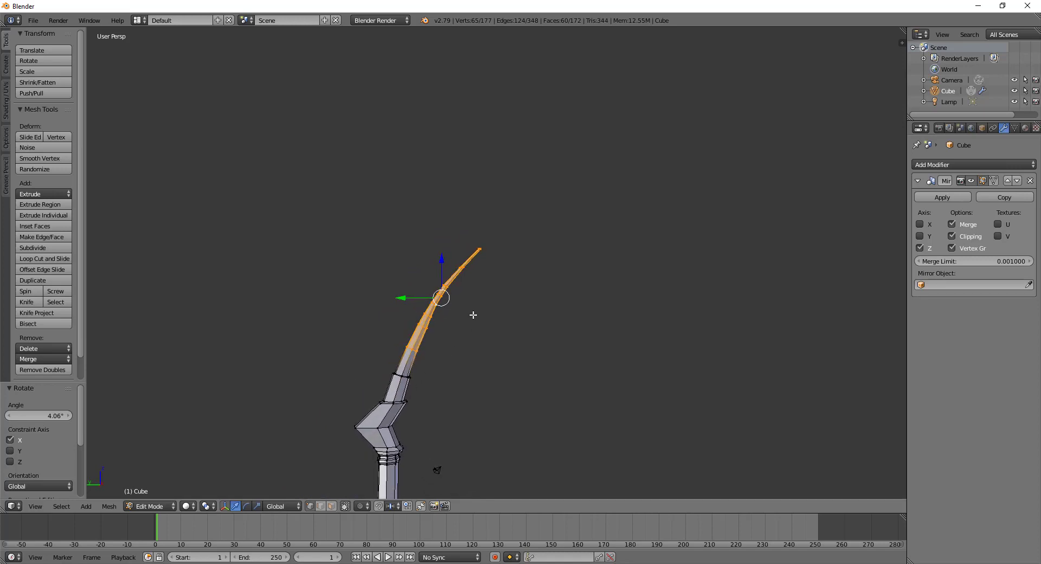
Enlarge the tip section, lift it along Z and push it back, then return to Object Mode
key(s)
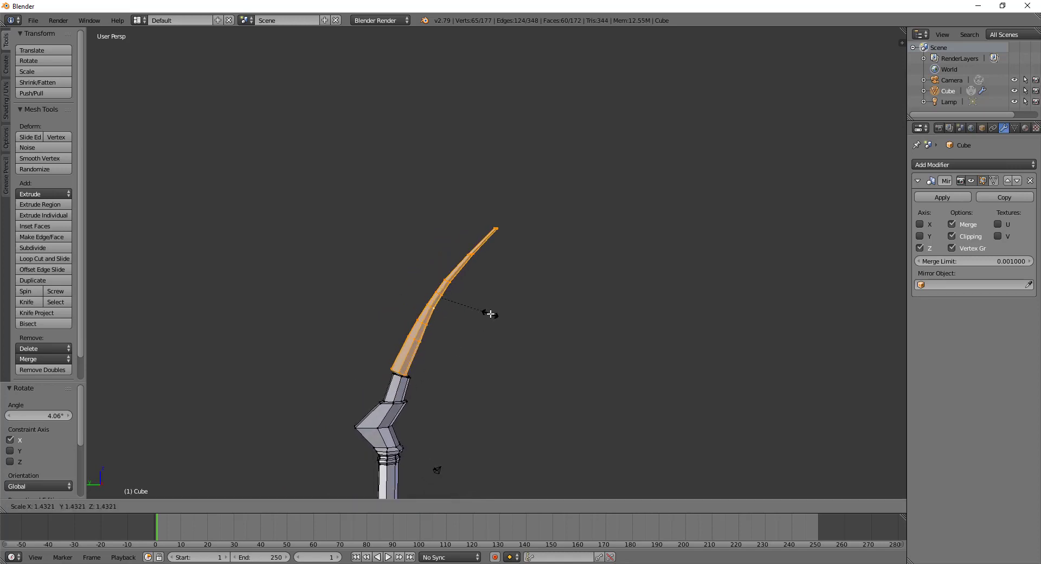
click(491, 314)
drag(440, 264, 447, 250)
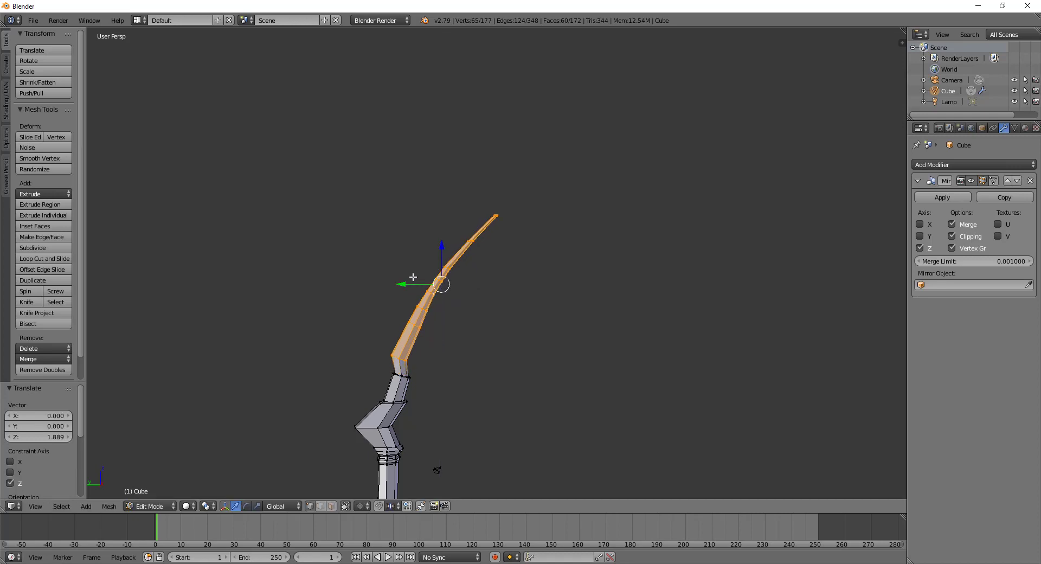
drag(403, 283, 413, 281)
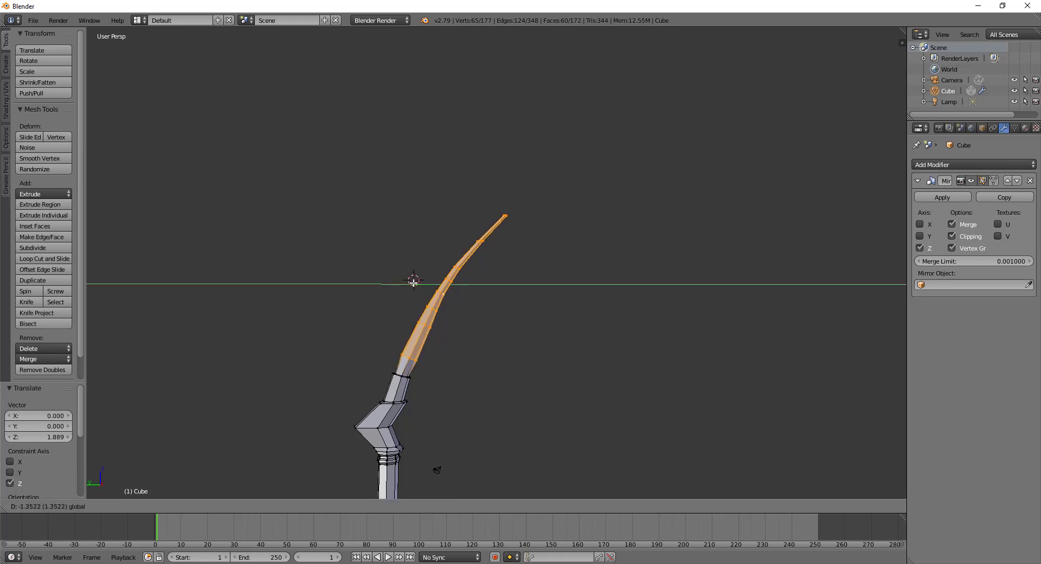
click(413, 281)
key(s)
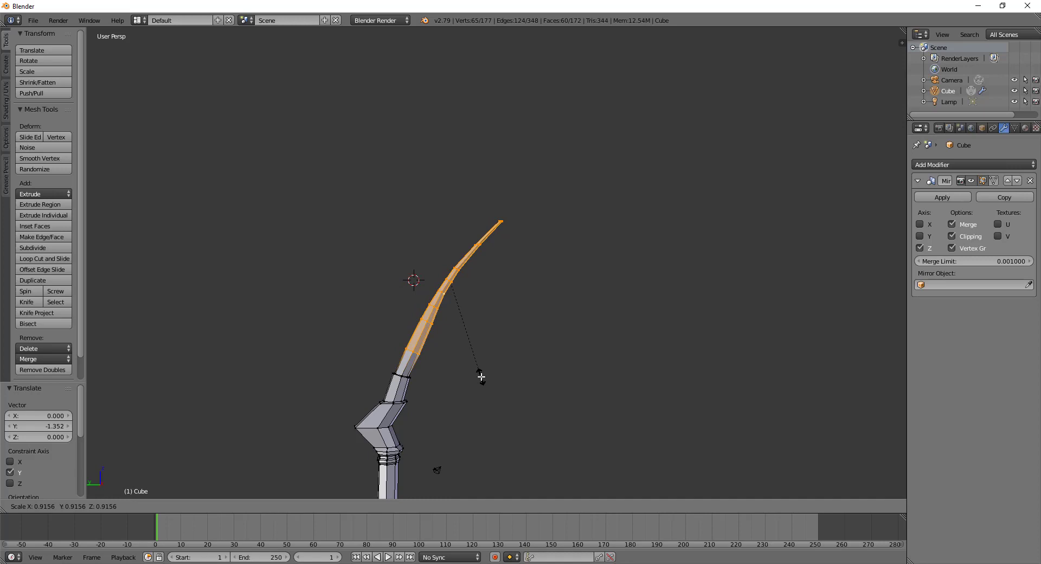
click(480, 372)
key(Tab)
mouse_move(480, 372)
middle_down()
mouse_move(499, 392)
mouse_move(600, 412)
mouse_move(544, 411)
mouse_move(467, 348)
mouse_move(488, 408)
mouse_move(498, 346)
middle_up()
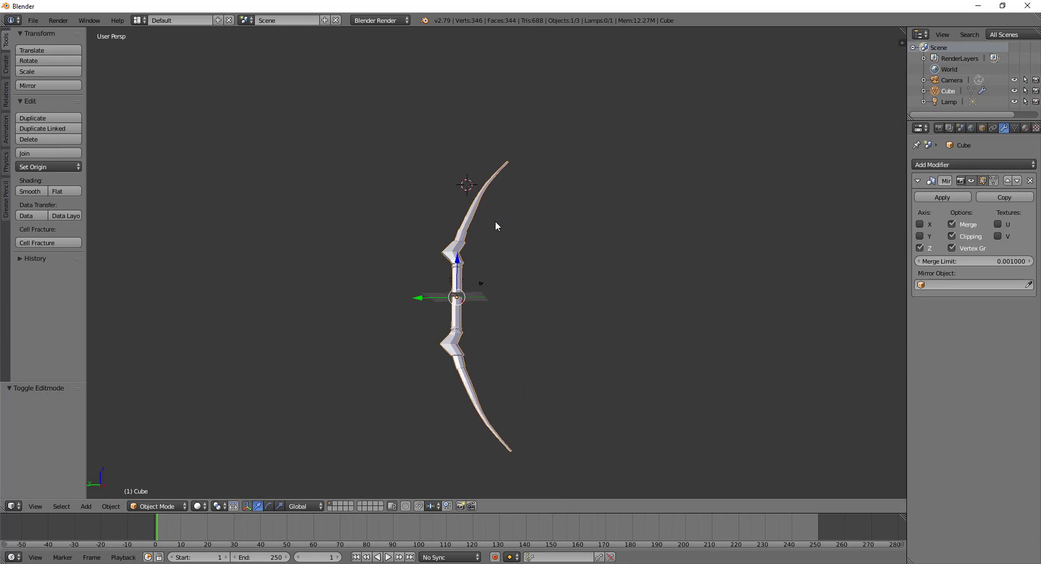
Scale an upper-limb edge loop along Y and nudge it along Y
scroll(493, 255, up, 3)
scroll(475, 268, up, 1)
key(Tab)
scroll(462, 247, up, 3)
scroll(434, 223, up, 1)
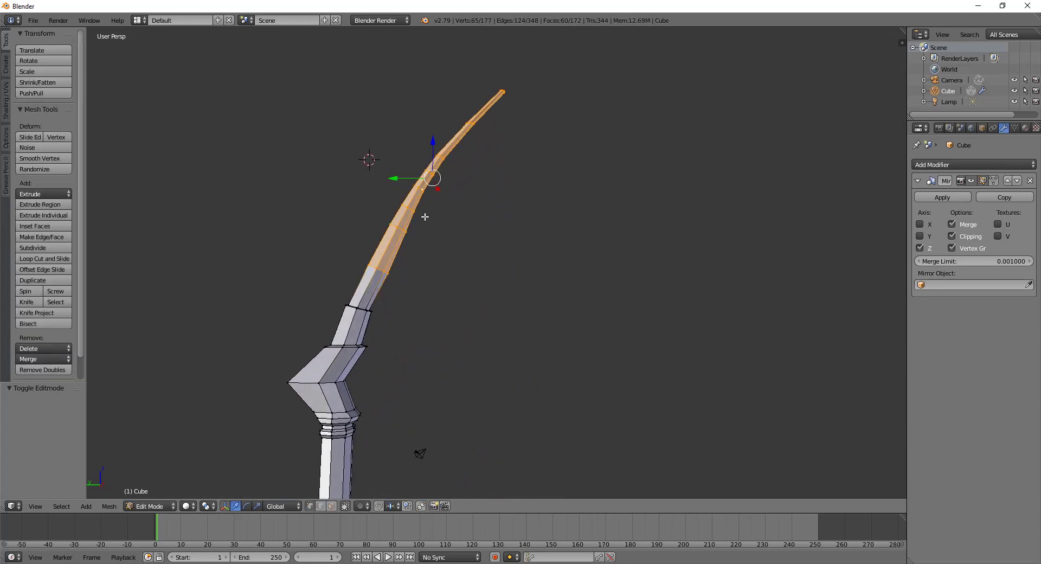
scroll(428, 228, up, 1)
scroll(395, 177, up, 2)
right_click(381, 156)
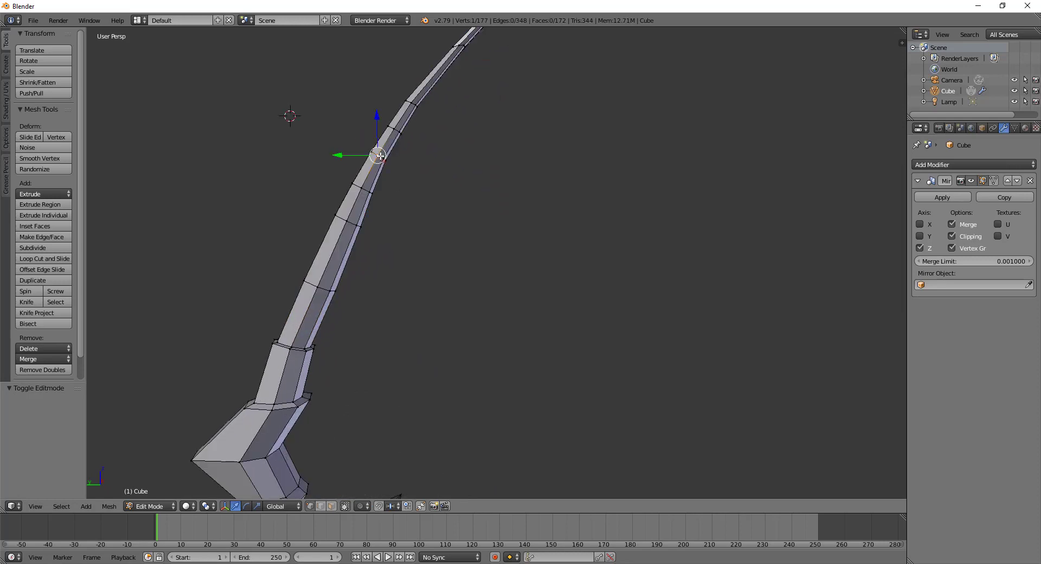
alt+right_click(381, 156)
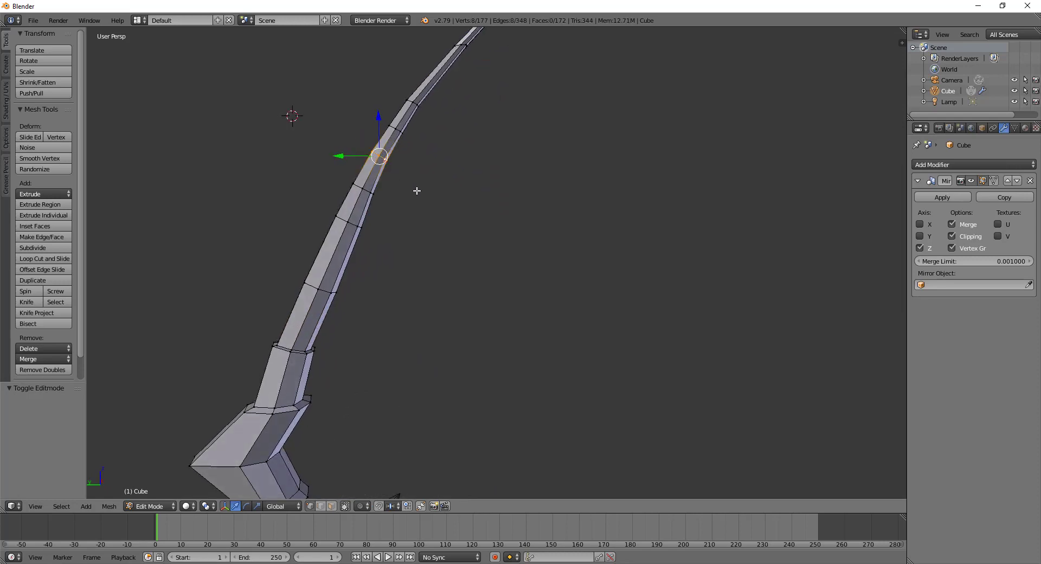
key(s)
key(y)
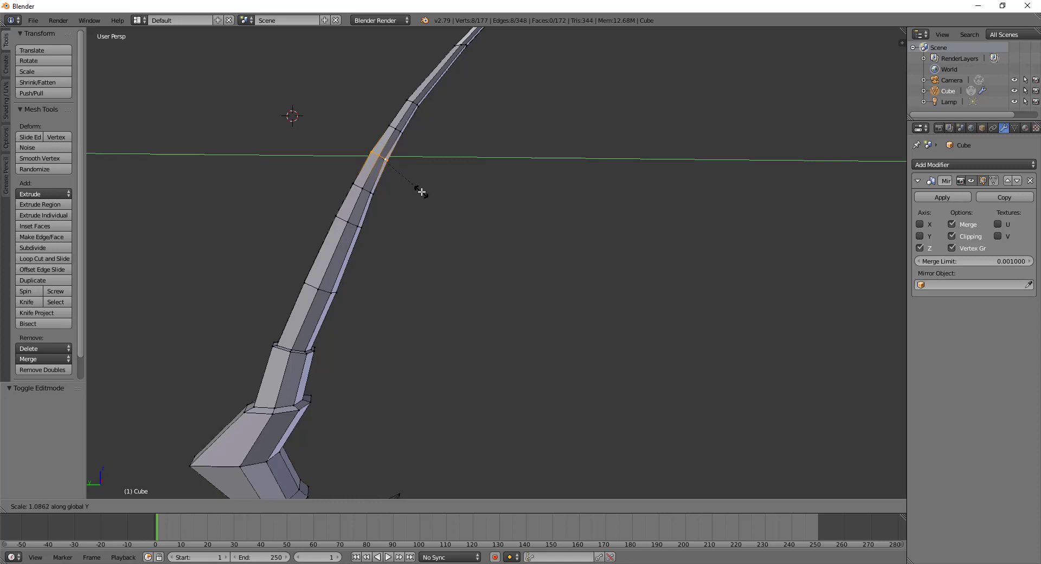
click(421, 190)
key(g)
key(y)
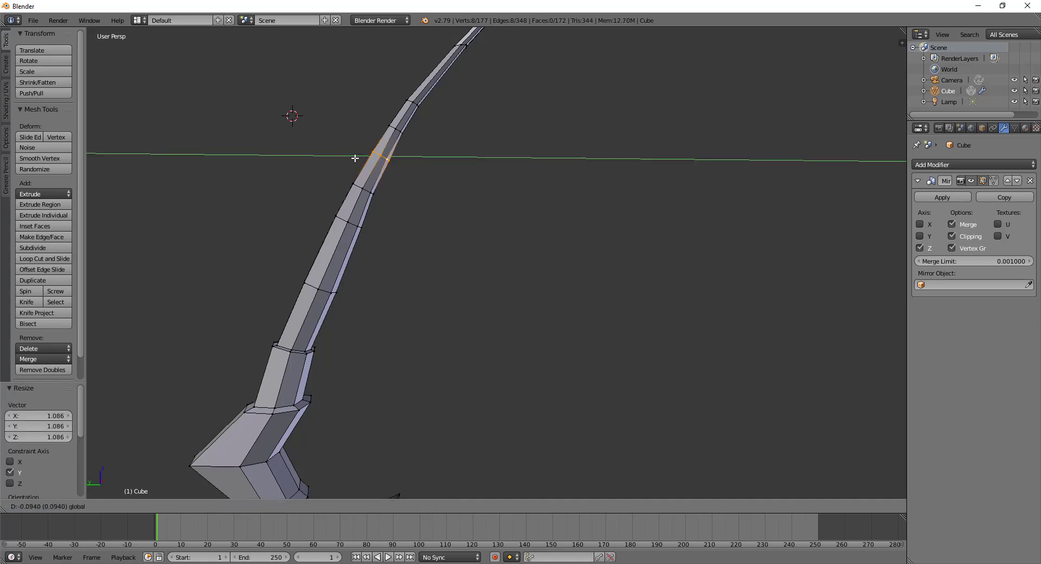
click(355, 157)
Check the bend, then scale a ring loop higher up the limb along Y
key(Tab)
scroll(412, 181, down, 3)
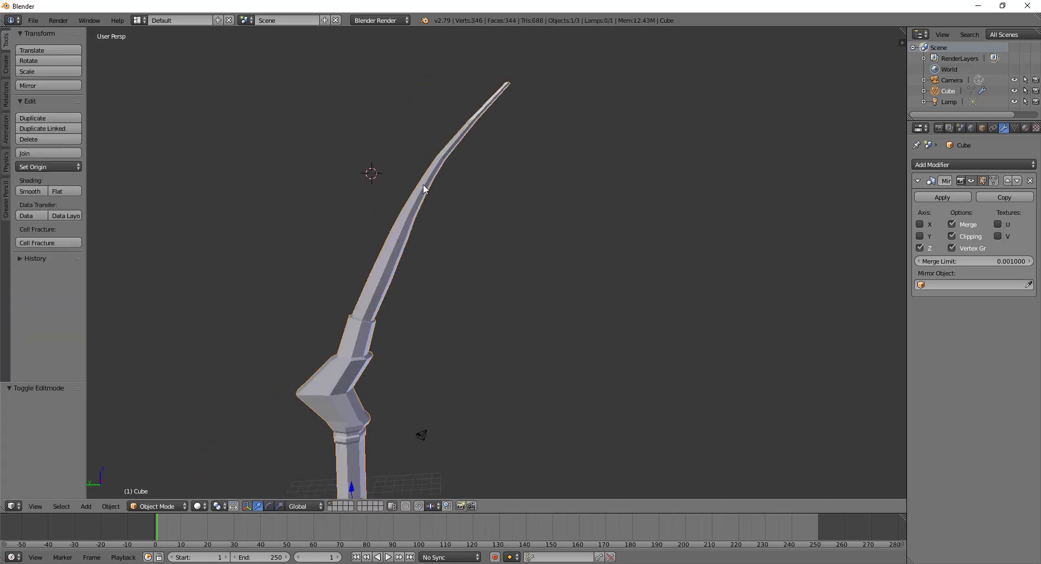
scroll(456, 207, down, 1)
middle_drag(457, 212, 461, 238)
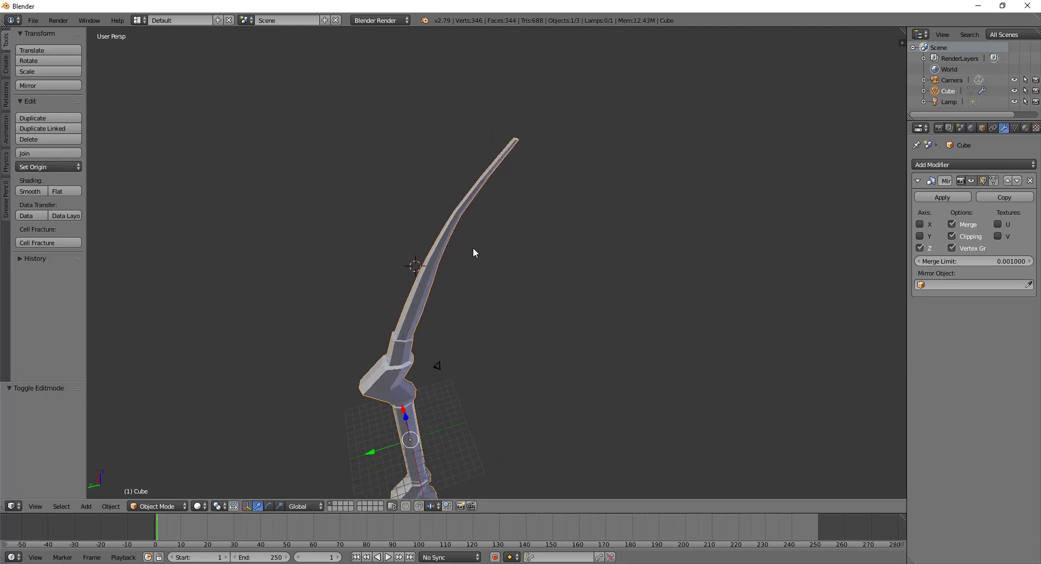
key(Tab)
scroll(453, 196, up, 2)
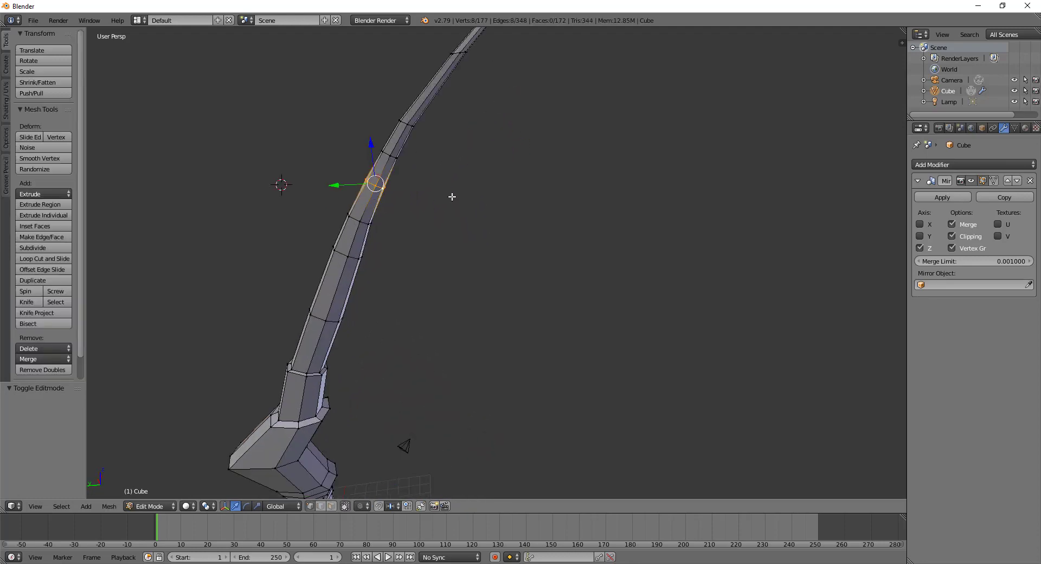
right_click(400, 129)
alt+right_click(402, 123)
alt+right_click(403, 121)
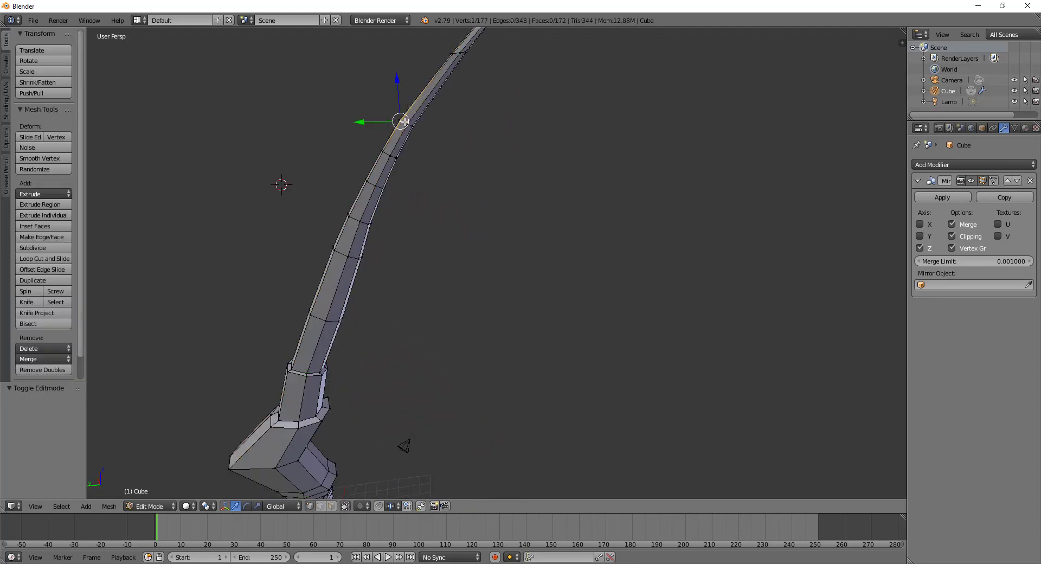
key(s)
key(y)
key(Return)
key(Tab)
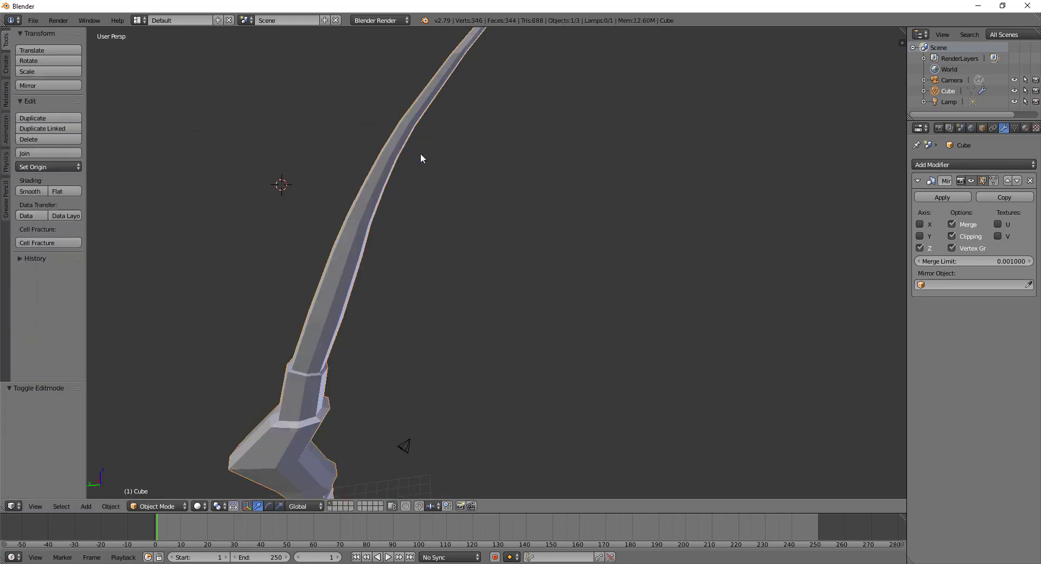
Narrow a mid-limb loop to 0.874 on Y, shift it 0.137 along Y, and move its neighbouring loop along Y
mouse_move(421, 153)
middle_down()
mouse_move(558, 208)
mouse_move(723, 208)
mouse_move(502, 177)
middle_up()
scroll(463, 230, up, 3)
key(Tab)
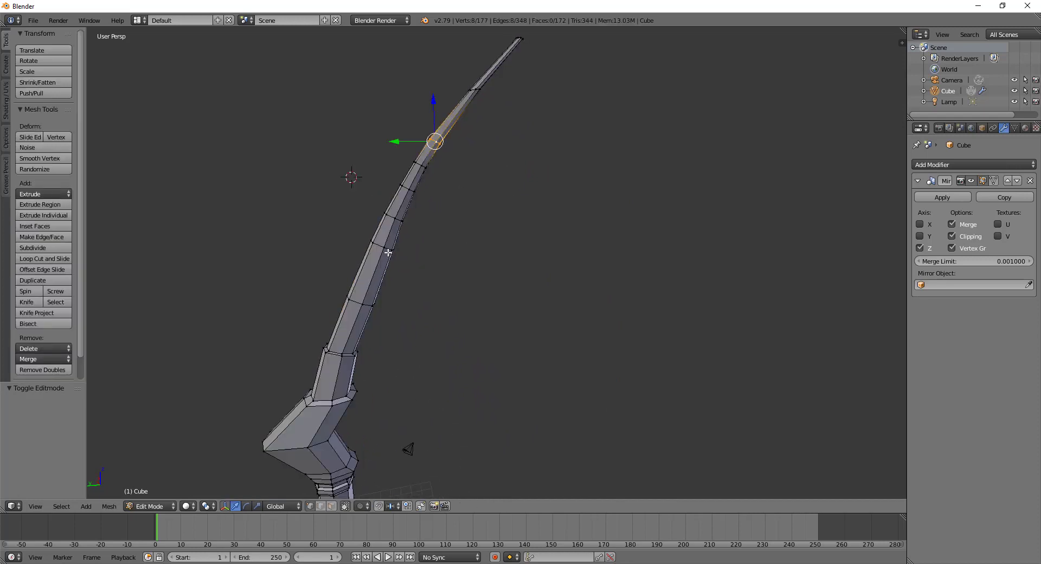
right_click(383, 246)
alt+right_click(382, 245)
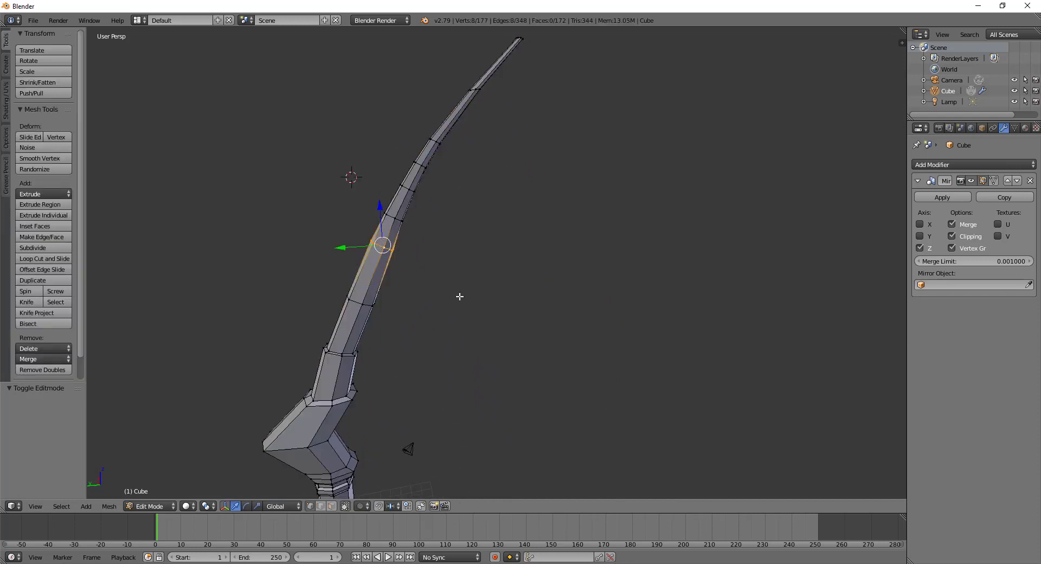
key(s)
key(x)
key(y)
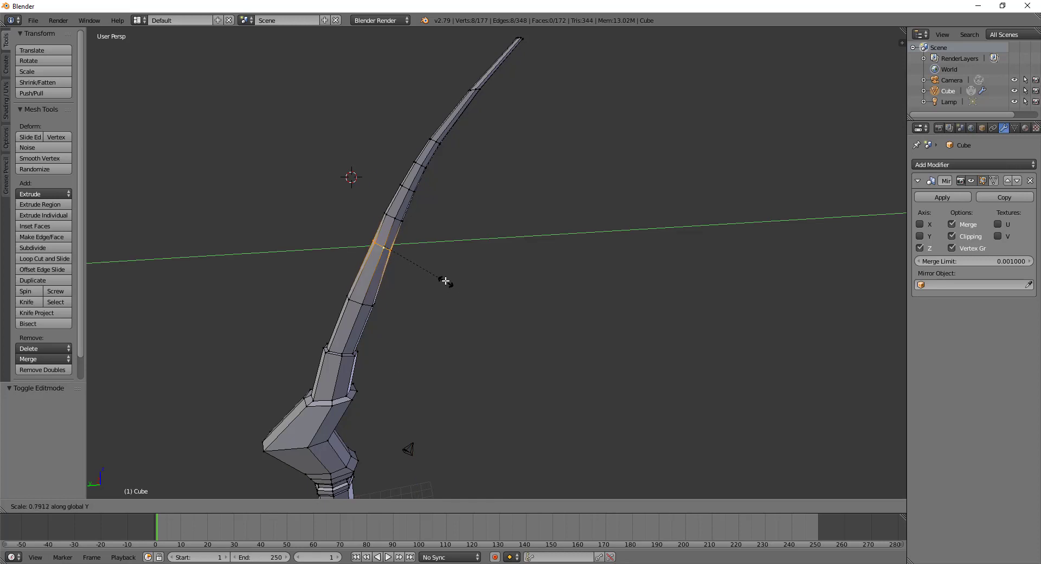
click(453, 283)
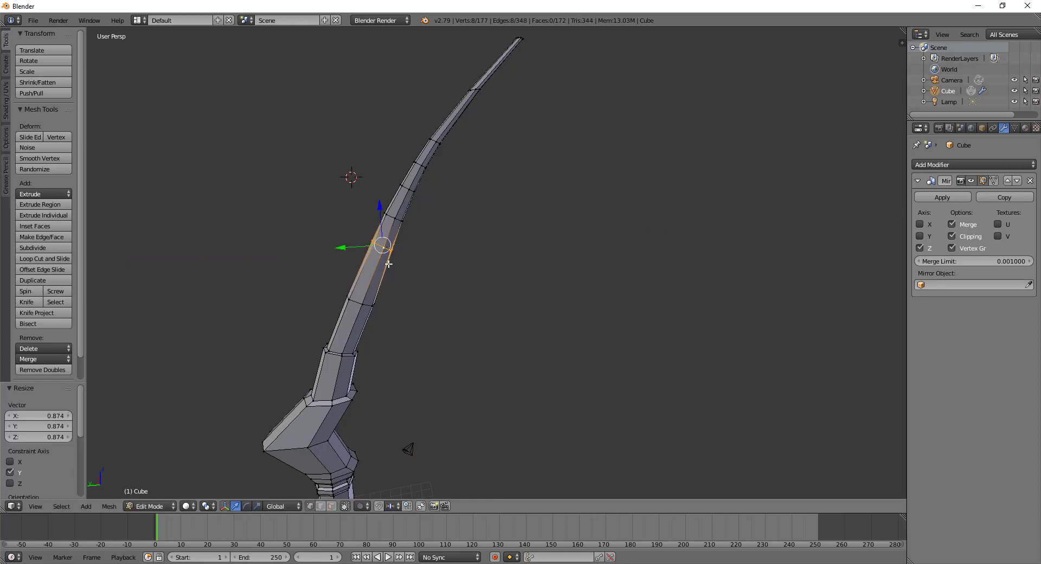
drag(339, 247, 339, 247)
alt+right_click(358, 302)
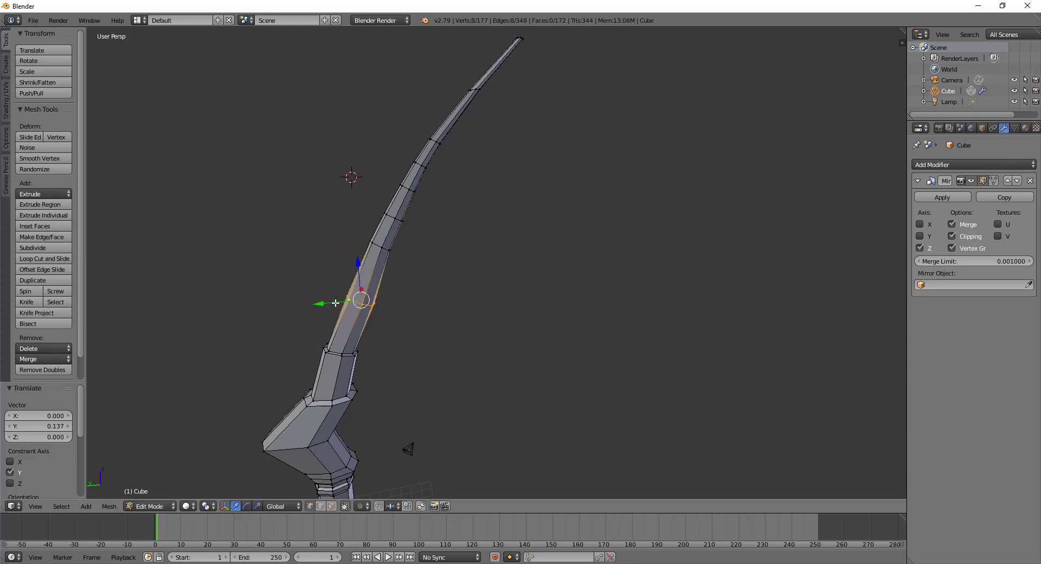
drag(333, 302, 333, 302)
Return to Object Mode and view the whole bow side-on
key(Tab)
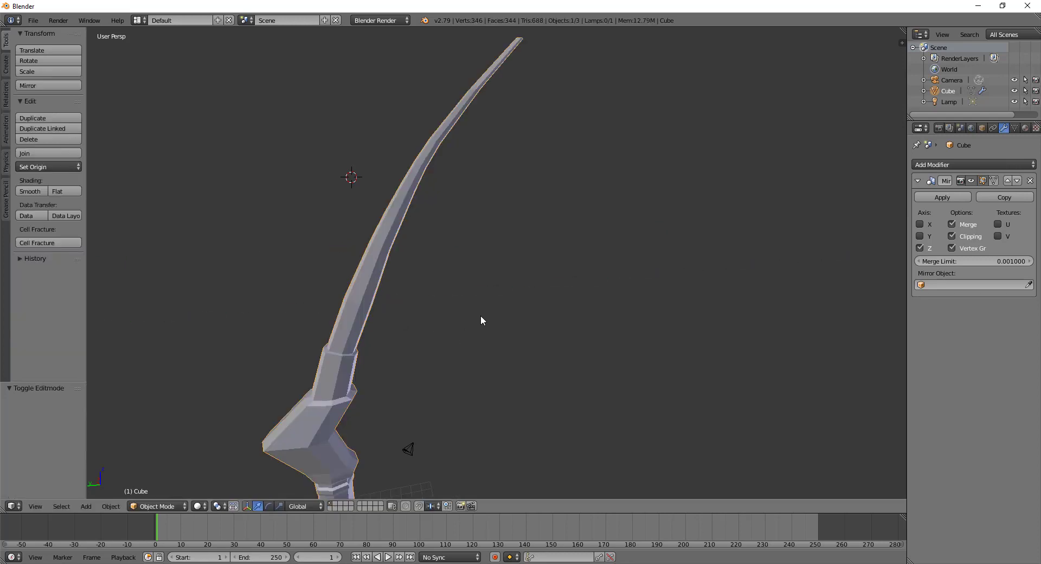
scroll(480, 314, down, 4)
mouse_move(515, 283)
middle_down()
mouse_move(487, 267)
mouse_move(513, 279)
mouse_move(510, 311)
middle_up()
scroll(487, 267, down, 3)
Select the upper limb's tip end faces and extrude them outward
scroll(509, 313, up, 3)
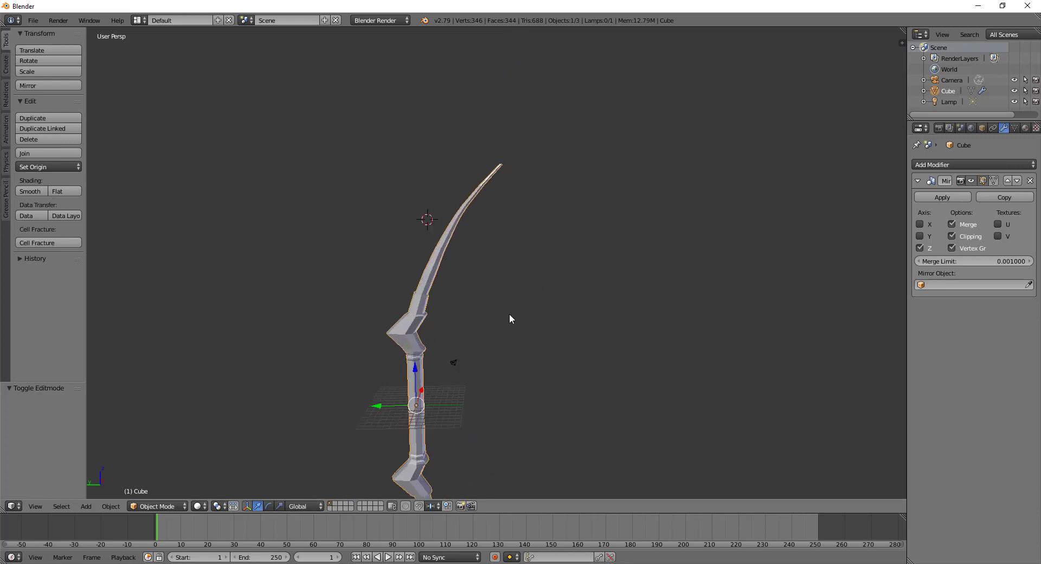
scroll(505, 206, up, 2)
key(Tab)
scroll(490, 288, up, 3)
scroll(463, 215, up, 1)
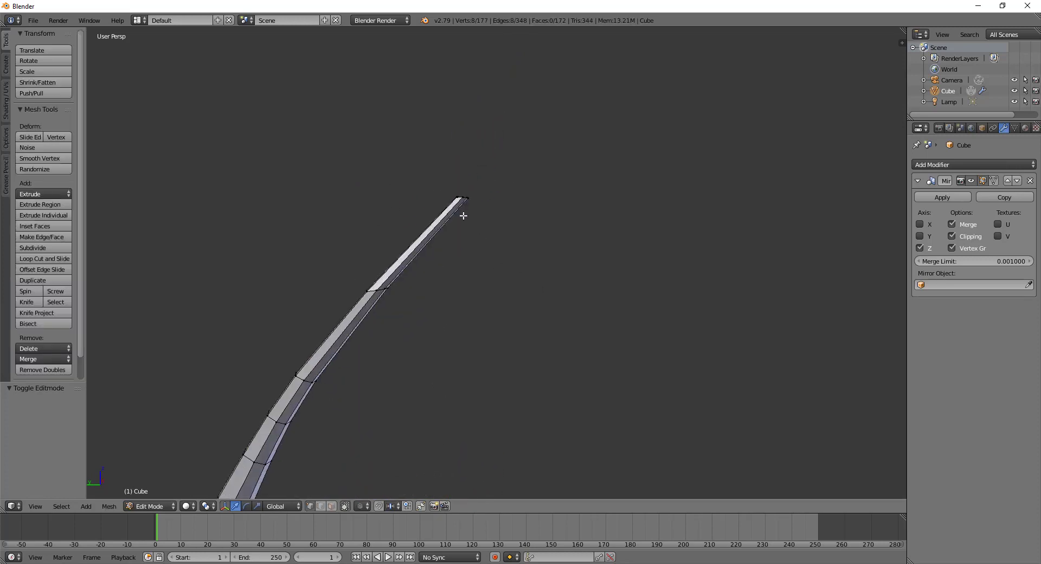
middle_drag(463, 216, 459, 247)
right_click(452, 271)
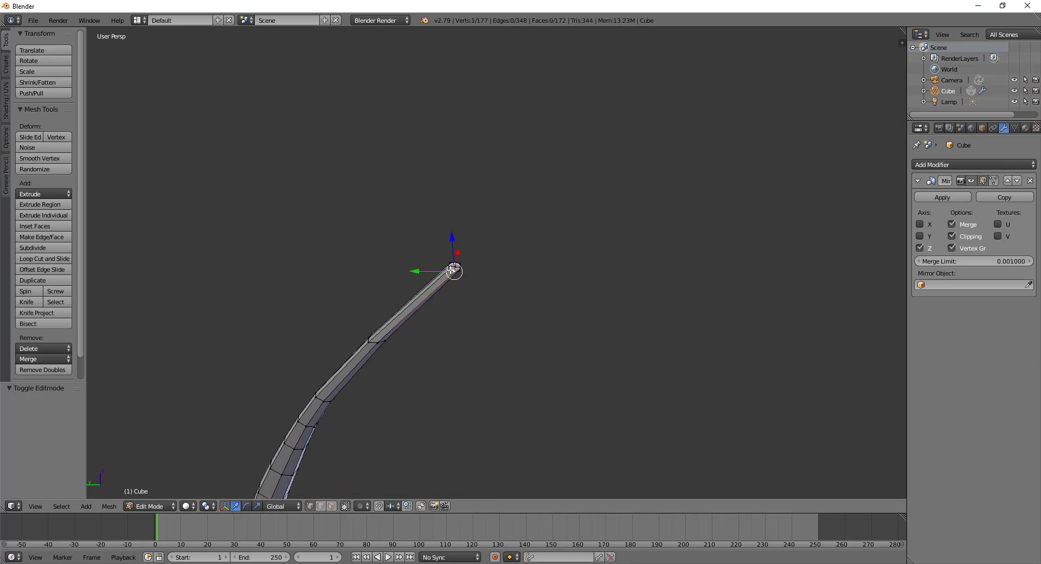
key(ctrl+KP_Add)
key(ctrl+KP_Add)
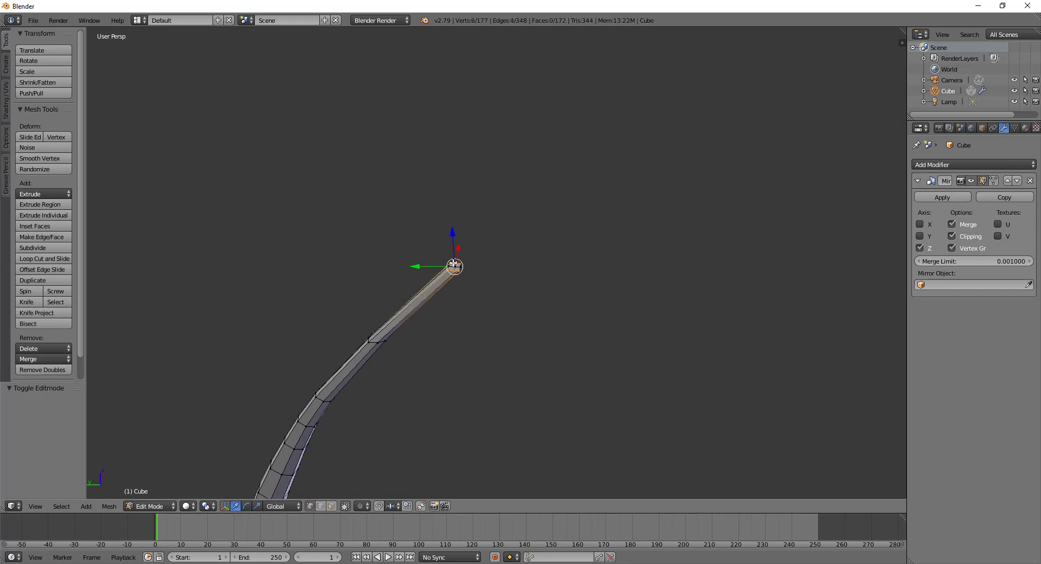
key(ctrl+KP_Add)
middle_drag(496, 301, 502, 278)
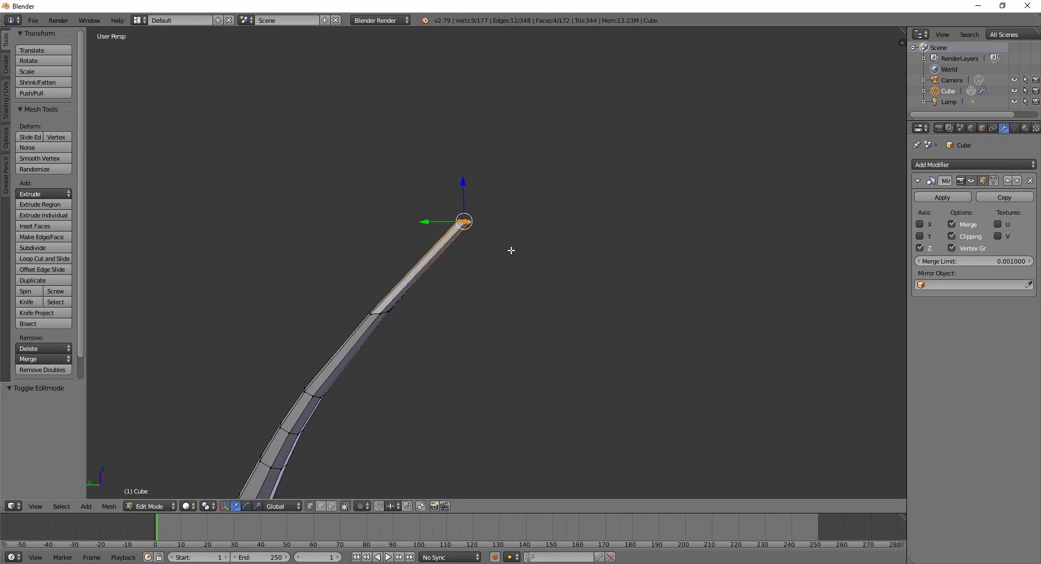
key(e)
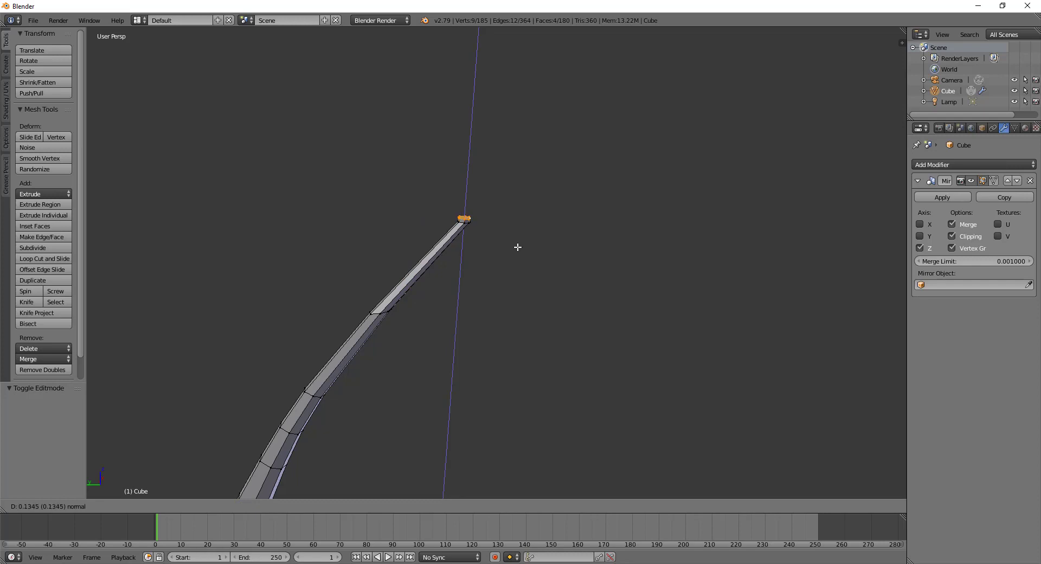
click(518, 248)
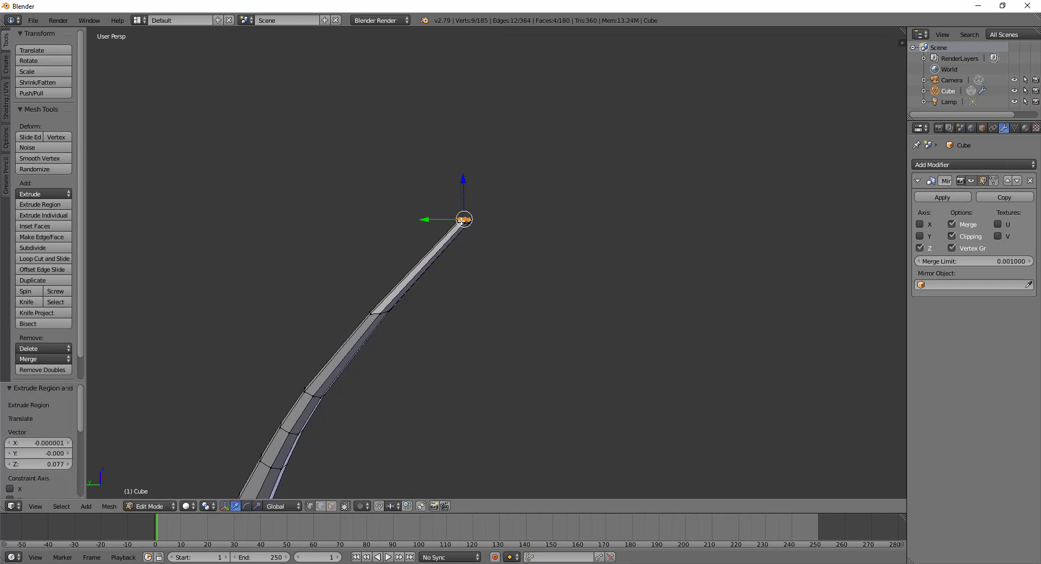
Trial-rotate the extruded tip segment about X, then undo to keep it straight
key(ctrl+KP_Add)
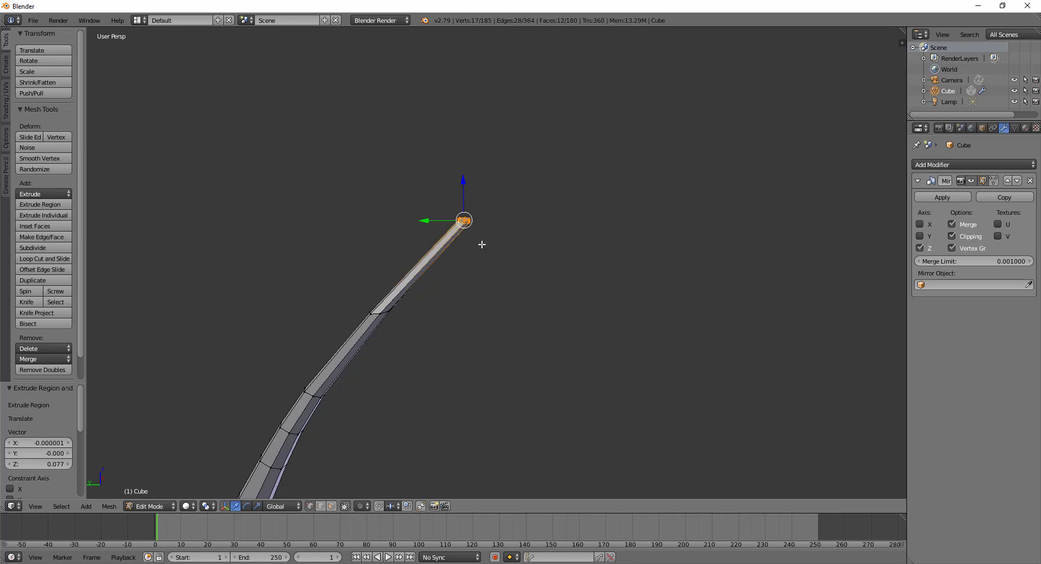
key(r)
key(x)
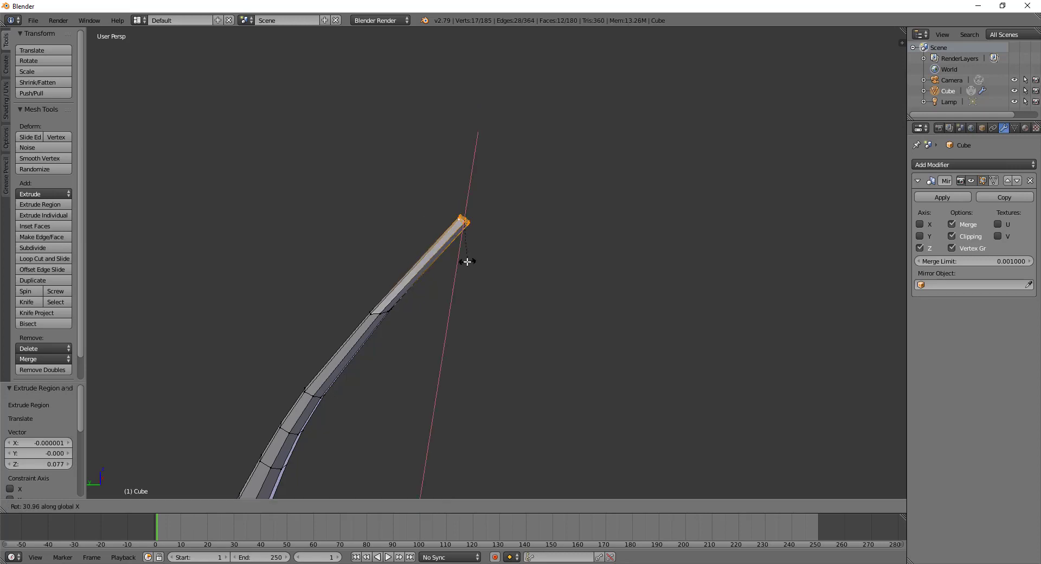
click(466, 262)
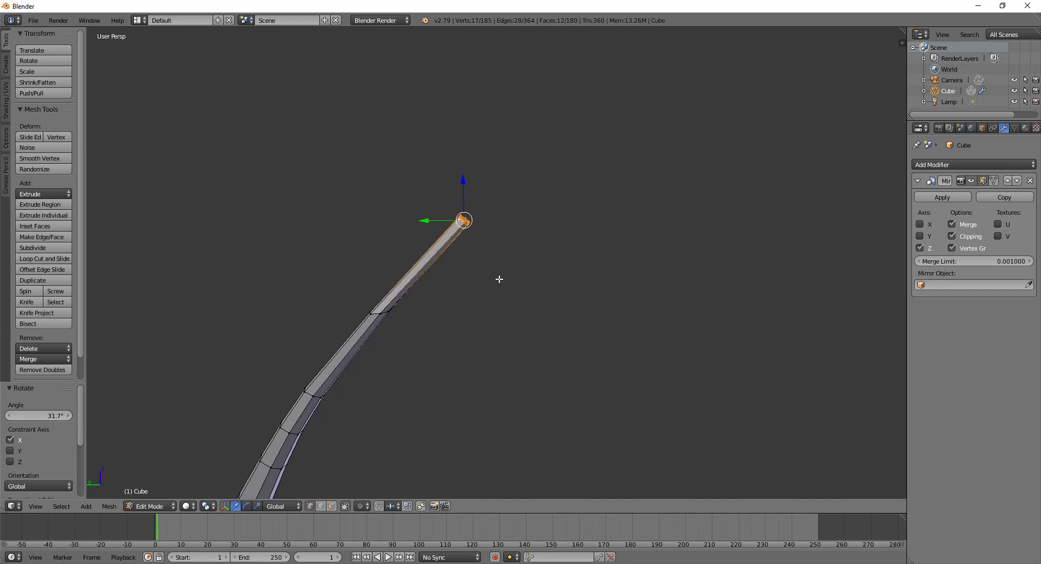
key(r)
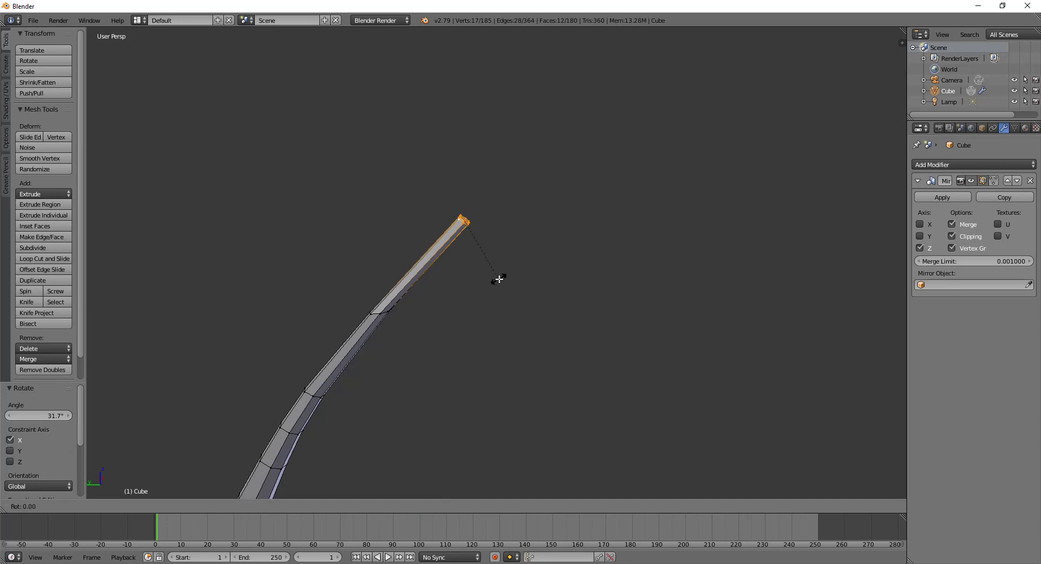
key(x)
click(487, 277)
key(ctrl+z)
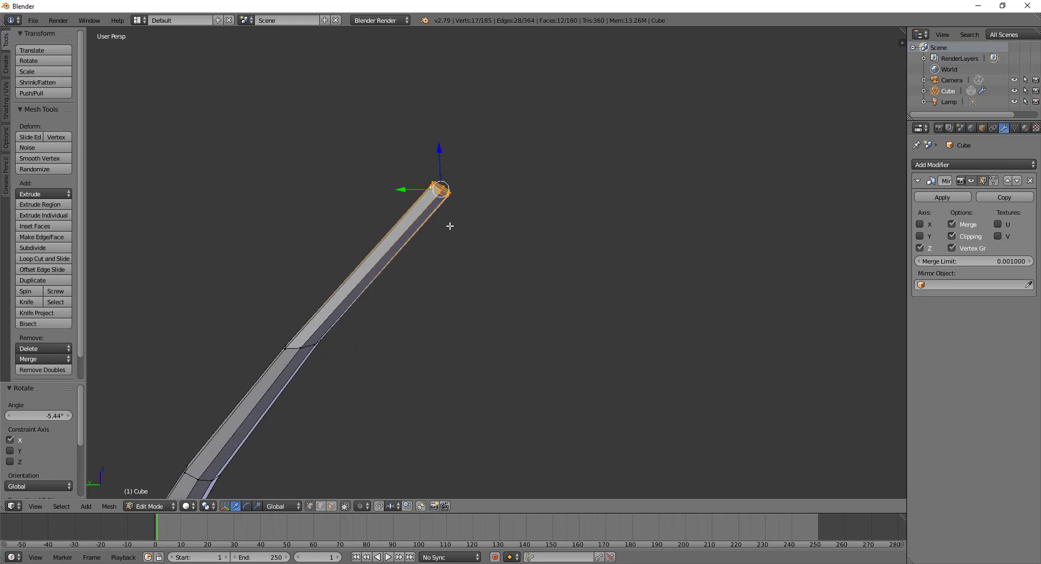
key(ctrl+z)
key(ctrl+z)
key(ctrl+z)
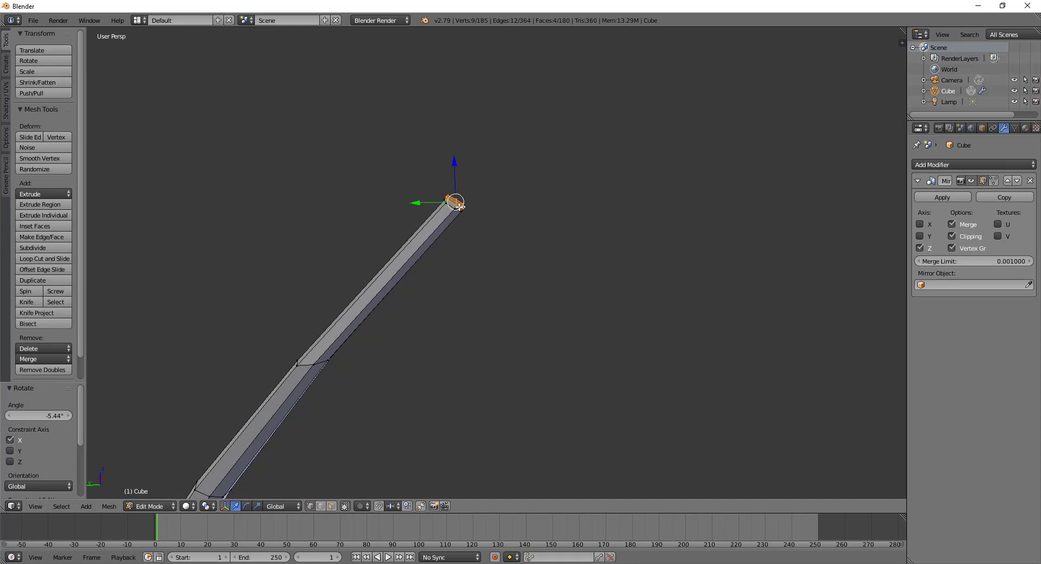
key(ctrl+r)
Add a loop cut slid toward the tip and select the tip's end faces
click(453, 217)
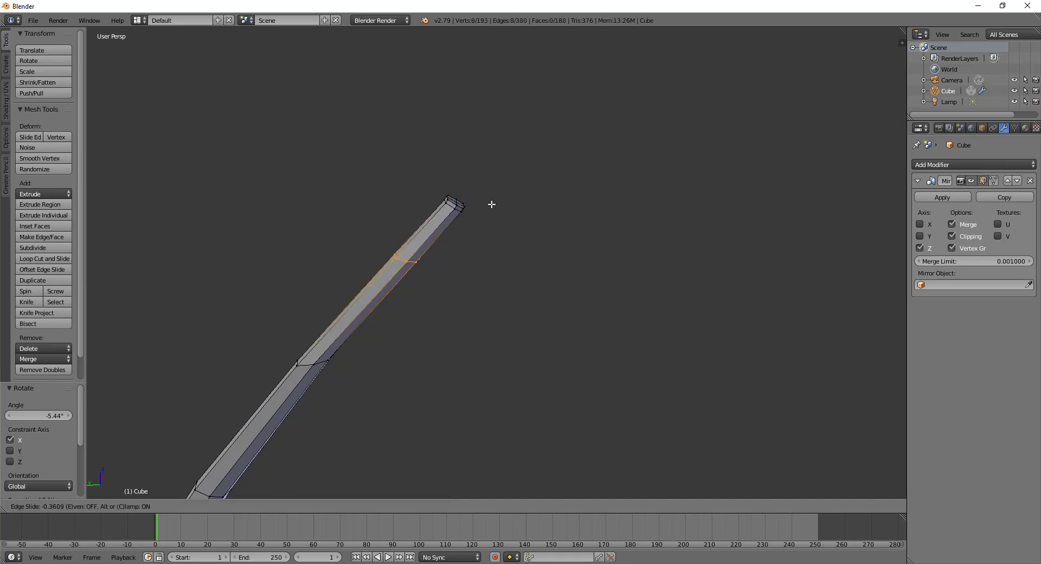
click(539, 193)
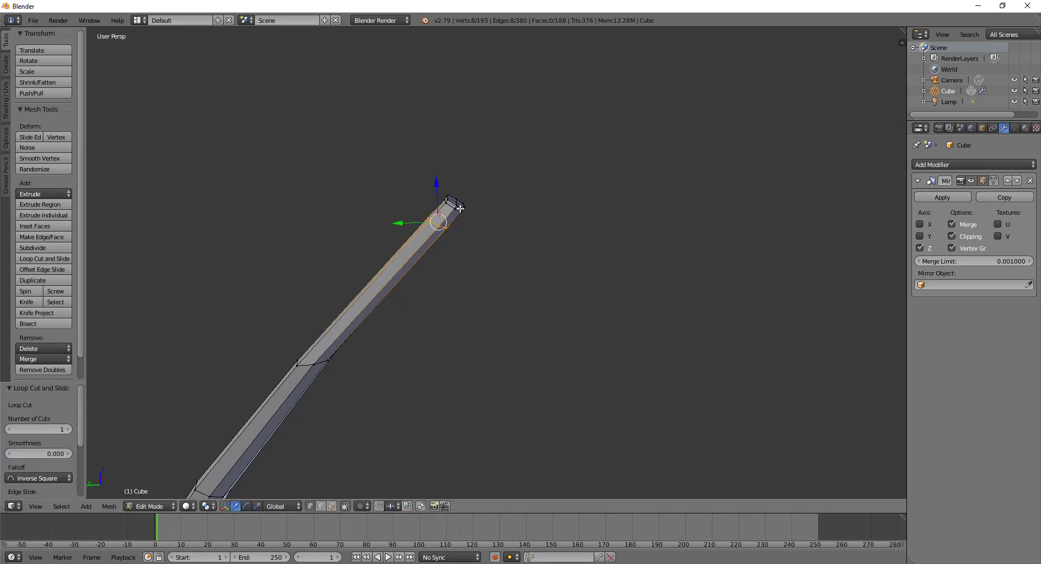
right_click(450, 201)
shift+right_click(453, 204)
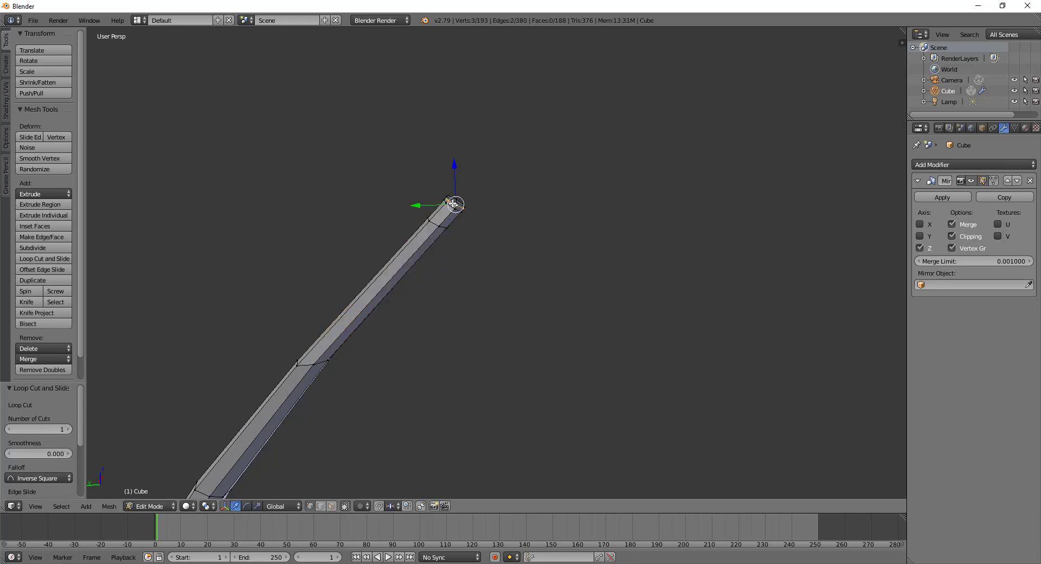
middle_drag(454, 204, 439, 242)
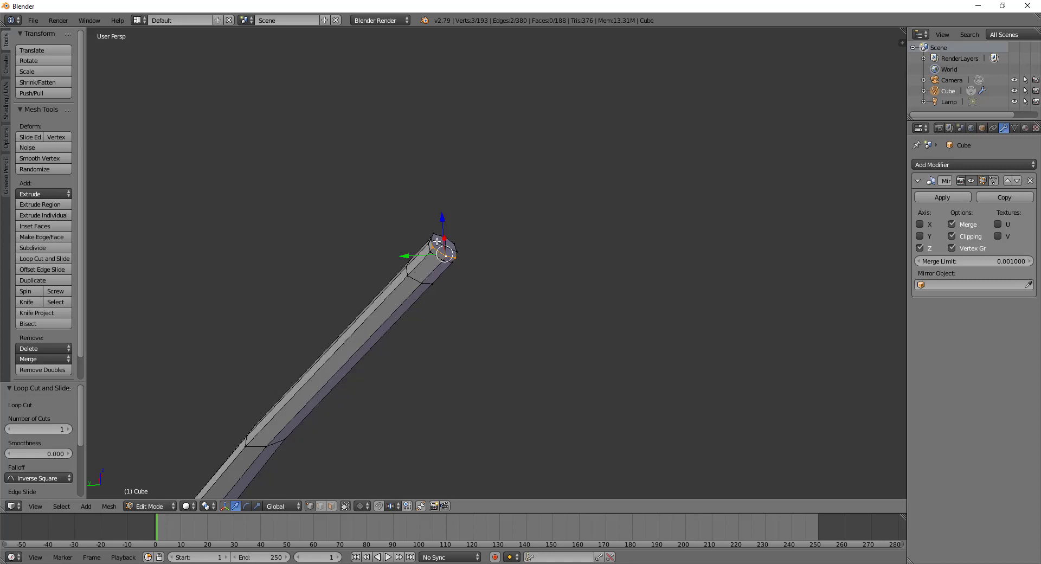
alt+shift+right_click(446, 245)
key(ctrl+z)
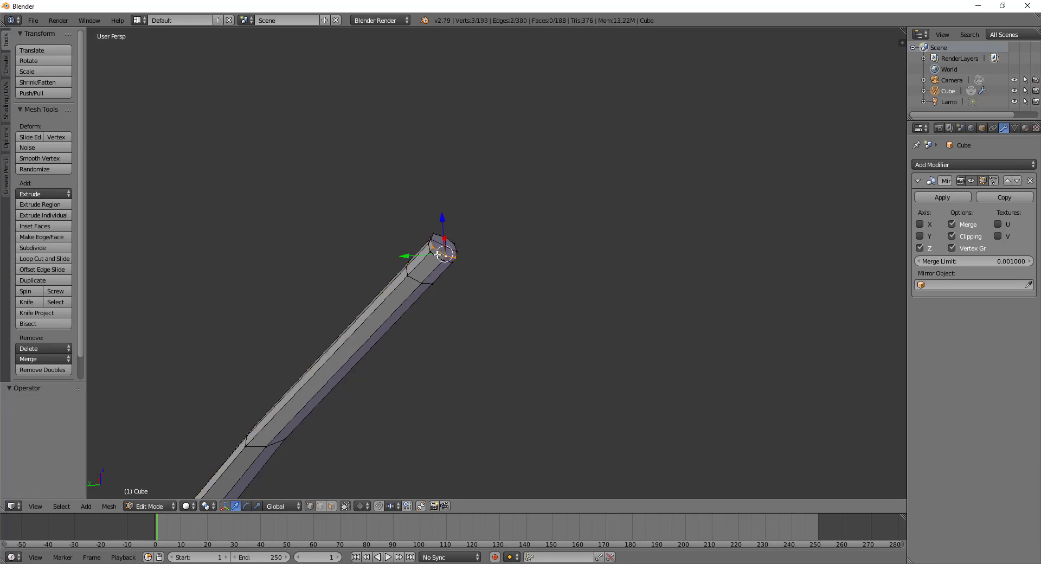
shift+right_click(435, 238)
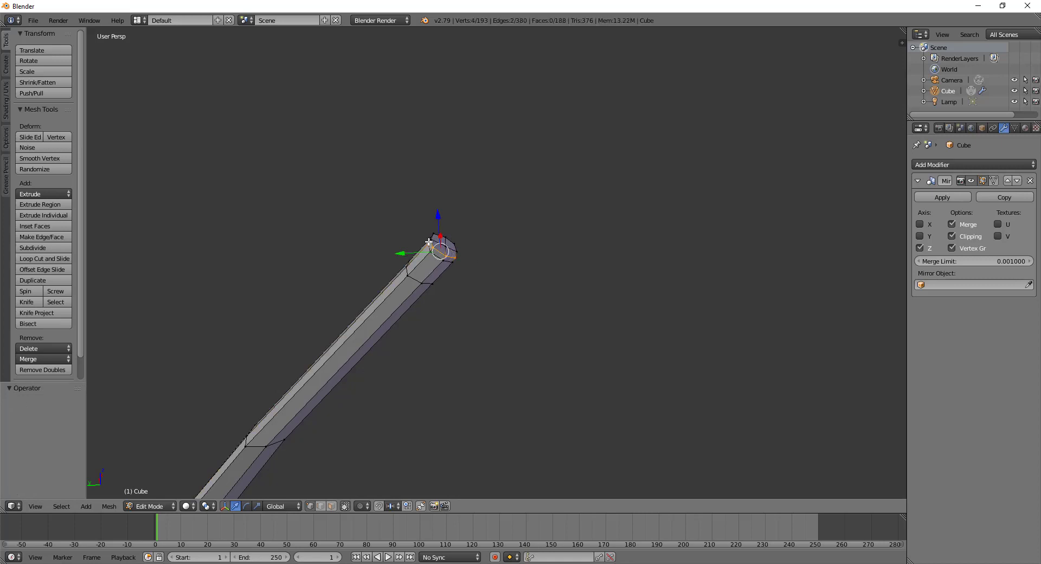
shift+right_click(446, 245)
shift+right_click(441, 239)
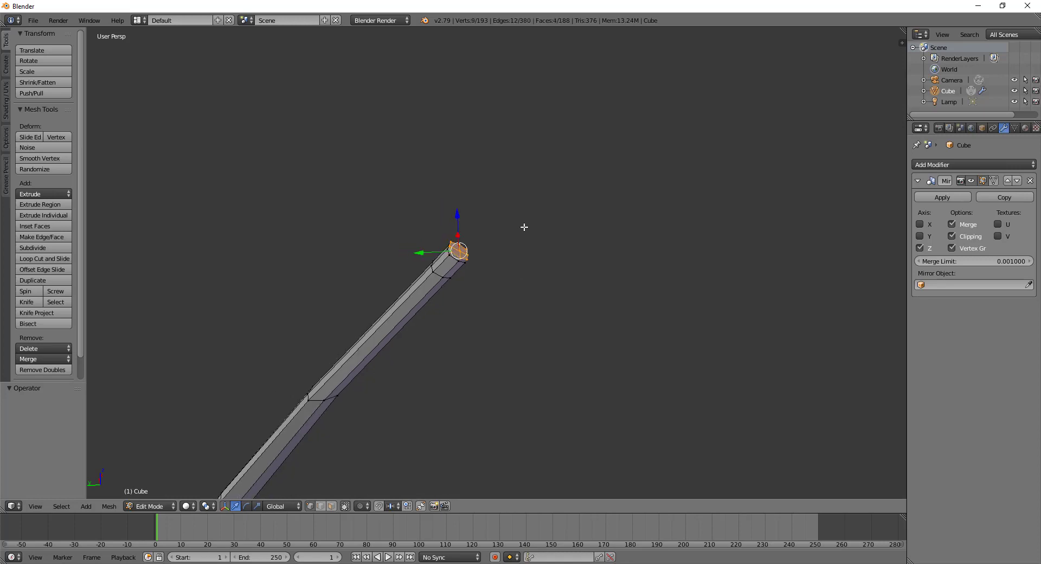
Extrude the tip faces, scale them up to flare, then narrow them along X
key(e)
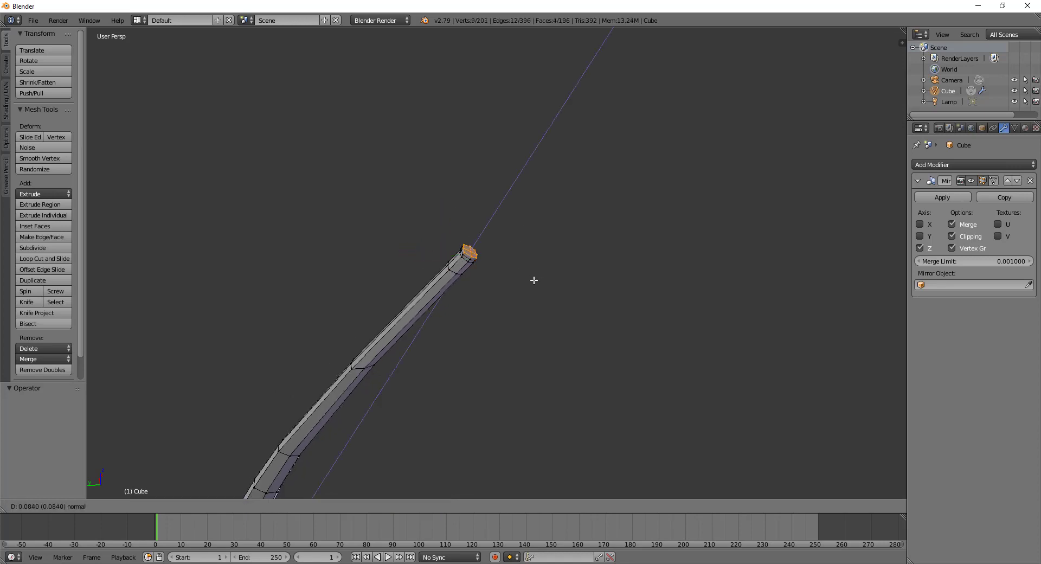
click(535, 282)
key(s)
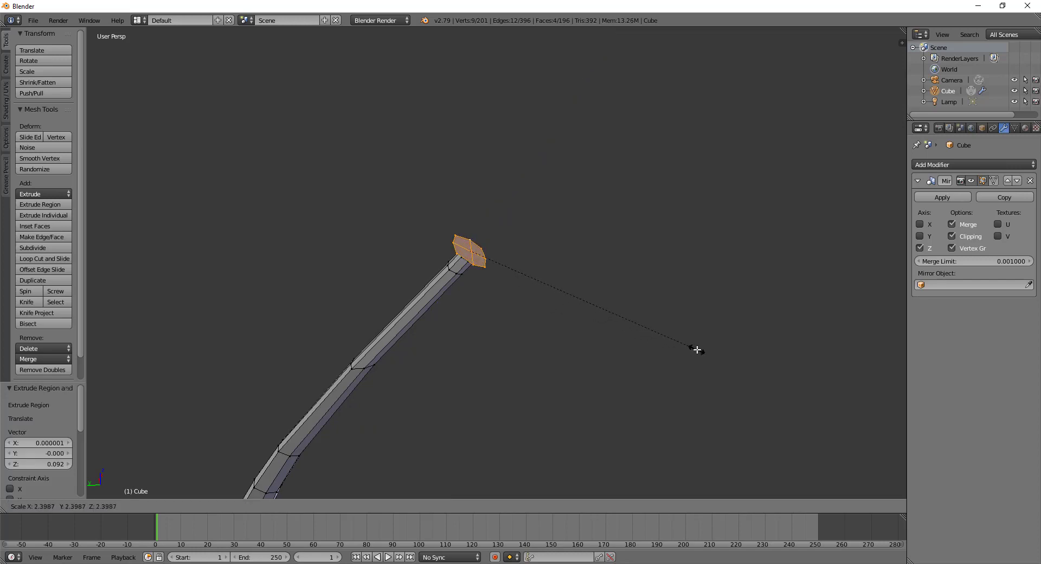
click(696, 350)
key(s)
key(x)
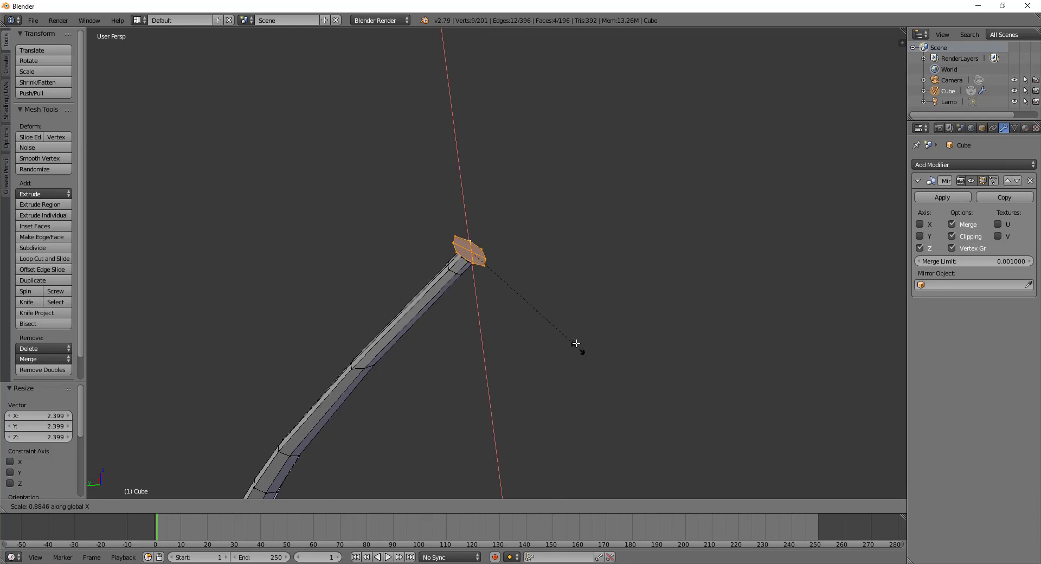
click(558, 309)
middle_drag(539, 295, 536, 273)
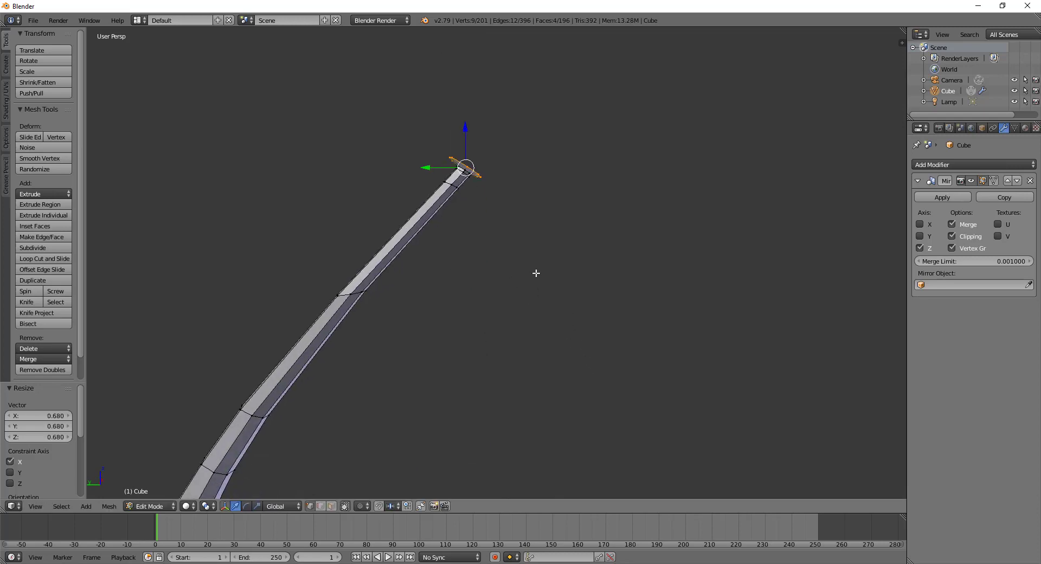
Extrude a 1.42-long segment, scale it to a 0.098 point, and raise it 0.333 on Z
key(e)
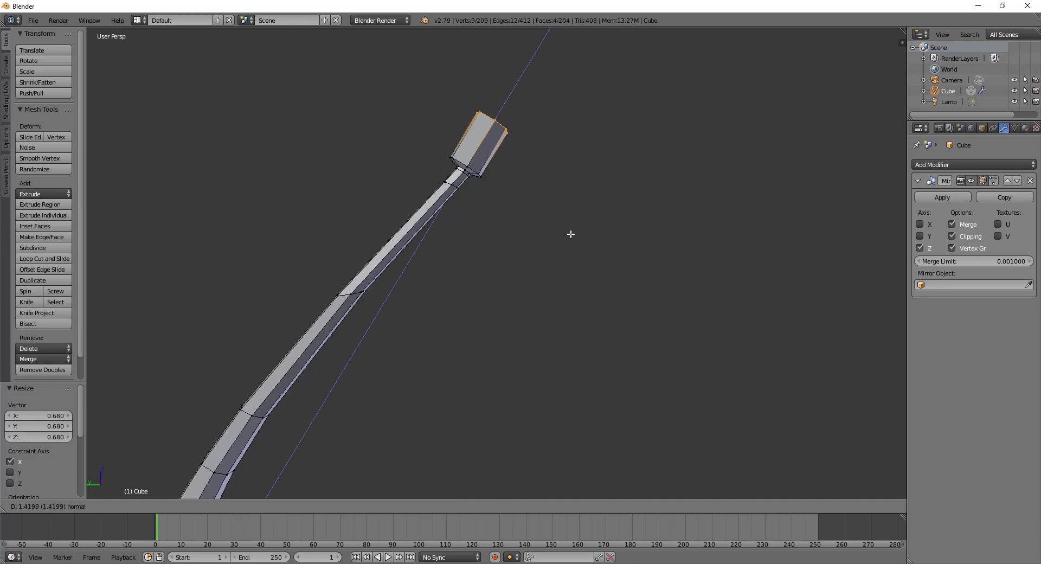
click(570, 234)
key(s)
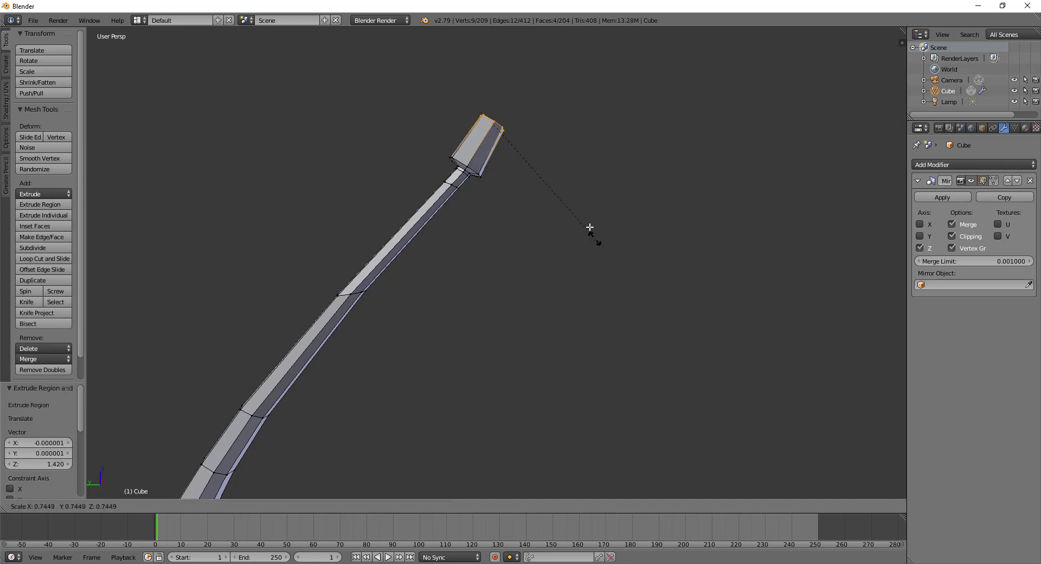
click(512, 126)
key(g)
key(z)
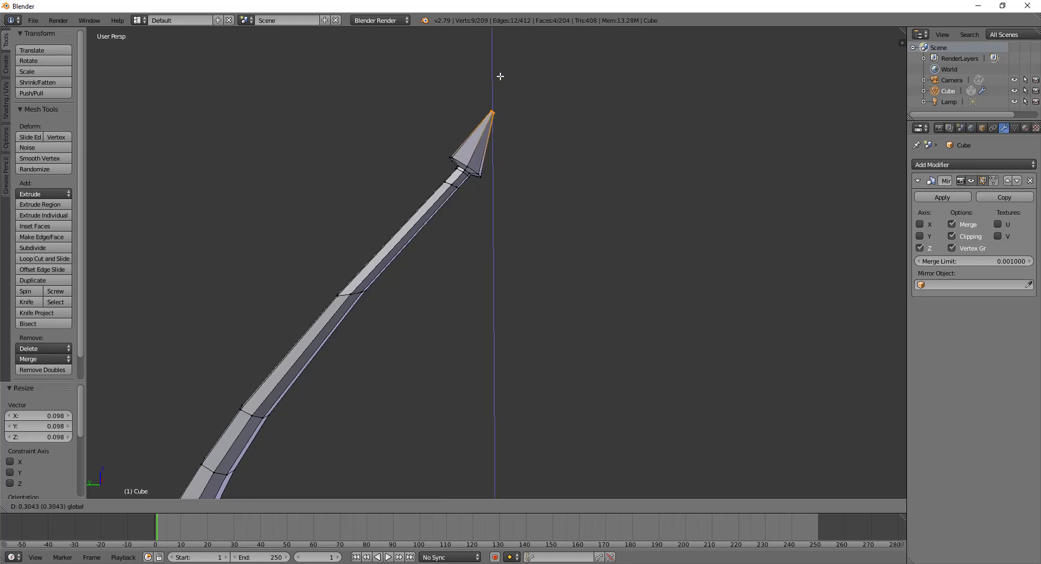
click(500, 77)
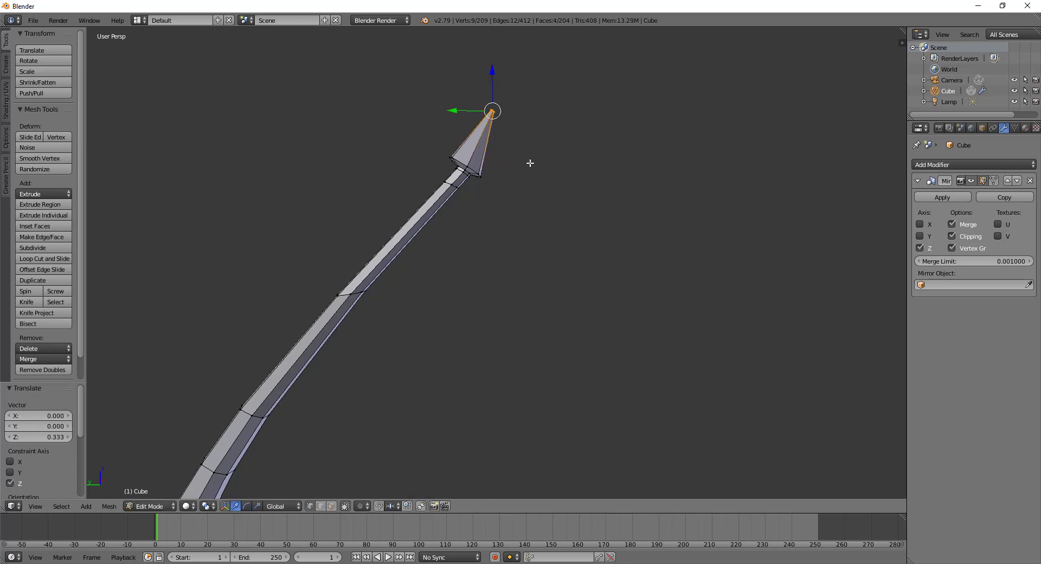
Tilt the spike's point about the X axis
key(r)
key(x)
key(y)
key(x)
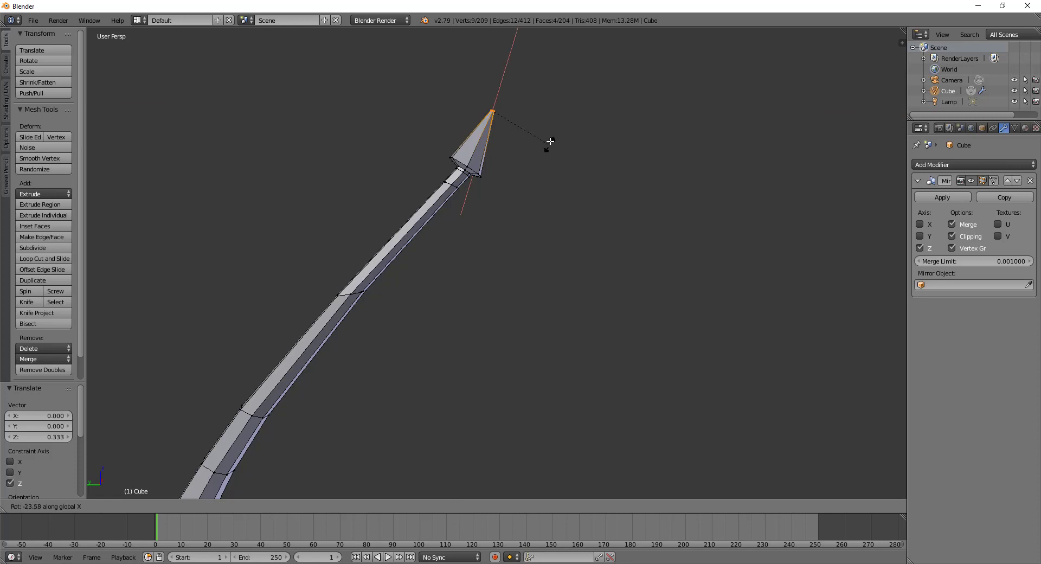
click(551, 123)
scroll(495, 170, up, 1)
scroll(484, 163, up, 2)
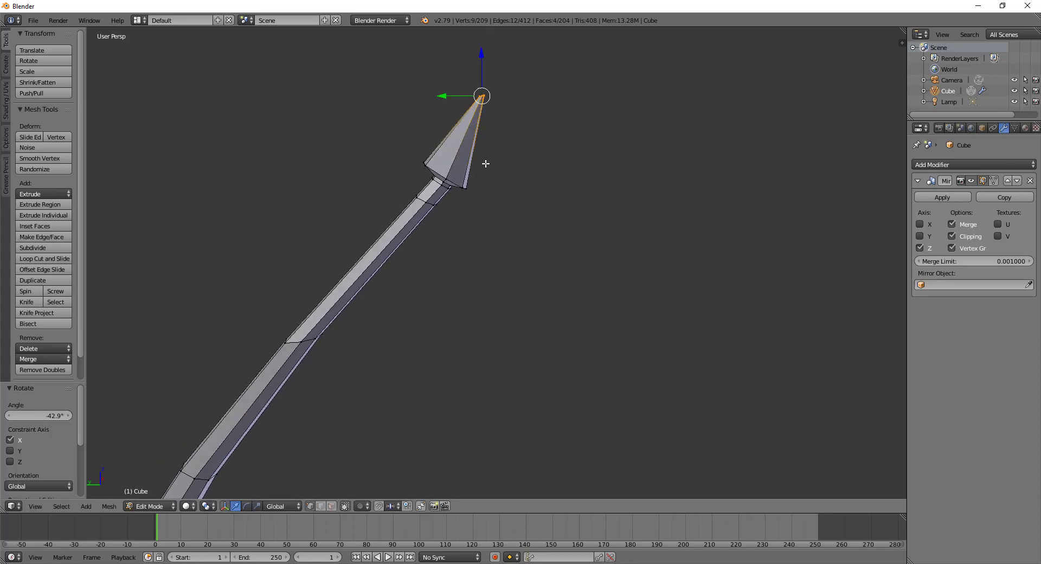
Cut three centred edge loops across the cone tip
key(ctrl+r)
key(Escape)
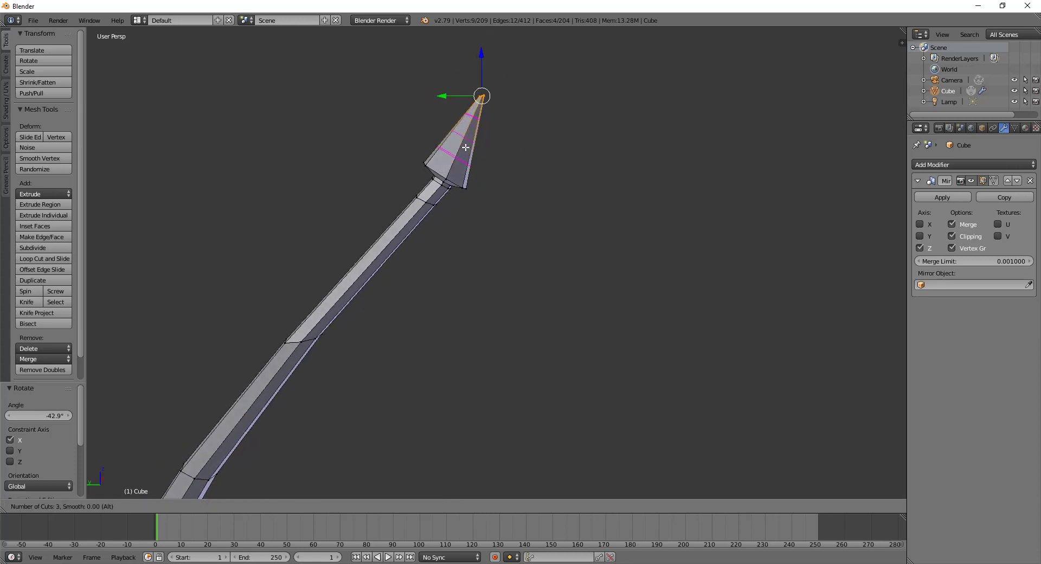
key(ctrl+r)
scroll(466, 146, up, 2)
click(466, 146)
right_click(466, 146)
key(ctrl+r)
shift+middle_drag(477, 155, 477, 159)
Shift the new tip loops along Y, then nudge one loop further along Y
key(a)
alt+right_click(480, 161)
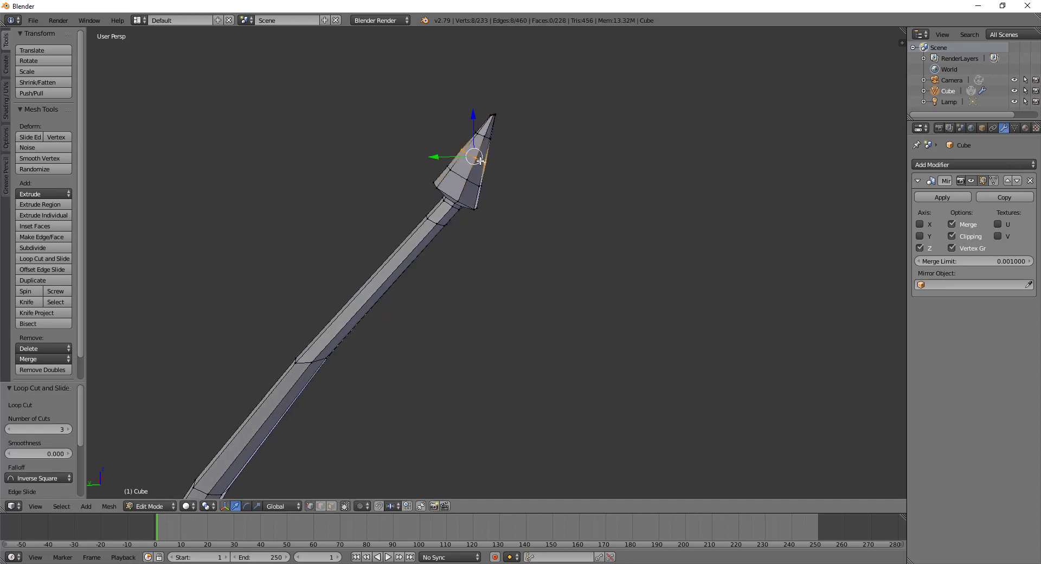
alt+shift+right_click(475, 184)
alt+shift+right_click(487, 139)
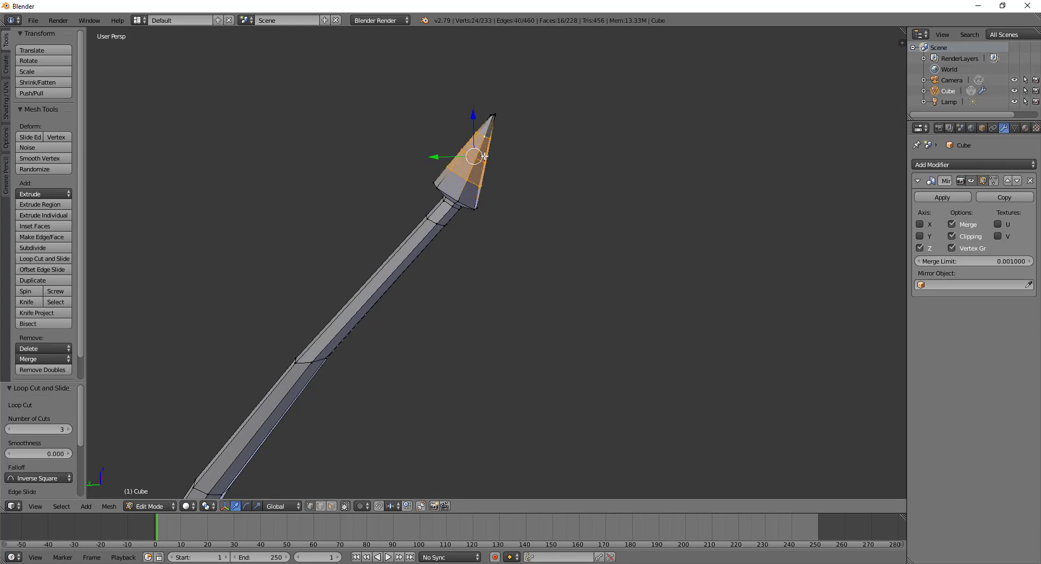
key(g)
key(y)
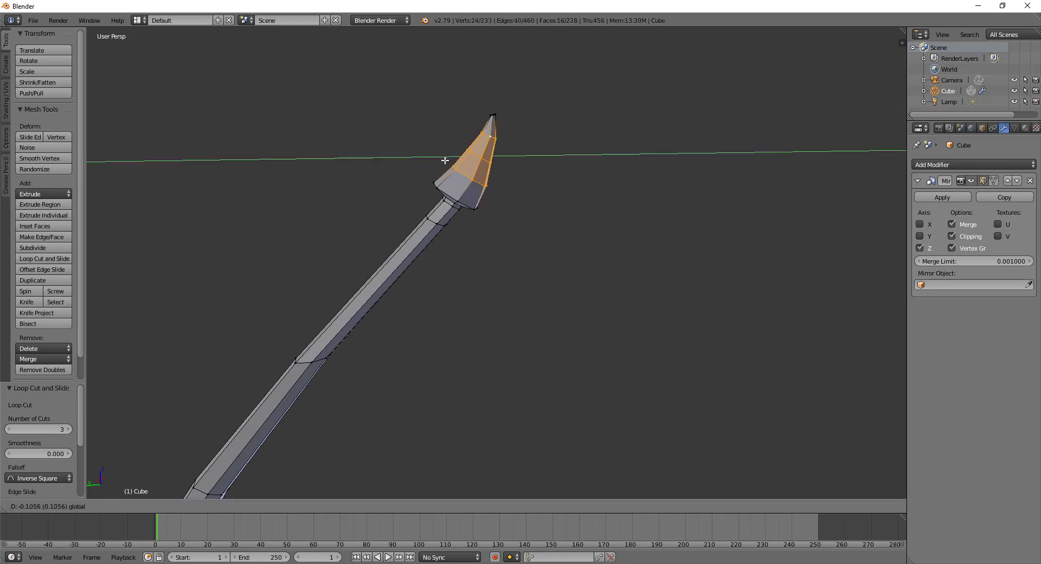
click(445, 161)
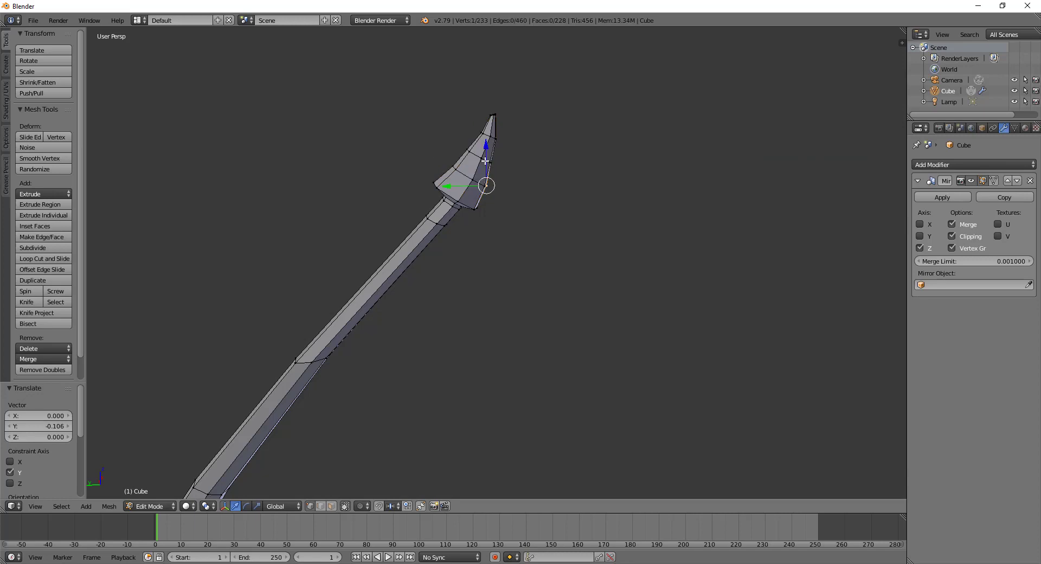
alt+right_click(485, 161)
key(g)
key(y)
click(450, 156)
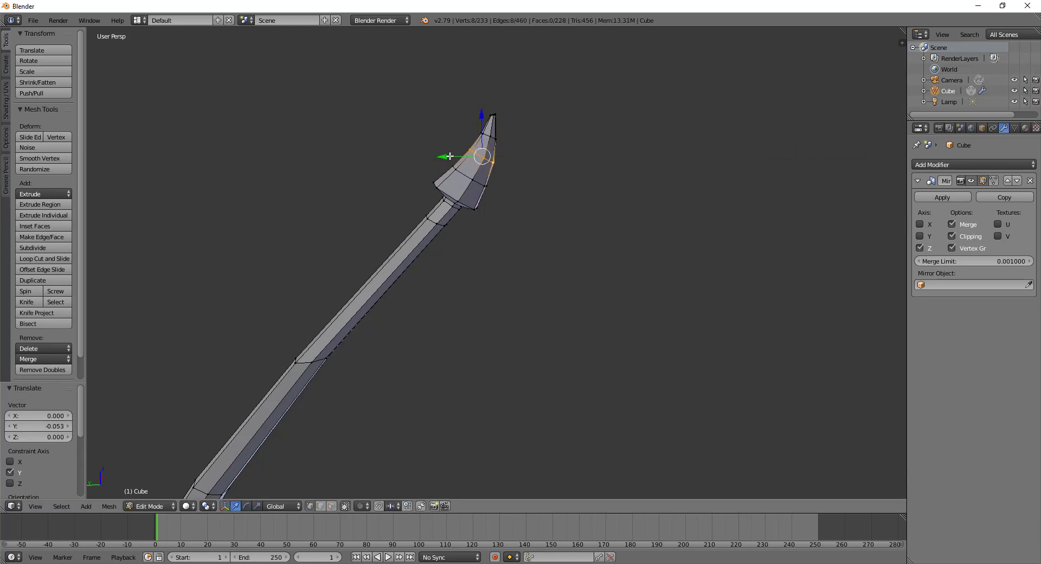
Inspect the tip shape, then select the whole cone tip by growing from one vertex
key(Tab)
mouse_move(491, 187)
middle_down()
mouse_move(510, 232)
mouse_move(469, 386)
mouse_move(505, 297)
mouse_move(535, 314)
mouse_move(530, 324)
middle_up()
scroll(529, 324, up, 3)
mouse_move(576, 157)
middle_down()
mouse_move(541, 246)
mouse_move(461, 141)
middle_up()
key(Tab)
scroll(461, 142, up, 1)
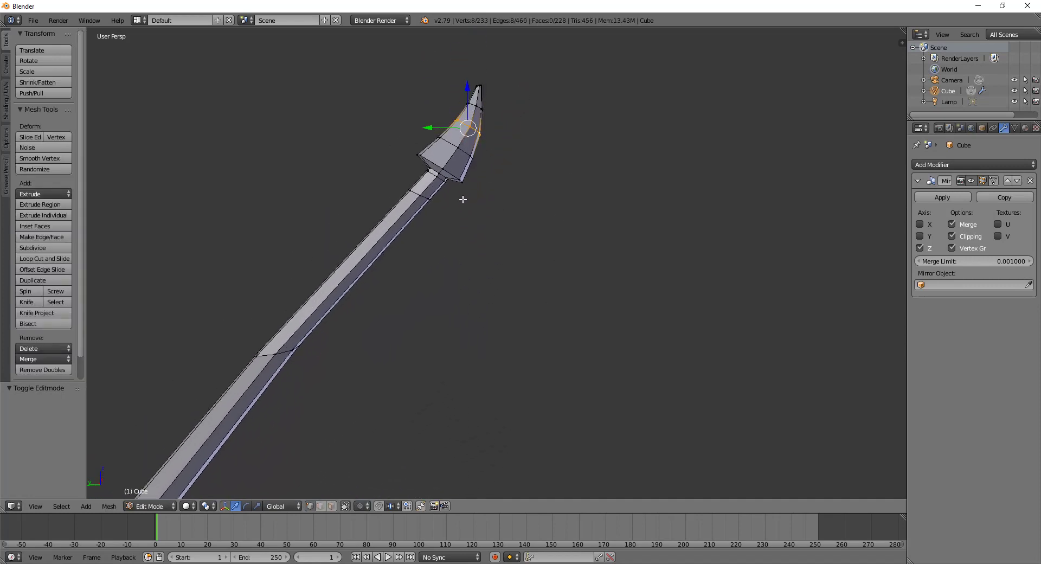
shift+middle_drag(465, 198, 468, 206)
right_click(442, 170)
key(ctrl+KP_Add)
key(ctrl+KP_Add)
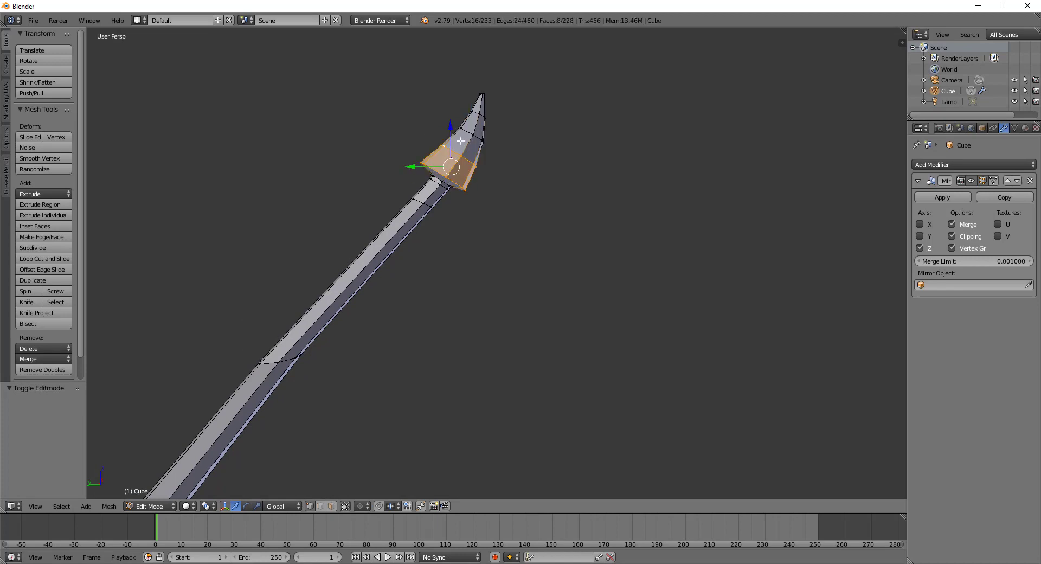
key(ctrl+KP_Add)
key(ctrl+KP_Add)
key(ctrl+KP_Add)
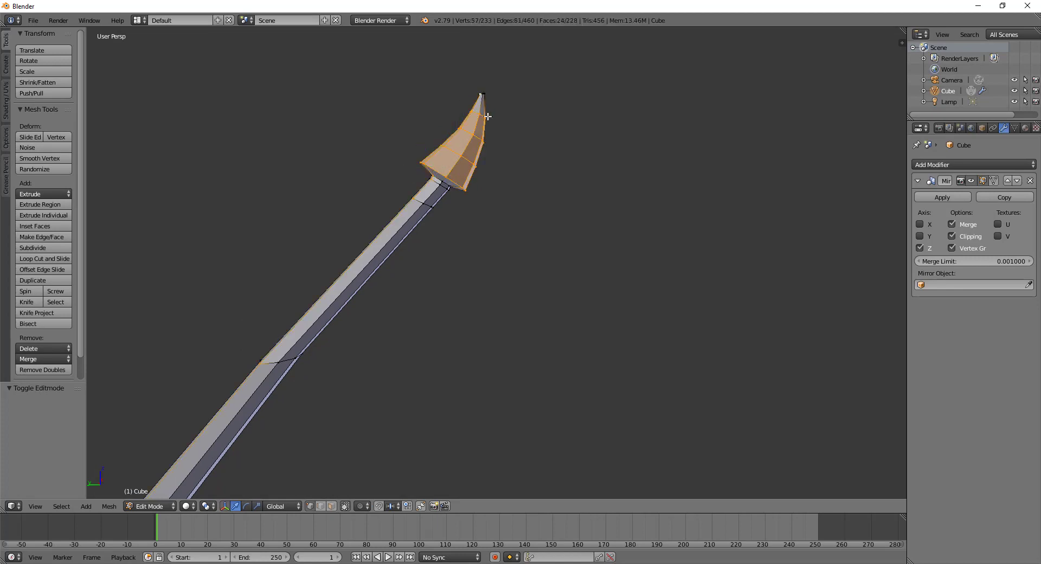
middle_drag(488, 116, 485, 172)
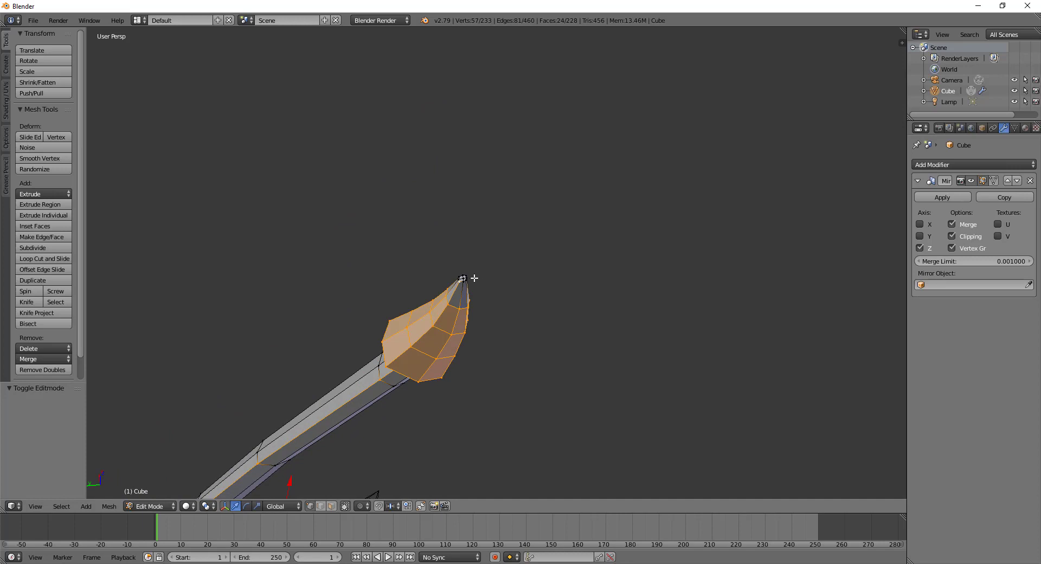
key(ctrl+KP_Subtract)
key(ctrl+KP_Add)
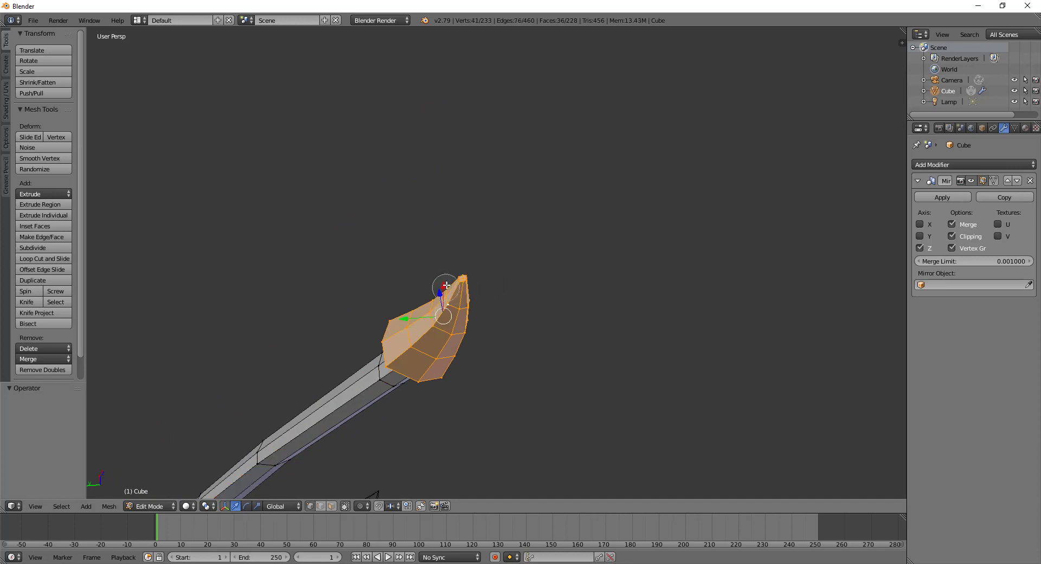
middle_drag(544, 413, 549, 358)
Scale the tip by 1.388, move it 0.395 on Z and -0.212 on Y, then exit to Object Mode
key(s)
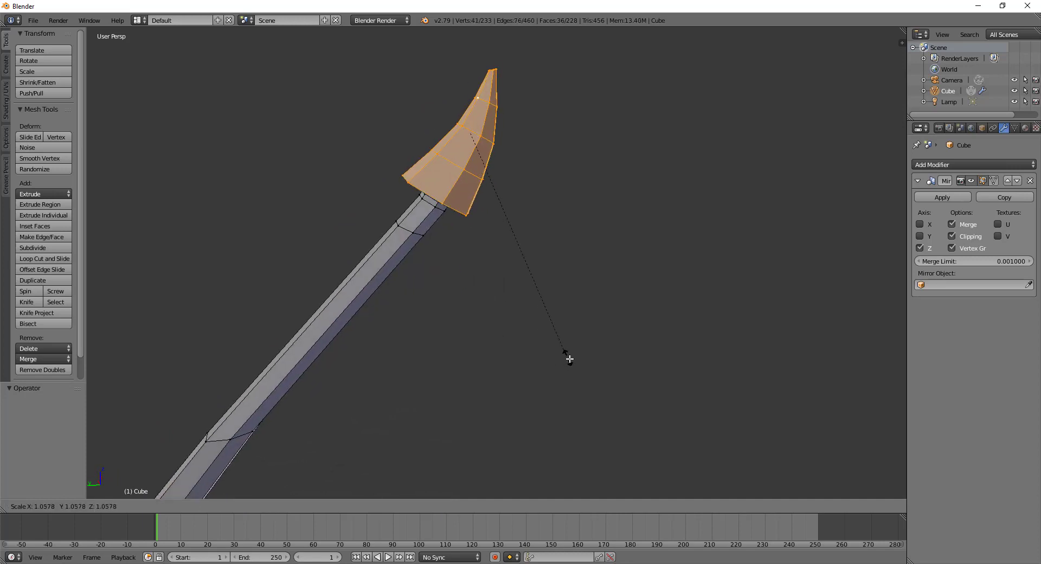
click(633, 392)
key(g)
key(z)
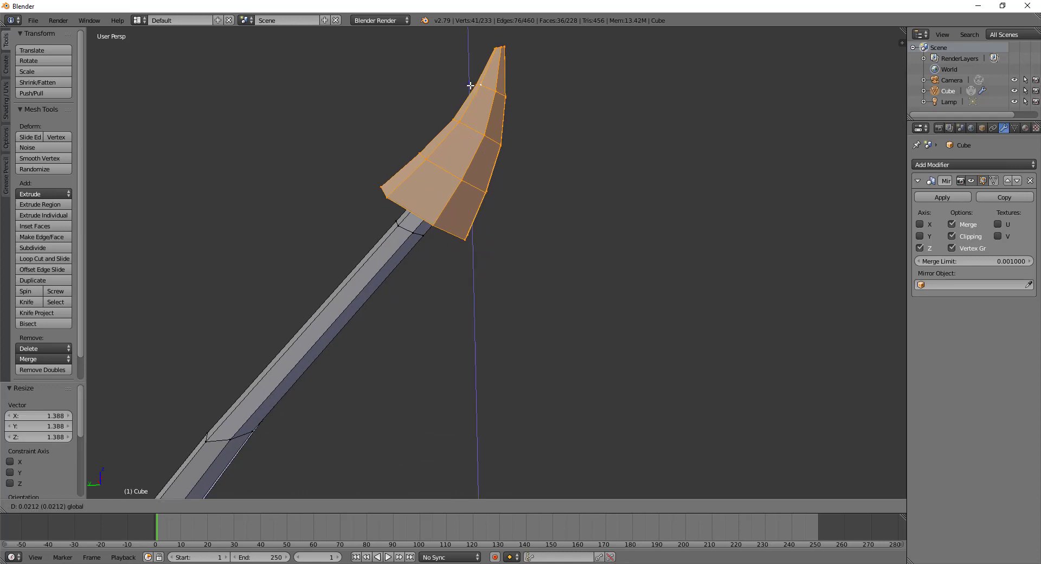
click(447, 90)
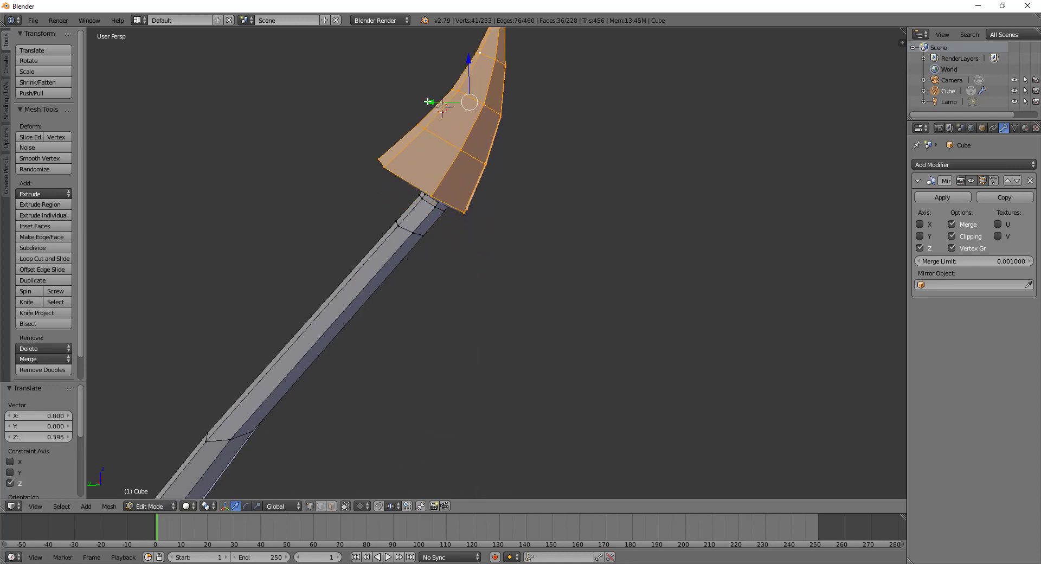
drag(428, 101, 442, 101)
drag(483, 70, 485, 73)
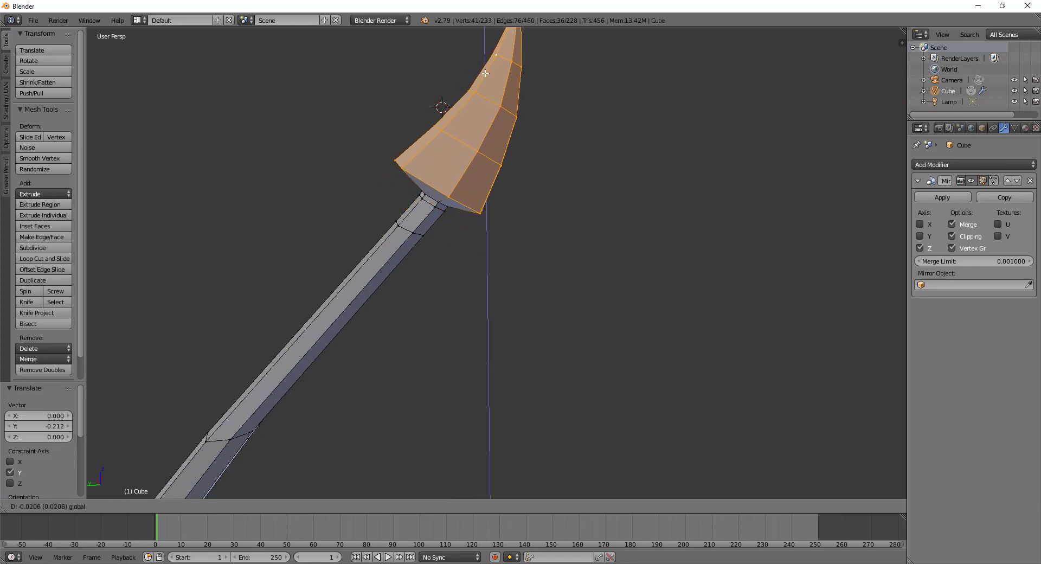
key(Tab)
scroll(503, 327, down, 5)
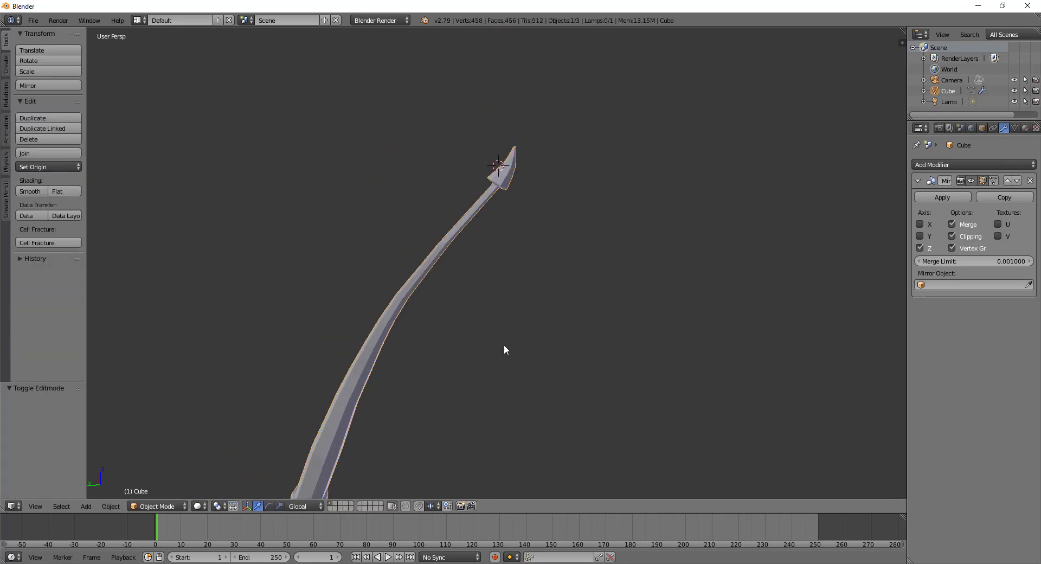
Bring the upper limb into view and scale the tip faces up 1.353 times in Edit Mode
scroll(503, 344, down, 2)
mouse_move(502, 337)
shift+middle_down()
mouse_move(501, 379)
mouse_move(494, 294)
mouse_move(461, 275)
mouse_move(448, 282)
shift+middle_up()
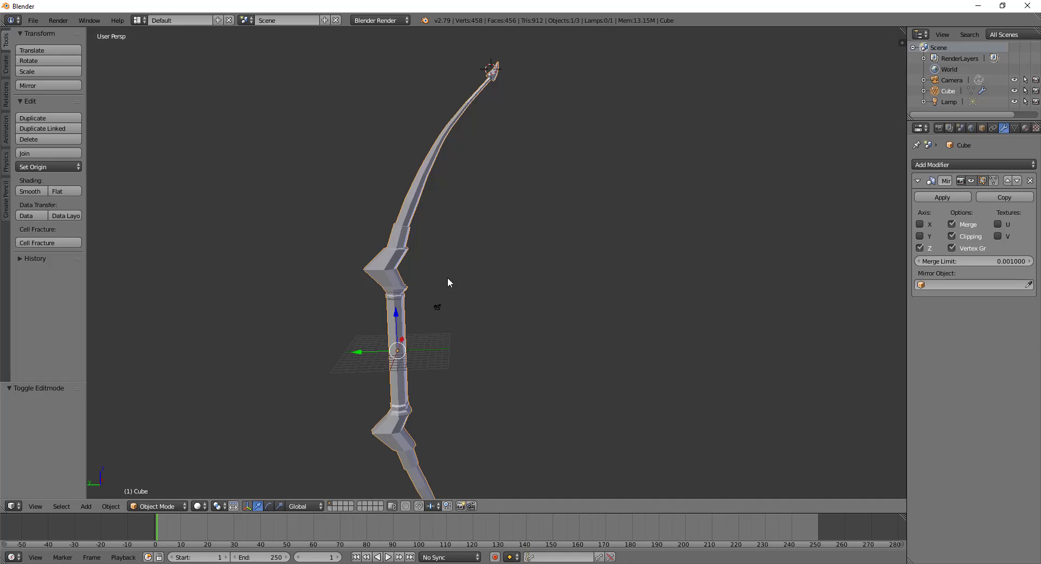
scroll(465, 158, up, 2)
mouse_move(464, 159)
shift+middle_down()
mouse_move(452, 362)
mouse_move(456, 217)
mouse_move(458, 271)
shift+middle_up()
scroll(459, 256, up, 2)
key(Tab)
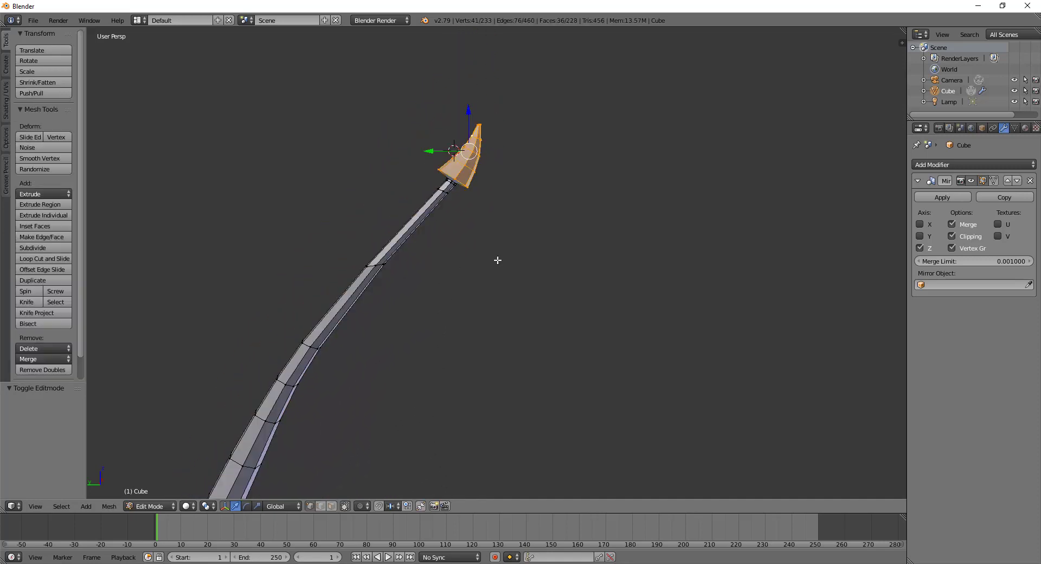
key(s)
click(532, 288)
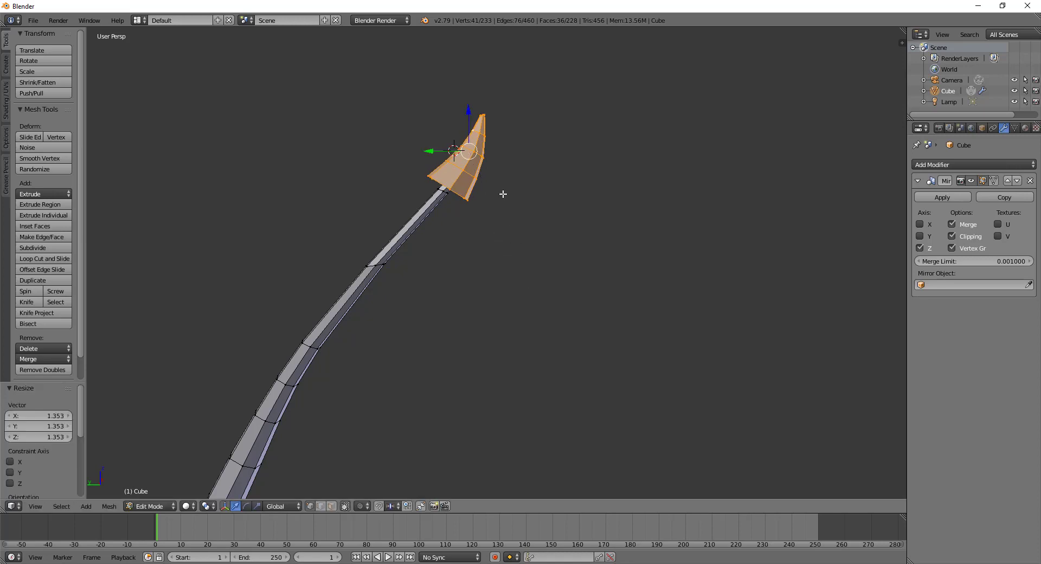
Raise the tip faces 0.573 on Z, shift them along Y, then lower them 0.361 on Z
key(g)
key(z)
click(457, 120)
key(g)
key(y)
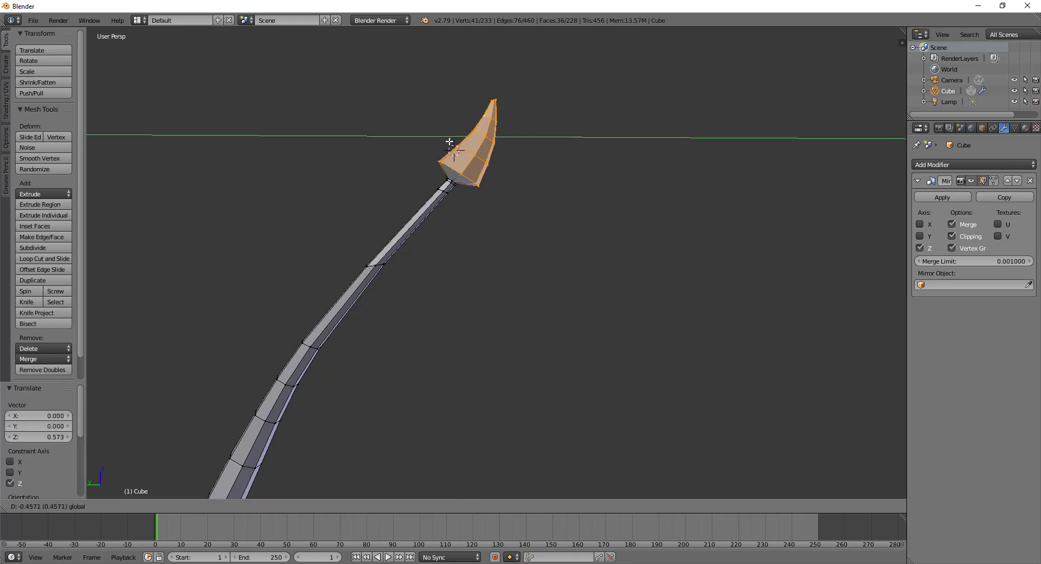
click(453, 139)
key(g)
key(z)
click(465, 139)
Shift the tip 0.260 along Y and adjust it on Z, then leave Edit Mode
key(g)
key(y)
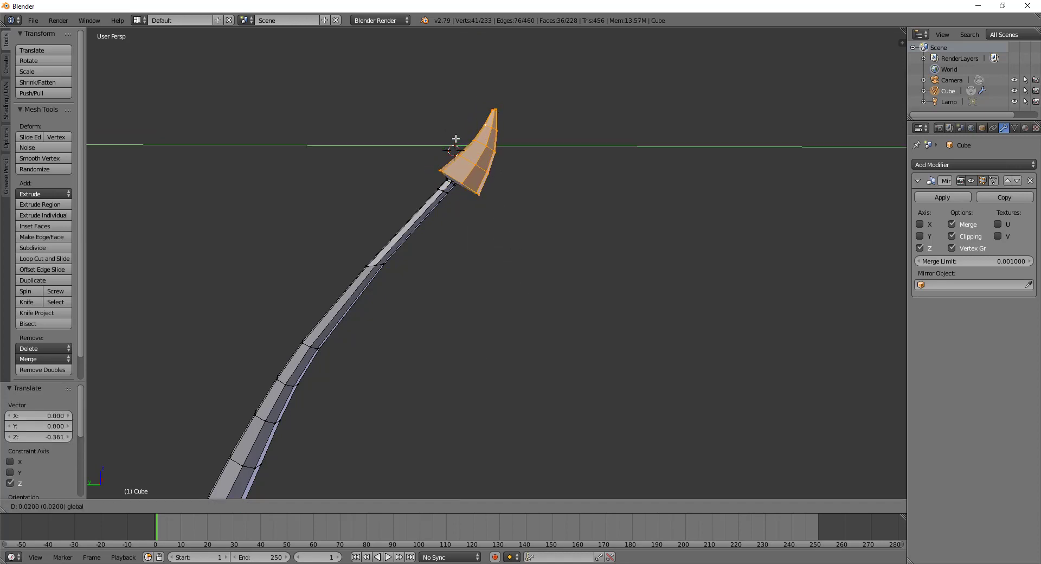
click(456, 143)
key(g)
key(z)
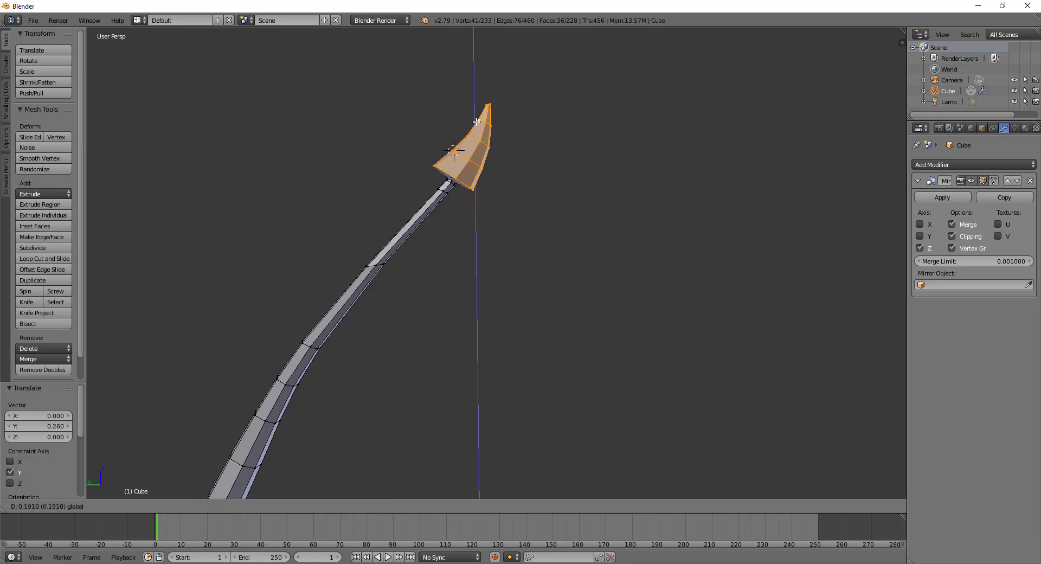
click(476, 123)
key(Tab)
Back in Edit Mode, select the edge loops running to the very end of the tip
mouse_move(494, 221)
middle_down()
mouse_move(482, 450)
mouse_move(476, 291)
mouse_move(450, 246)
middle_up()
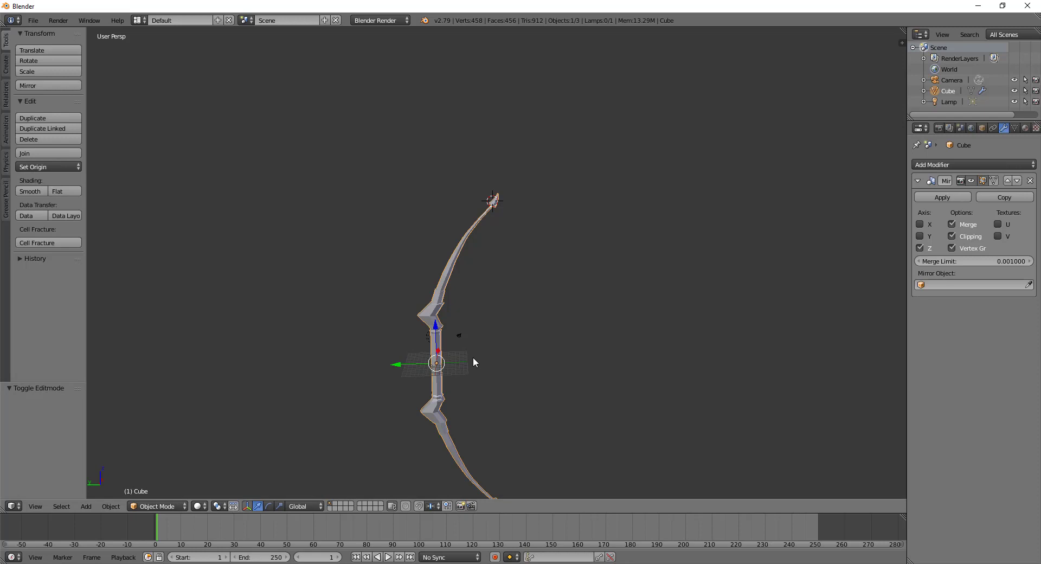
scroll(480, 369, up, 3)
mouse_move(481, 367)
middle_down()
mouse_move(477, 246)
mouse_move(496, 180)
mouse_move(492, 279)
middle_up()
scroll(492, 279, up, 3)
key(Tab)
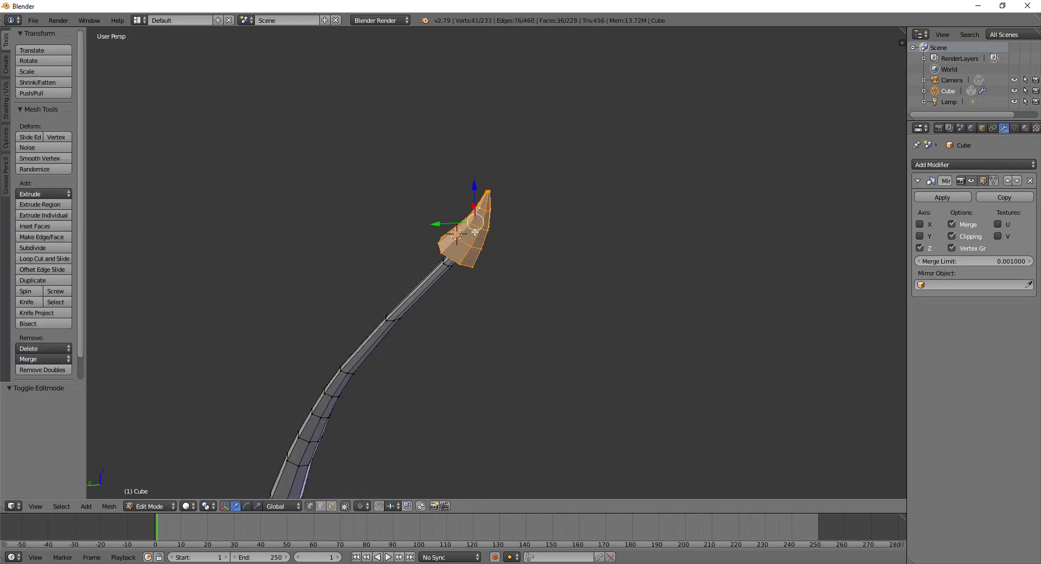
click(467, 245)
alt+click(465, 239)
alt+shift+click(478, 218)
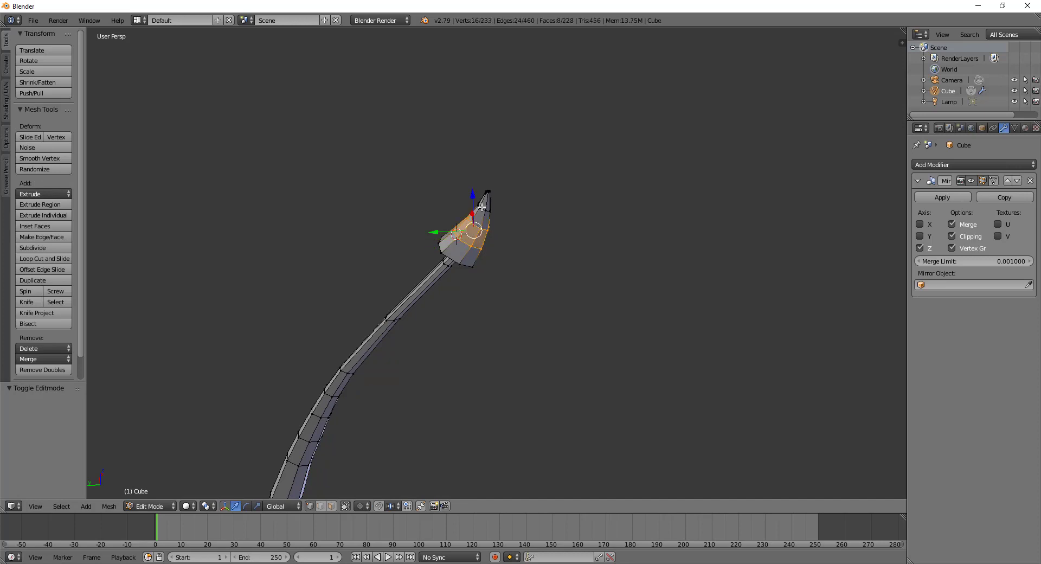
alt+shift+click(481, 209)
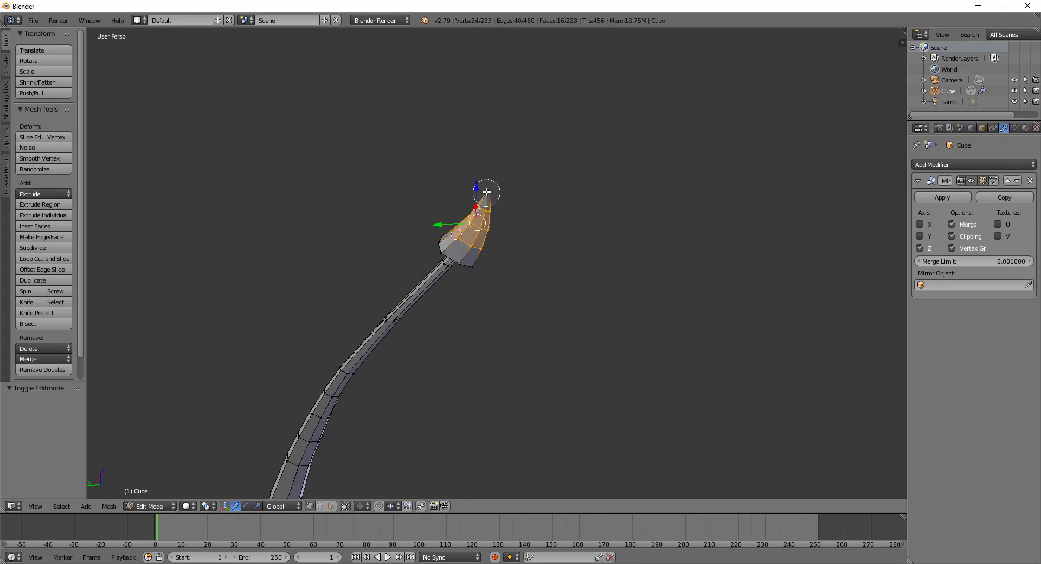
alt+shift+click(487, 197)
Raise the tip section 0.533 on Z, shift it -0.366 on Y, and pull the narrowed end upward
drag(482, 180, 483, 169)
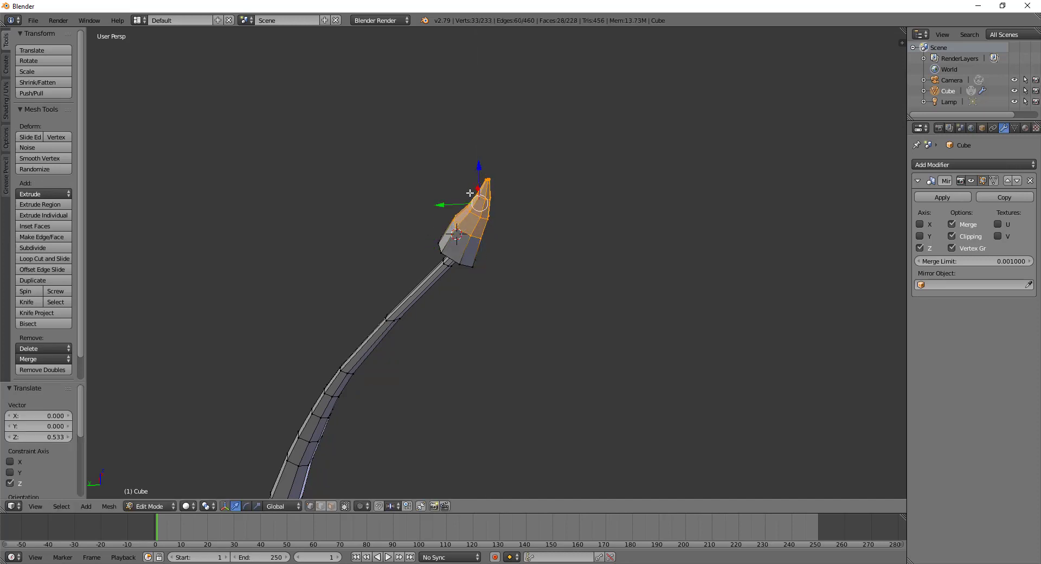
drag(457, 205, 467, 237)
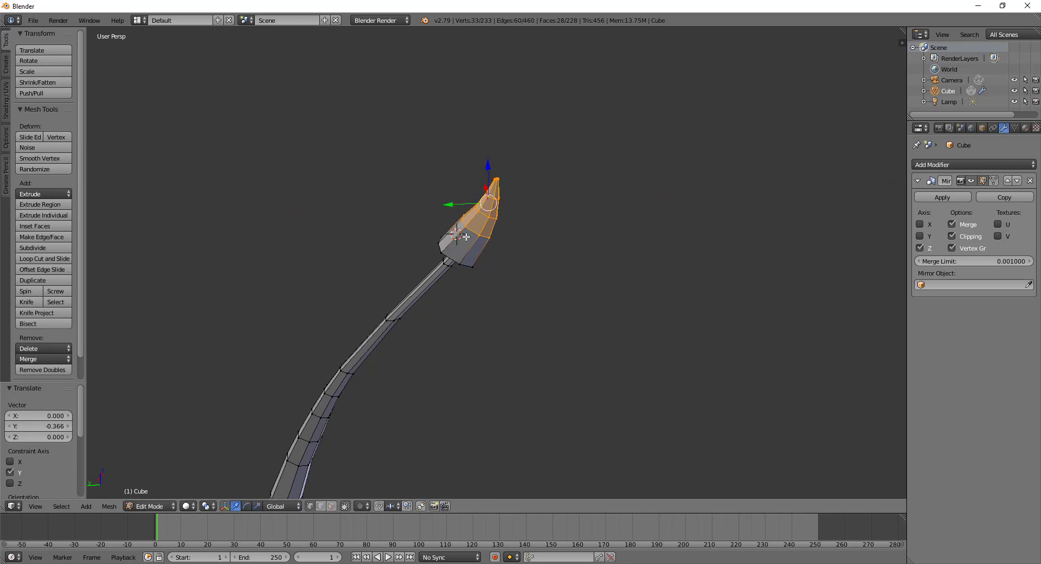
alt+shift+click(476, 226)
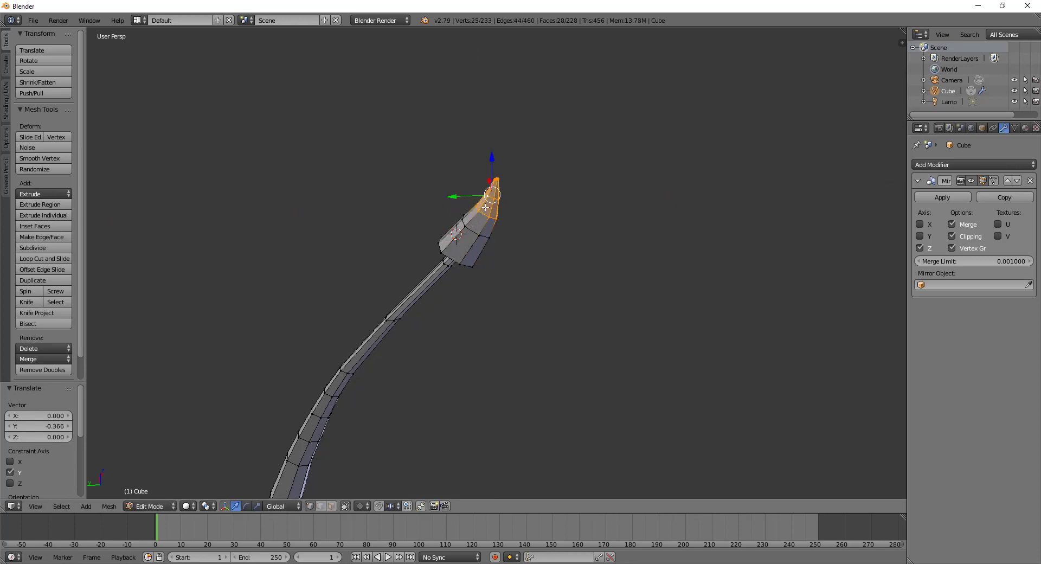
drag(494, 165, 494, 160)
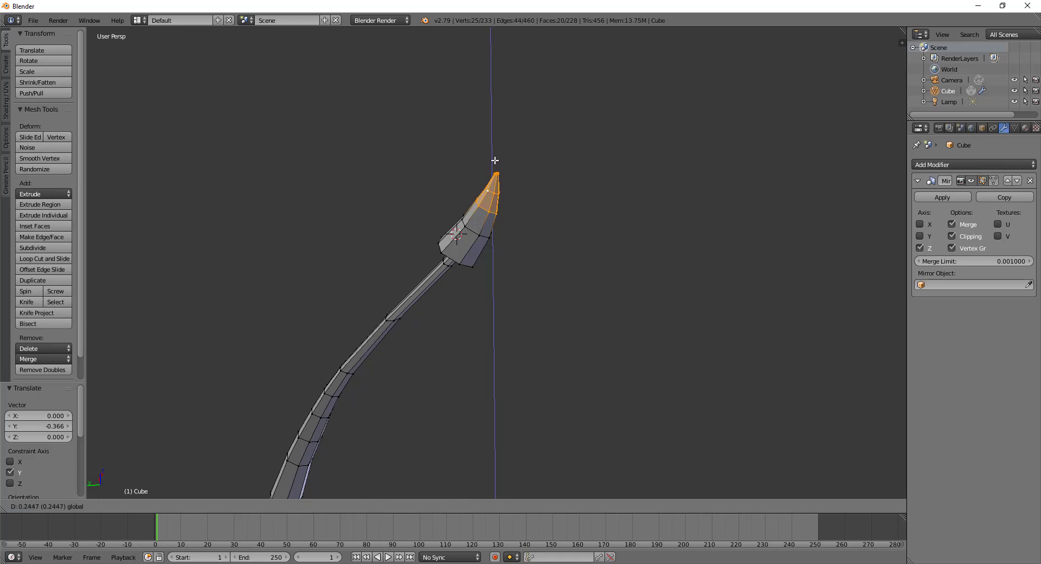
click(495, 160)
key(Tab)
scroll(486, 427, down, 3)
Stand the bow upright, put the Cube mesh in Edit Mode and zoom onto the hooked upper tip
middle_drag(486, 426, 509, 325)
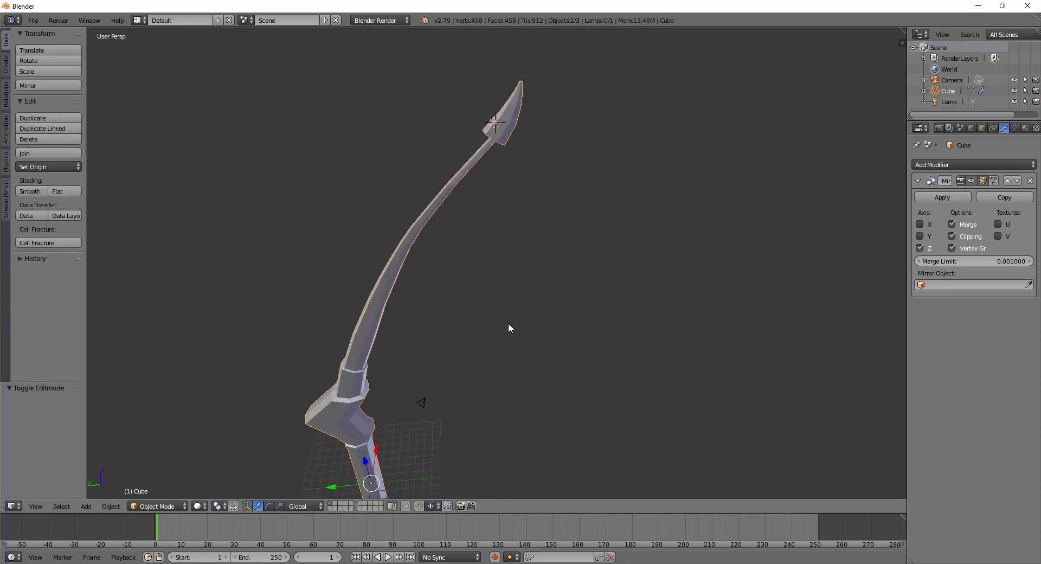
scroll(508, 404, down, 2)
mouse_move(507, 405)
middle_down()
mouse_move(505, 357)
mouse_move(497, 445)
mouse_move(499, 376)
middle_up()
scroll(499, 377, up, 2)
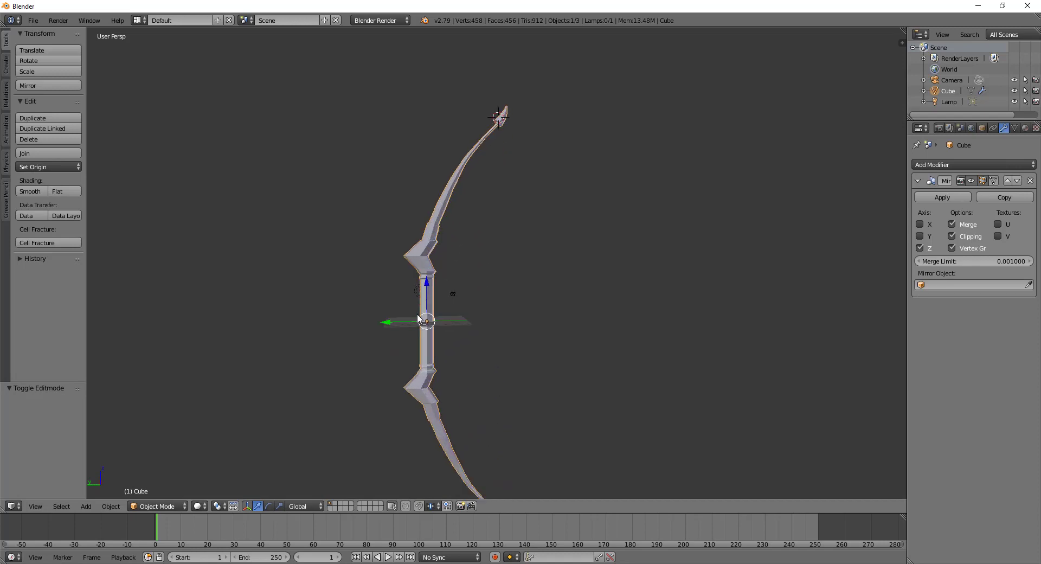
key(Tab)
scroll(397, 352, up, 2)
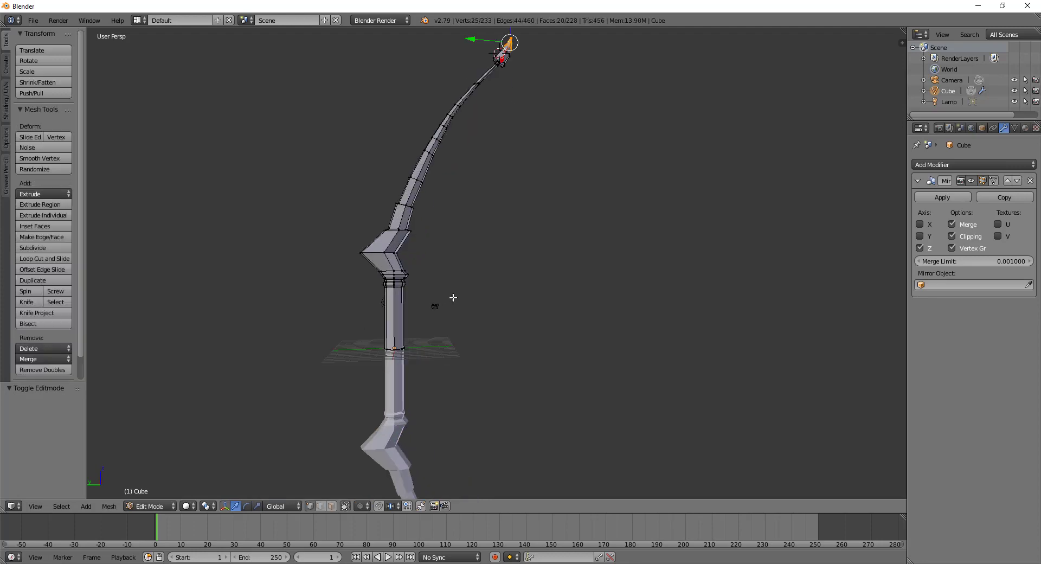
mouse_move(397, 351)
middle_down()
mouse_move(442, 376)
mouse_move(423, 423)
mouse_move(365, 384)
mouse_move(386, 316)
mouse_move(508, 228)
middle_up()
scroll(494, 362, up, 3)
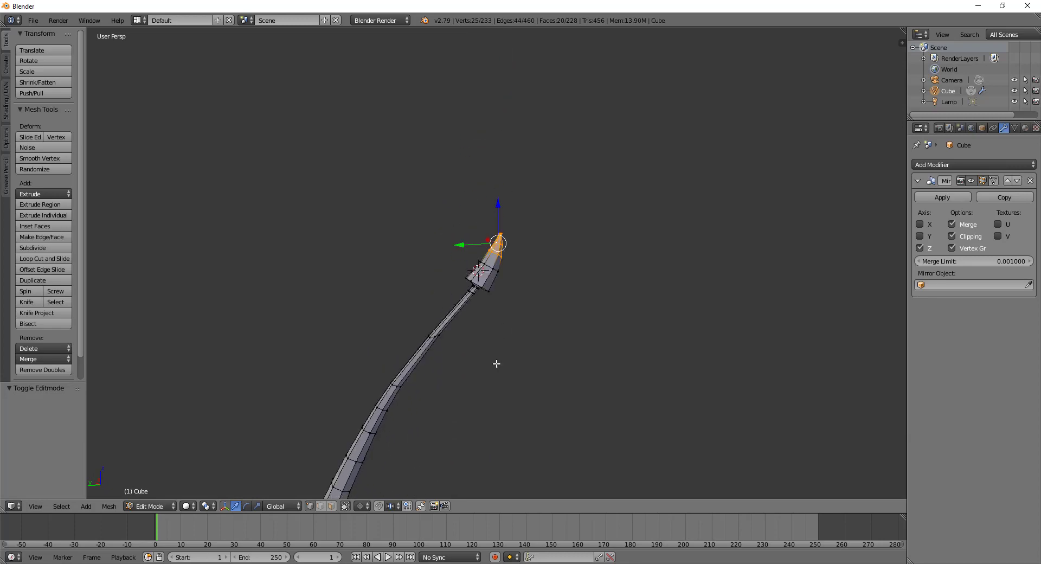
mouse_move(495, 362)
middle_down()
mouse_move(464, 309)
mouse_move(469, 298)
mouse_move(426, 280)
mouse_move(372, 288)
mouse_move(377, 277)
middle_up()
scroll(428, 293, up, 2)
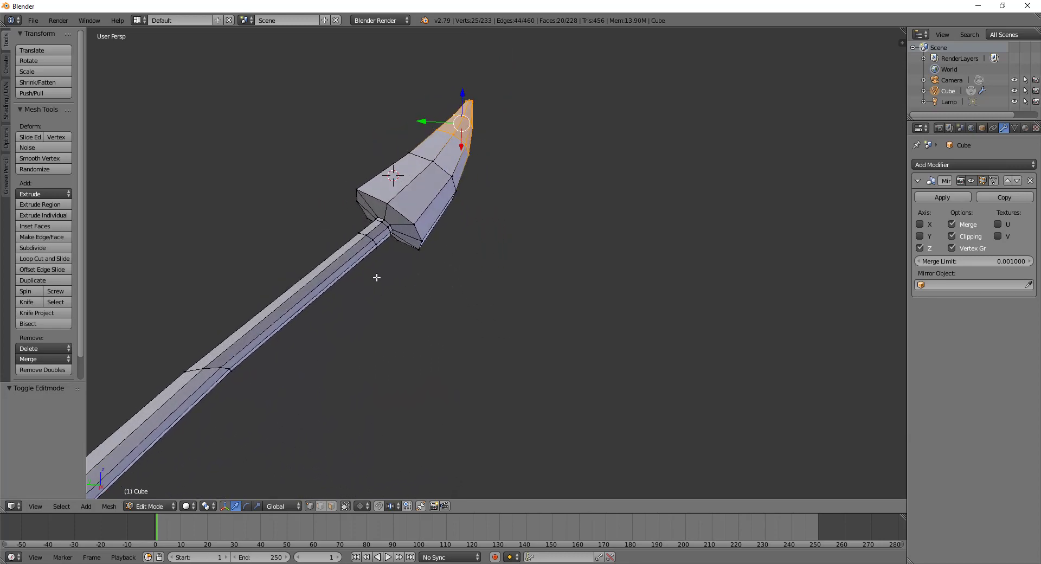
scroll(374, 243, up, 3)
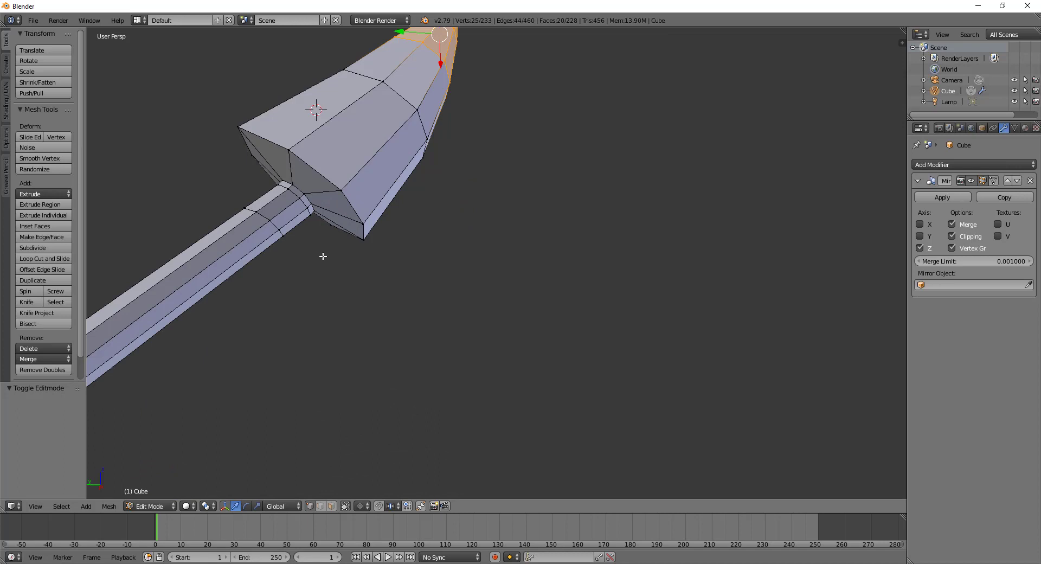
Cut two edge loops below the tip joint and two lengthwise loops through the tip
key(ctrl+r)
click(289, 229)
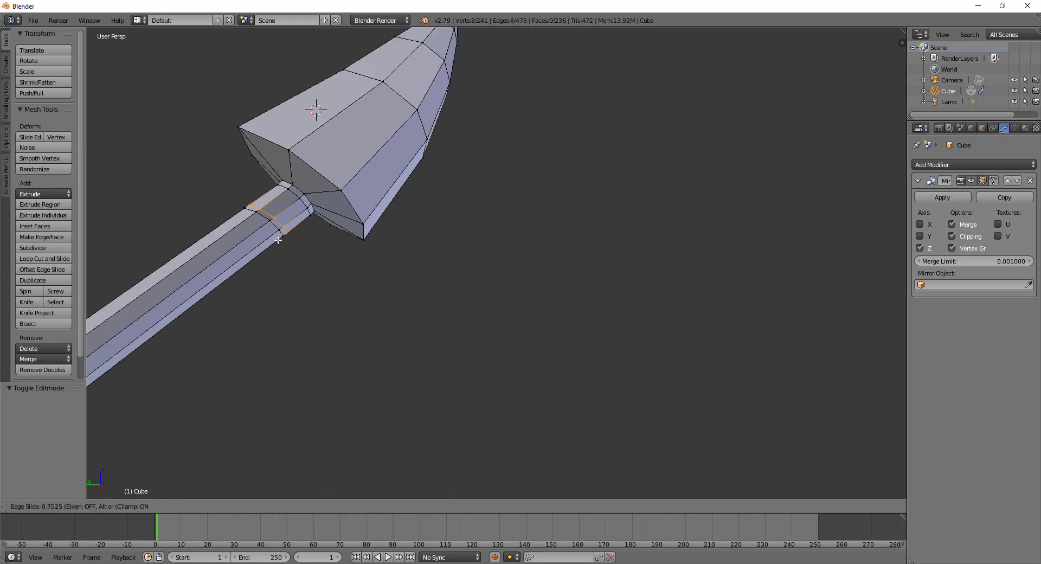
click(279, 239)
key(ctrl+r)
click(296, 217)
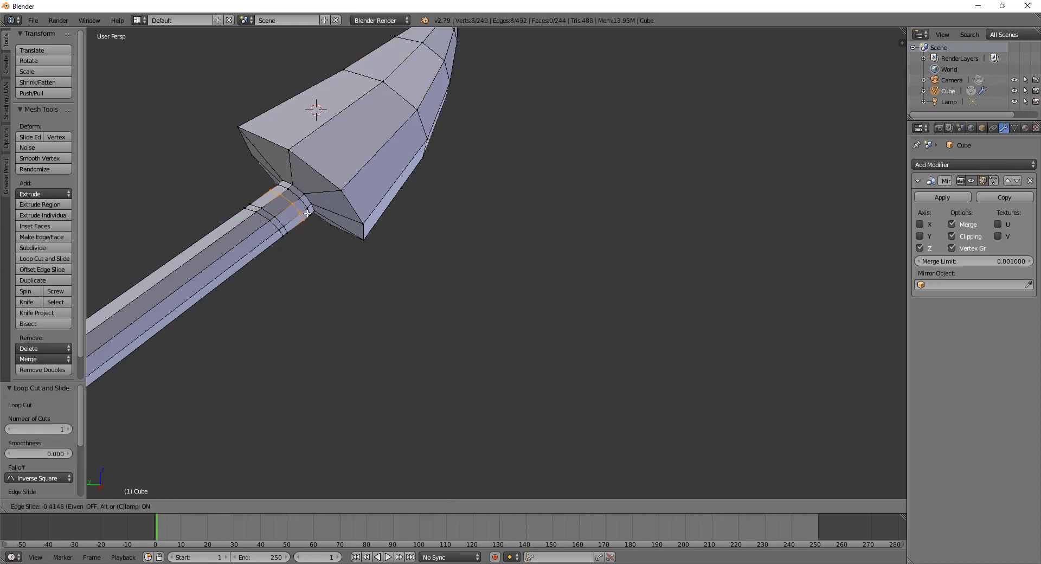
click(296, 220)
middle_drag(295, 219, 222, 287)
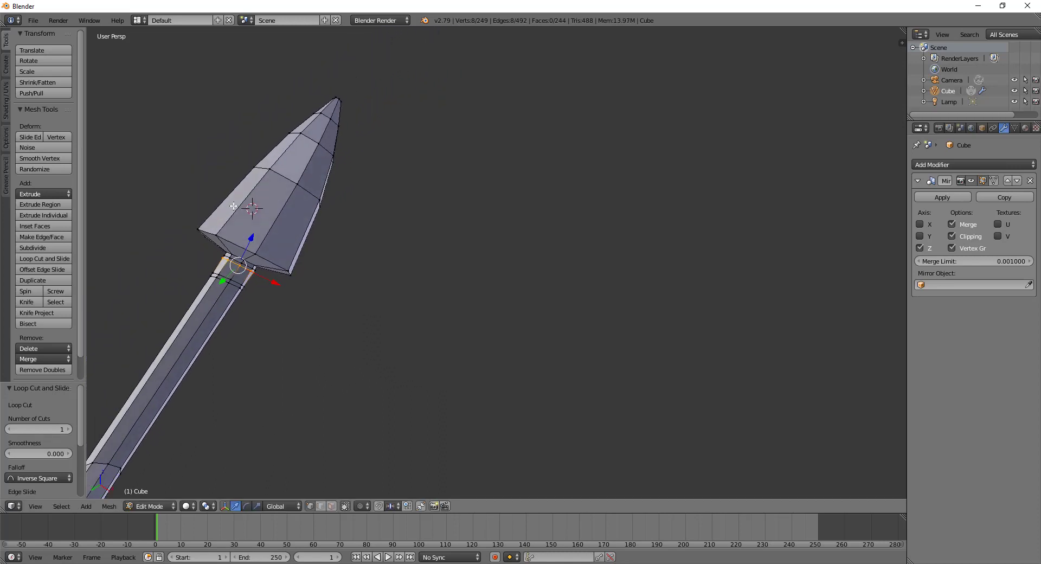
scroll(355, 349, up, 3)
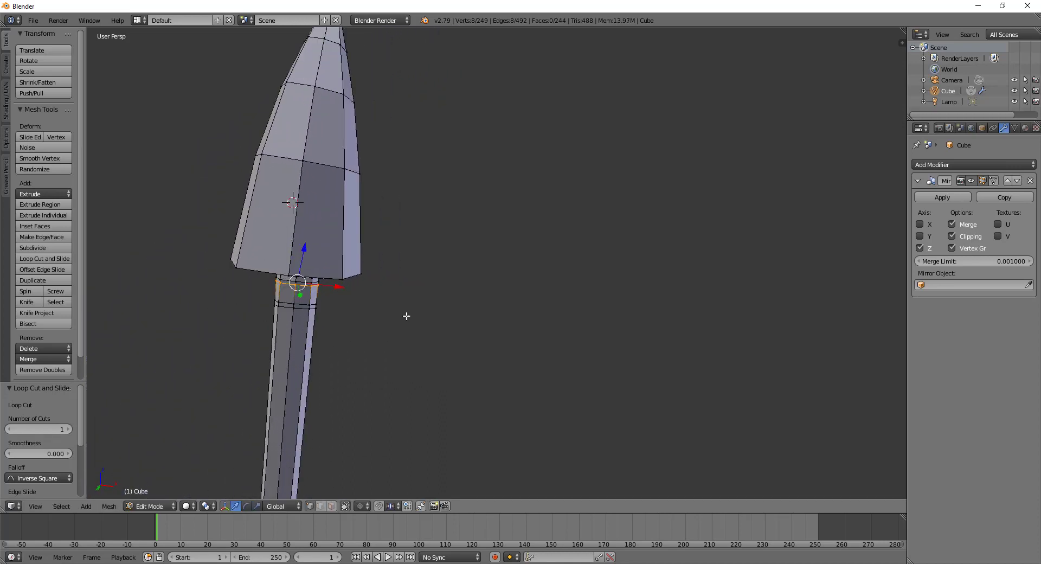
mouse_move(407, 314)
shift+middle_down()
mouse_move(286, 344)
mouse_move(407, 313)
shift+middle_up()
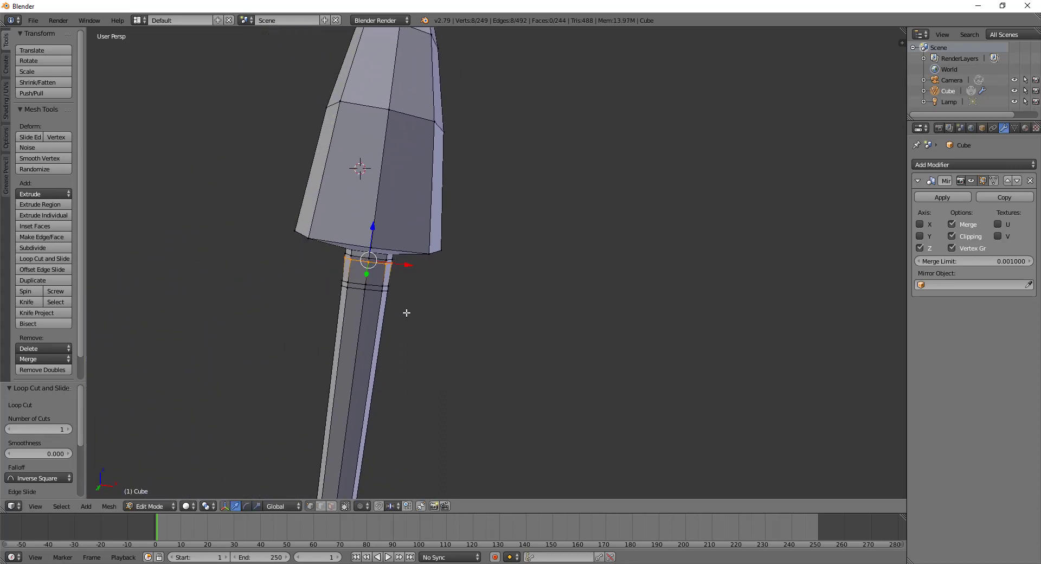
key(ctrl+r)
click(356, 281)
key(ctrl+r)
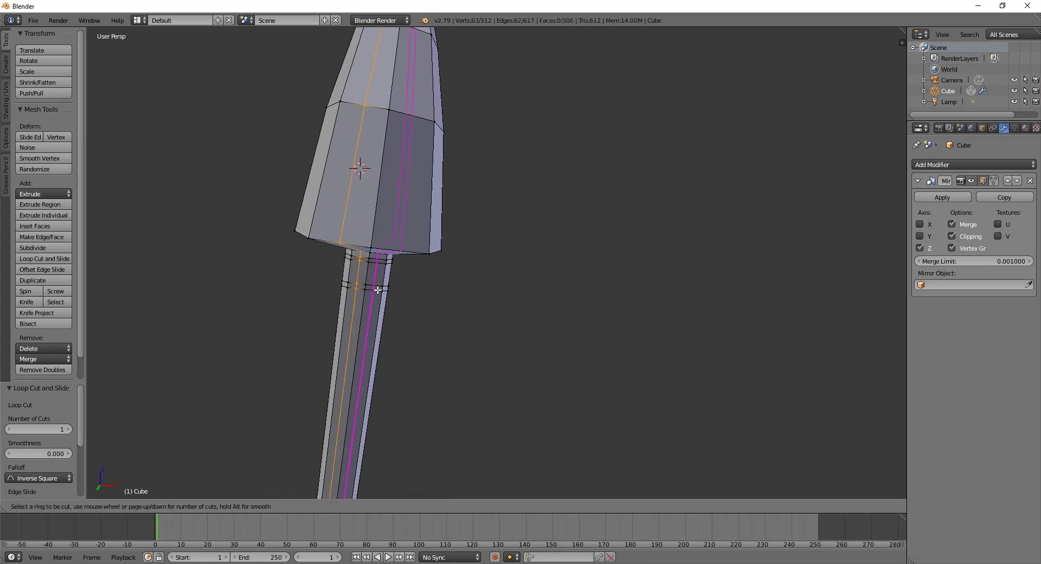
click(376, 289)
Select the six vertices at the tip joint where the string will start
right_click(360, 261)
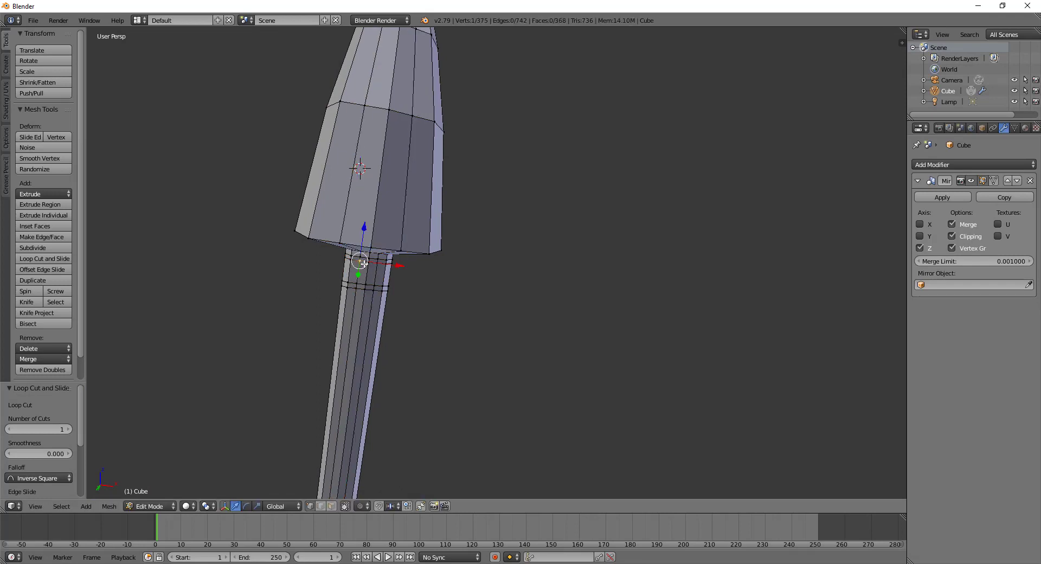
shift+right_click(378, 260)
shift+right_click(377, 273)
shift+right_click(359, 273)
shift+right_click(375, 285)
shift+right_click(357, 284)
mouse_move(355, 280)
middle_down()
mouse_move(566, 355)
mouse_move(464, 373)
middle_up()
scroll(464, 373, down, 3)
mouse_move(511, 437)
middle_down()
mouse_move(507, 170)
mouse_move(516, 383)
mouse_move(532, 254)
middle_up()
scroll(515, 383, down, 2)
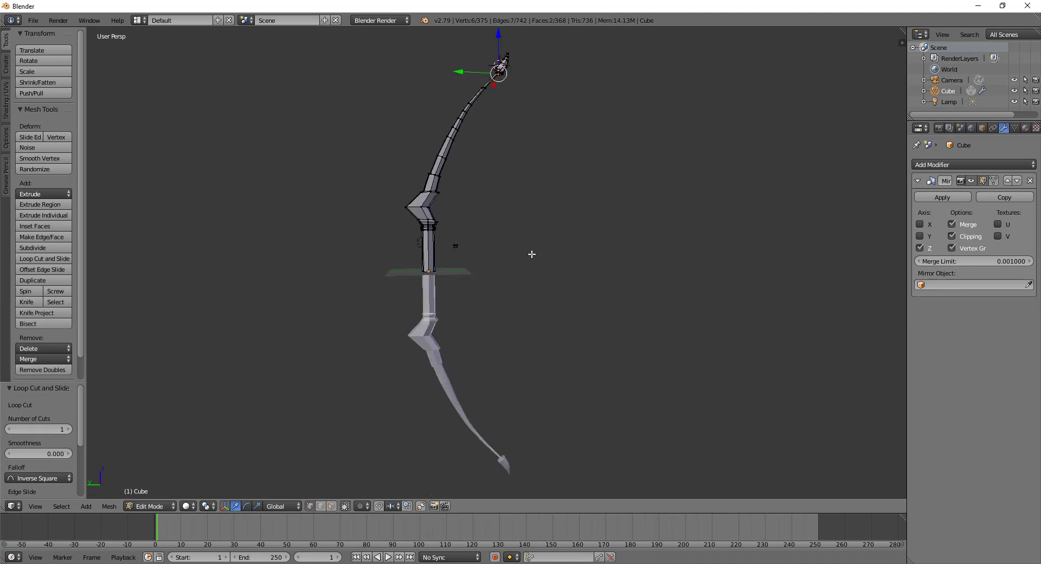
Extrude the joint vertices 43.4569 down along Z to the lower tip to form the bowstring
key(e)
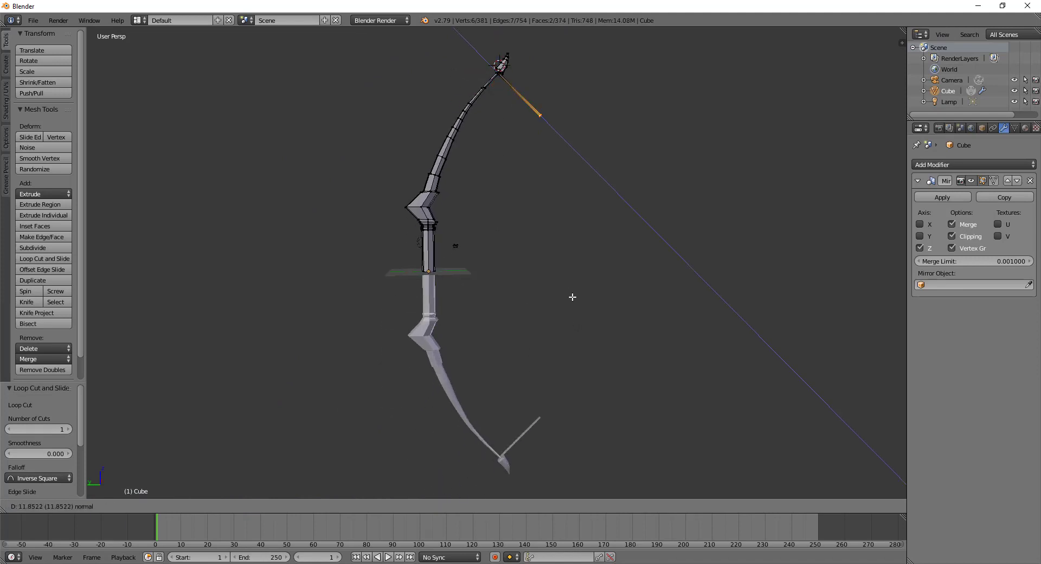
key(Escape)
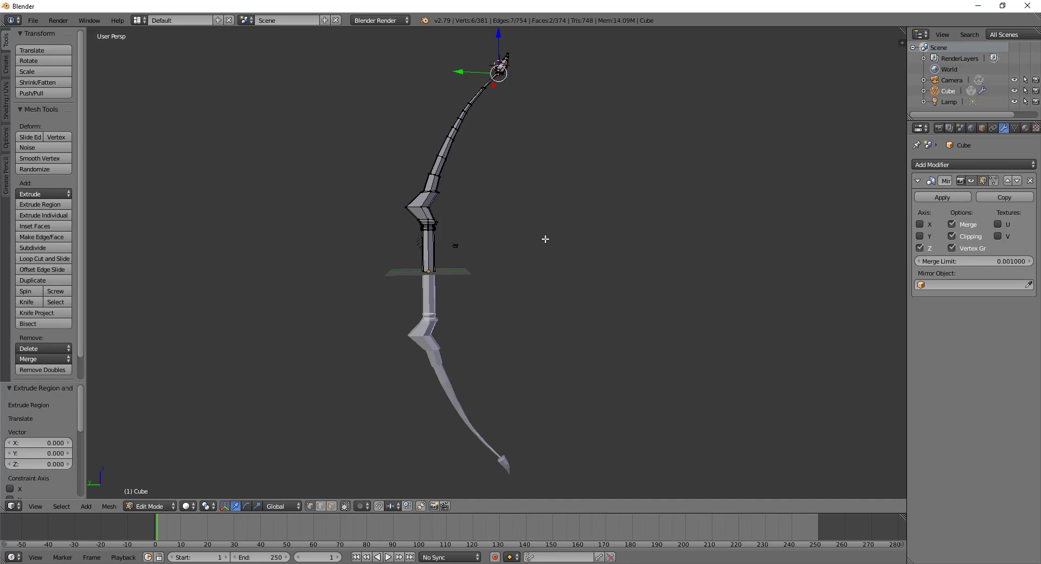
key(g)
key(z)
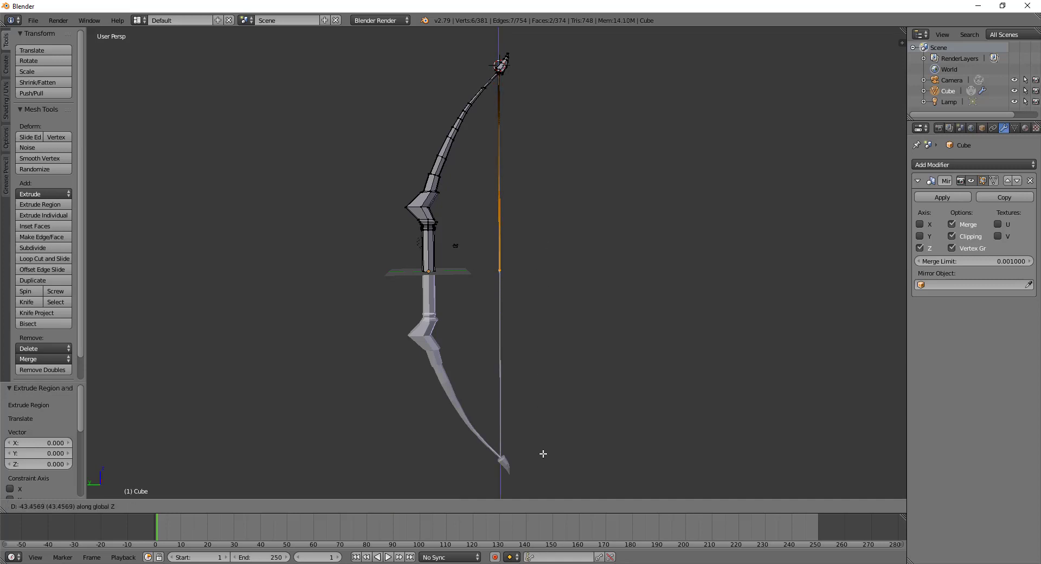
click(543, 453)
key(Tab)
Inspect the new bowstring from several angles, ending on the bow's upper tip
mouse_move(541, 420)
middle_down()
mouse_move(276, 422)
mouse_move(532, 435)
middle_up()
scroll(532, 434, up, 4)
key(Tab)
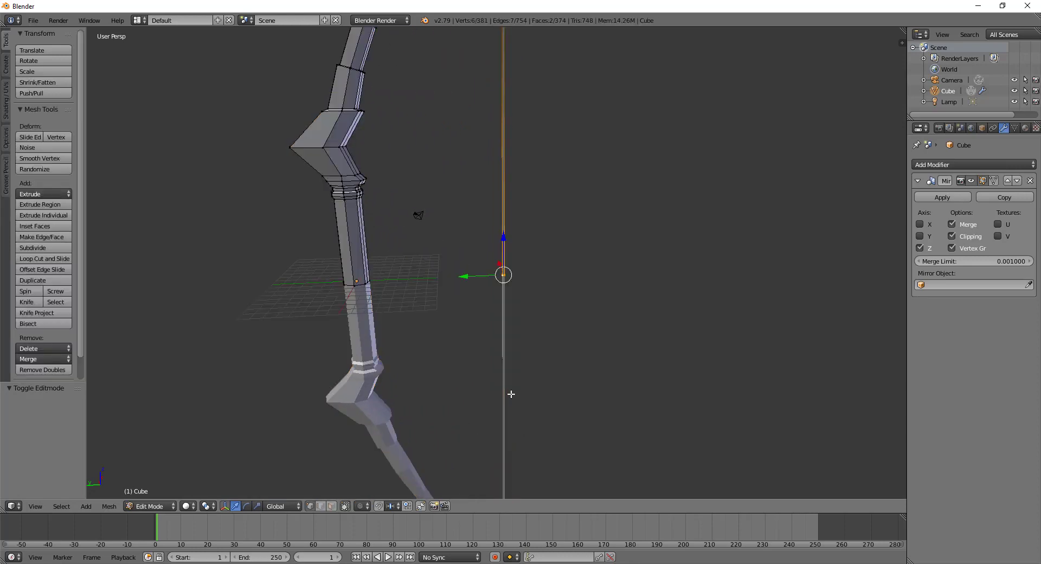
mouse_move(511, 395)
middle_down()
mouse_move(528, 411)
mouse_move(520, 344)
mouse_move(602, 304)
mouse_move(559, 299)
mouse_move(495, 364)
mouse_move(519, 337)
mouse_move(574, 332)
mouse_move(525, 266)
mouse_move(397, 321)
mouse_move(526, 353)
mouse_move(567, 311)
mouse_move(553, 340)
middle_up()
scroll(521, 353, down, 4)
key(Tab)
scroll(509, 342, up, 3)
scroll(549, 174, up, 1)
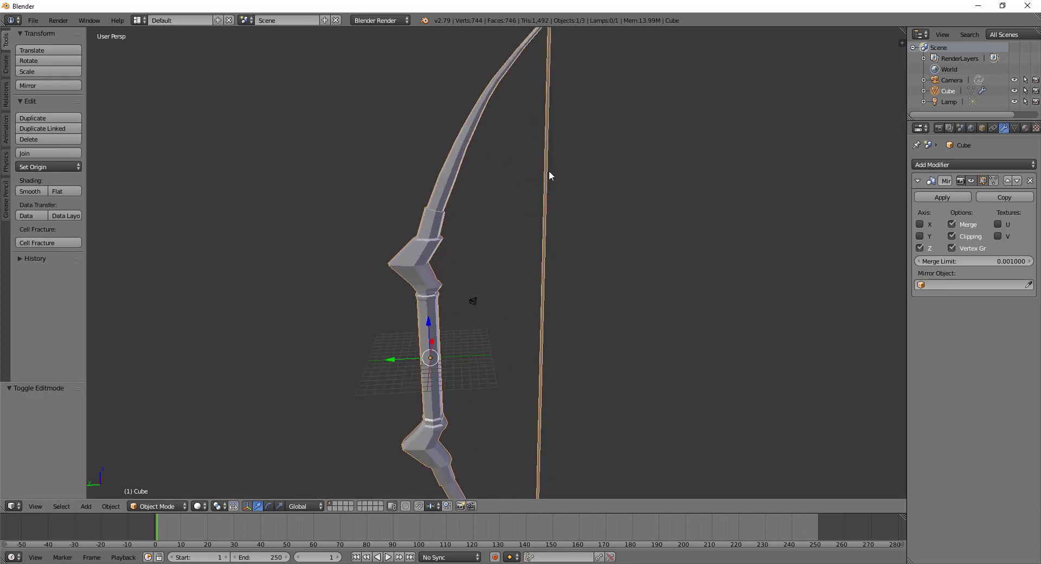
mouse_move(550, 176)
middle_down()
mouse_move(534, 316)
mouse_move(529, 275)
middle_up()
Select the edge loops where the string's top meets the limb tip and centre on them
scroll(498, 150, up, 2)
key(Tab)
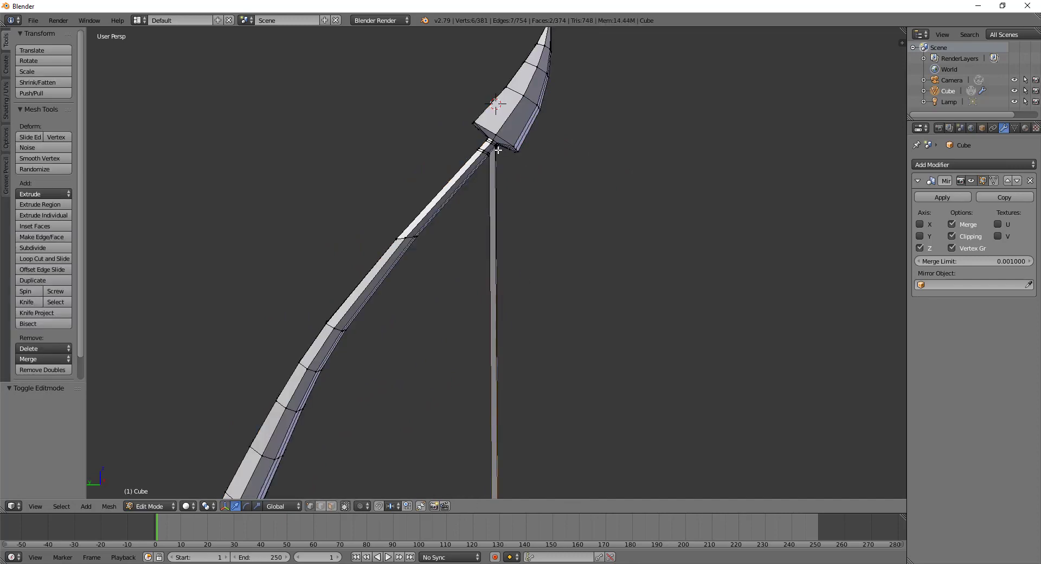
right_click(495, 148)
scroll(479, 154, up, 2)
key(KP_Decimal)
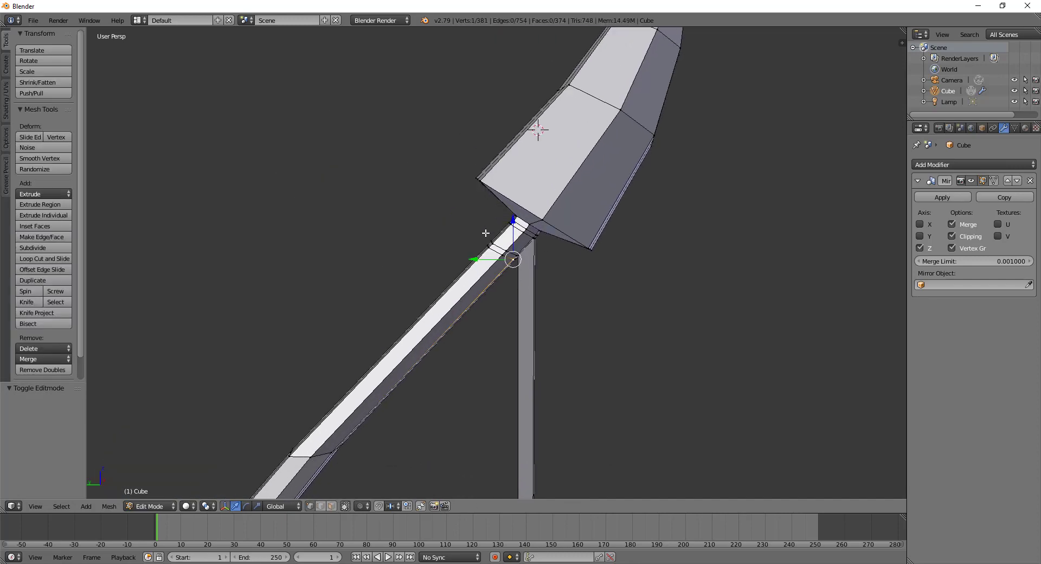
right_click(506, 250)
alt+right_click(507, 243)
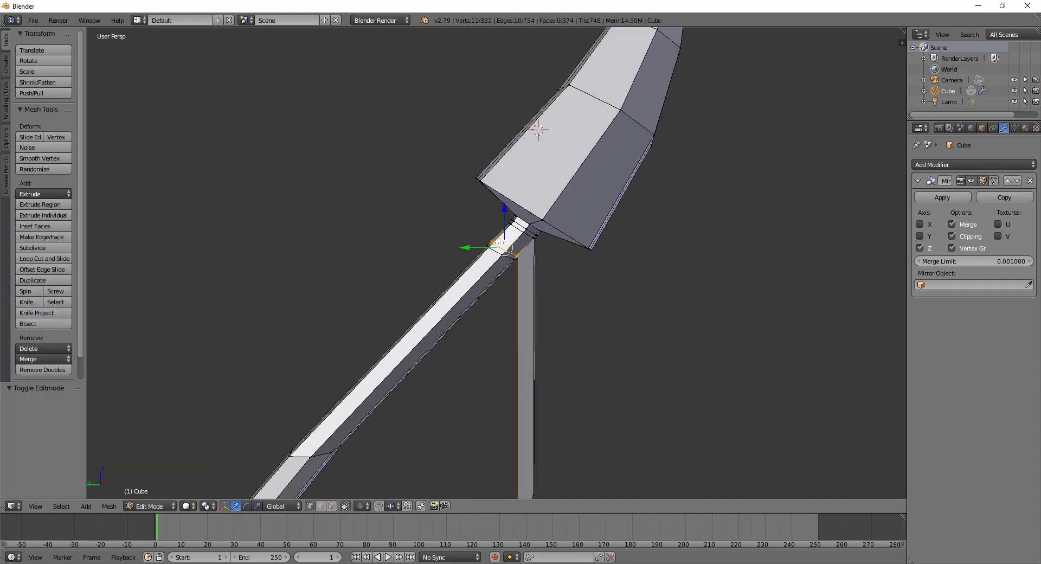
alt+shift+right_click(529, 251)
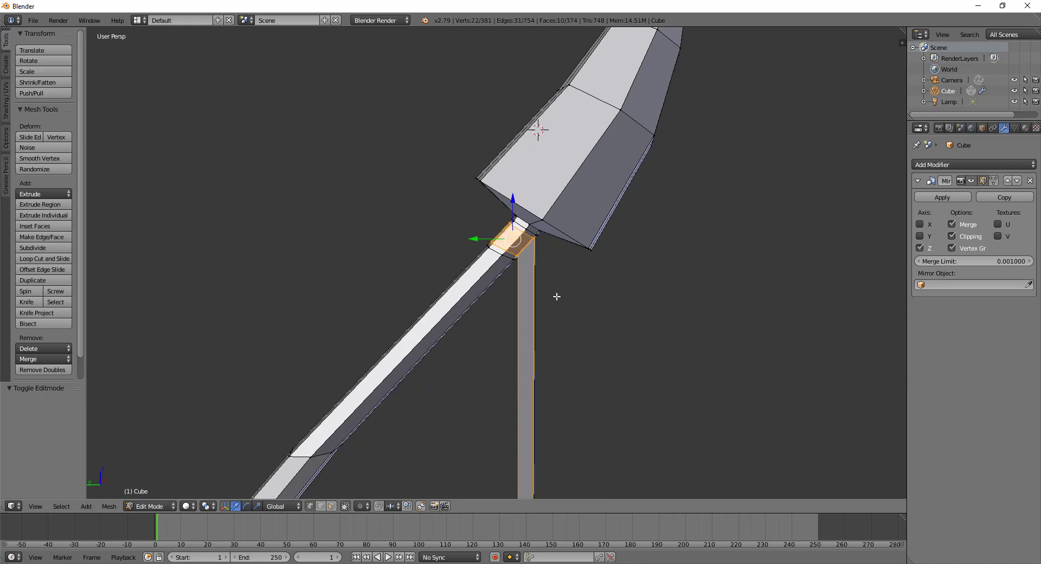
scroll(557, 296, down, 4)
scroll(544, 279, down, 3)
scroll(537, 283, up, 2)
scroll(540, 281, up, 4)
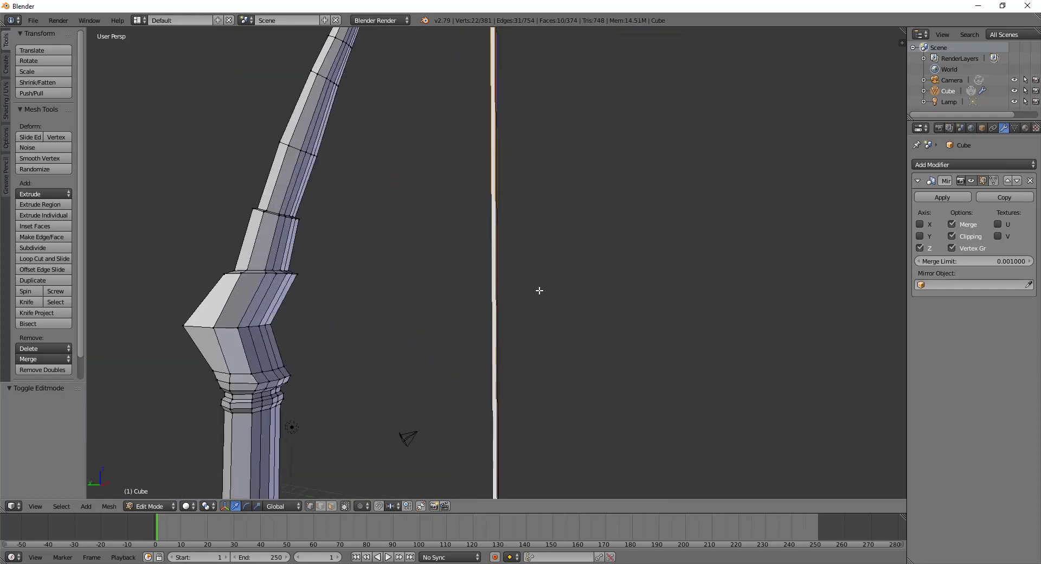
mouse_move(539, 290)
middle_down()
mouse_move(551, 425)
mouse_move(532, 405)
mouse_move(512, 209)
mouse_move(499, 432)
mouse_move(432, 442)
middle_up()
scroll(454, 355, up, 3)
middle_drag(453, 356, 459, 358)
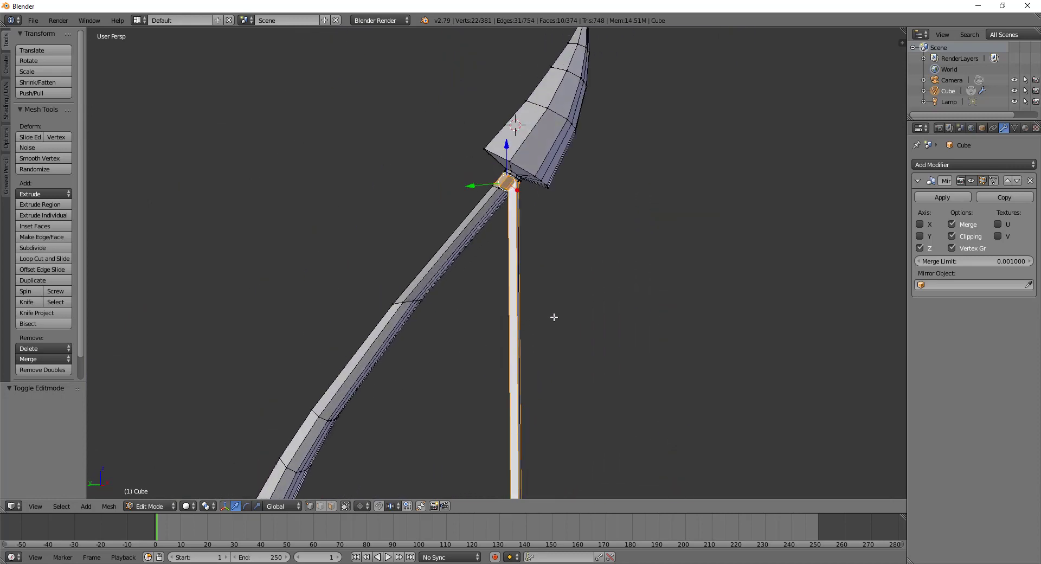
Resize the string-top faces to 0.978, then extrude a face enlarged to 1.221 and shifted 0.049 on Y
key(s)
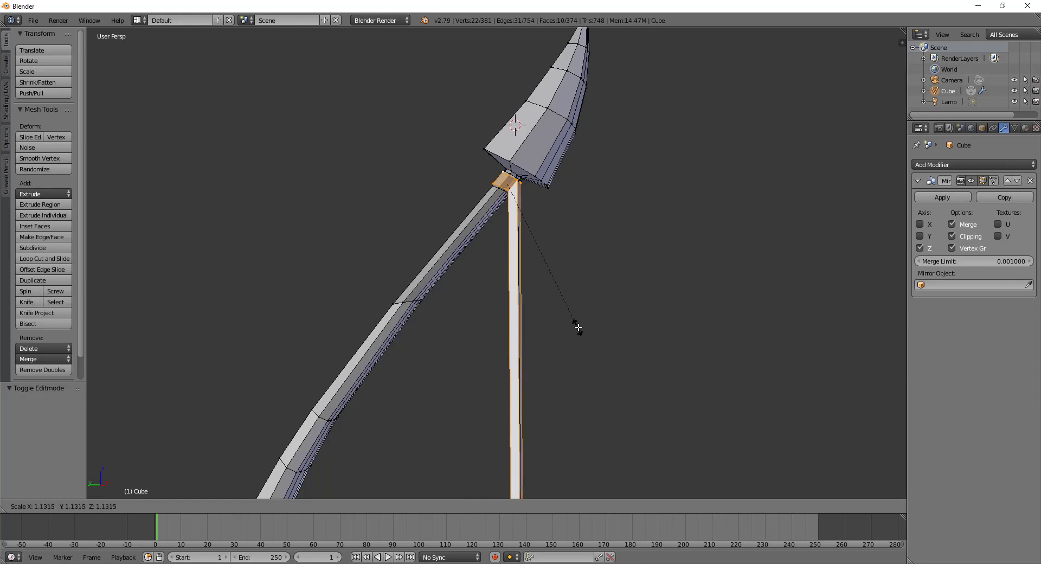
click(576, 322)
mouse_move(555, 277)
middle_down()
mouse_move(379, 277)
mouse_move(419, 272)
middle_up()
scroll(398, 270, up, 2)
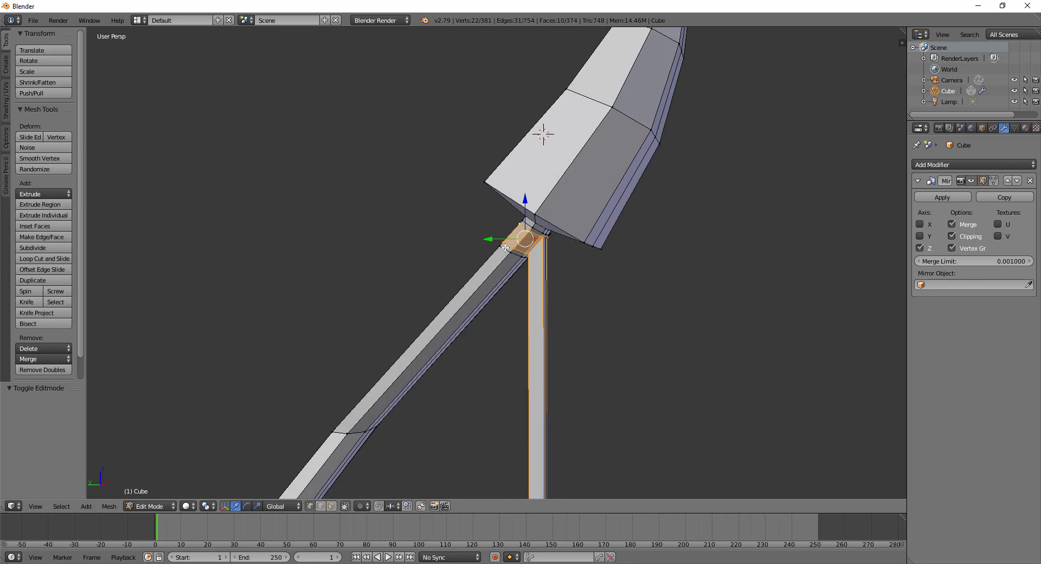
key(e)
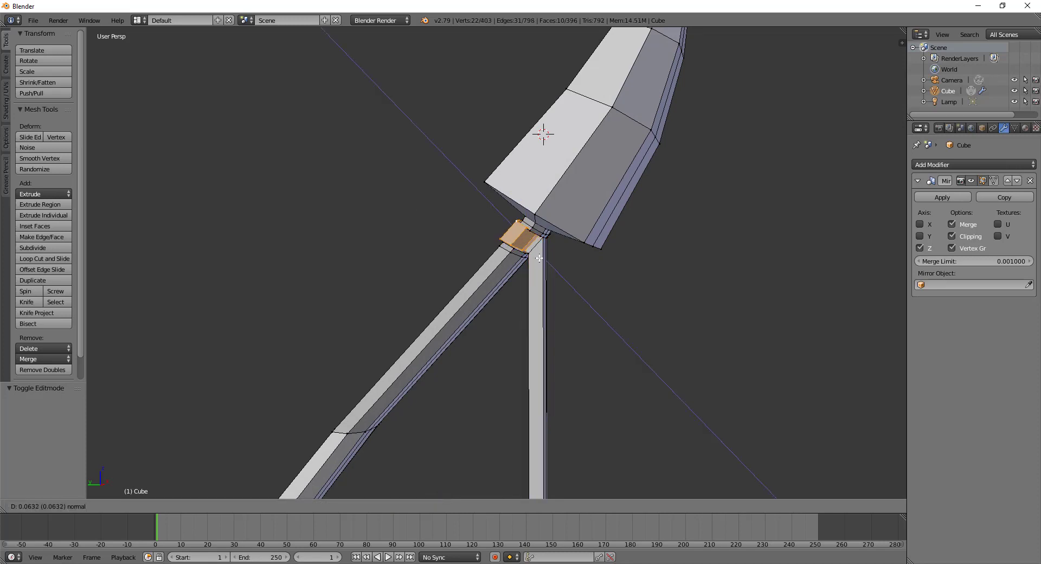
click(541, 261)
key(s)
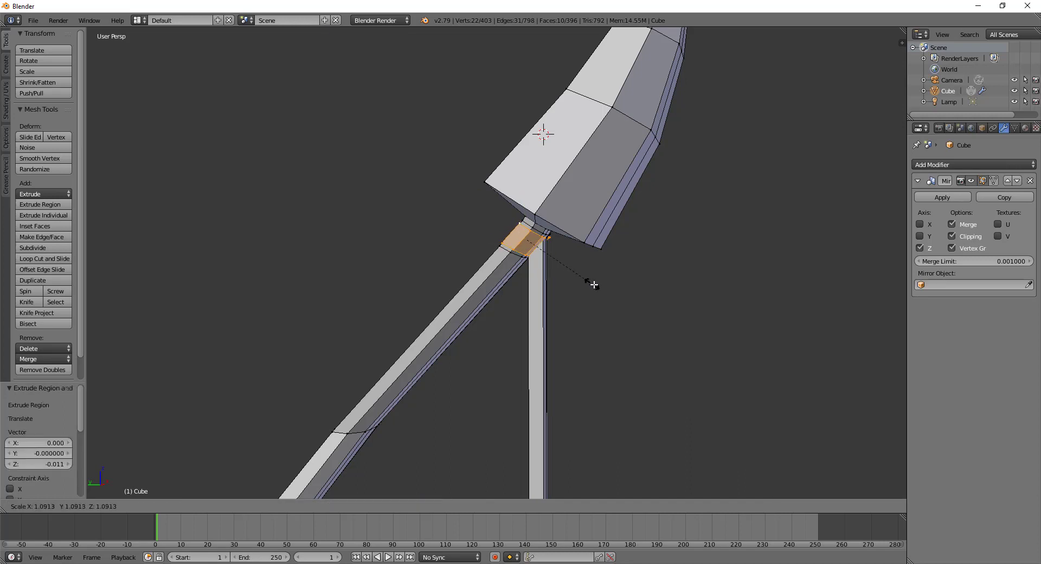
click(602, 287)
key(g)
key(y)
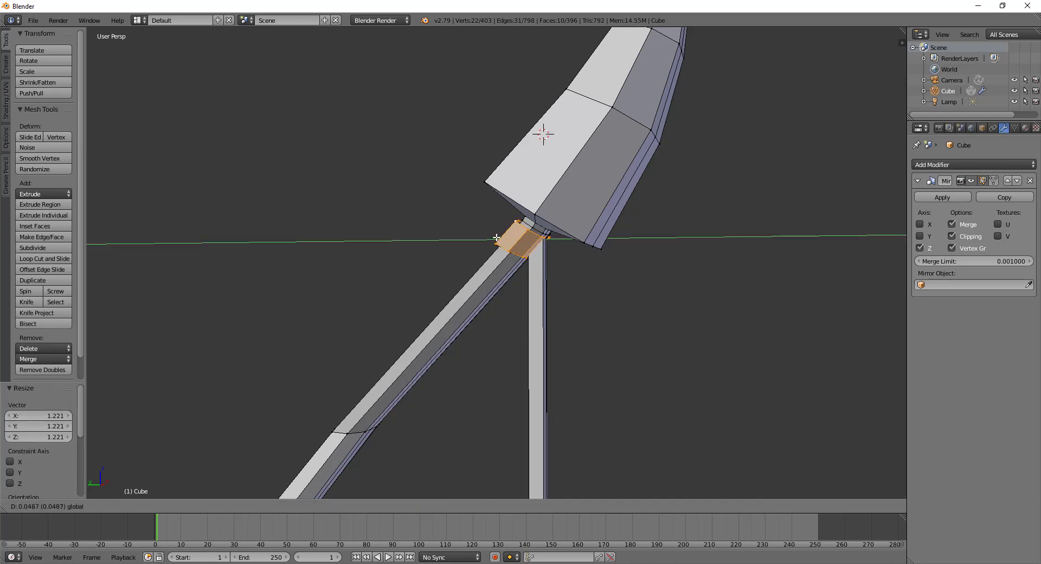
click(514, 252)
Try squashing the joint face to 0.922 vertically, undo it, and shrink it slightly uniformly instead
key(s)
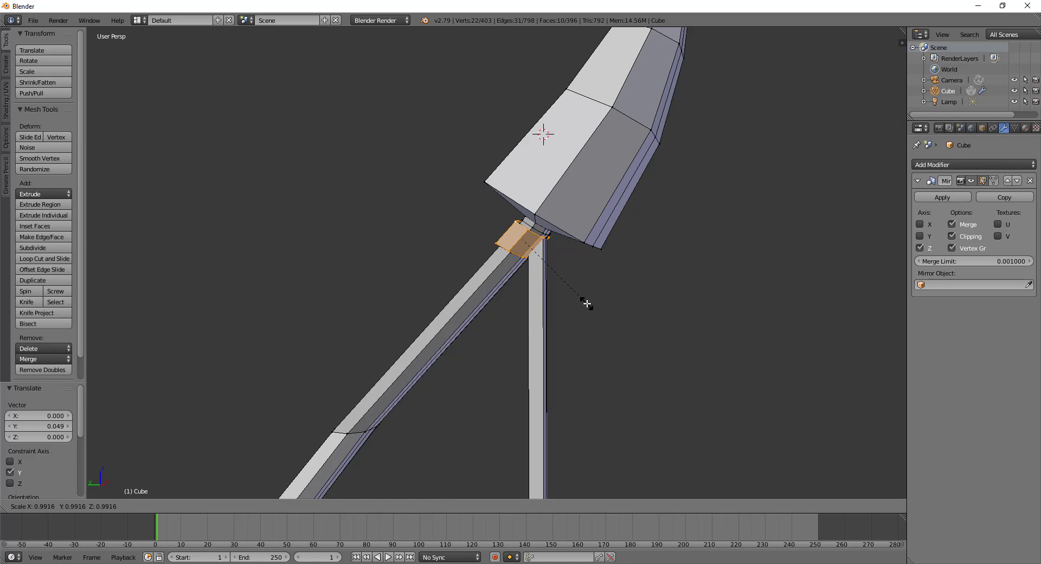
key(z)
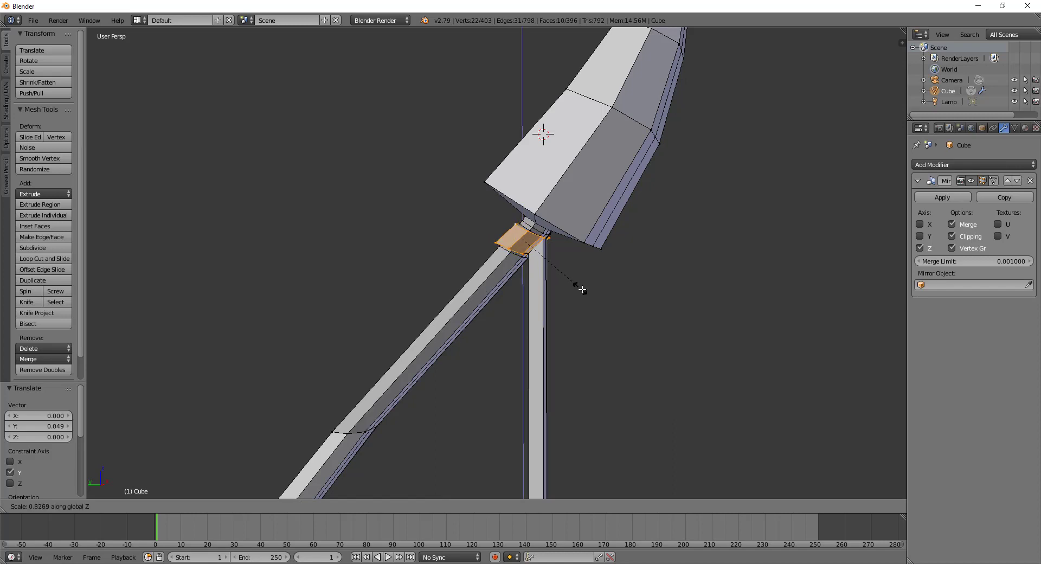
click(588, 295)
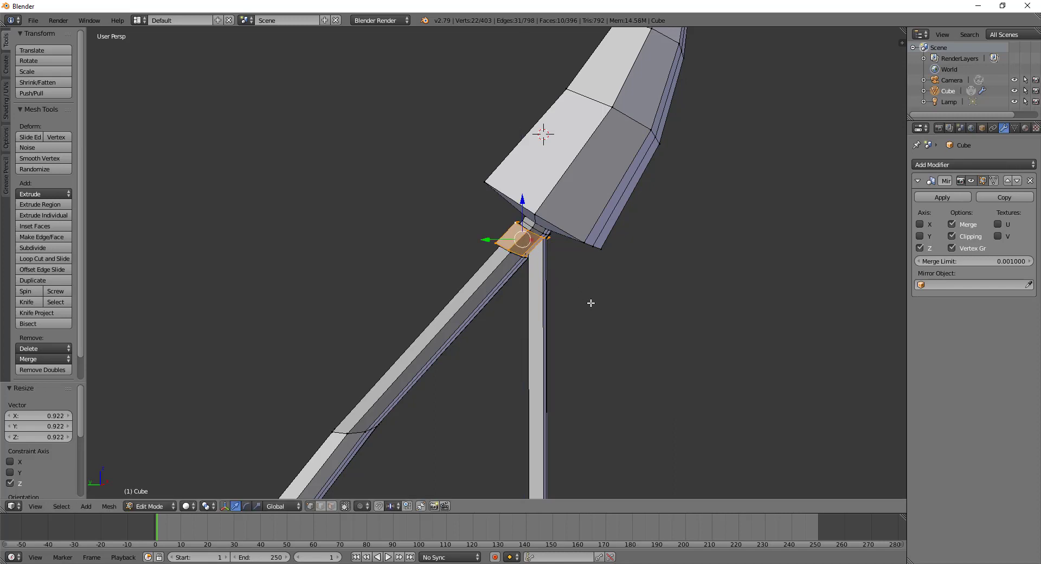
right_click(592, 302)
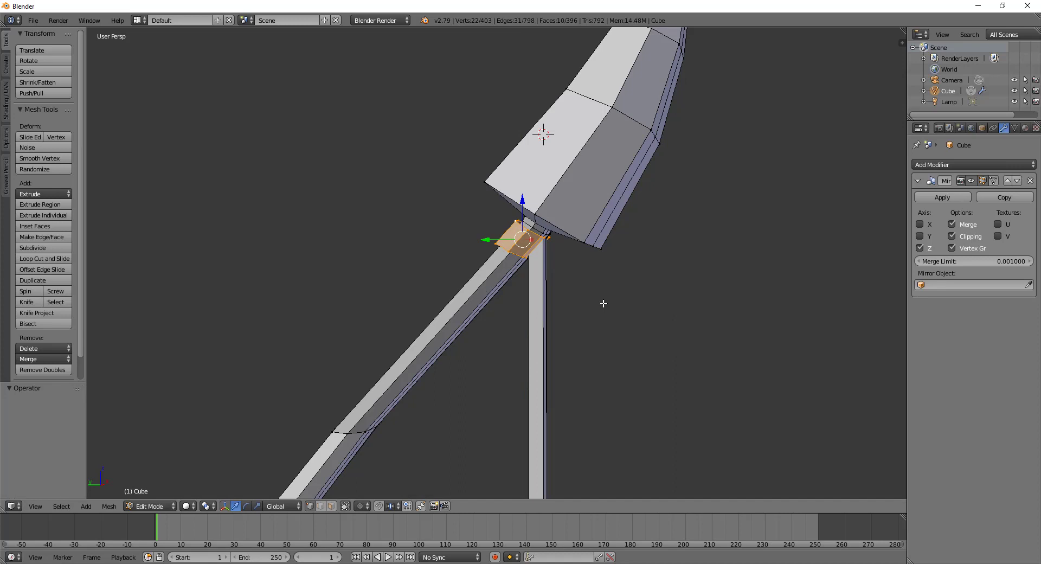
key(ctrl+z)
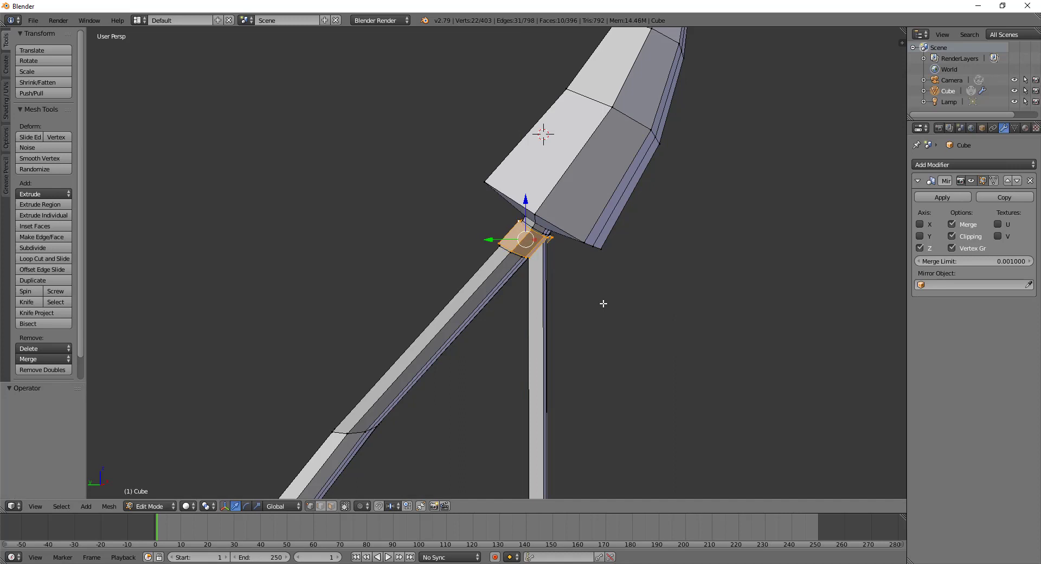
key(s)
key(z)
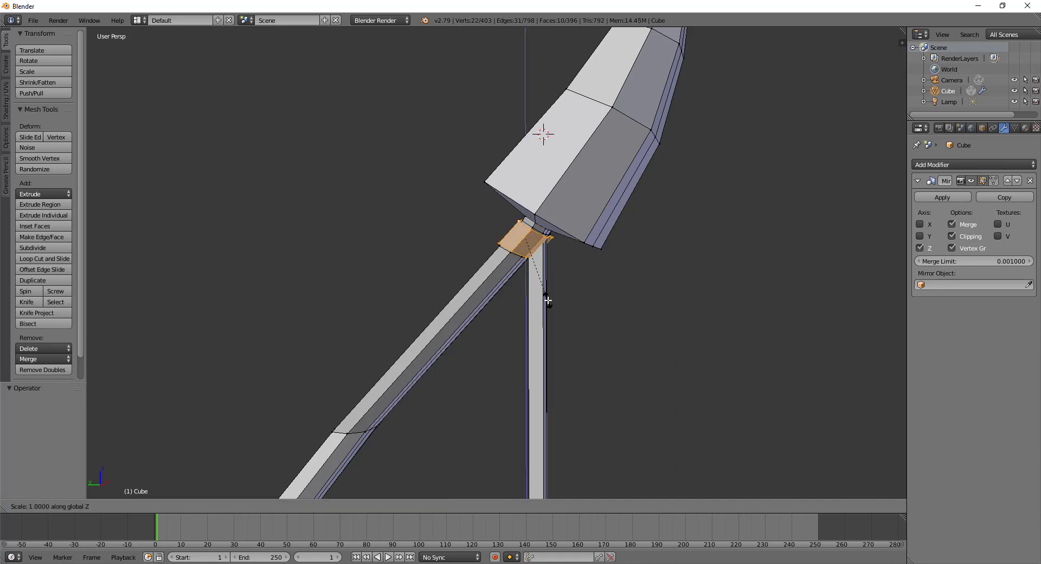
right_click(548, 300)
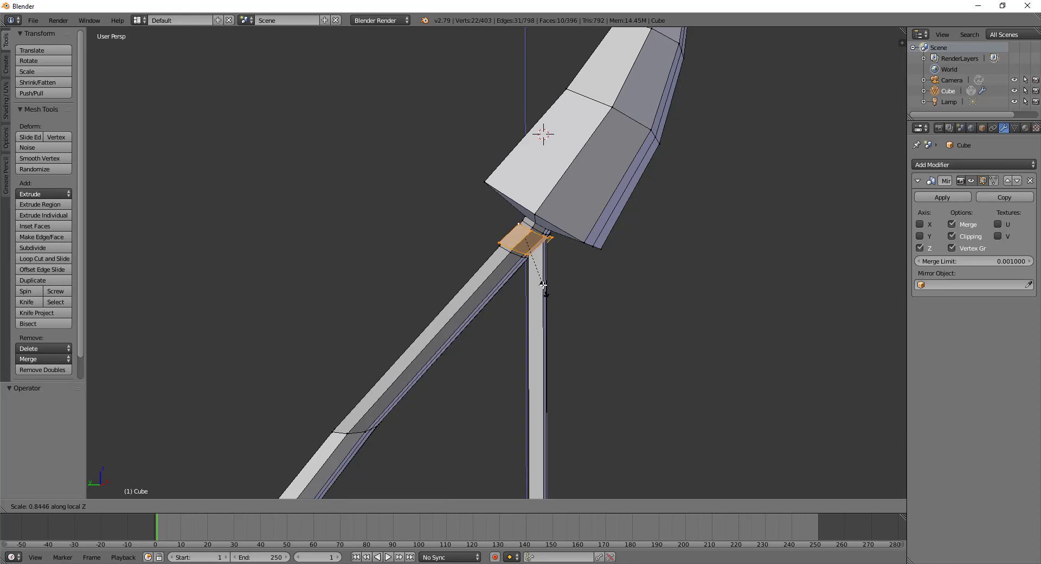
key(s)
click(608, 333)
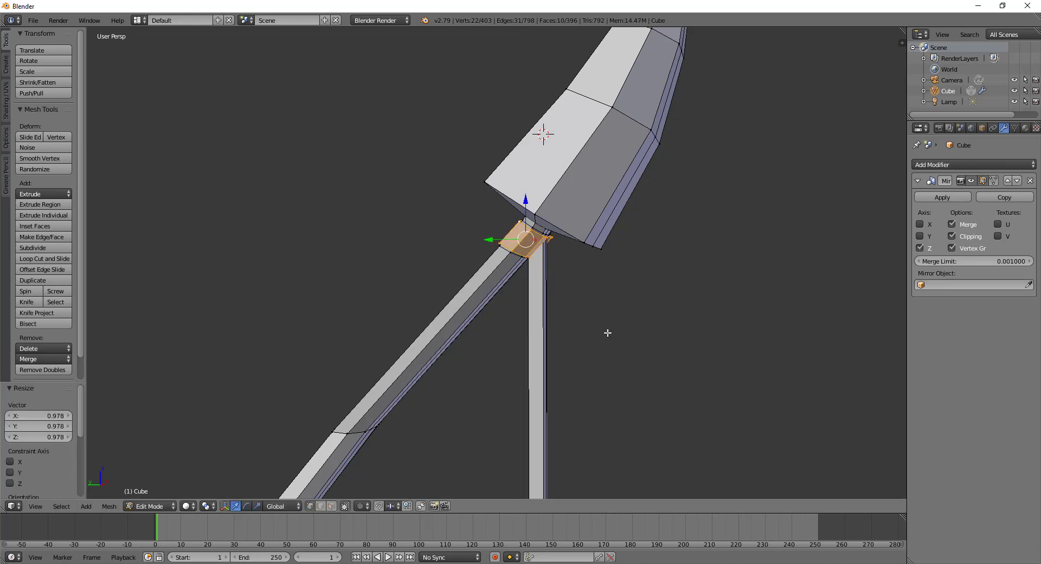
Flatten the joint face to 0.672 along Z and return to Object Mode
key(Tab)
scroll(569, 359, up, 5)
scroll(583, 351, down, 4)
scroll(564, 353, up, 2)
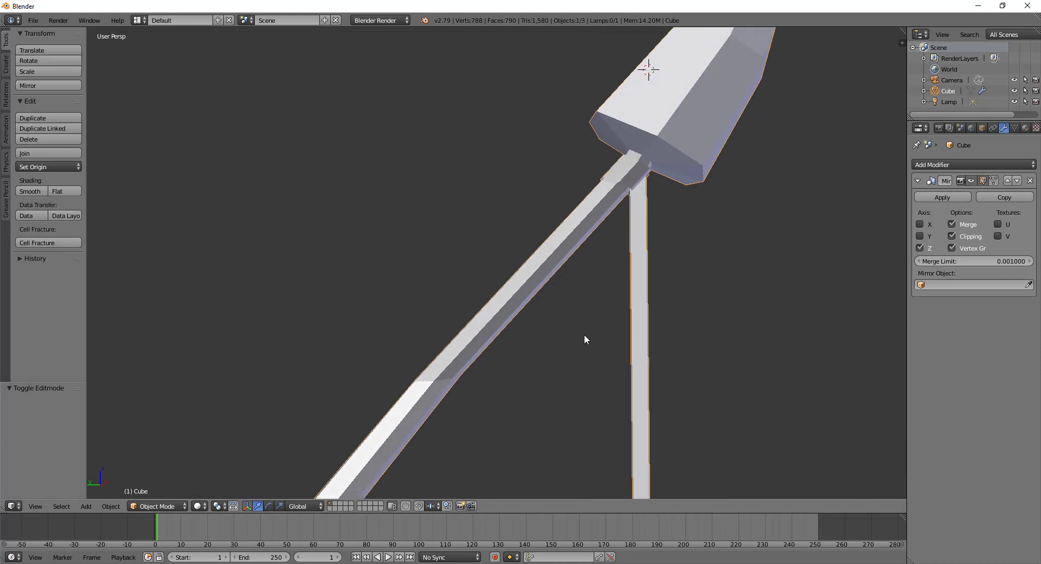
key(Tab)
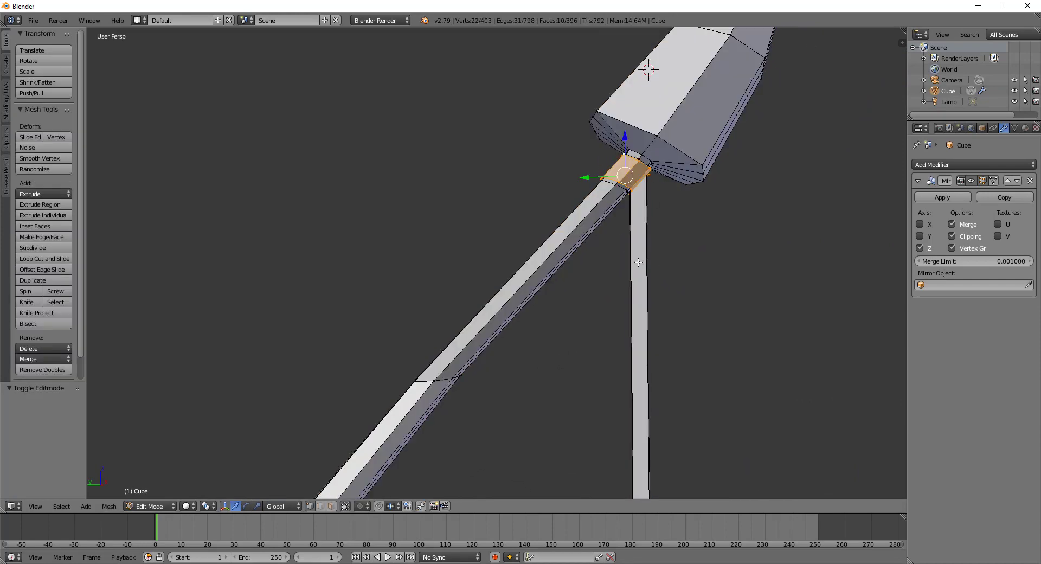
key(KP_Decimal)
key(s)
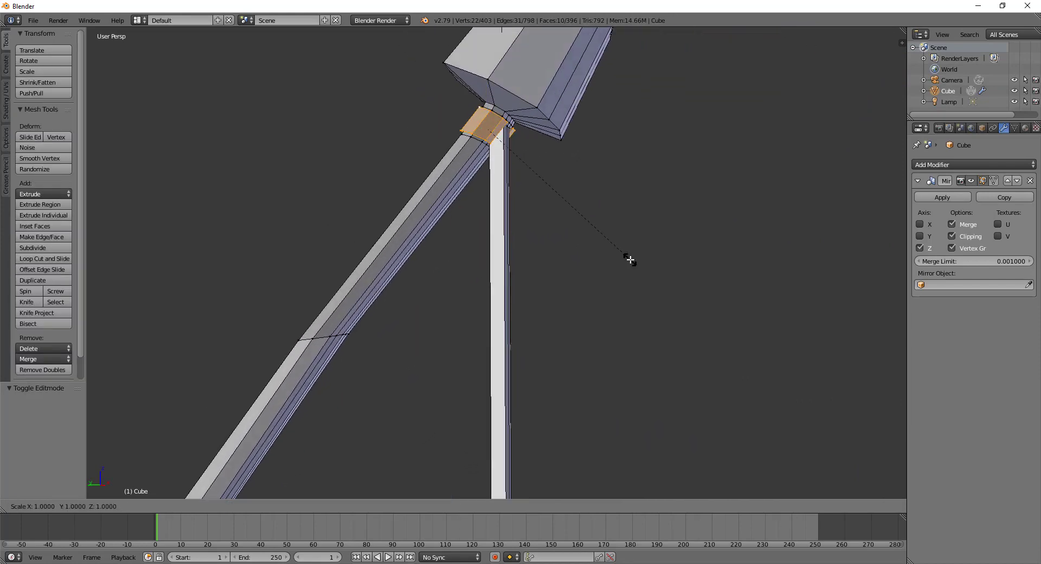
key(z)
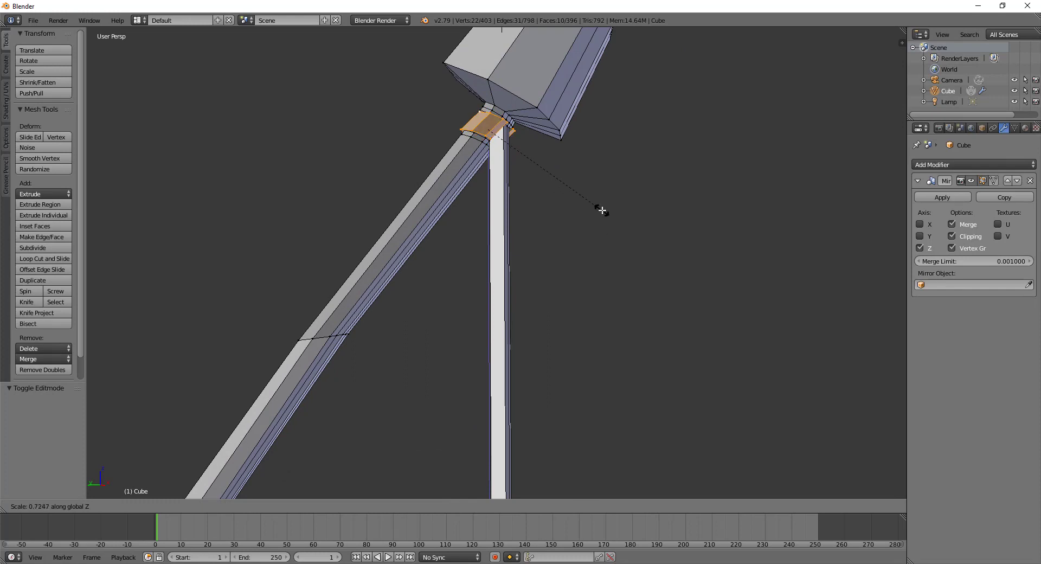
click(595, 203)
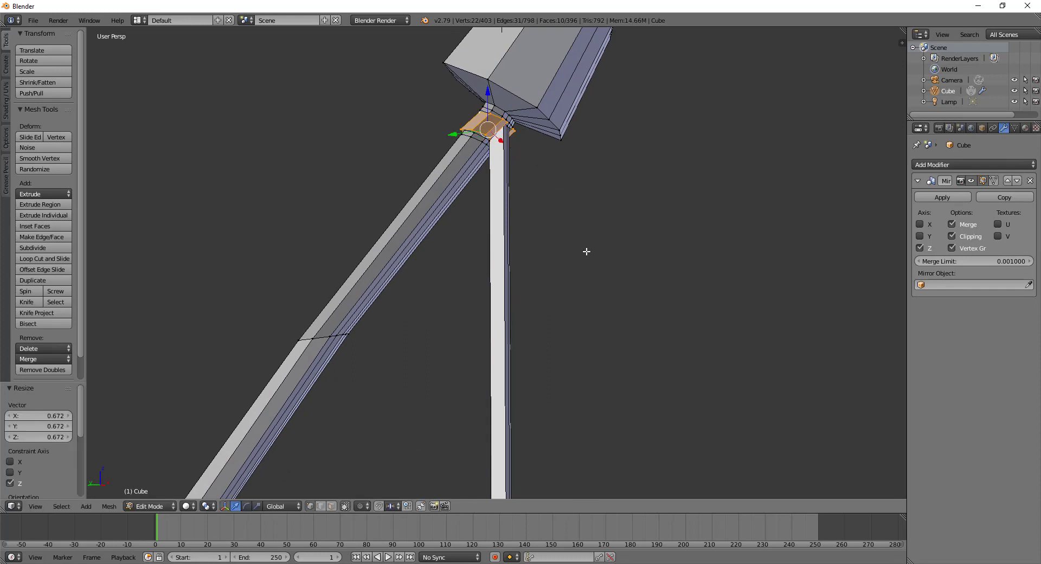
key(Tab)
scroll(587, 252, down, 3)
scroll(580, 252, down, 2)
scroll(580, 252, down, 2)
Frame the whole bow and apply the Mirror modifier so the lower limb becomes real mesh
scroll(569, 326, down, 2)
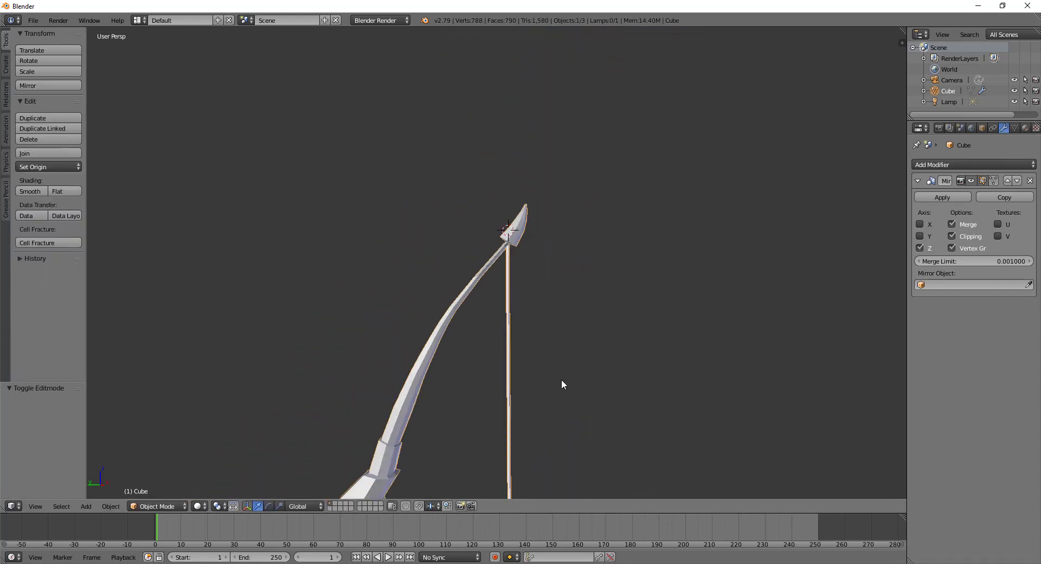
scroll(562, 383, down, 2)
scroll(516, 418, down, 2)
scroll(563, 337, down, 1)
scroll(551, 304, down, 1)
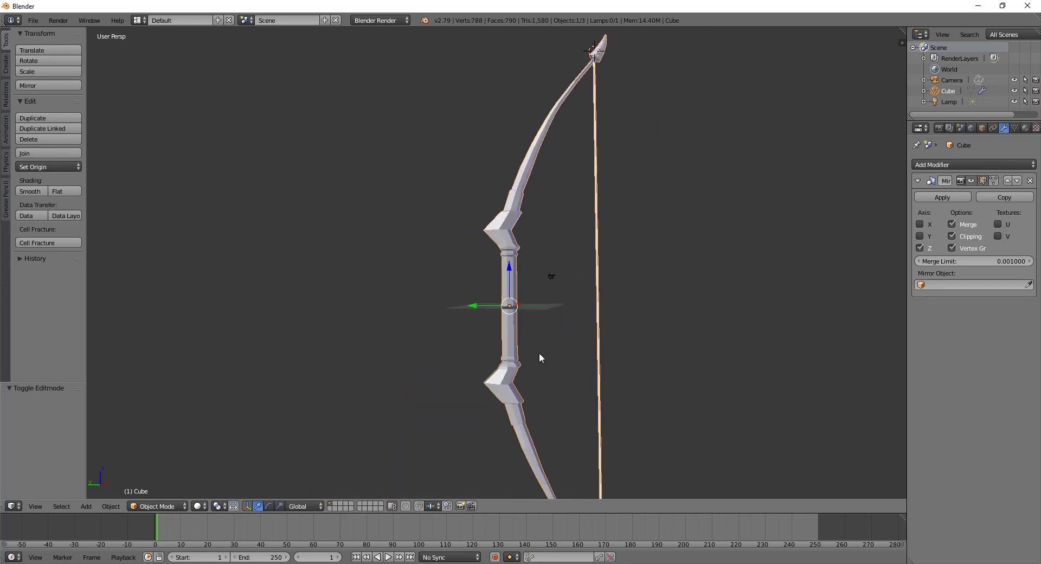
key(Tab)
key(Tab)
mouse_move(543, 360)
middle_down()
mouse_move(551, 325)
mouse_move(544, 382)
middle_up()
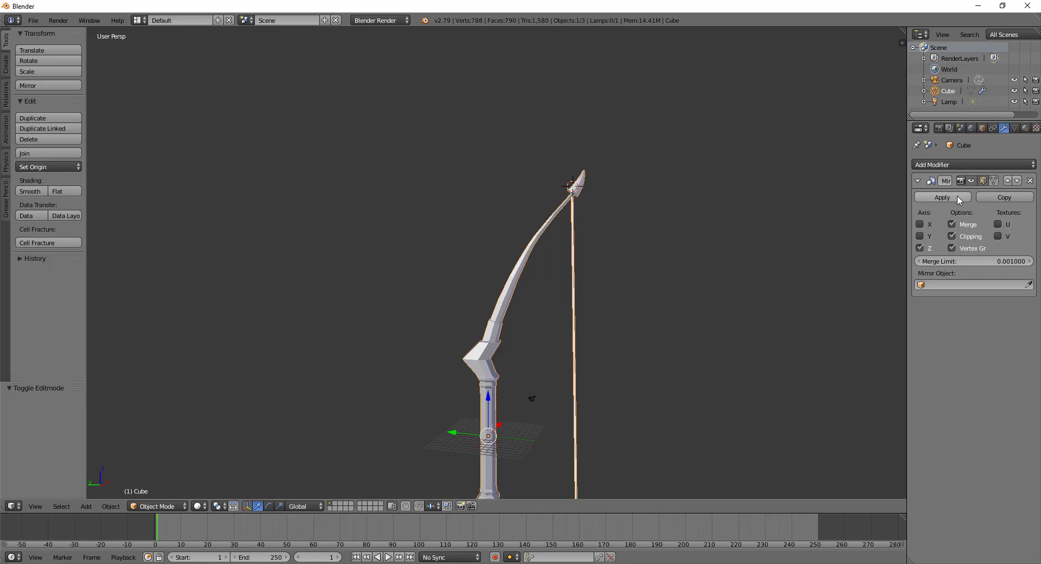
shift+middle_drag(646, 401, 639, 223)
scroll(639, 222, down, 1)
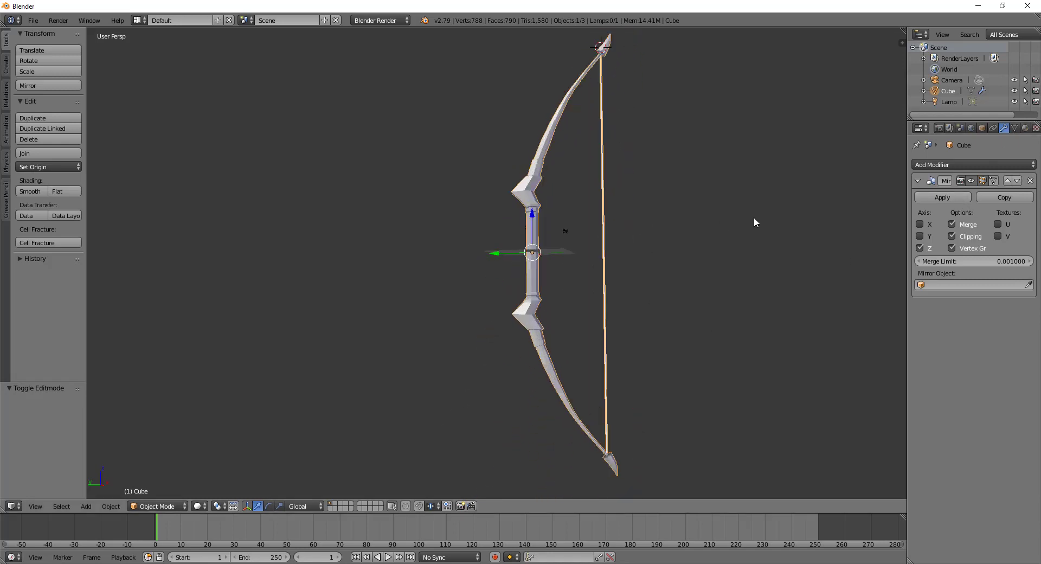
click(942, 197)
Give the bow's material a dark brown diffuse (0.240, 0.052, 0.013) and specular intensity 0
key(Tab)
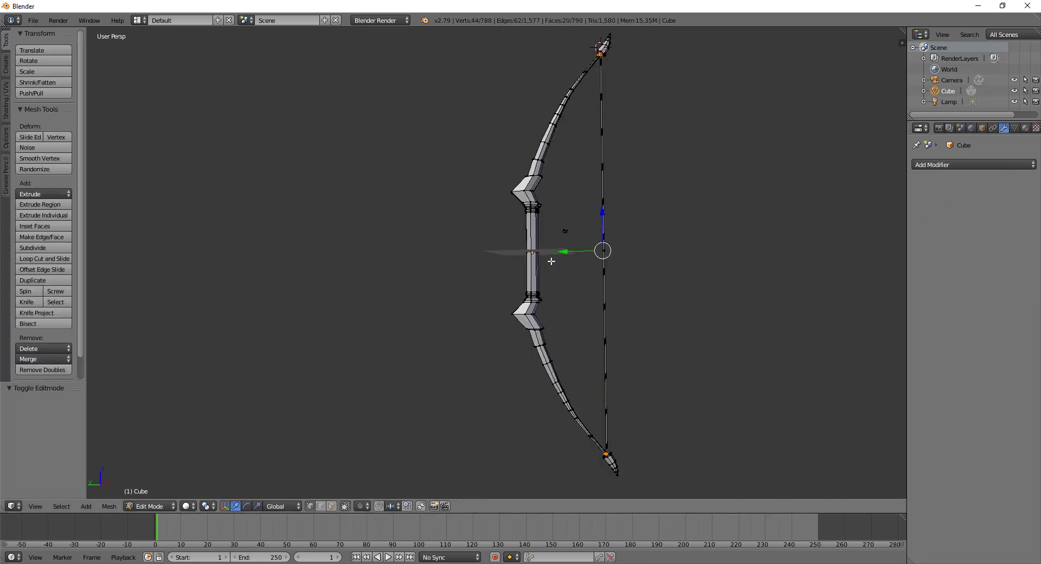
mouse_move(580, 290)
middle_down()
mouse_move(440, 293)
mouse_move(587, 300)
middle_up()
scroll(587, 300, up, 4)
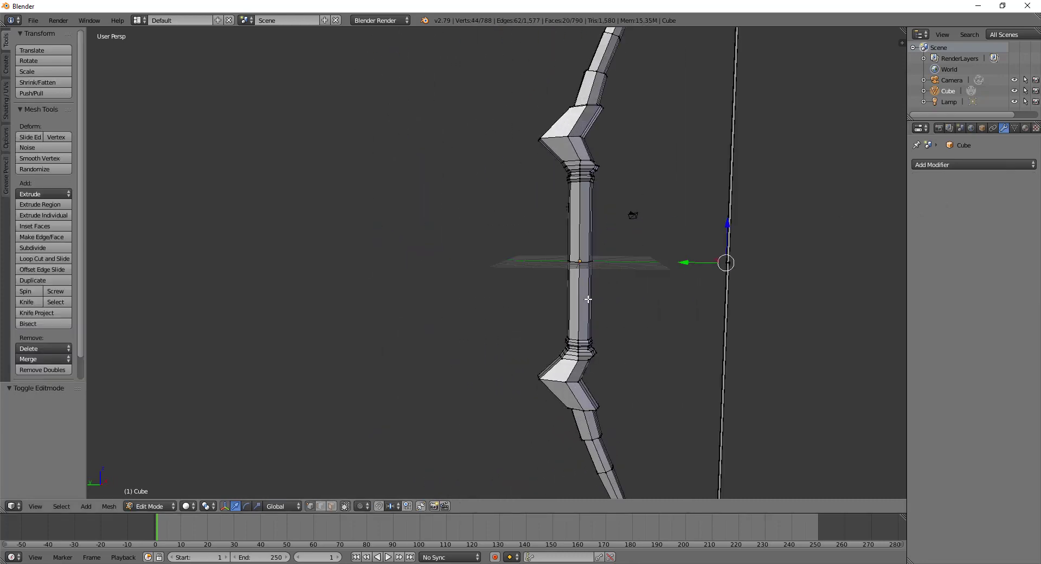
click(1025, 128)
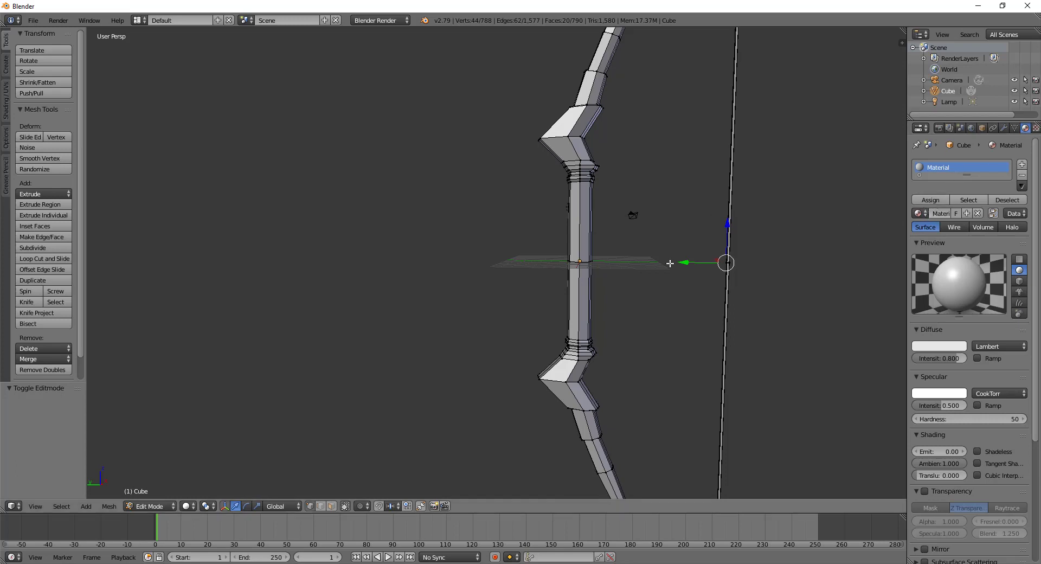
scroll(671, 263, down, 3)
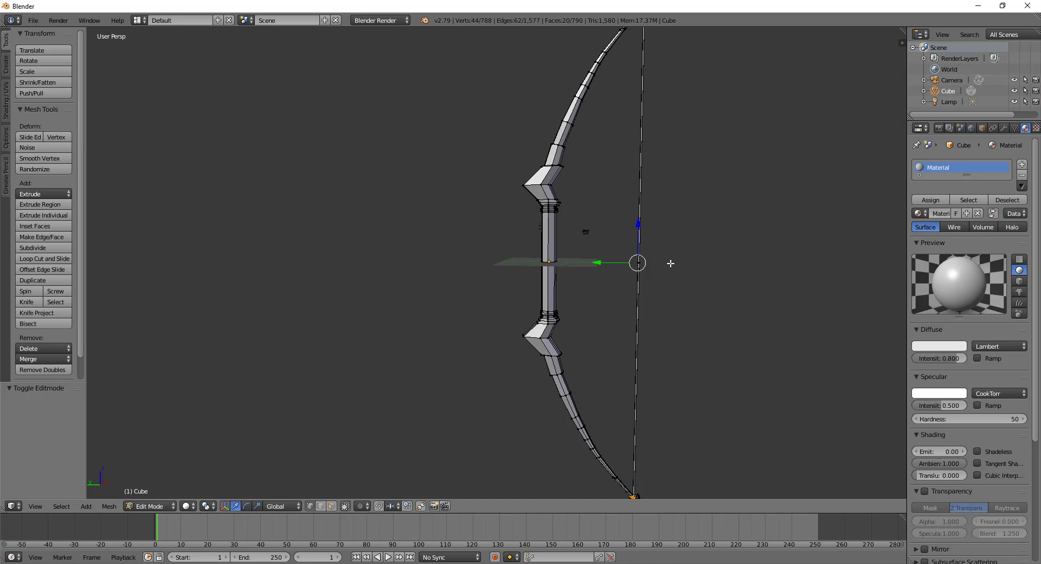
click(931, 349)
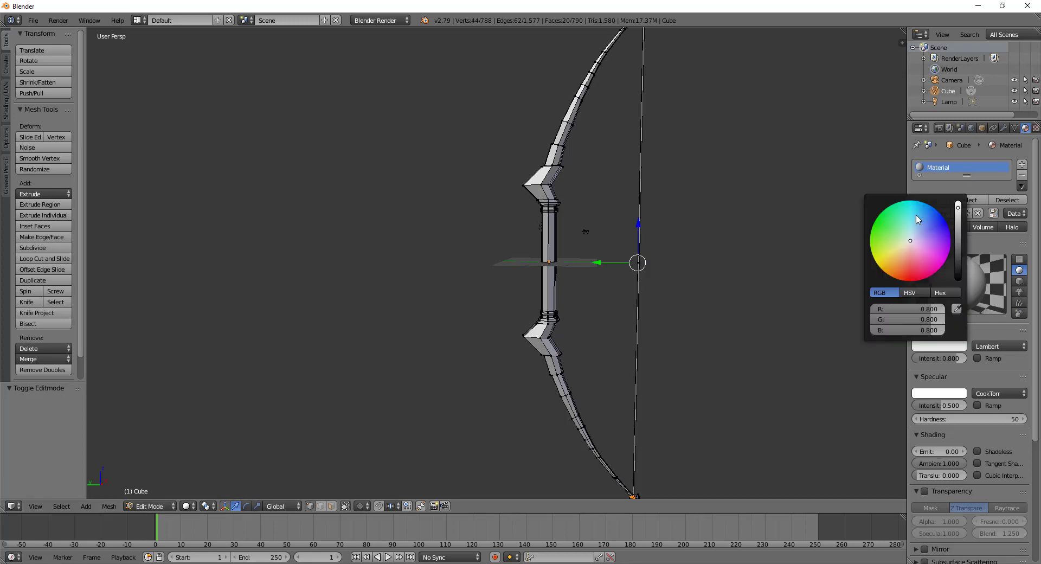
drag(910, 241, 900, 271)
drag(959, 208, 958, 246)
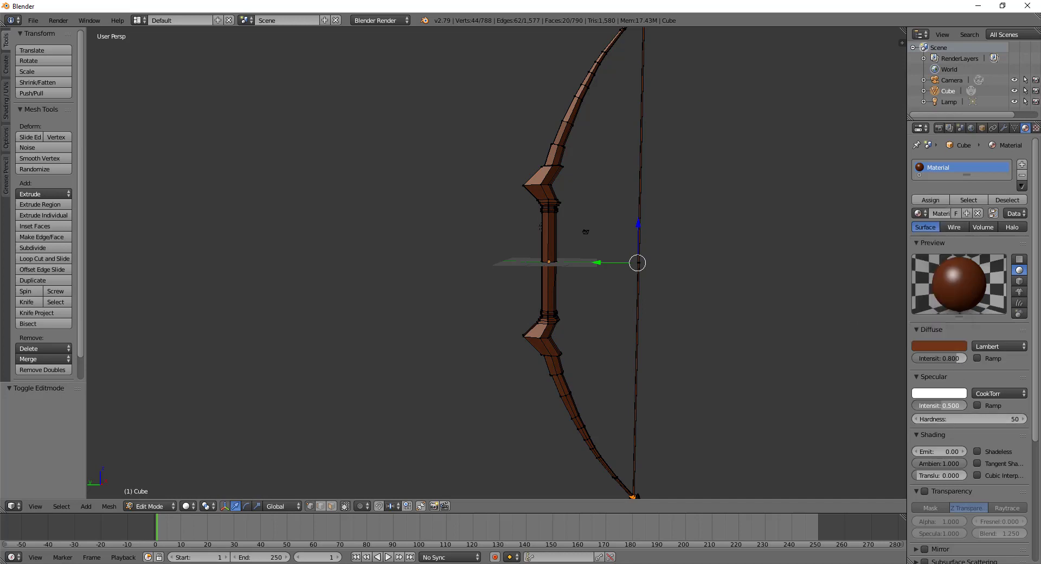
drag(941, 406, 897, 400)
scroll(579, 266, up, 3)
mouse_move(579, 266)
middle_down()
mouse_move(656, 184)
mouse_move(629, 261)
middle_up()
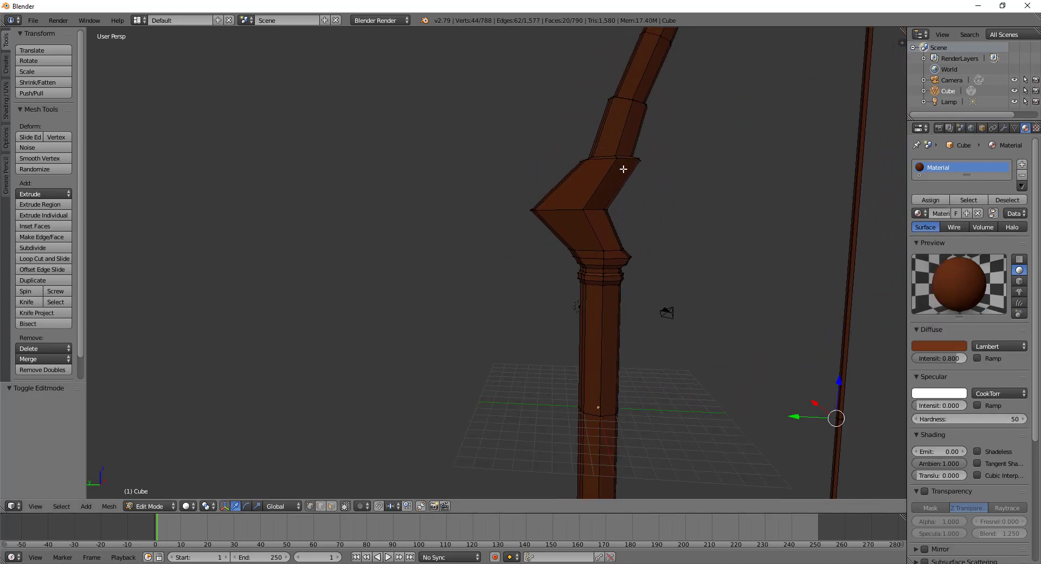
Select the edge loops and faces of the bend section above the grip
right_click(606, 159)
alt+right_click(602, 161)
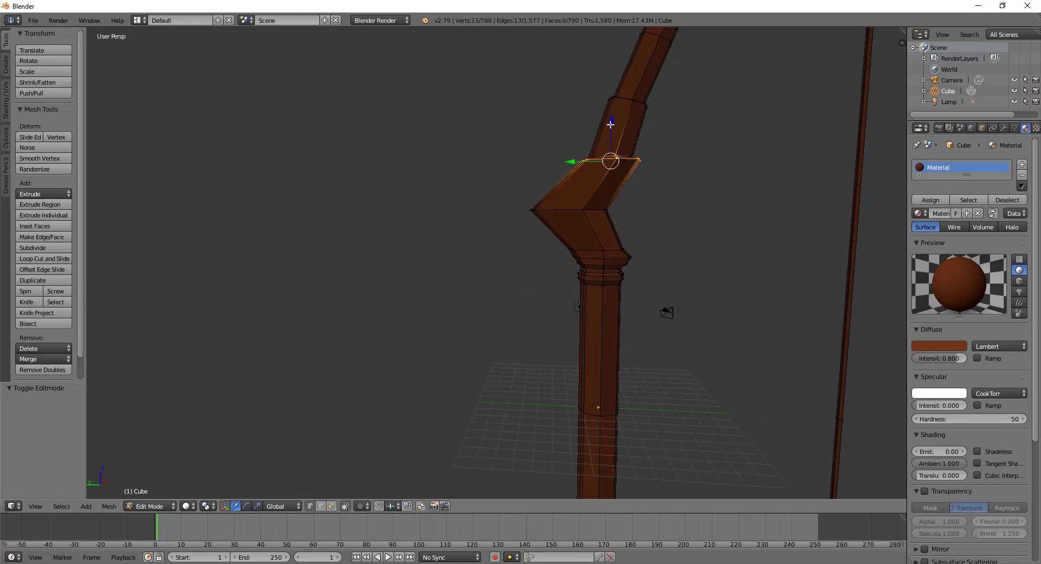
alt+shift+right_click(622, 101)
alt+shift+right_click(575, 209)
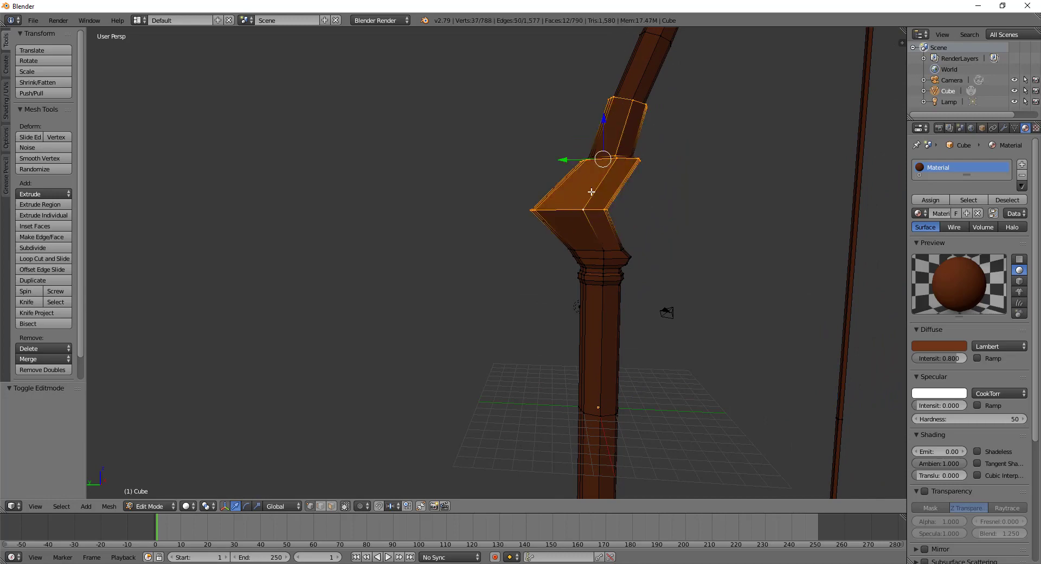
middle_drag(575, 210, 617, 234)
ctrl+shift+right_click(612, 232)
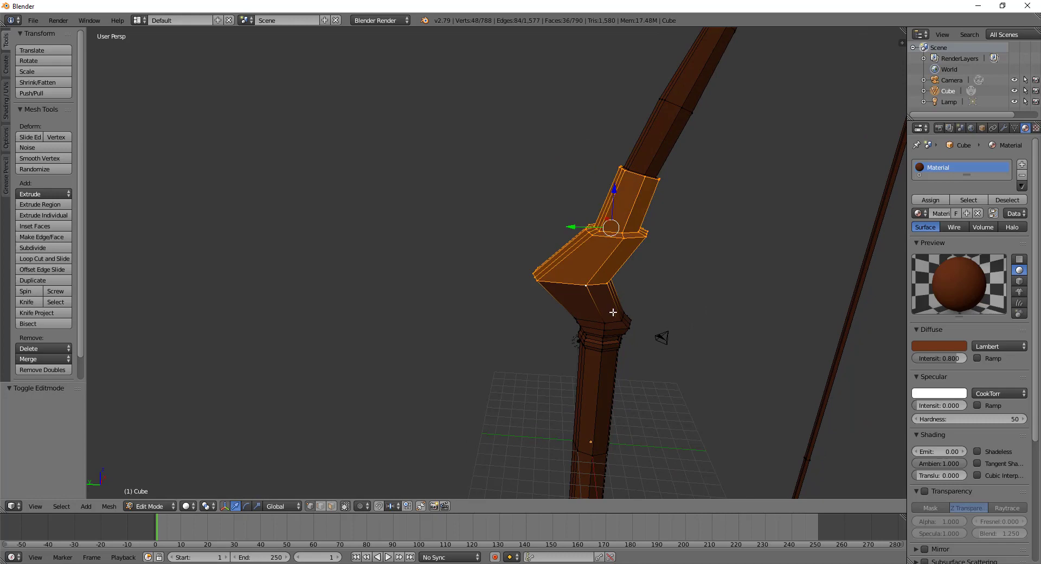
middle_drag(597, 319, 625, 204)
ctrl+shift+right_click(611, 213)
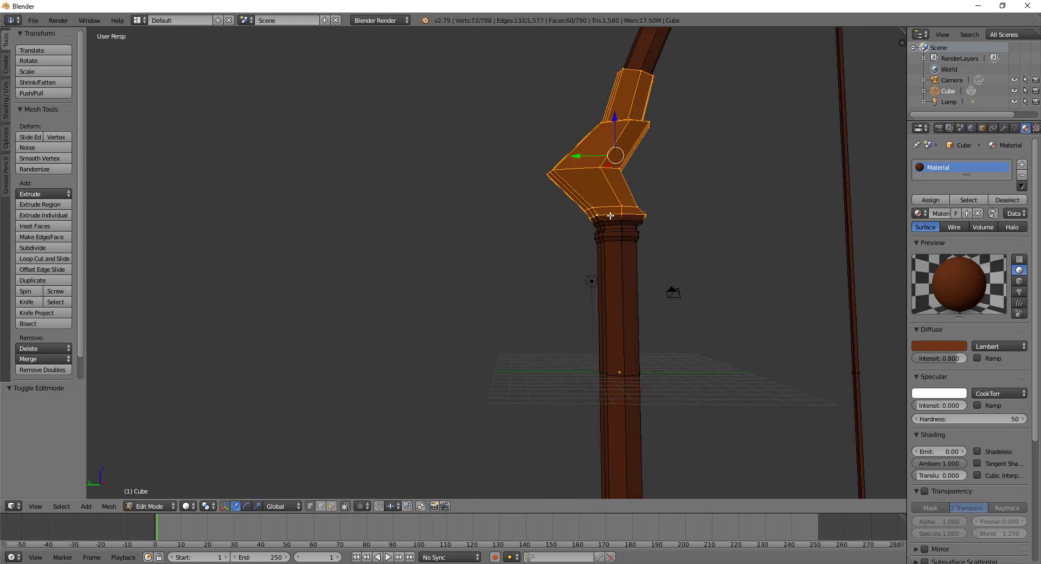
ctrl+shift+right_click(611, 222)
ctrl+shift+right_click(614, 227)
ctrl+shift+right_click(613, 233)
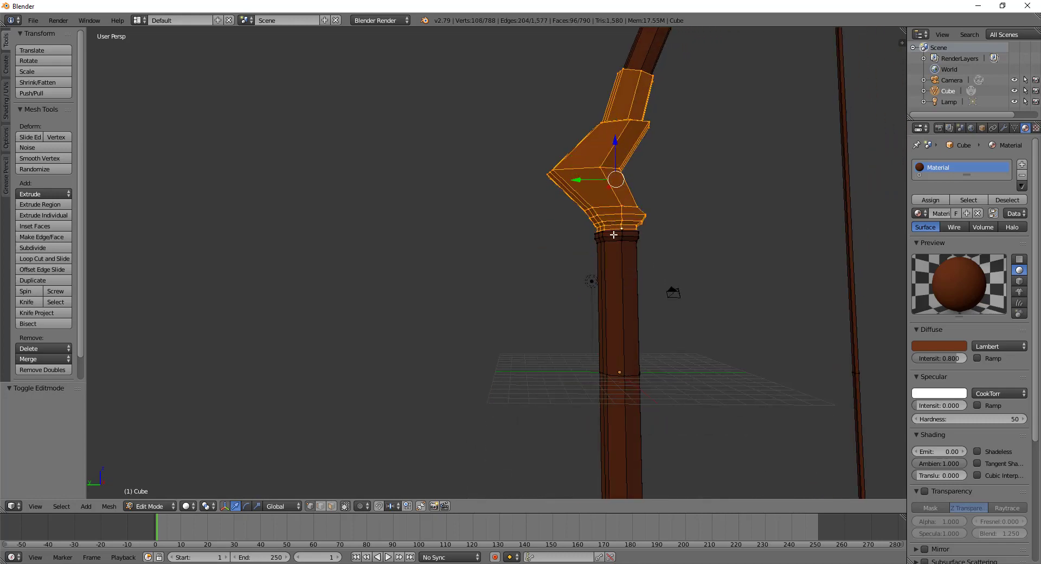
ctrl+shift+right_click(614, 232)
ctrl+shift+right_click(613, 235)
ctrl+shift+right_click(612, 237)
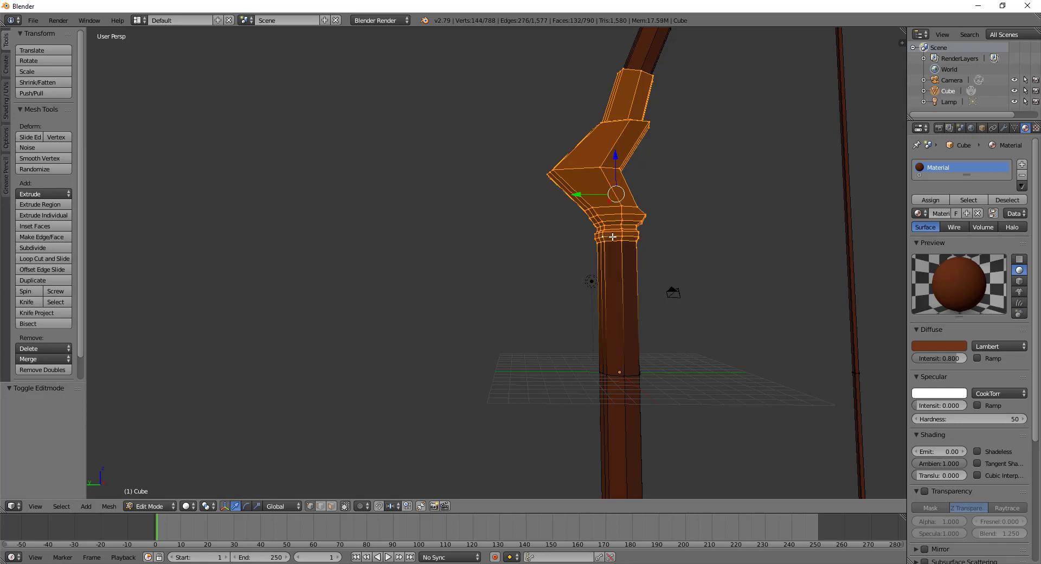
Assign a new slot with Material.001 to the selection, using a dark grey diffuse (0.152)
click(1022, 163)
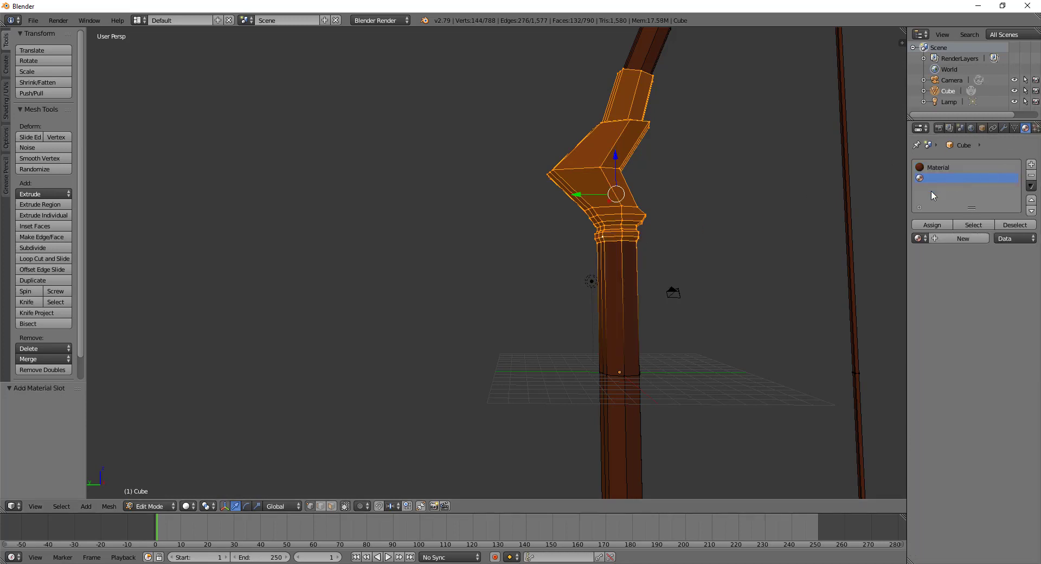
click(925, 227)
click(946, 240)
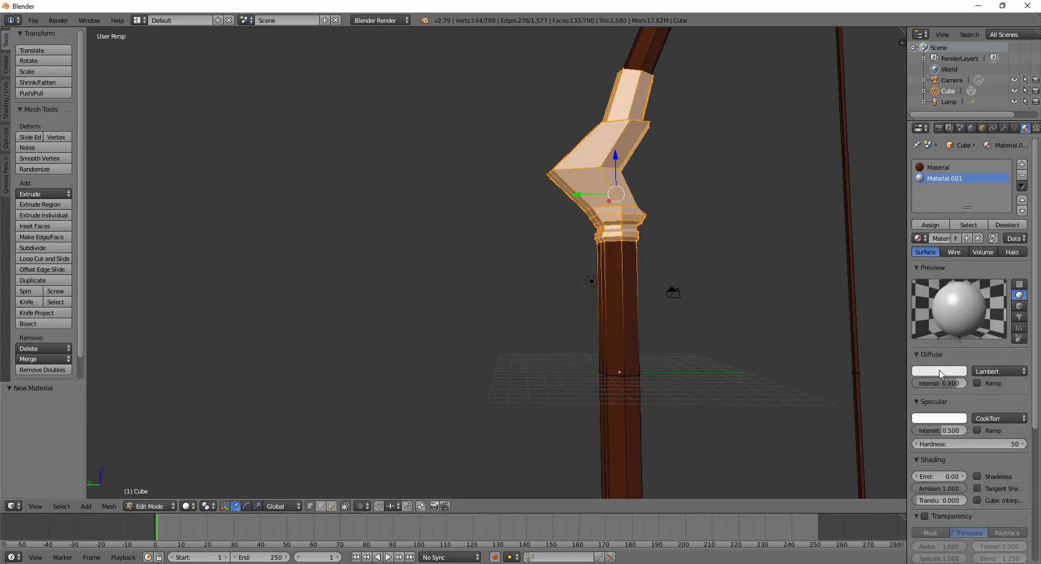
click(941, 373)
drag(958, 255, 958, 295)
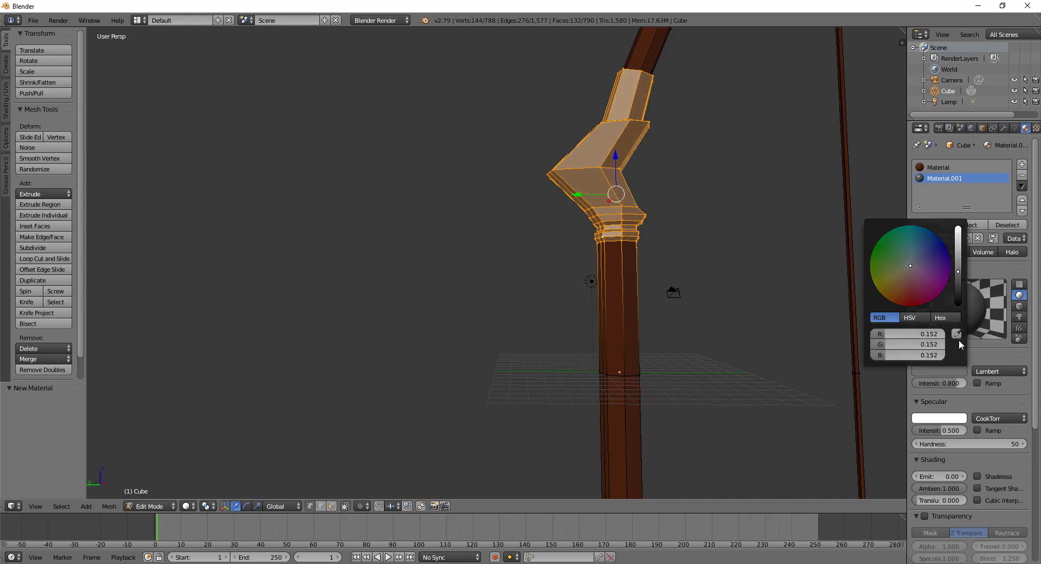
Enable Mirror on Material.001 with reflectivity 0.226 and check the grip in Object Mode
scroll(949, 418, down, 5)
scroll(949, 418, down, 4)
click(919, 379)
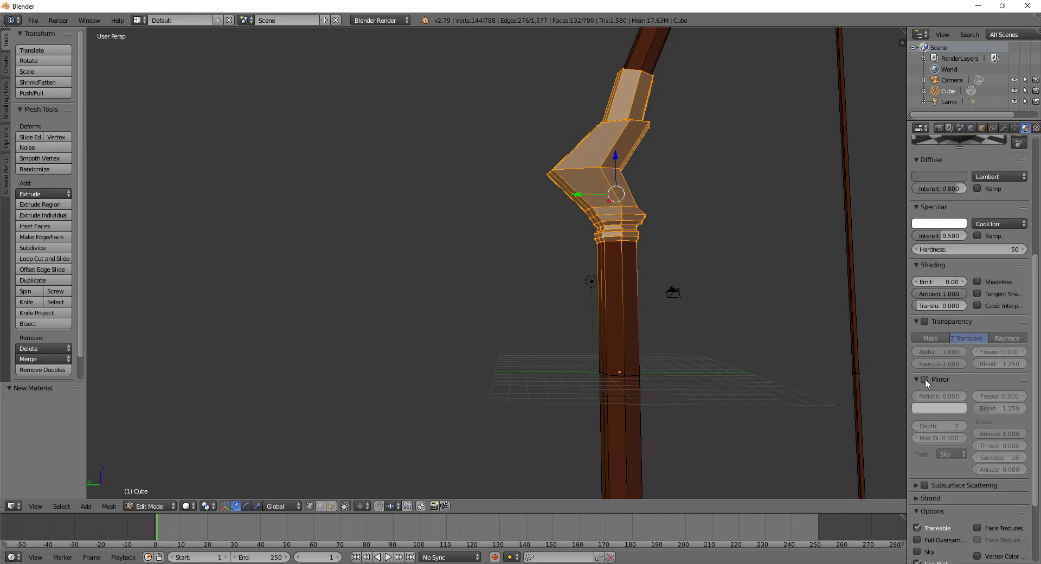
click(925, 379)
drag(929, 397, 954, 398)
scroll(929, 398, up, 4)
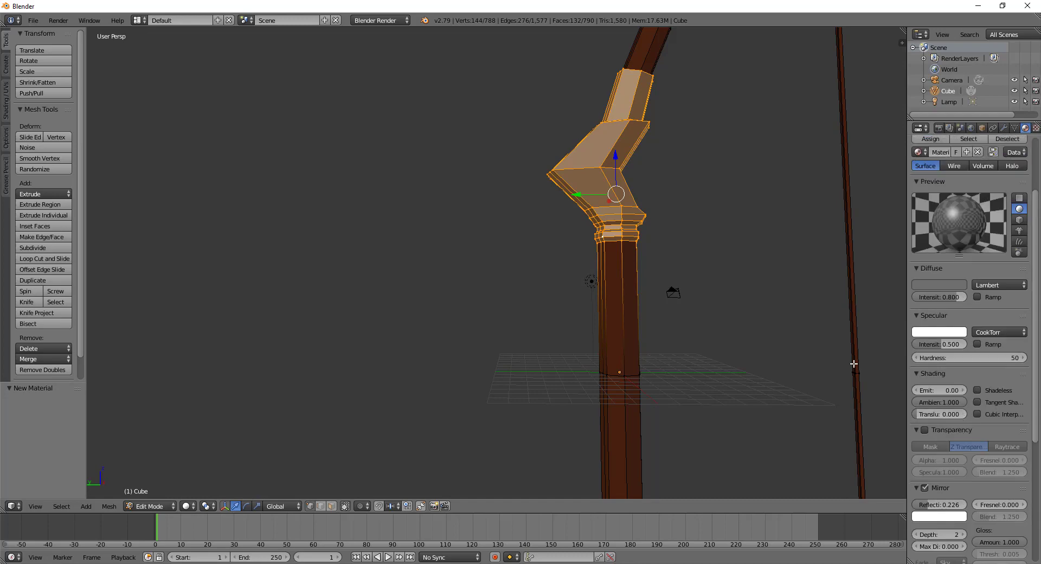
key(Tab)
mouse_move(599, 310)
middle_down()
mouse_move(649, 400)
mouse_move(685, 359)
mouse_move(628, 409)
middle_up()
scroll(597, 379, up, 3)
key(Tab)
Select the face rings of the lower grip bend, from its base up the grip
scroll(523, 359, up, 3)
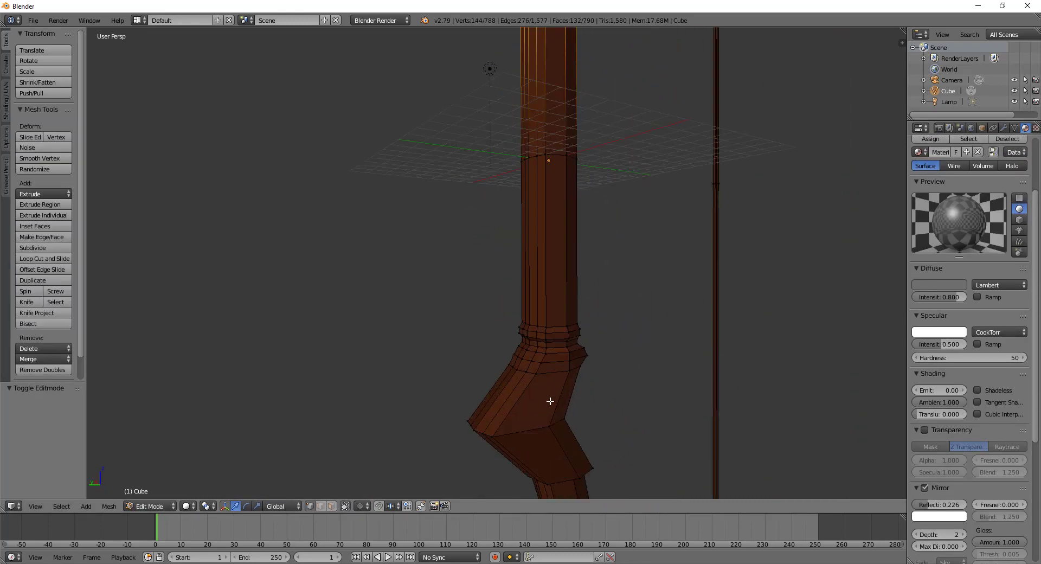
mouse_move(550, 399)
middle_down()
mouse_move(512, 344)
mouse_move(534, 414)
middle_up()
right_click(540, 473)
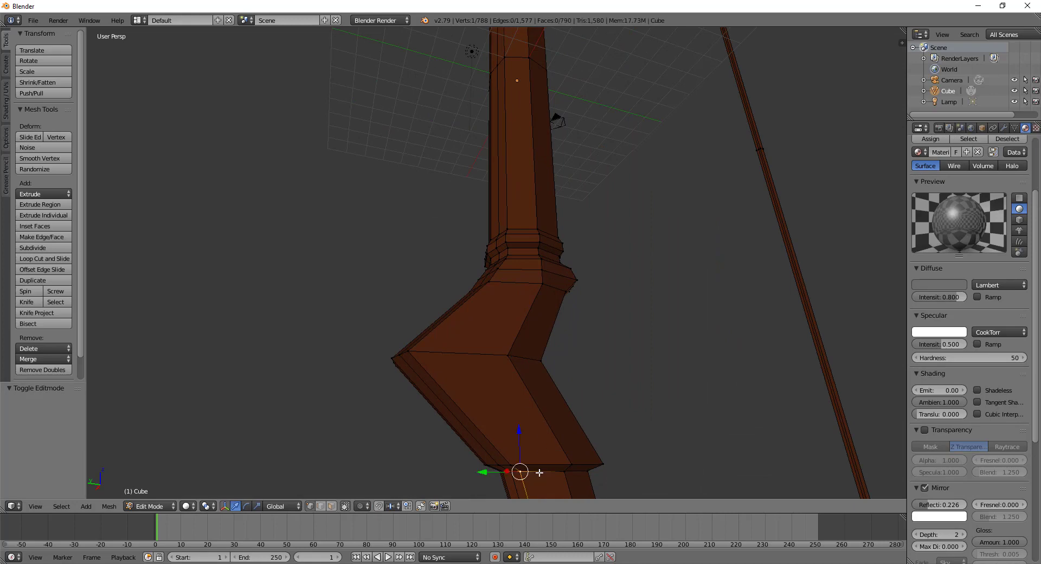
alt+right_click(540, 471)
alt+shift+right_click(541, 468)
alt+shift+right_click(495, 347)
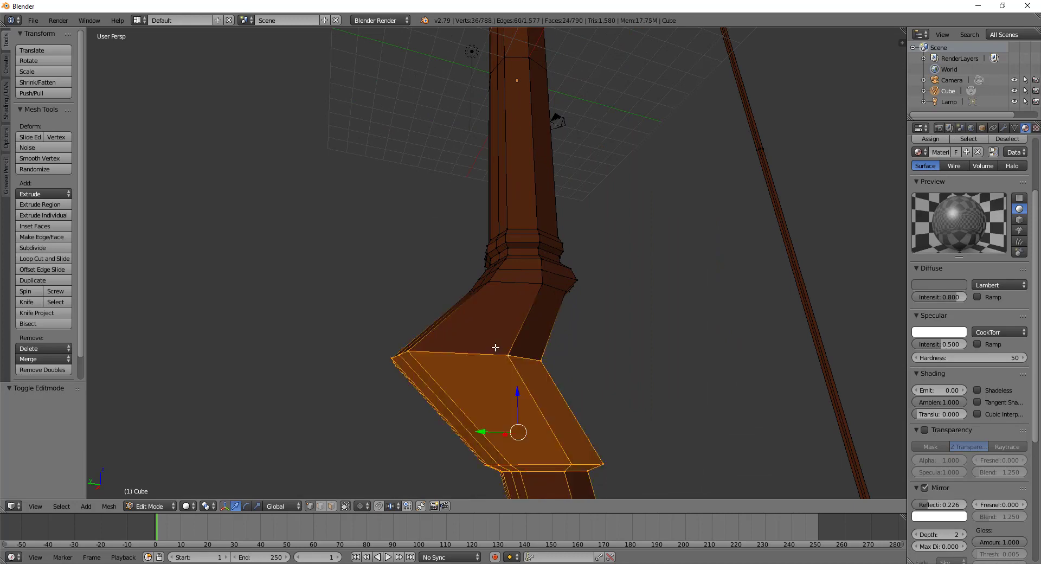
alt+shift+right_click(510, 287)
alt+shift+right_click(519, 266)
alt+shift+right_click(521, 259)
alt+shift+right_click(522, 255)
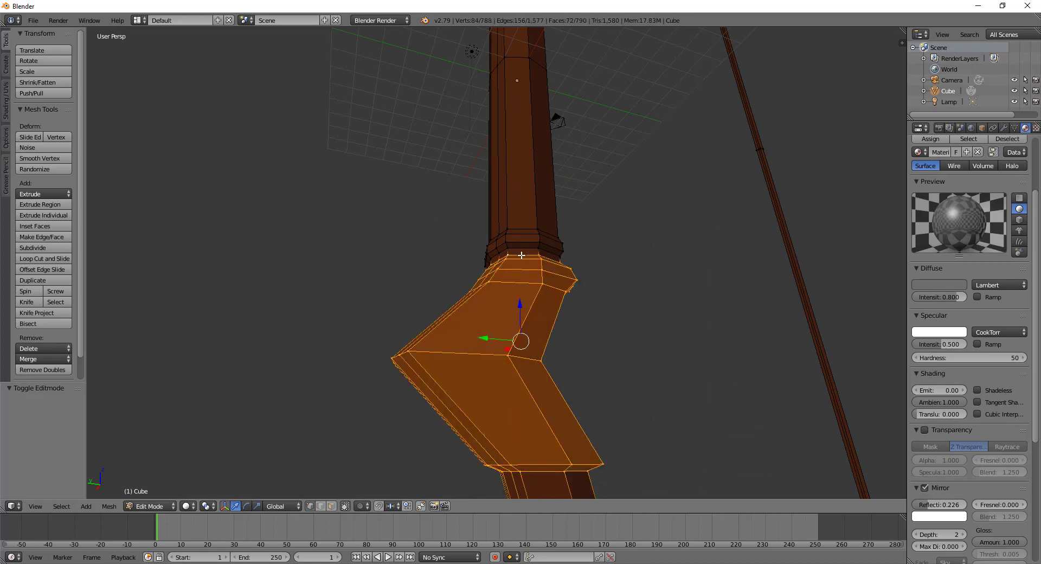
alt+shift+right_click(521, 248)
alt+shift+right_click(520, 244)
alt+shift+right_click(521, 238)
alt+shift+right_click(520, 230)
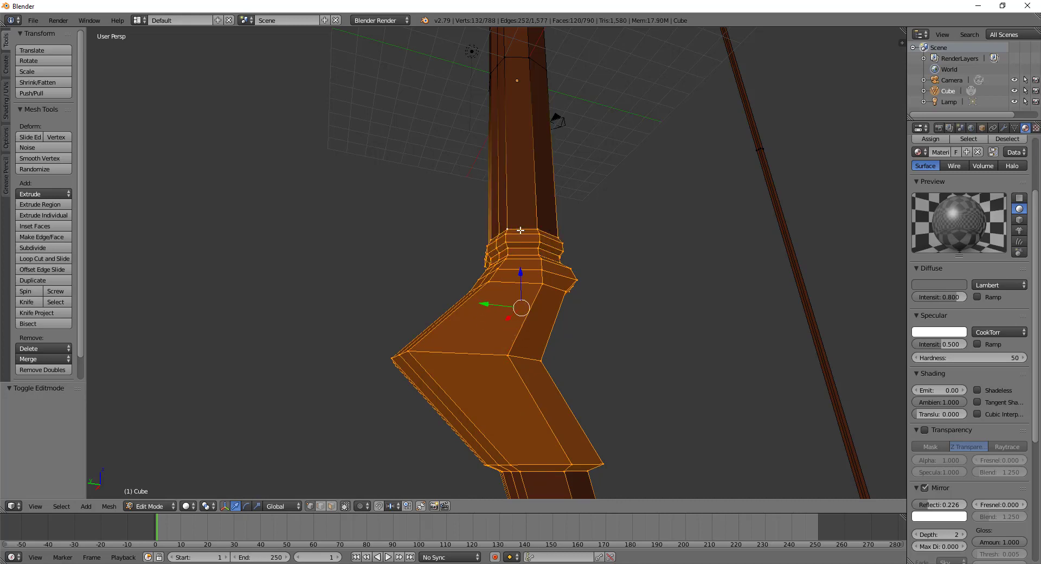
shift+middle_drag(521, 230, 540, 285)
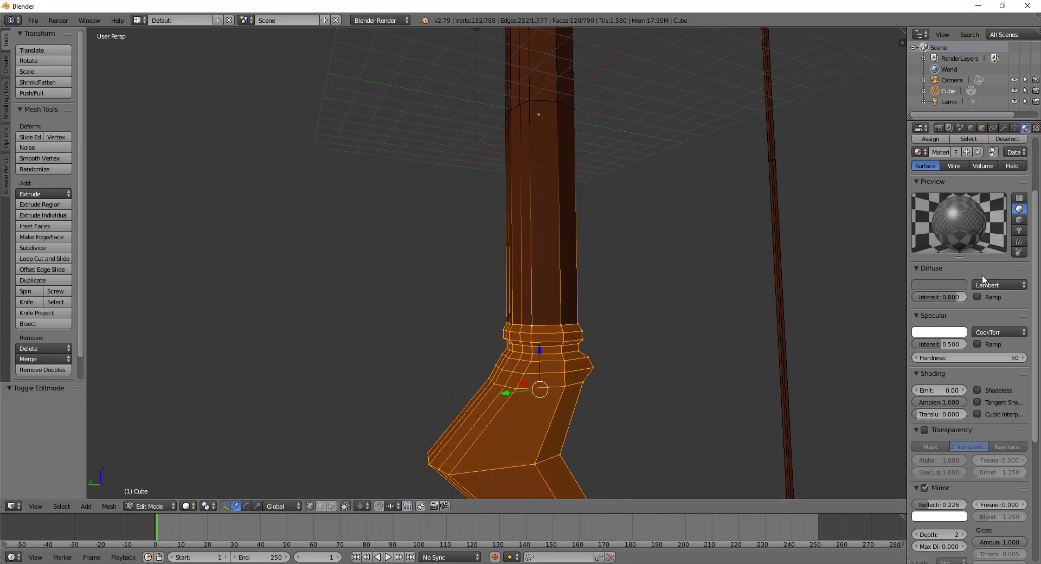
Assign the grey material to the selected lower bend and check the result
click(931, 139)
scroll(667, 347, down, 4)
key(Tab)
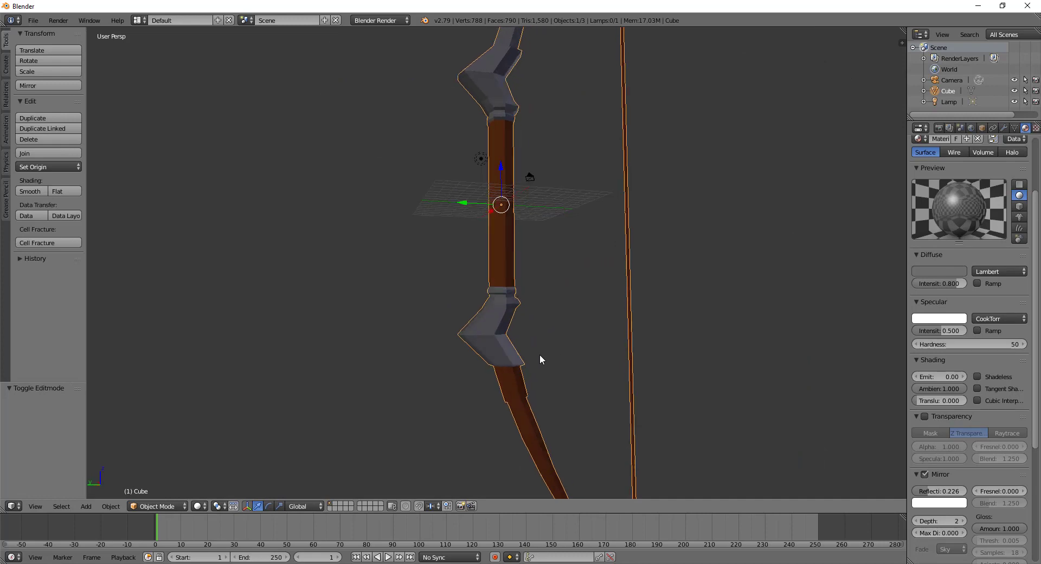
mouse_move(540, 359)
middle_down()
mouse_move(534, 370)
mouse_move(552, 384)
mouse_move(503, 328)
middle_up()
key(Tab)
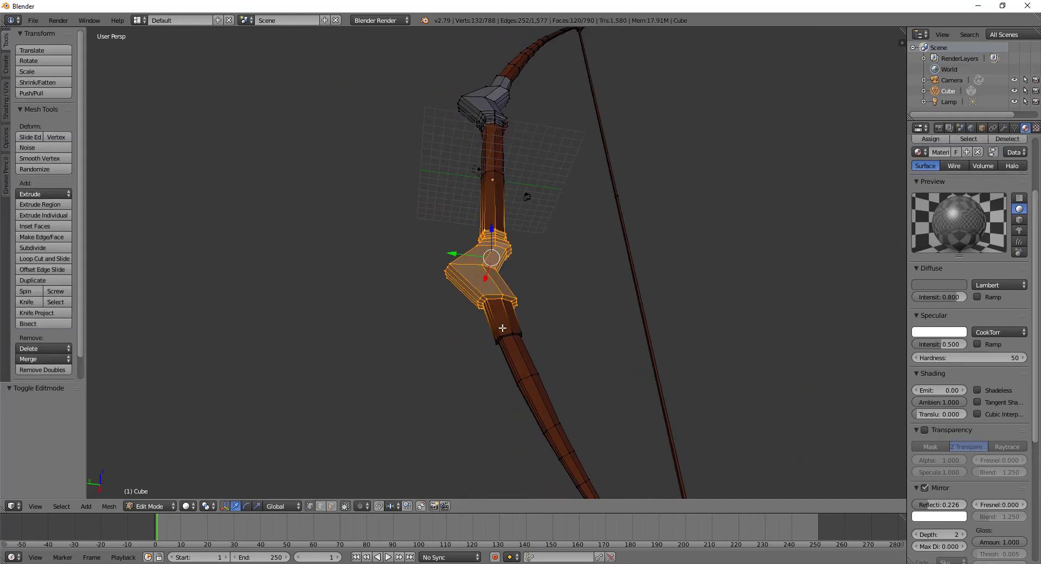
Select the bands below the bend and where the limb meets it, then frame the whole bow
alt+shift+right_click(508, 332)
alt+shift+right_click(510, 335)
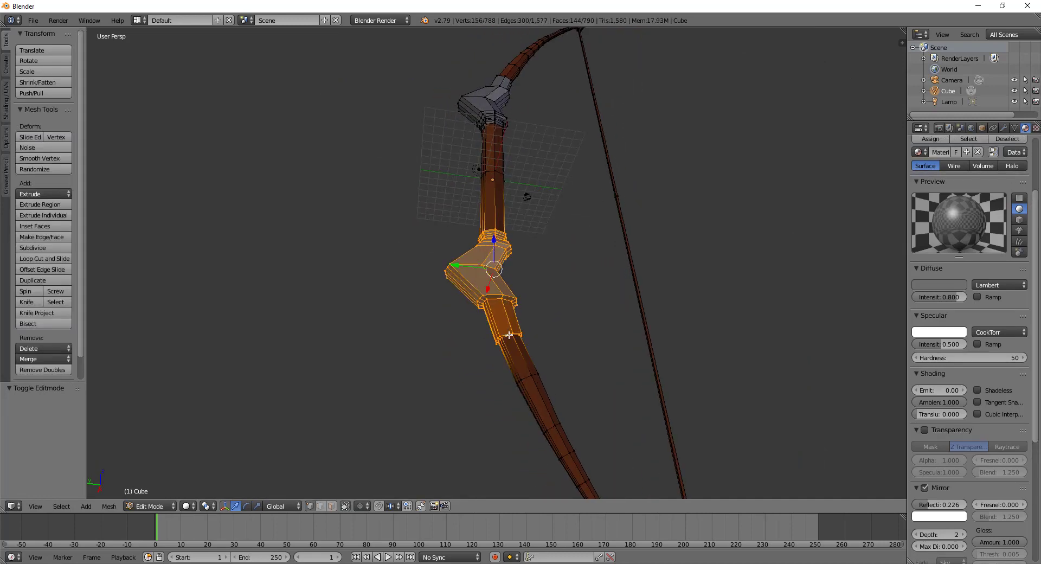
mouse_move(864, 272)
middle_down()
mouse_move(548, 240)
mouse_move(483, 321)
mouse_move(472, 190)
mouse_move(473, 238)
middle_up()
key(Tab)
key(Tab)
alt+right_click(487, 154)
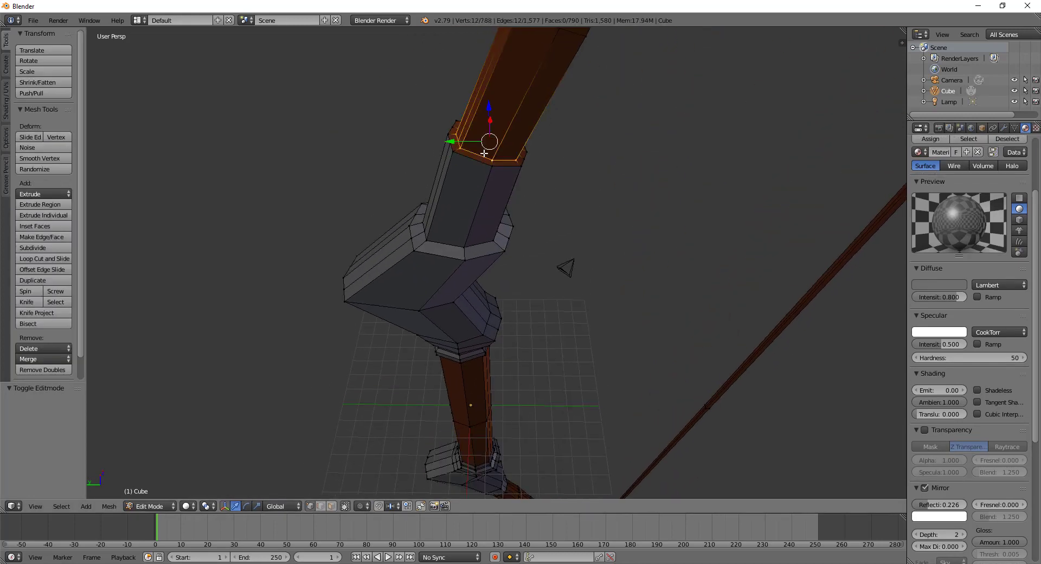
alt+shift+right_click(480, 162)
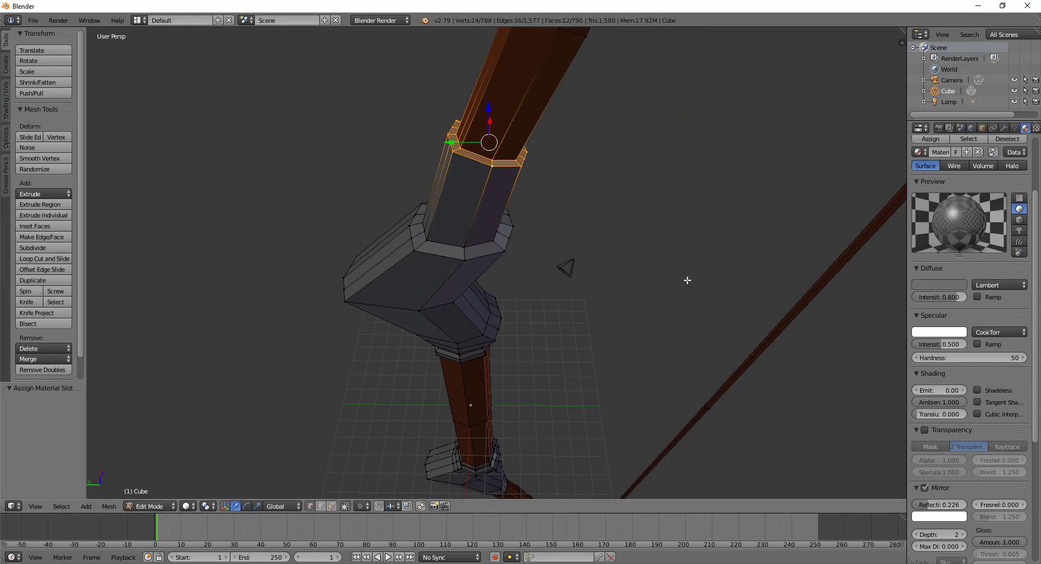
key(Tab)
key(Home)
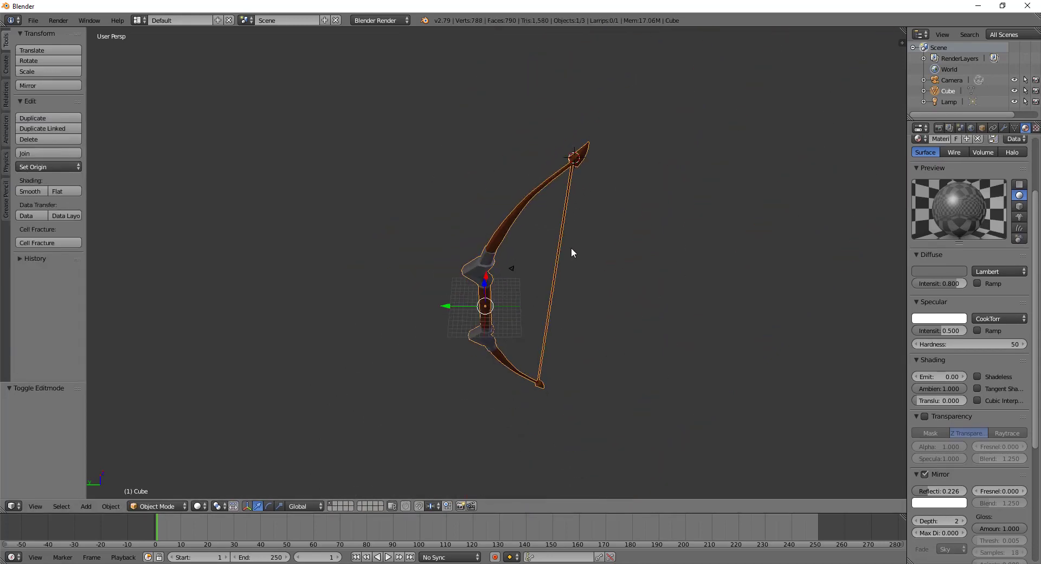
Select the upper tip's rings and assign the grey material to them
scroll(528, 327, up, 4)
key(Tab)
scroll(477, 327, up, 4)
middle_drag(477, 328, 478, 319)
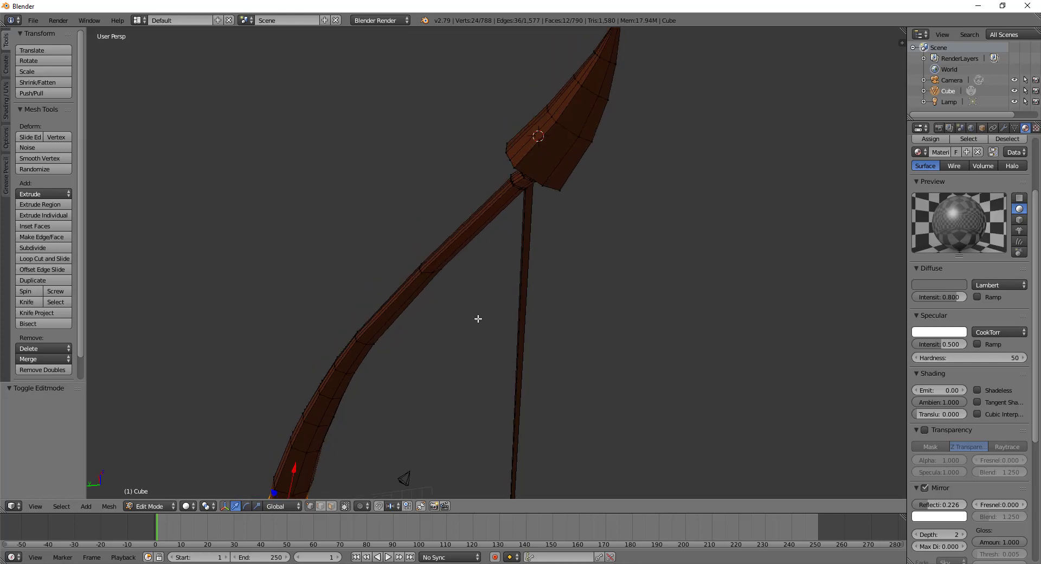
right_click(536, 174)
mouse_move(536, 174)
middle_down()
mouse_move(611, 262)
mouse_move(673, 251)
mouse_move(577, 158)
mouse_move(578, 226)
middle_up()
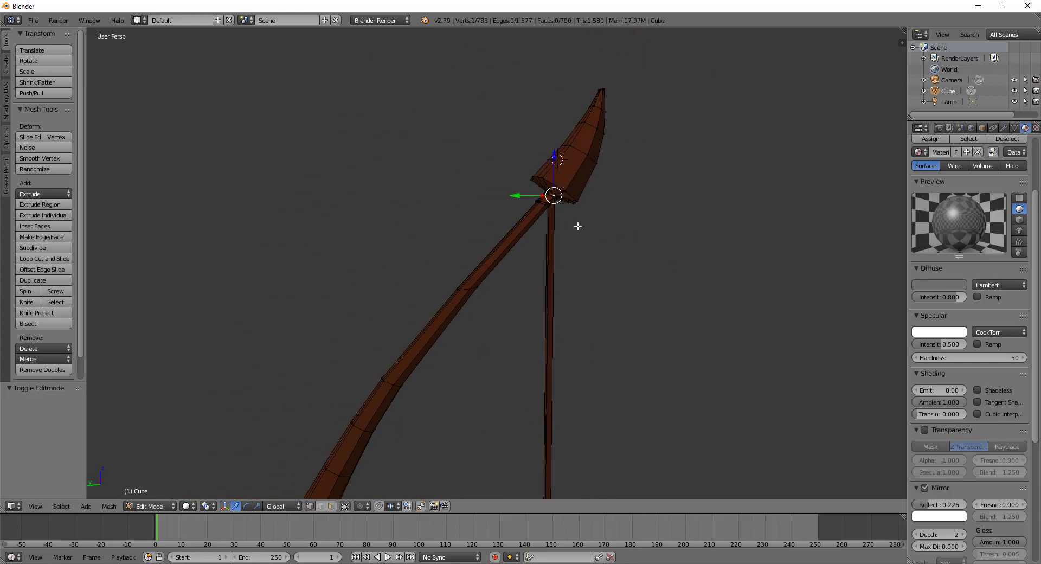
scroll(557, 191, up, 4)
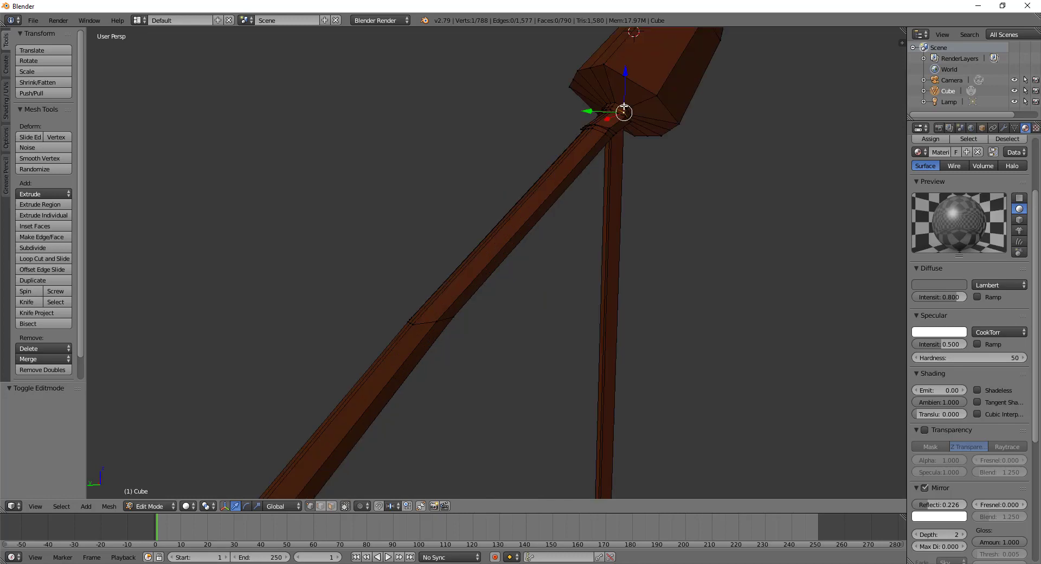
key(ctrl+KP_Add)
key(ctrl+KP_Add)
middle_drag(719, 108, 707, 122)
key(ctrl+KP_Add)
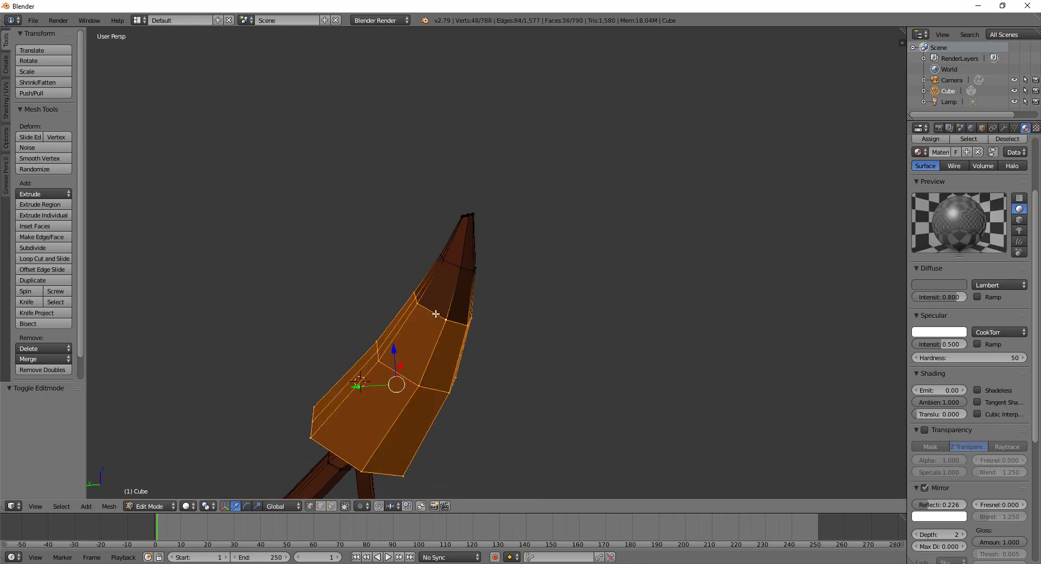
key(ctrl+KP_Add)
key(ctrl+KP_Add)
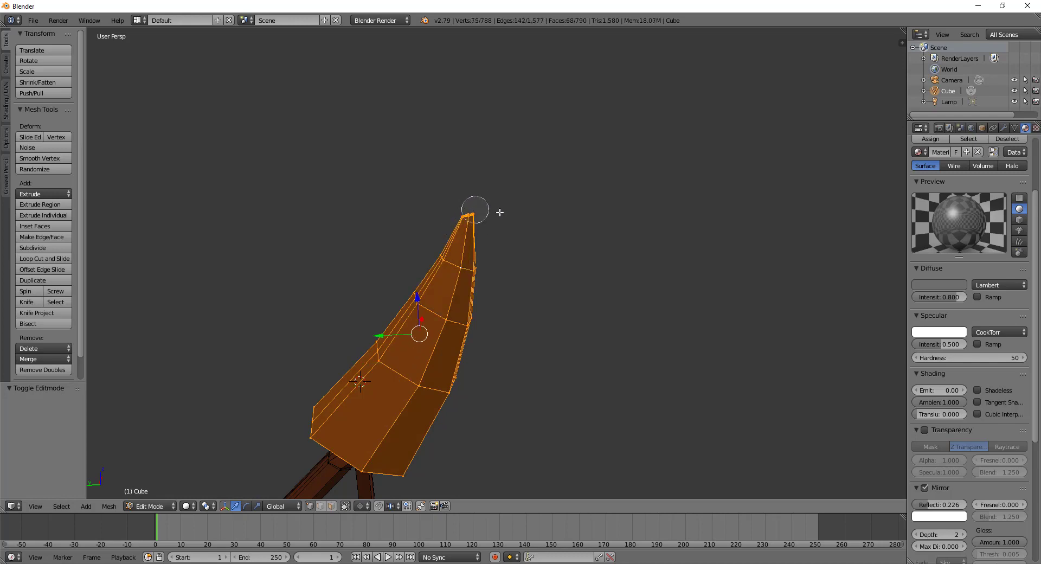
click(931, 139)
key(Tab)
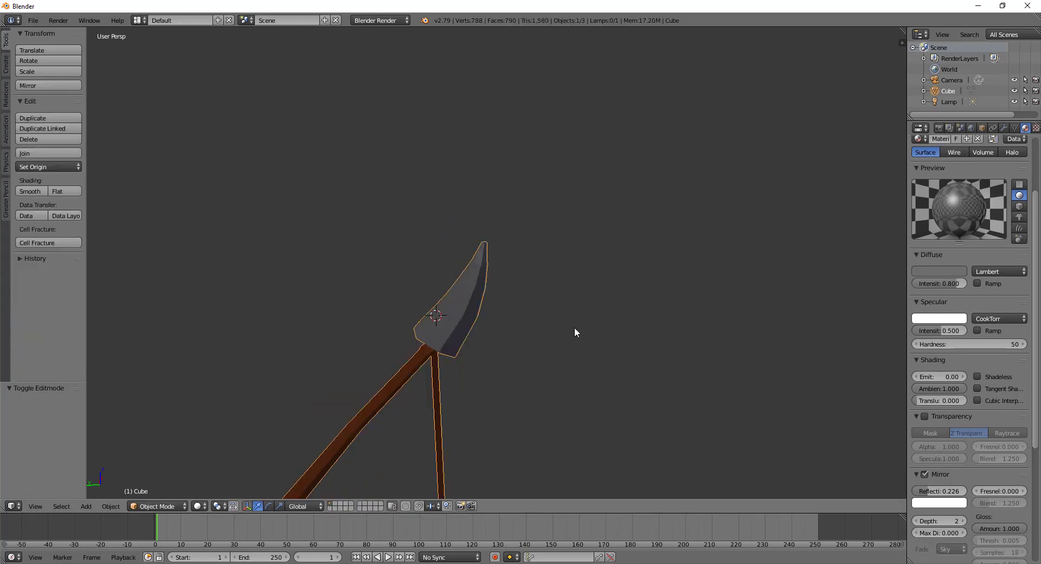
scroll(487, 299, up, 5)
scroll(495, 160, down, 3)
scroll(529, 284, down, 2)
scroll(532, 232, up, 4)
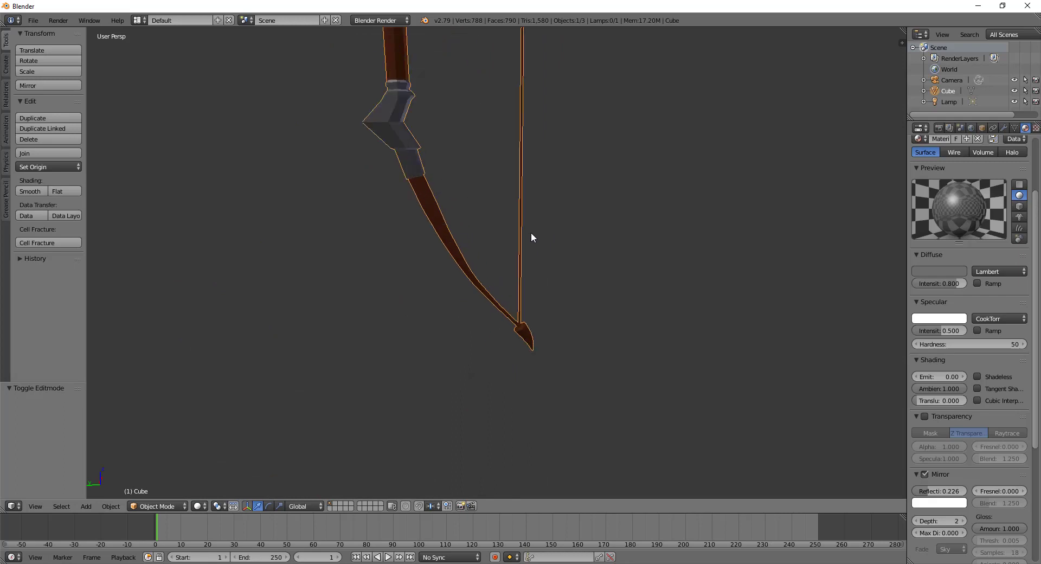
scroll(552, 365, up, 3)
scroll(552, 364, down, 4)
Select the lower tip's rings and assign the grey material to them as well
key(Tab)
shift+middle_drag(562, 215, 573, 232)
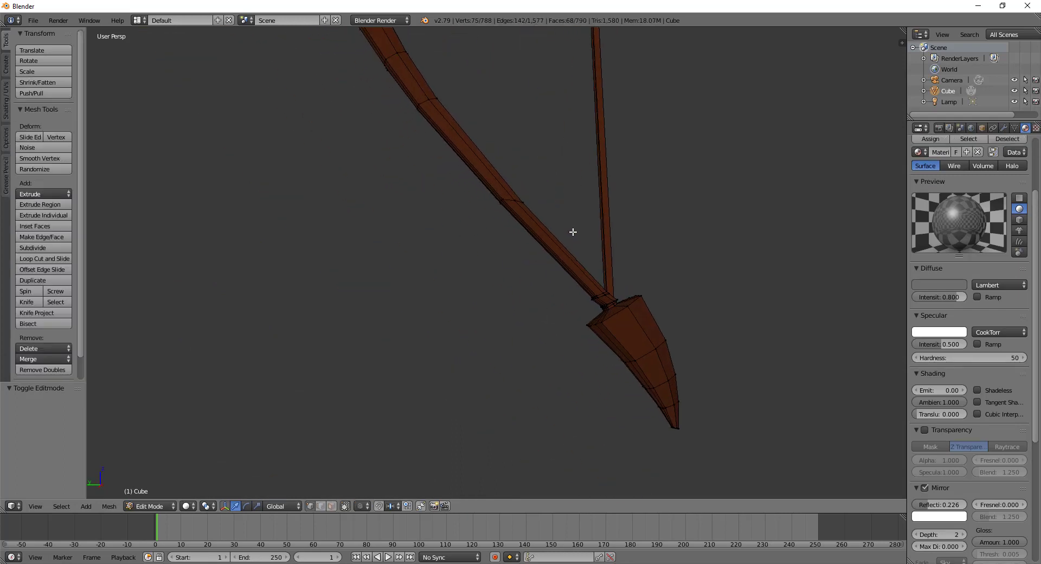
alt+shift+click(610, 312)
click(611, 310)
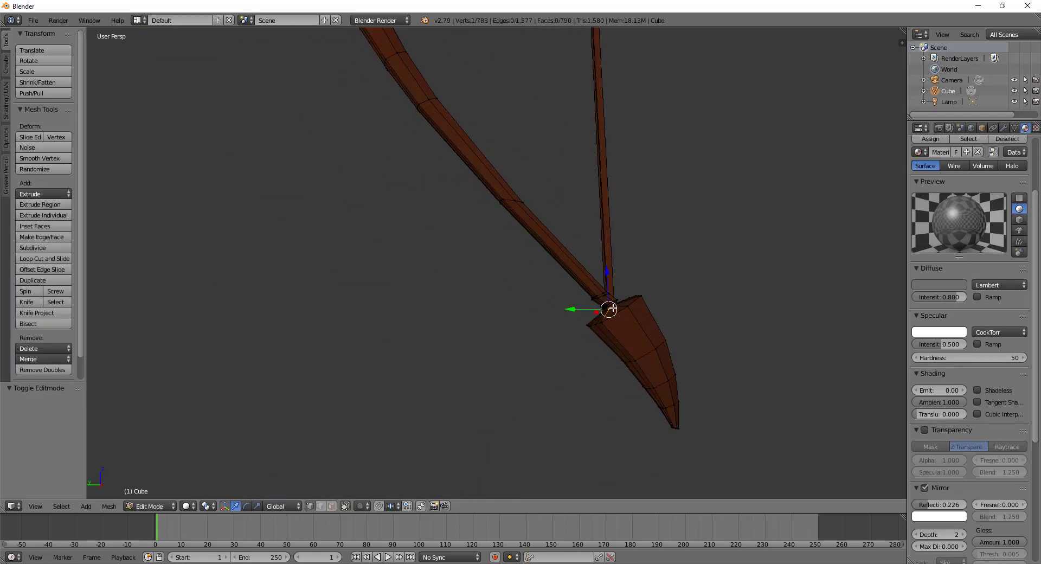
key(ctrl+KP_Add)
key(ctrl+KP_Add)
key(ctrl+KP_Add)
key(ctrl+KP_Add)
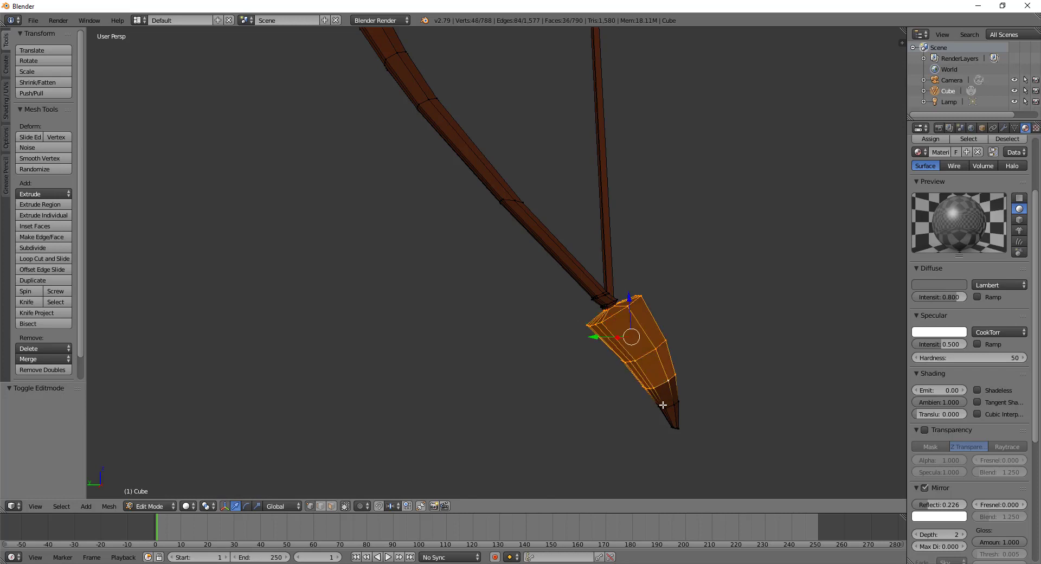
key(ctrl+KP_Add)
middle_drag(674, 409, 670, 393)
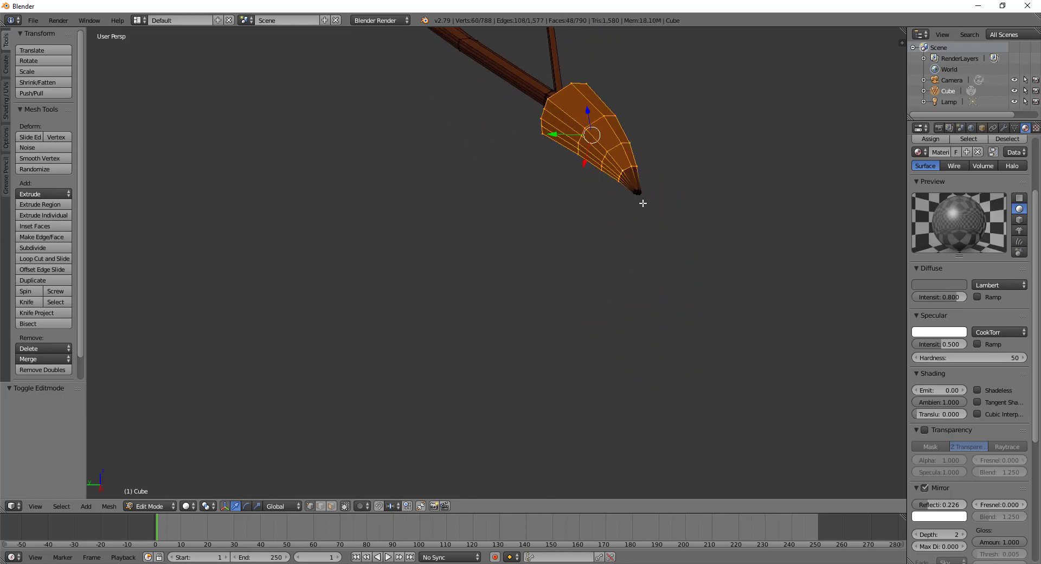
key(ctrl+KP_Add)
click(930, 139)
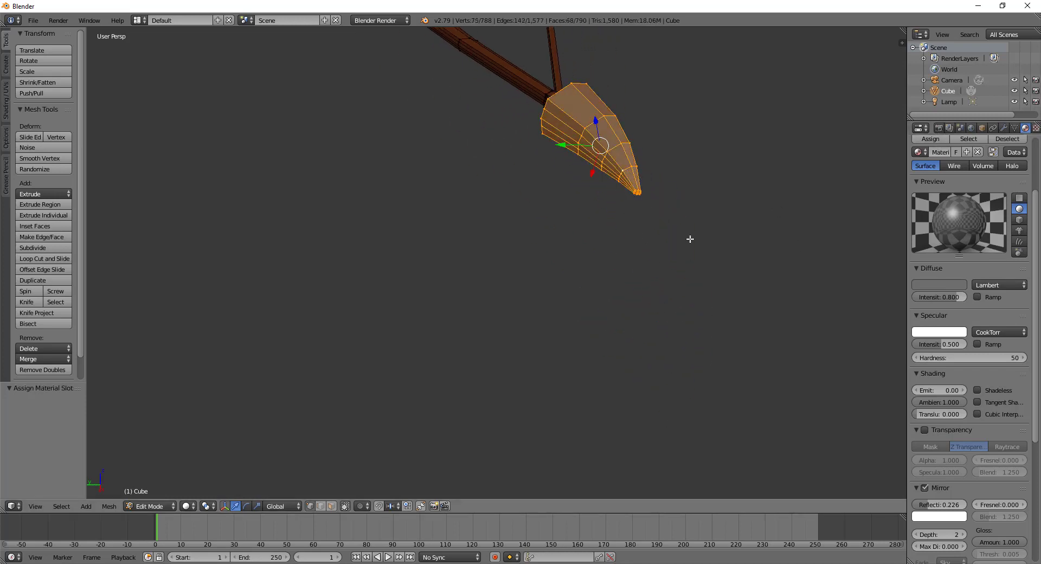
key(Tab)
mouse_move(688, 237)
middle_down()
mouse_move(534, 203)
mouse_move(431, 131)
mouse_move(433, 70)
mouse_move(516, 343)
middle_up()
Select the grip column's top, middle and bottom loops
key(Tab)
right_click(523, 182)
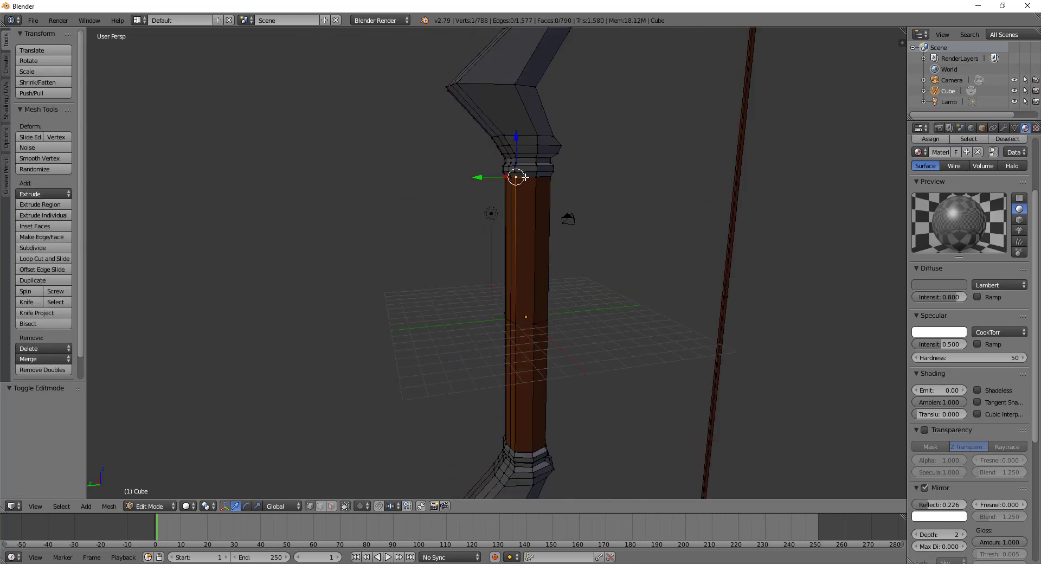
alt+right_click(525, 176)
alt+shift+right_click(521, 324)
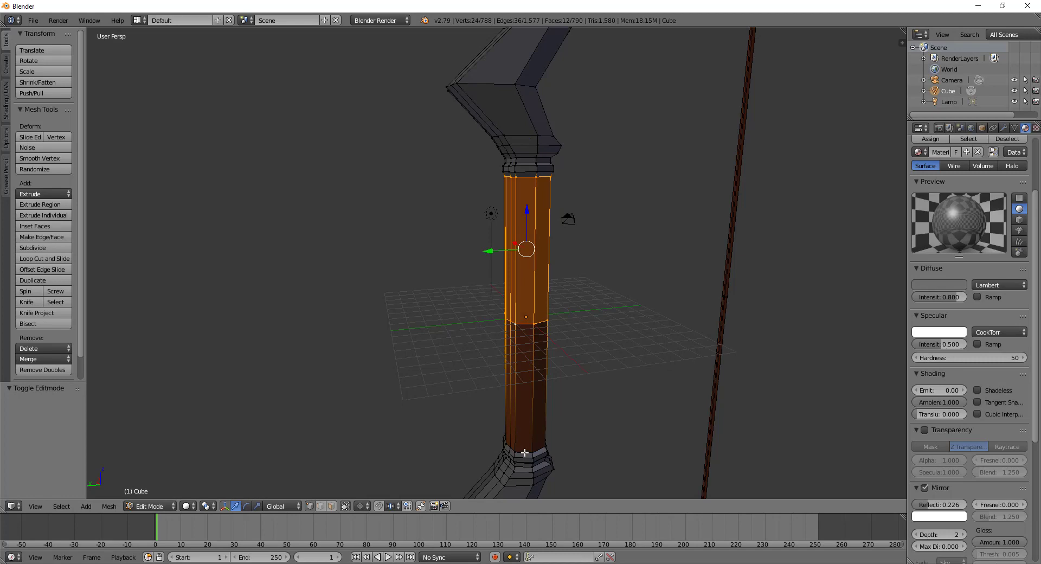
alt+shift+right_click(525, 452)
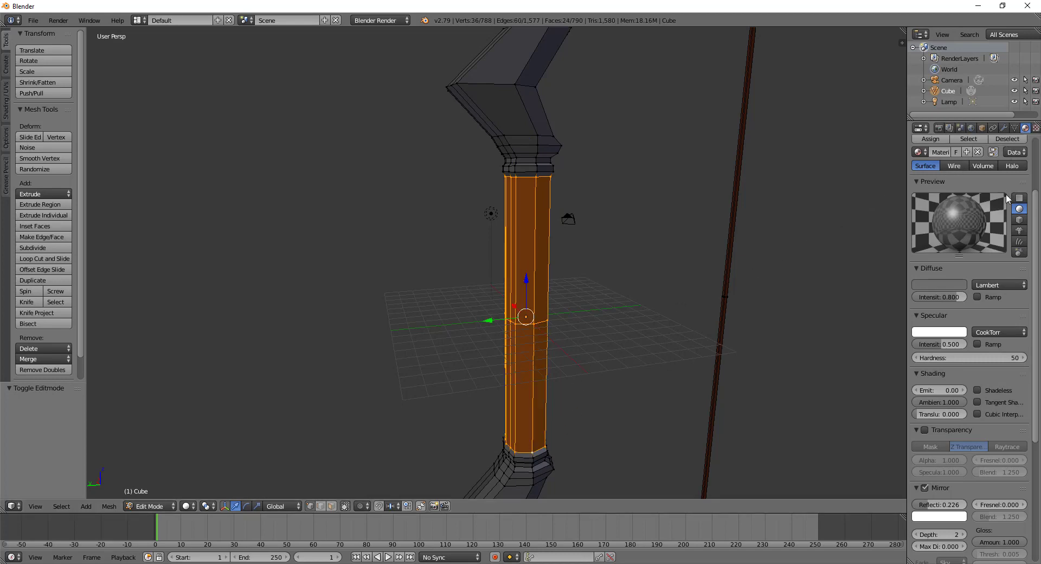
scroll(1007, 194, up, 5)
Assign a new Material.002 to the grip: dark red diffuse (0.142, 0.014, 0.014), specular 0
click(1032, 164)
click(944, 222)
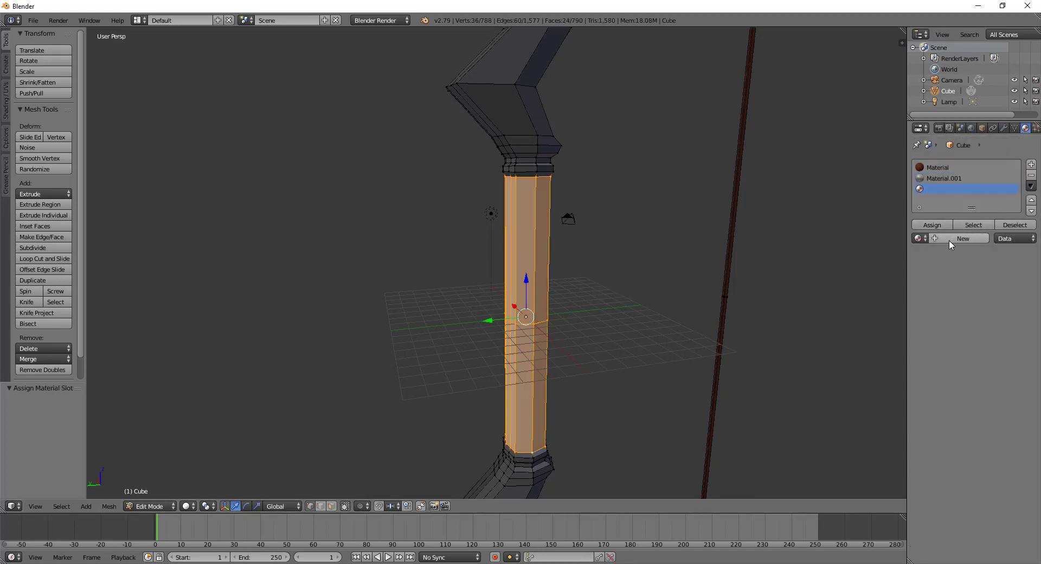
click(949, 239)
click(940, 371)
click(910, 294)
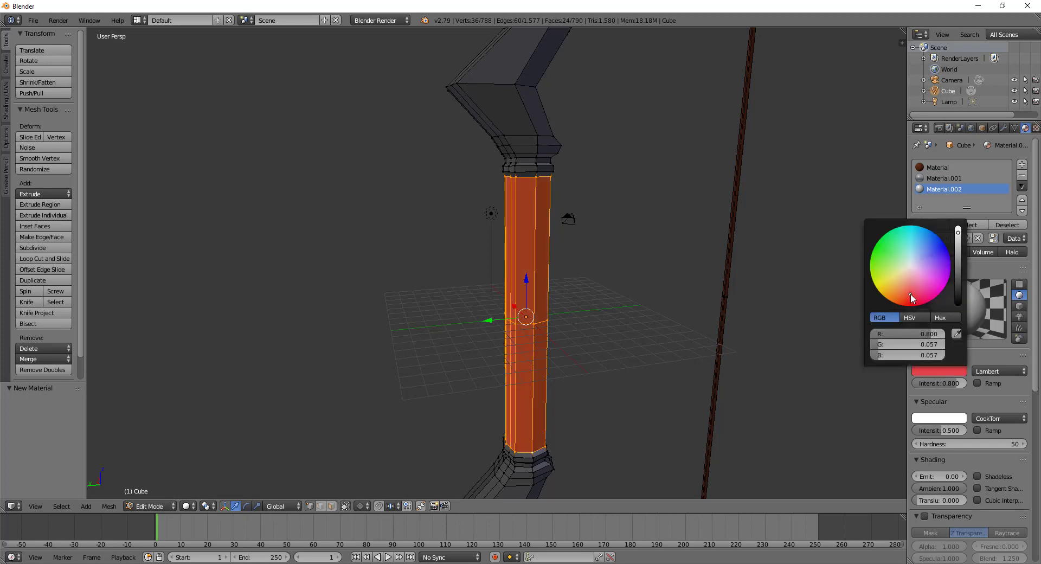
drag(958, 232, 959, 281)
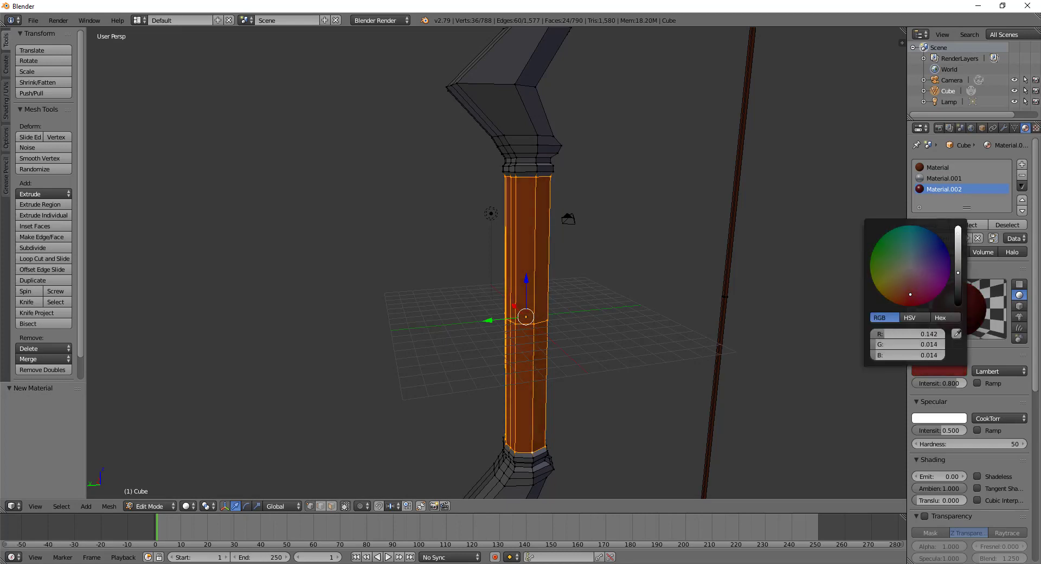
drag(940, 431, 915, 431)
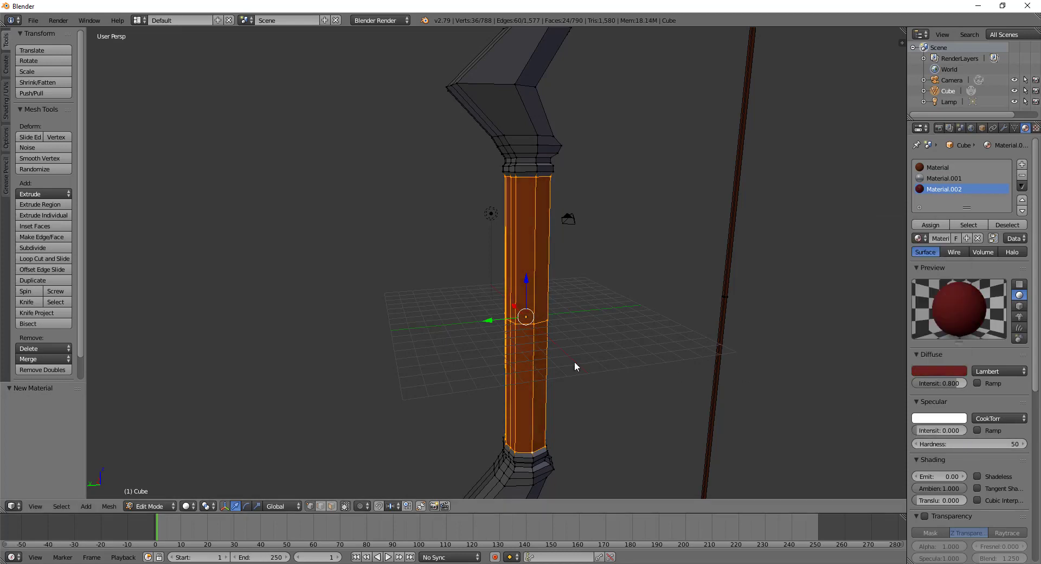
key(Tab)
scroll(574, 360, down, 4)
middle_drag(571, 347, 480, 283)
Enter Edit Mode on the bow and select the faces where the string joins the upper limb
scroll(493, 280, up, 2)
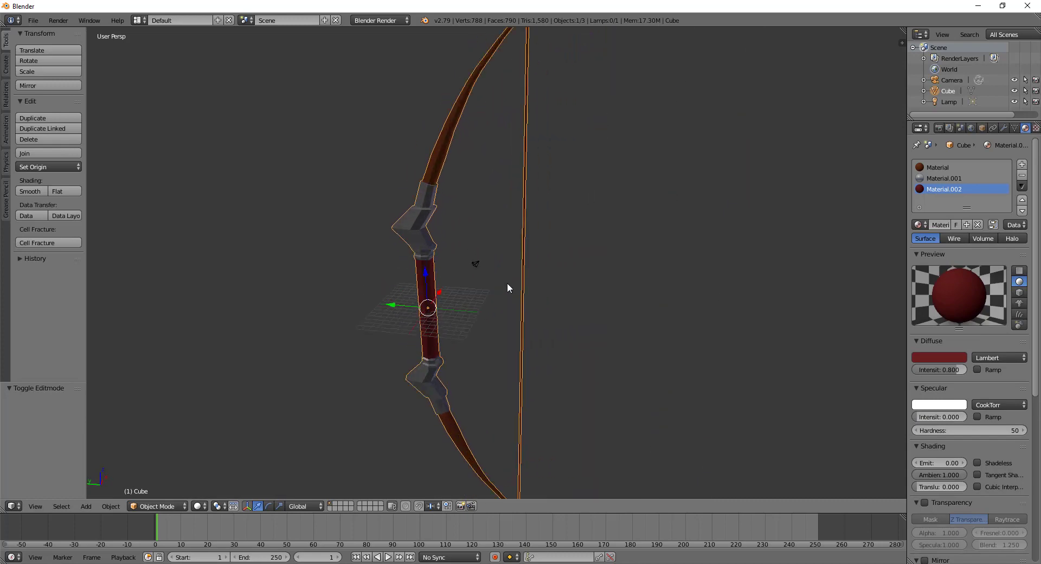
scroll(506, 282, up, 2)
key(Tab)
middle_drag(531, 207, 533, 277)
scroll(536, 325, up, 3)
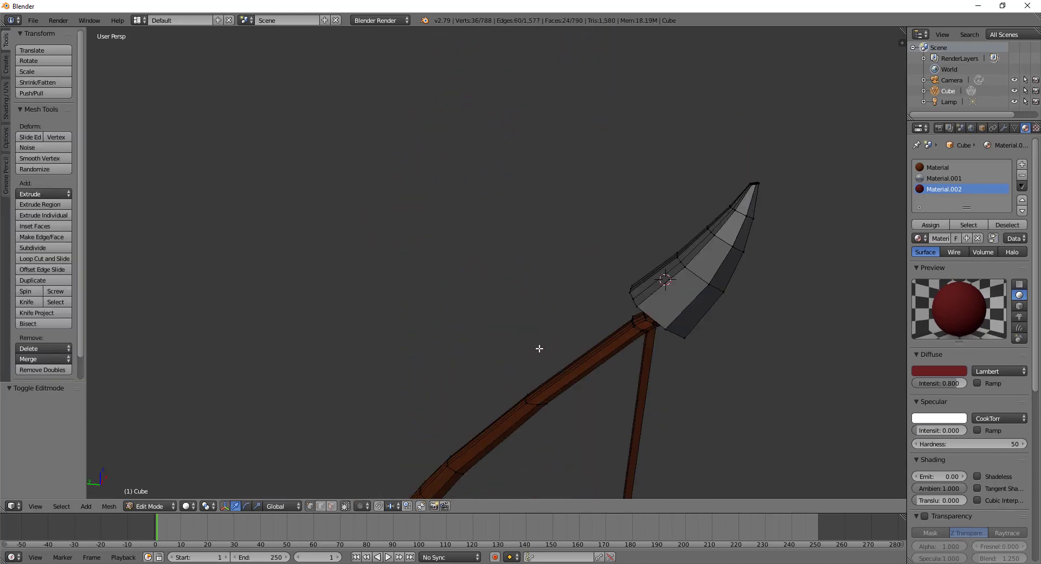
scroll(691, 339, up, 3)
scroll(654, 147, up, 2)
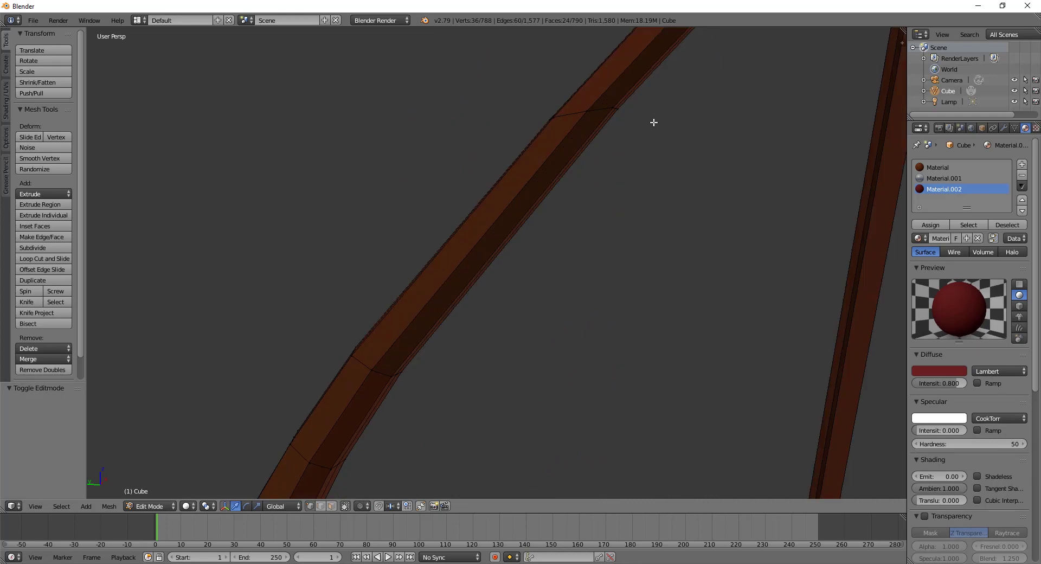
scroll(653, 121, down, 1)
scroll(642, 157, up, 2)
right_click(655, 165)
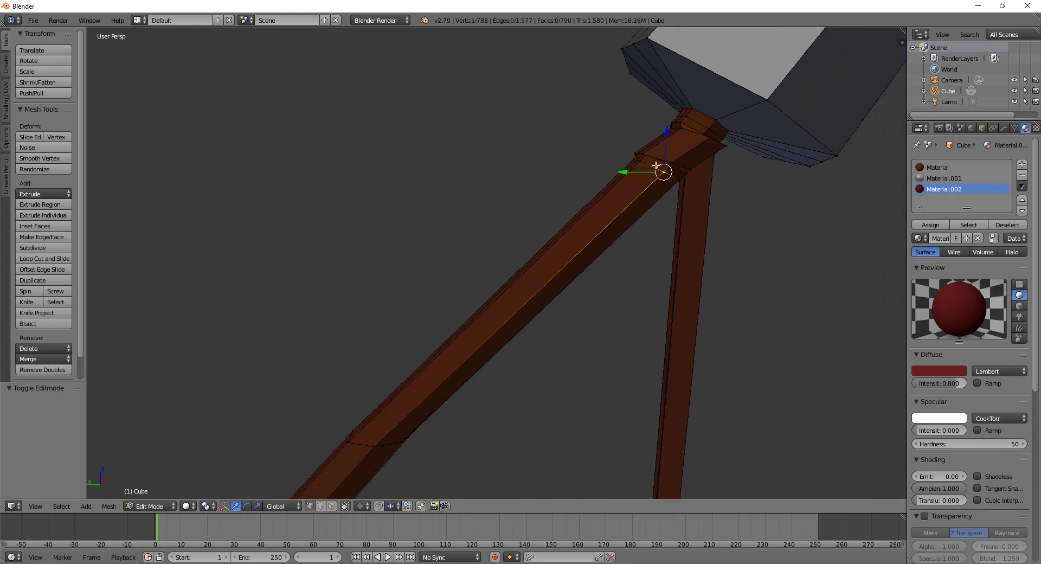
right_click(663, 161)
alt+right_click(678, 171)
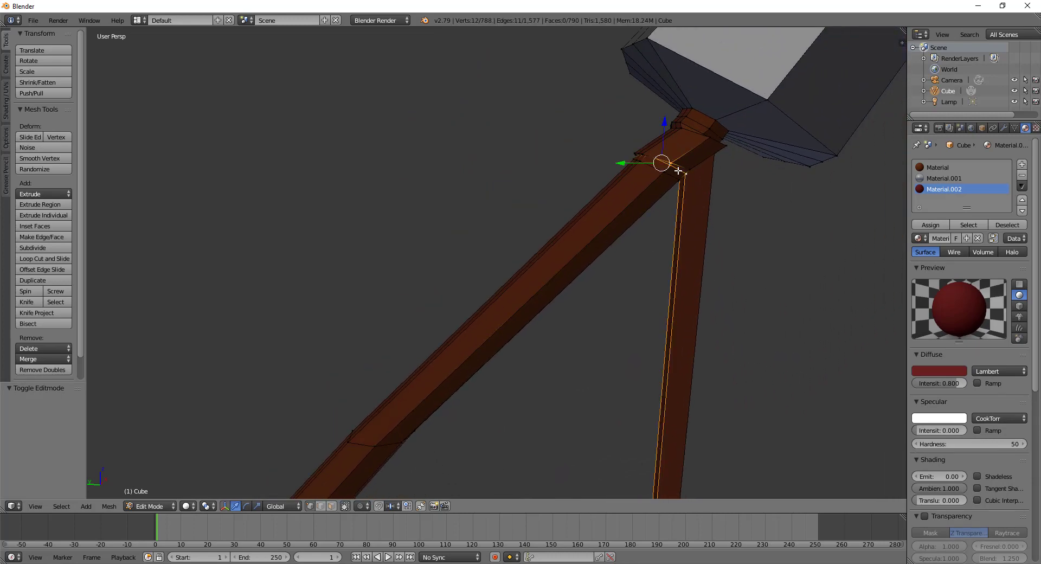
alt+shift+right_click(666, 160)
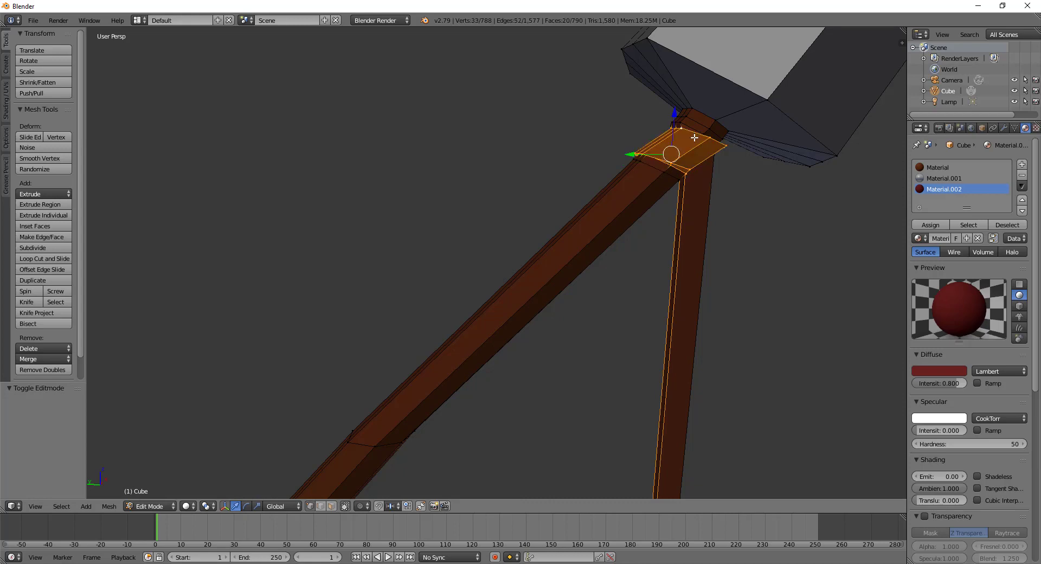
key(KP_Decimal)
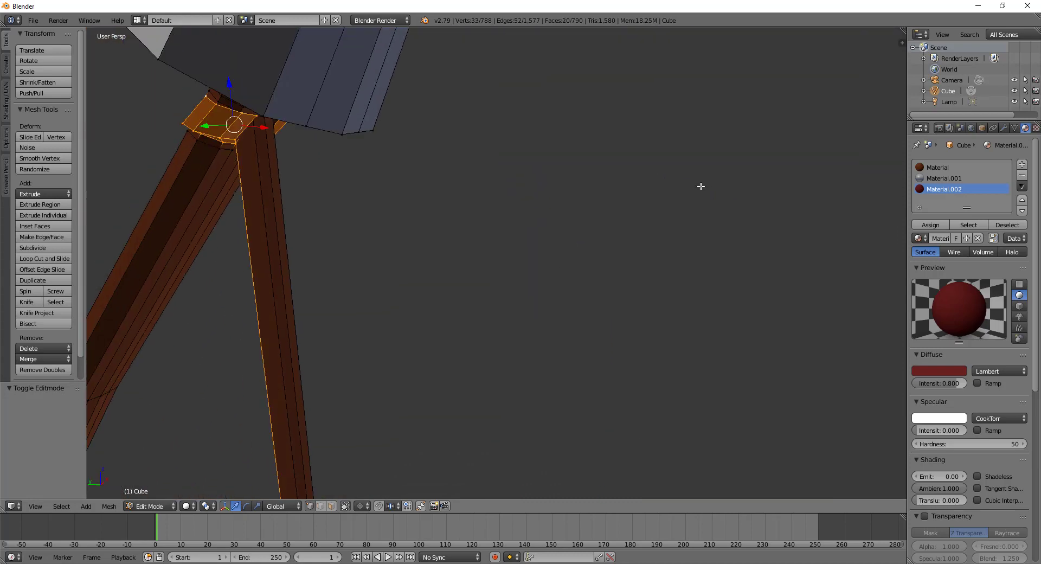
Extend the selection to the string's side faces just below the upper joint
alt+shift+right_click(264, 118)
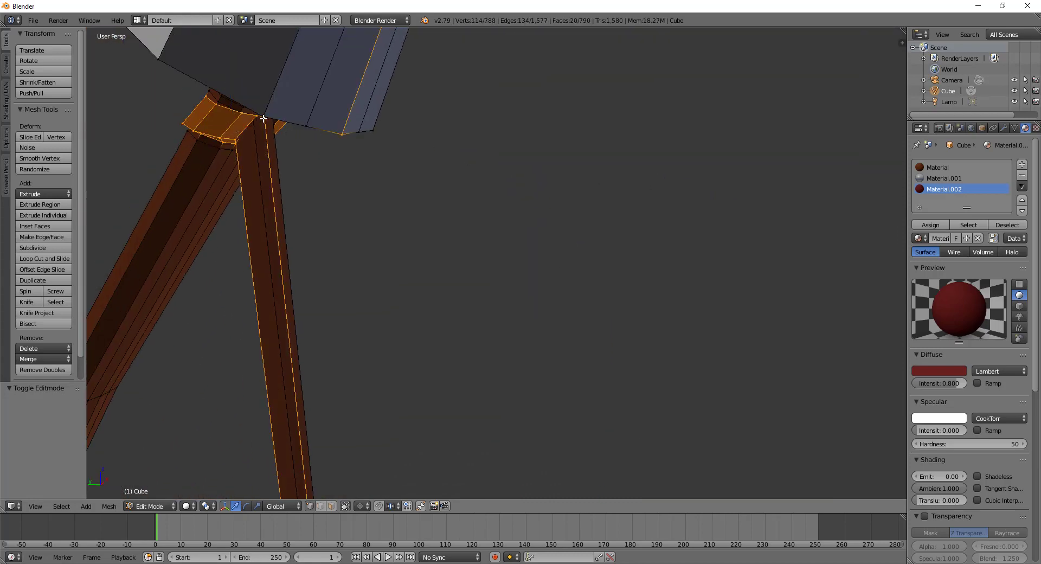
key(ctrl+z)
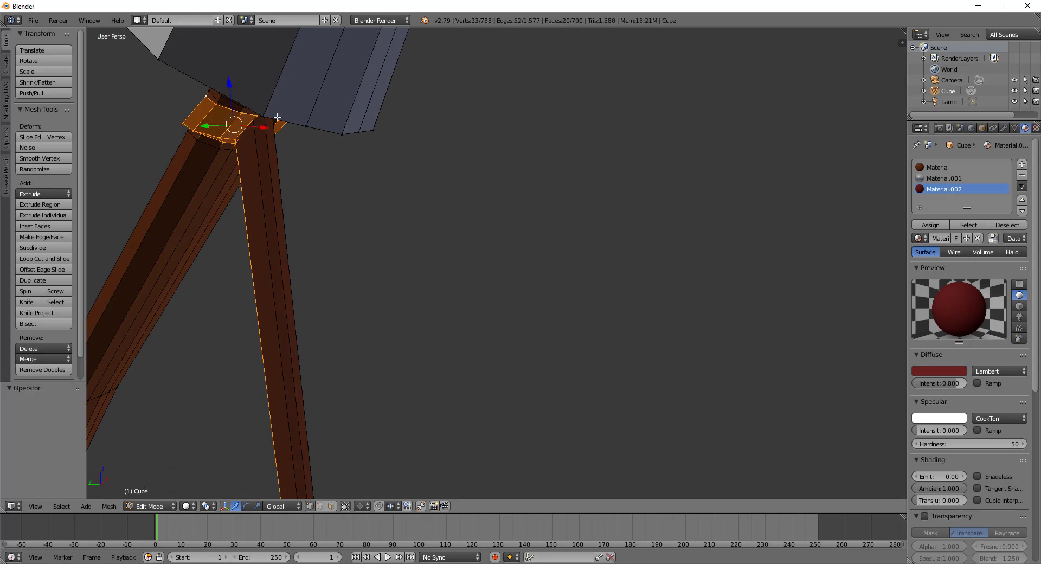
scroll(278, 136, up, 3)
scroll(238, 138, up, 2)
key(KP_Decimal)
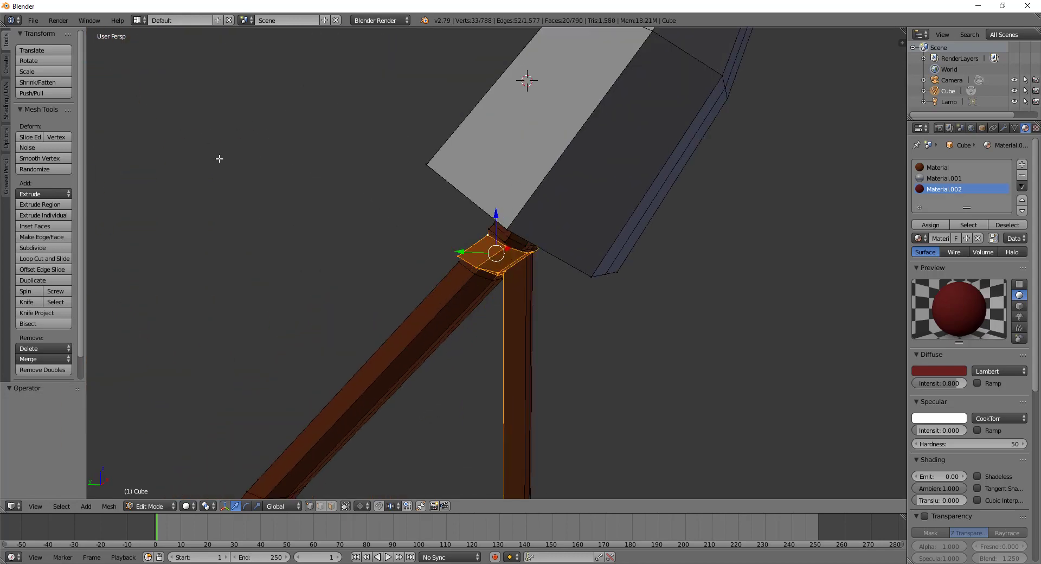
middle_drag(220, 158, 210, 153)
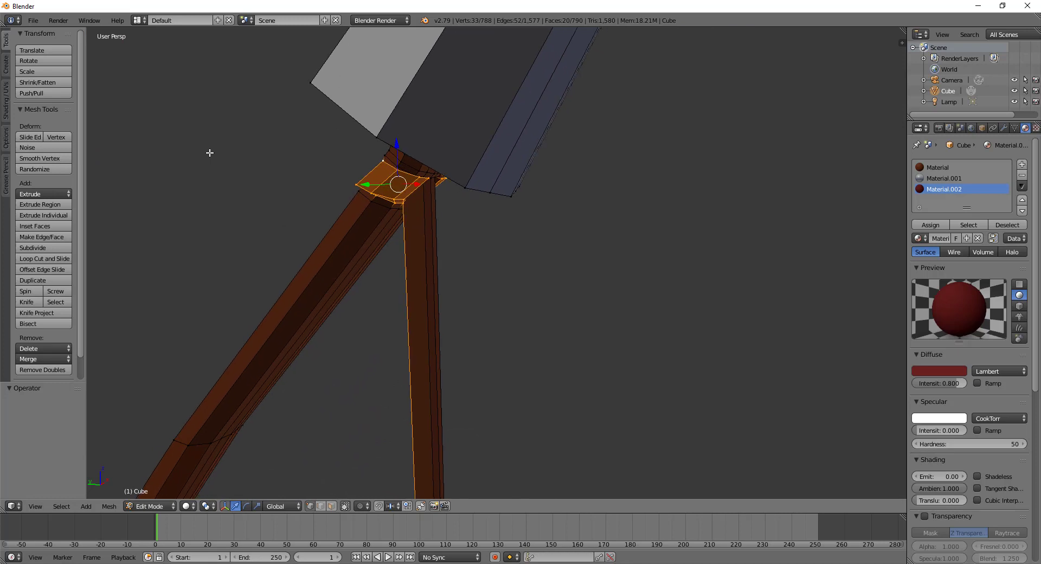
alt+shift+right_click(433, 180)
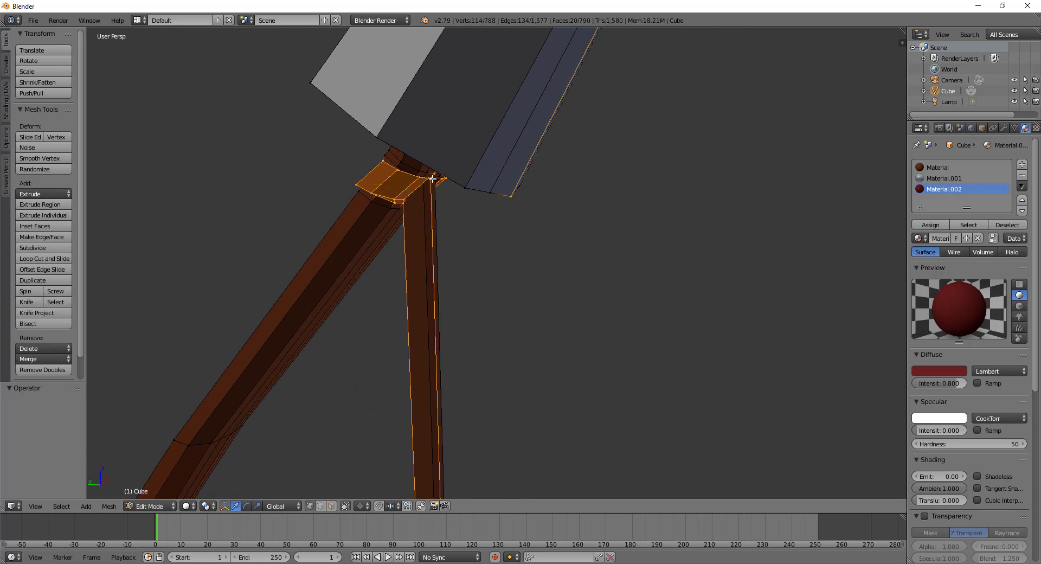
alt+shift+right_click(433, 179)
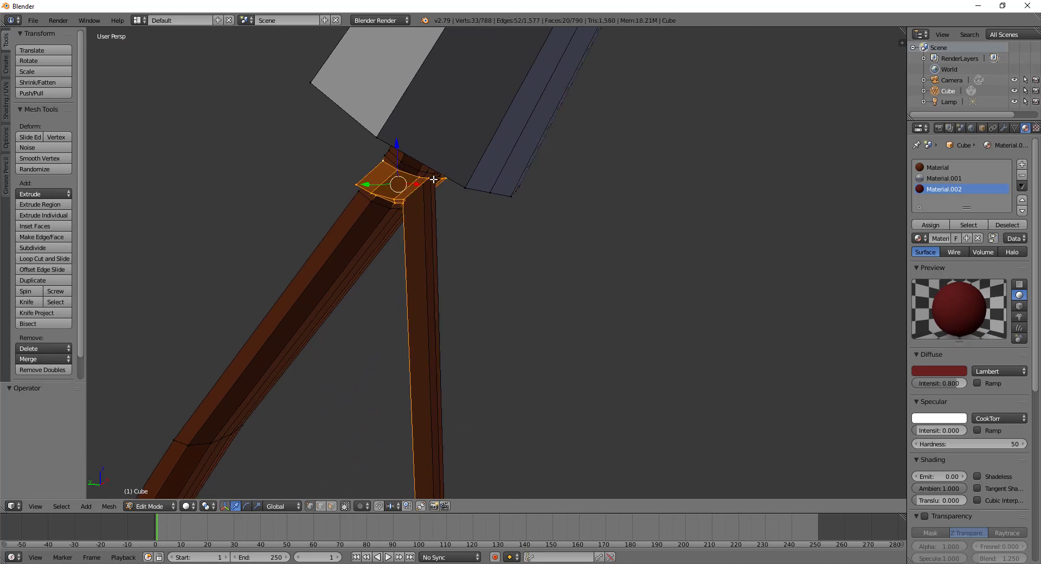
shift+right_click(434, 178)
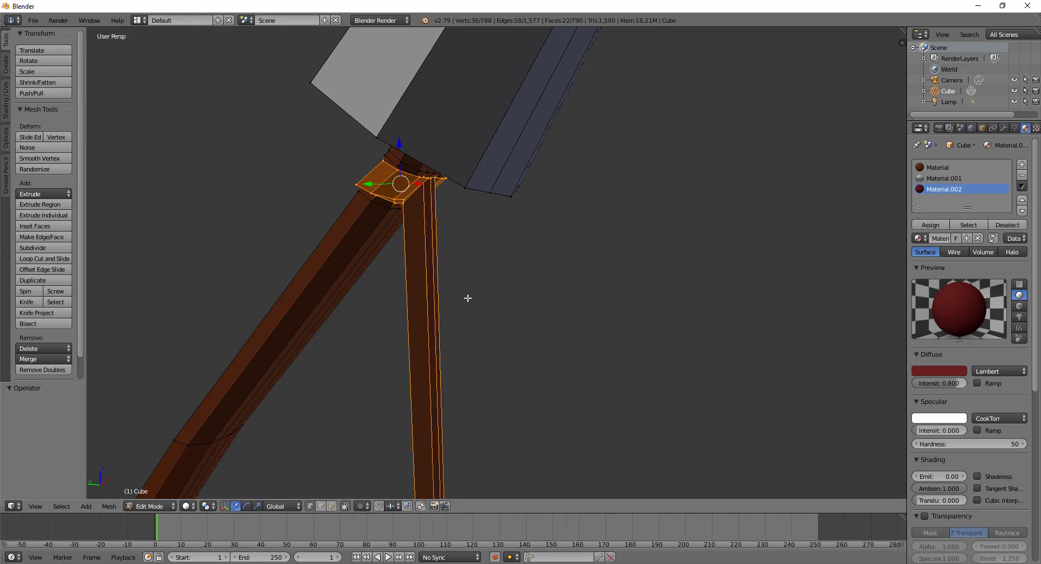
scroll(468, 297, down, 5)
Add the string strips beside and past the grip, leaving the grip itself unselected
middle_drag(486, 396, 491, 240)
scroll(490, 239, up, 3)
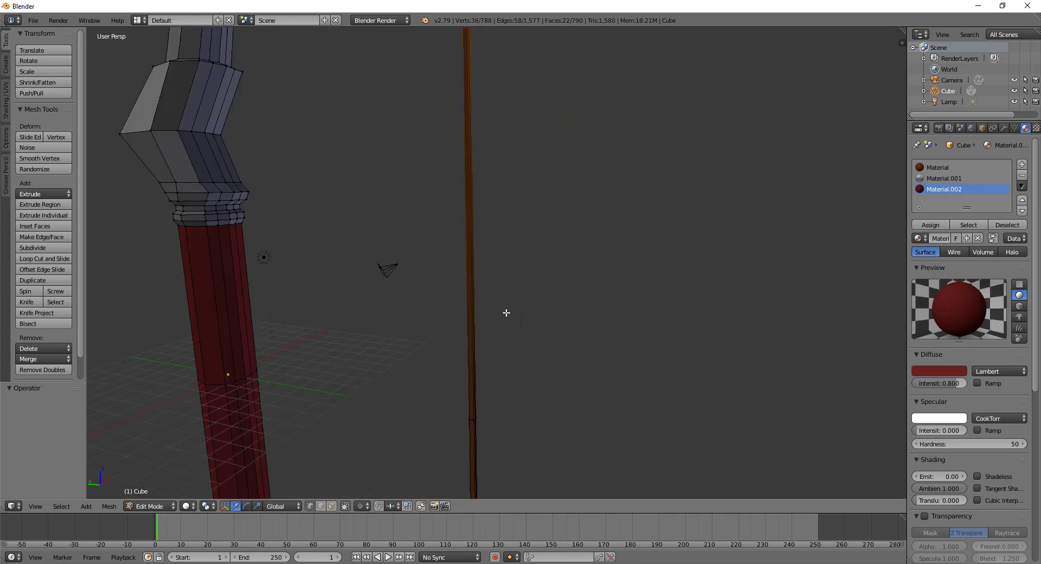
middle_drag(506, 313, 511, 302)
shift+right_click(522, 302)
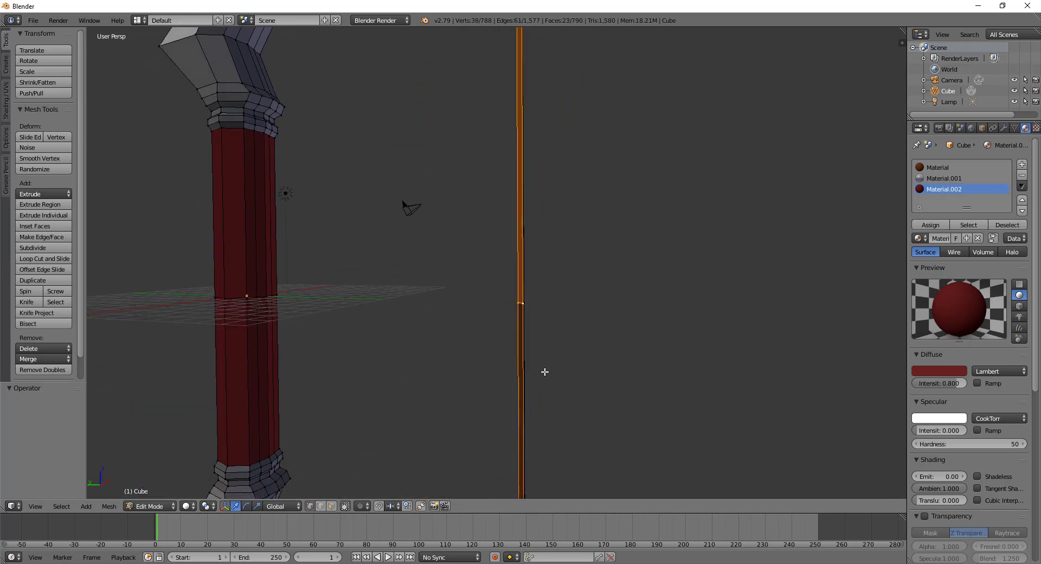
mouse_move(544, 372)
middle_down()
mouse_move(344, 360)
mouse_move(563, 320)
mouse_move(514, 320)
middle_up()
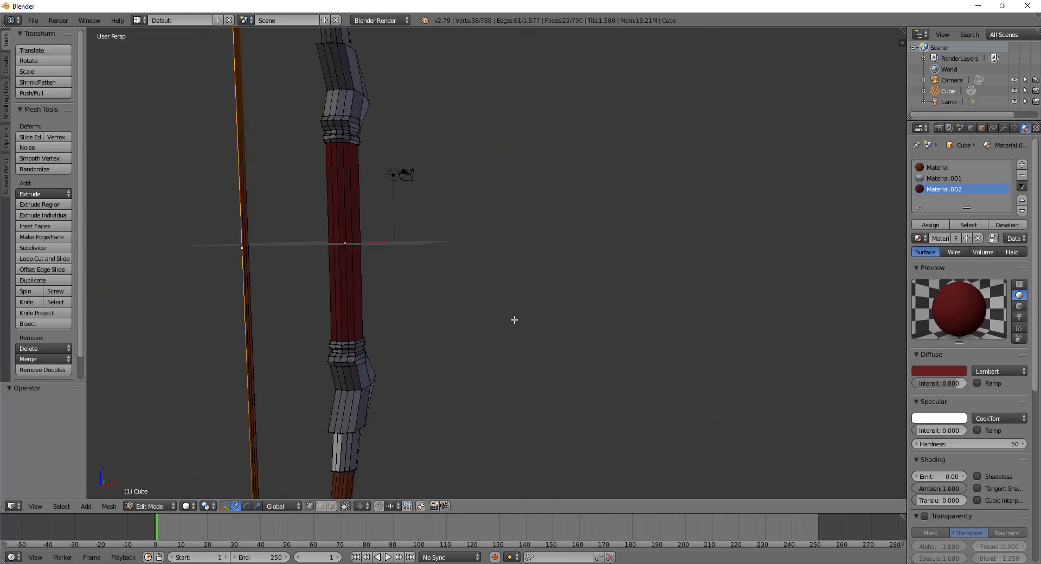
mouse_move(370, 295)
middle_down()
mouse_move(448, 295)
mouse_move(348, 323)
mouse_move(377, 317)
mouse_move(366, 314)
middle_up()
shift+right_click(457, 187)
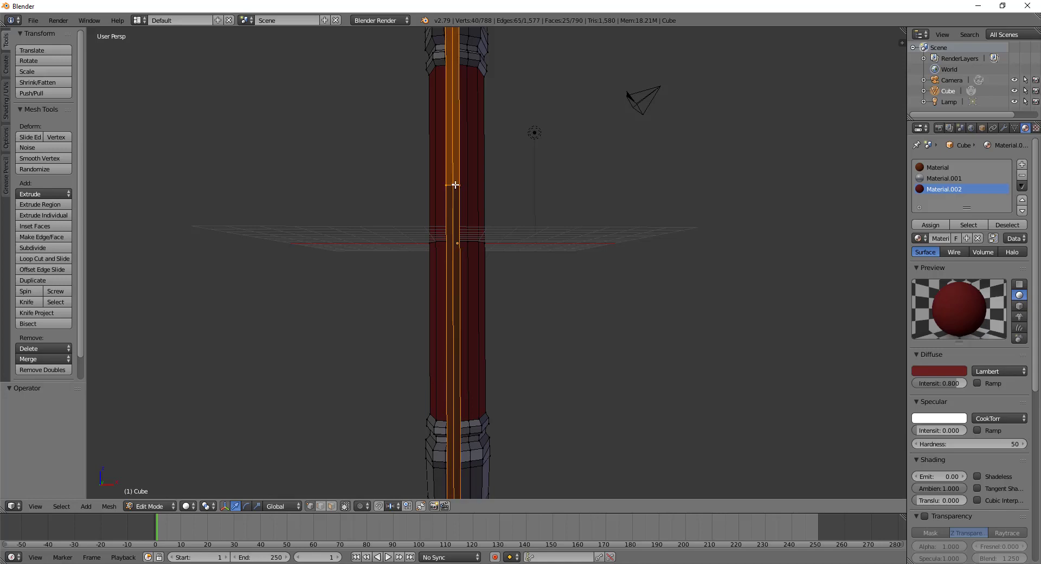
mouse_move(458, 187)
middle_down()
mouse_move(395, 208)
mouse_move(400, 256)
mouse_move(447, 275)
mouse_move(304, 276)
middle_up()
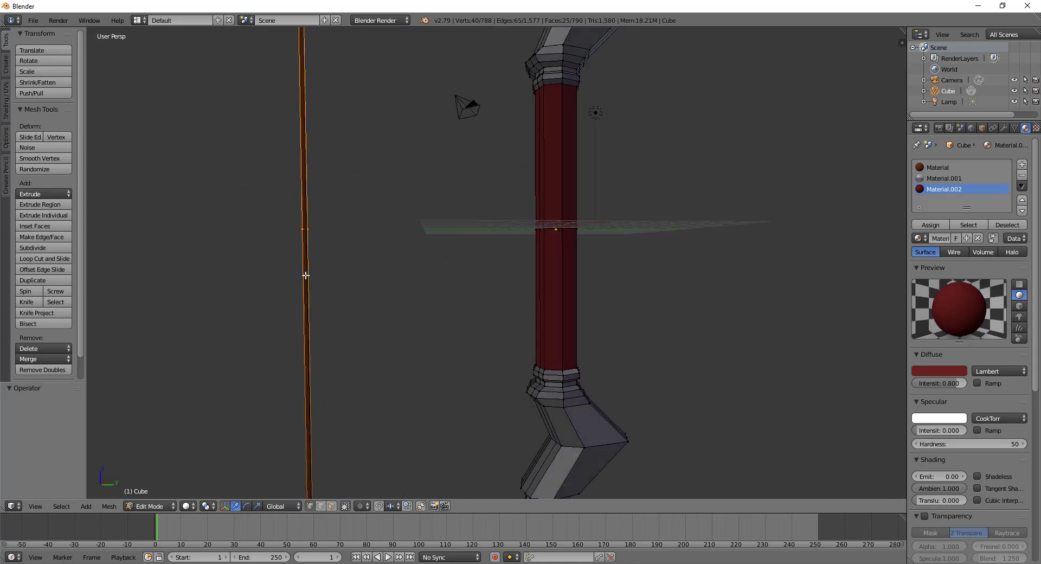
scroll(372, 281, up, 4)
scroll(236, 195, up, 2)
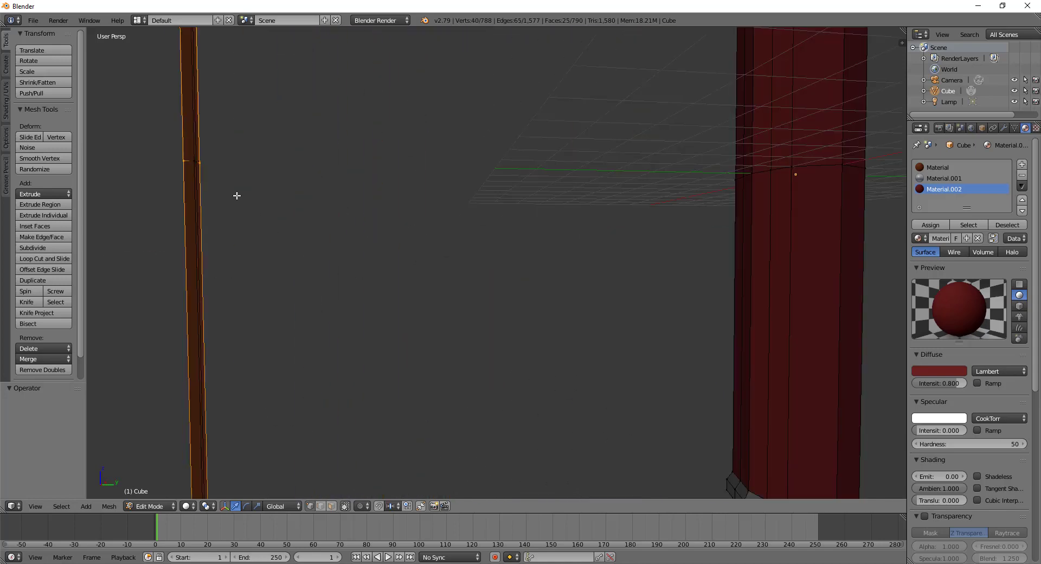
alt+shift+right_click(196, 161)
alt+shift+right_click(196, 161)
shift+right_click(193, 164)
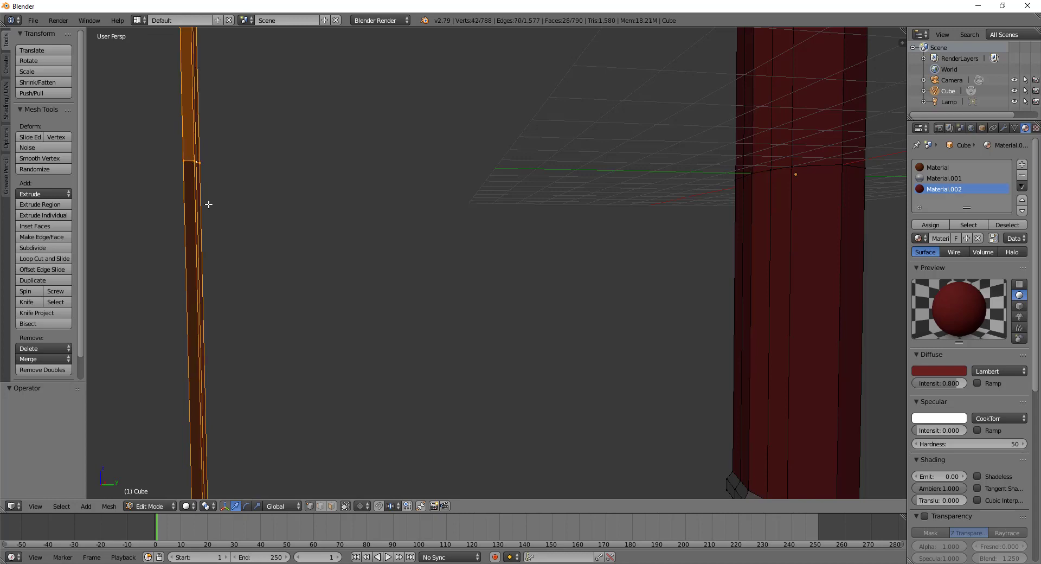
mouse_move(208, 205)
middle_down()
mouse_move(126, 217)
mouse_move(327, 263)
mouse_move(293, 232)
mouse_move(406, 240)
middle_up()
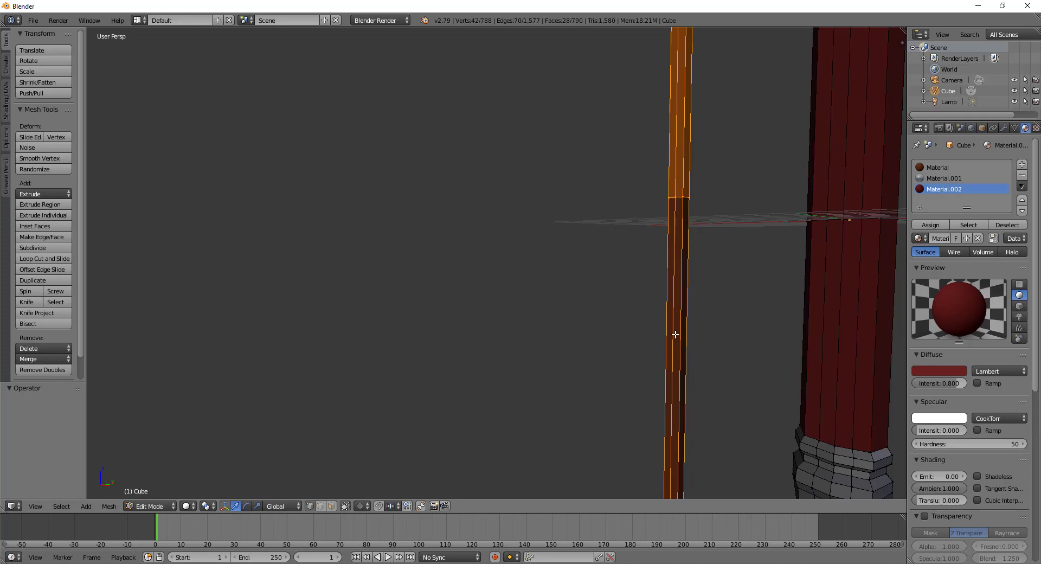
mouse_move(675, 335)
middle_down()
mouse_move(620, 83)
mouse_move(586, 408)
mouse_move(570, 51)
mouse_move(569, 562)
mouse_move(618, 100)
mouse_move(611, 295)
mouse_move(616, 268)
mouse_move(535, 383)
mouse_move(500, 394)
mouse_move(455, 367)
middle_up()
Add the face loops at the lower string joint and the string's lower section
scroll(488, 371, up, 3)
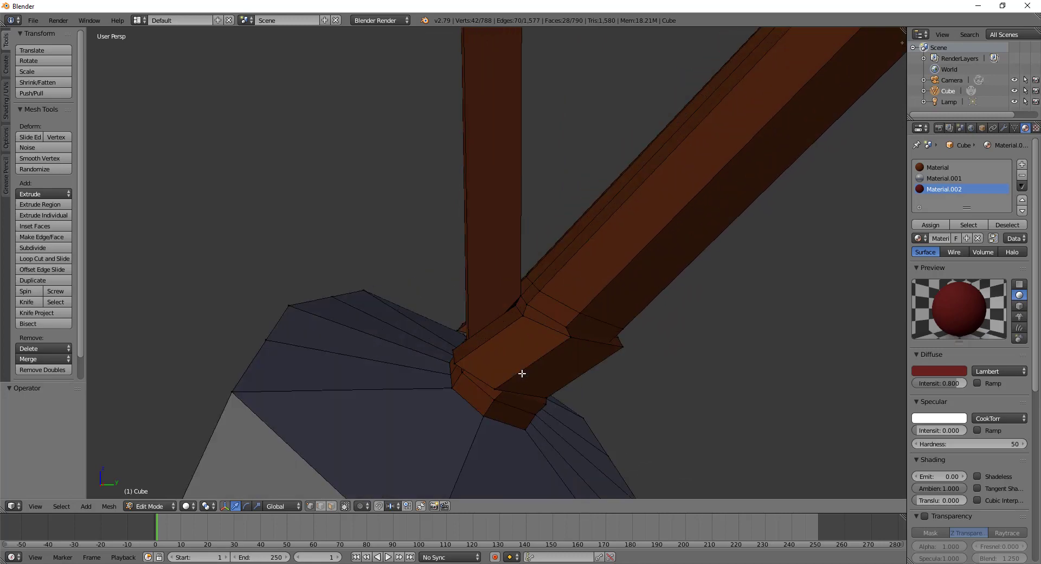
alt+shift+click(542, 321)
mouse_move(542, 320)
middle_down()
mouse_move(561, 344)
mouse_move(572, 337)
middle_up()
alt+shift+click(682, 277)
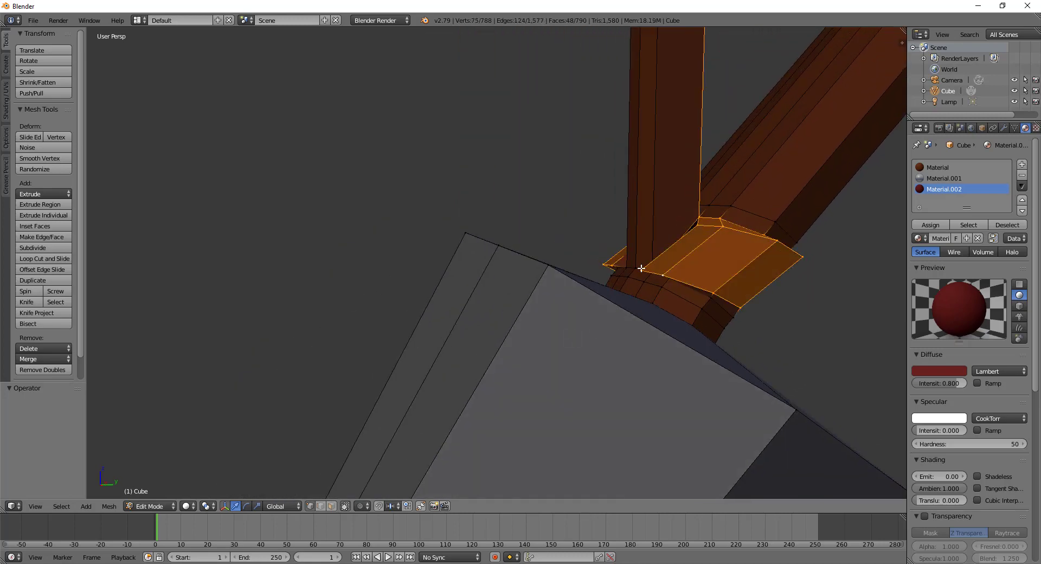
alt+shift+click(630, 266)
Extend the selection with F at the string's lower end by the lower limb tip
scroll(686, 286, down, 4)
mouse_move(745, 303)
middle_down()
mouse_move(506, 295)
mouse_move(495, 323)
mouse_move(374, 167)
mouse_move(438, 302)
mouse_move(430, 432)
mouse_move(440, 411)
mouse_move(422, 359)
middle_up()
mouse_move(492, 276)
middle_down()
mouse_move(490, 307)
mouse_move(495, 270)
mouse_move(472, 249)
mouse_move(568, 299)
middle_up()
scroll(568, 300, up, 4)
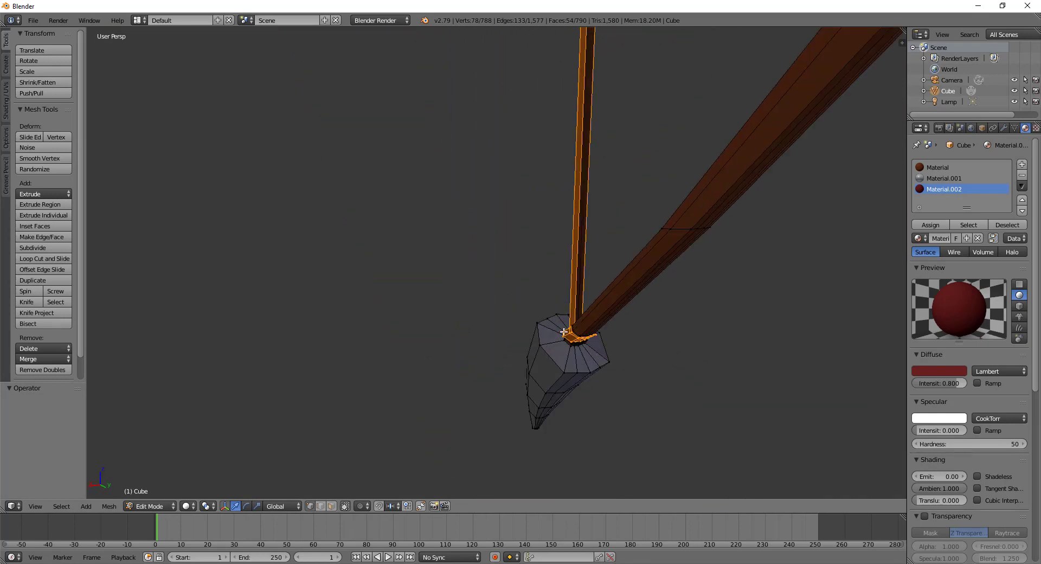
scroll(653, 424, up, 5)
mouse_move(696, 408)
middle_down()
mouse_move(708, 434)
mouse_move(779, 428)
mouse_move(669, 309)
mouse_move(624, 330)
middle_up()
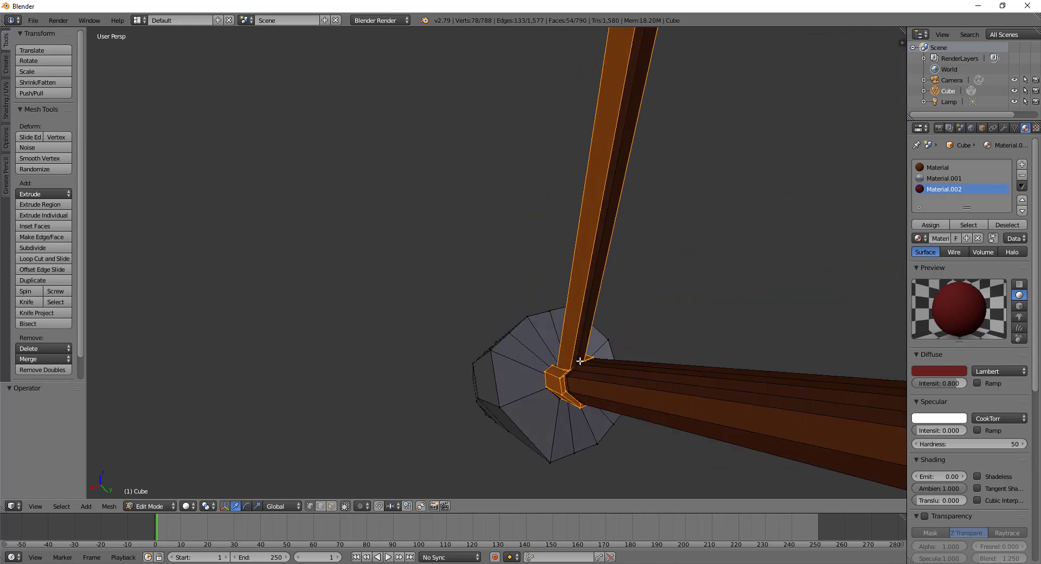
key(f)
mouse_move(588, 401)
middle_down()
mouse_move(603, 402)
mouse_move(533, 396)
mouse_move(621, 384)
mouse_move(523, 128)
mouse_move(500, 413)
mouse_move(479, 234)
mouse_move(481, 256)
mouse_move(510, 235)
mouse_move(702, 221)
mouse_move(633, 237)
mouse_move(642, 235)
mouse_move(588, 232)
mouse_move(585, 201)
mouse_move(692, 178)
mouse_move(703, 96)
mouse_move(669, 186)
mouse_move(704, 360)
mouse_move(710, 194)
mouse_move(569, 390)
mouse_move(529, 213)
middle_up()
scroll(457, 197, up, 5)
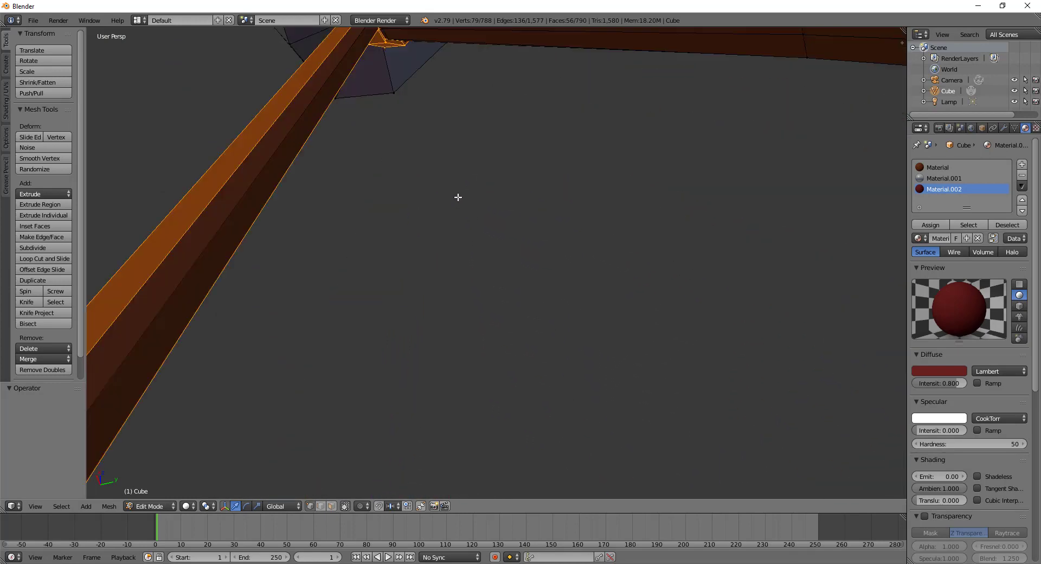
scroll(448, 203, up, 1)
middle_drag(447, 203, 364, 116)
Select the last string faces and assign them to a new material slot and material
shift+right_click(377, 104)
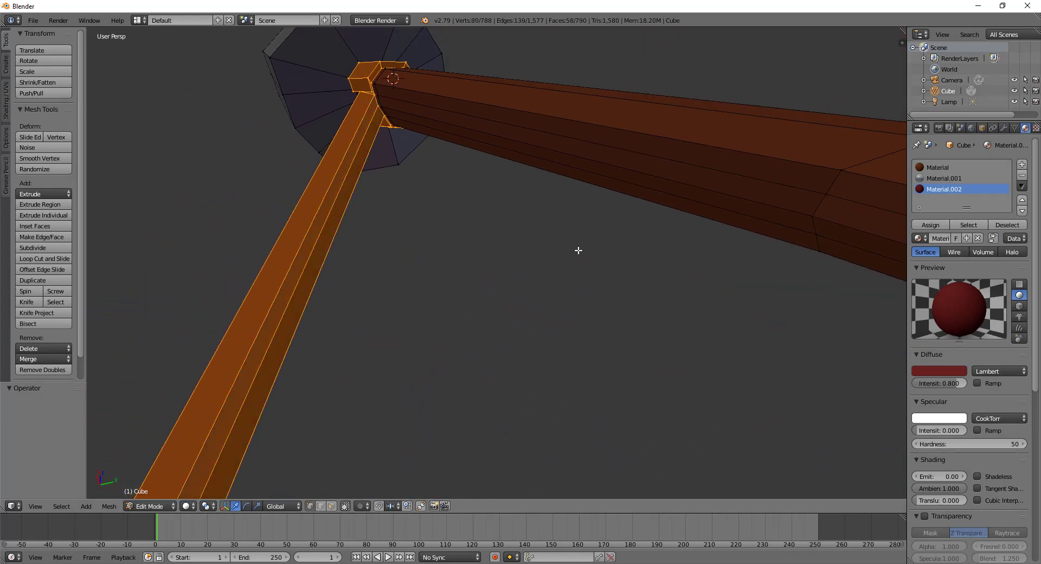
click(1021, 165)
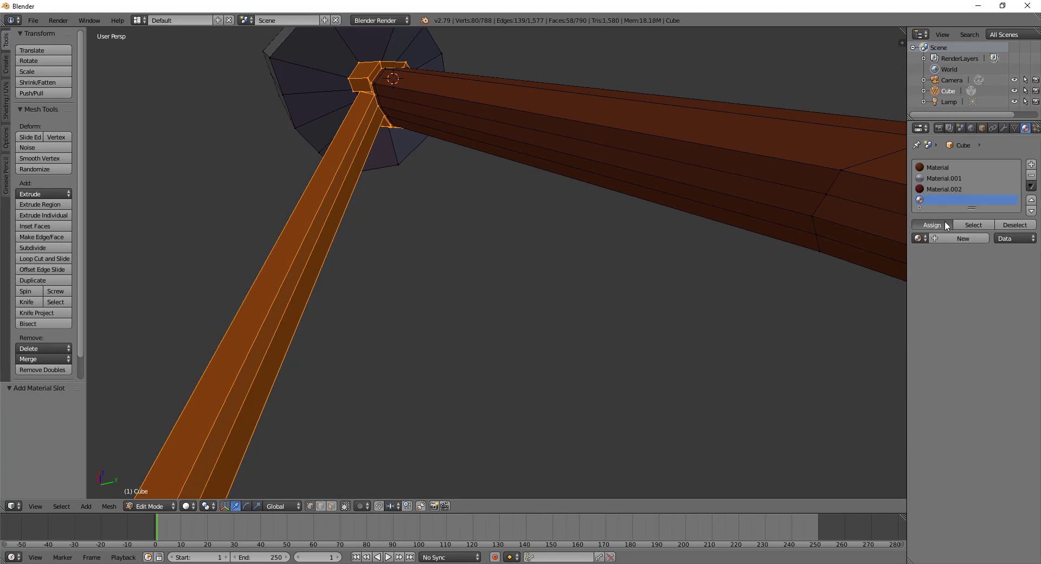
click(945, 222)
click(960, 238)
Colour the string tan (0.367, 0.294, 0.182) with specular 0.038, then return to Object Mode
click(944, 373)
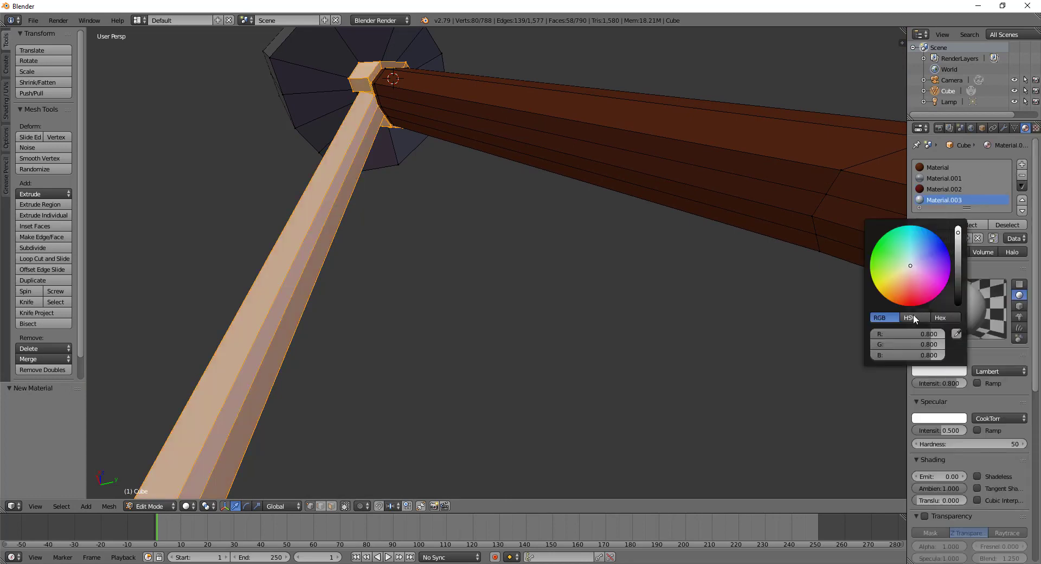
click(903, 277)
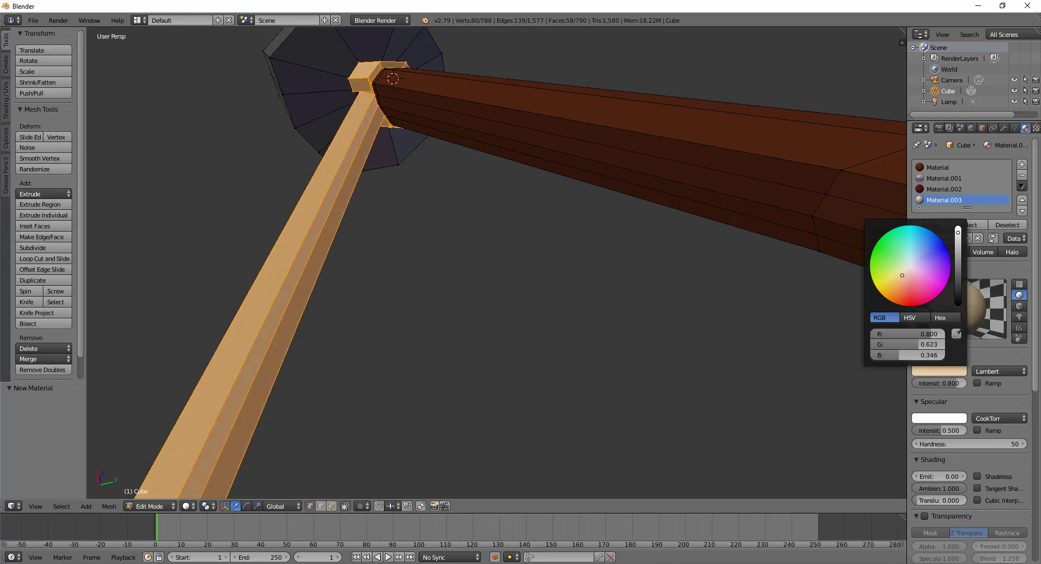
click(958, 250)
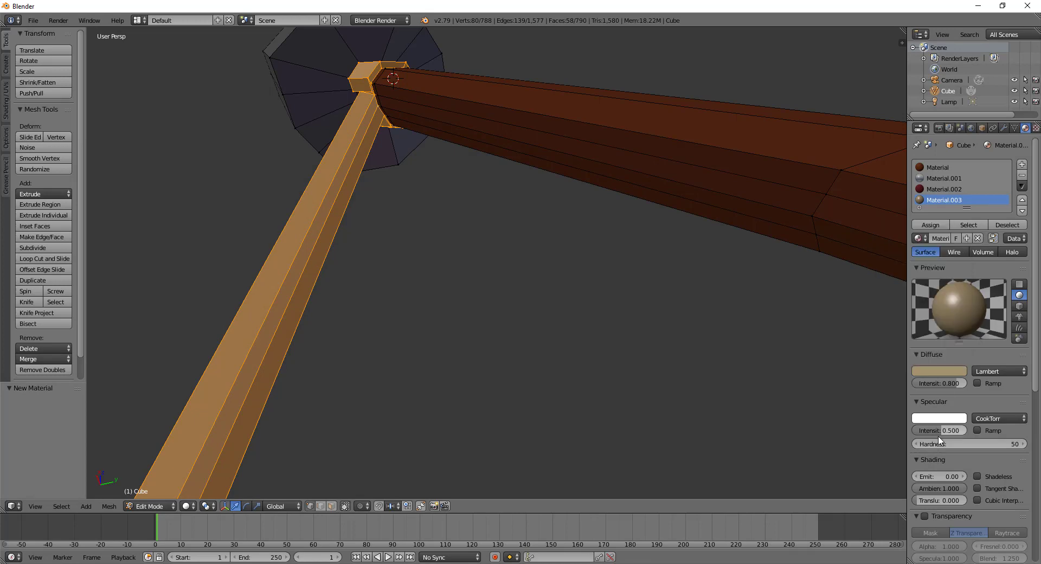
drag(940, 430, 928, 425)
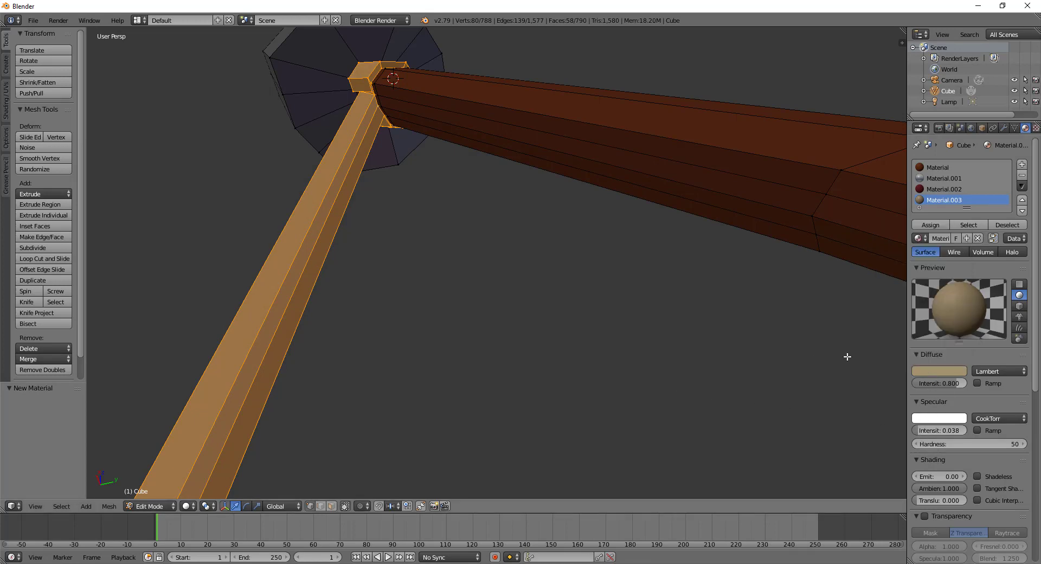
click(941, 372)
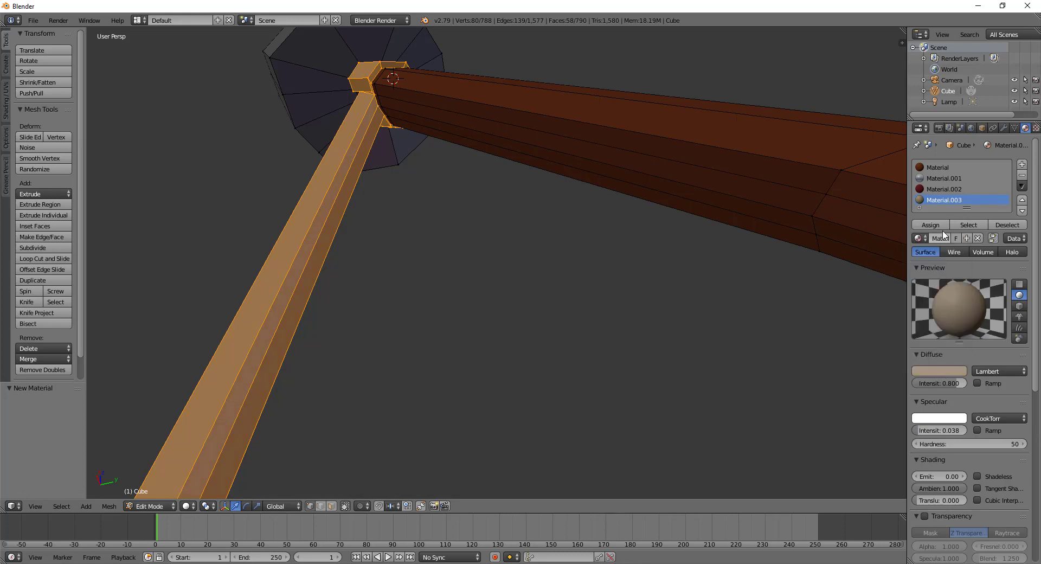
key(Tab)
scroll(559, 280, down, 5)
In Edit Mode, select all of the bow's geometry and scale it to 0.105
mouse_move(558, 276)
middle_down()
mouse_move(493, 279)
mouse_move(600, 413)
mouse_move(367, 457)
mouse_move(439, 389)
mouse_move(560, 370)
middle_up()
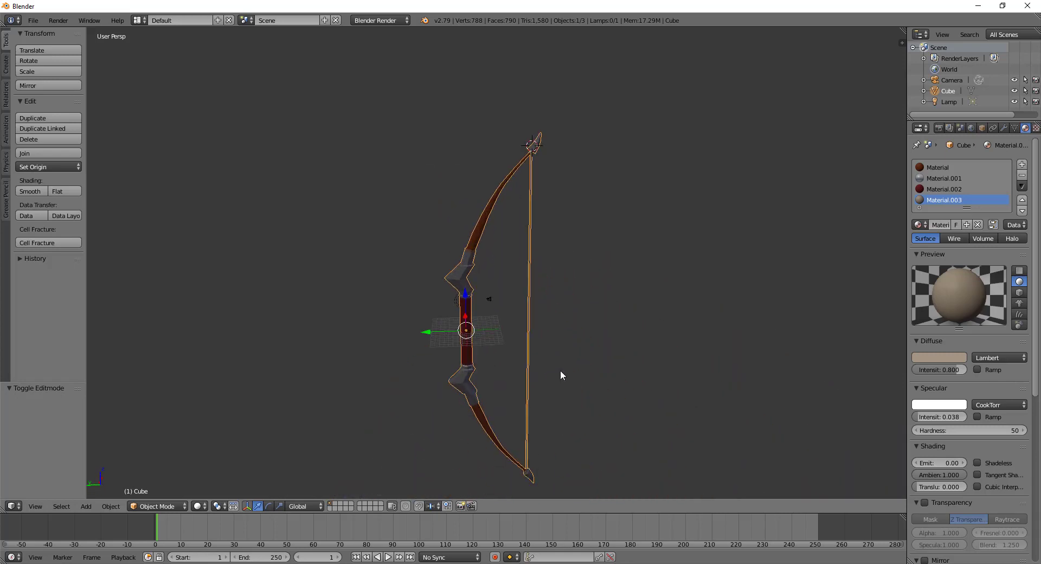
scroll(562, 382, up, 2)
scroll(568, 372, up, 1)
scroll(577, 330, down, 2)
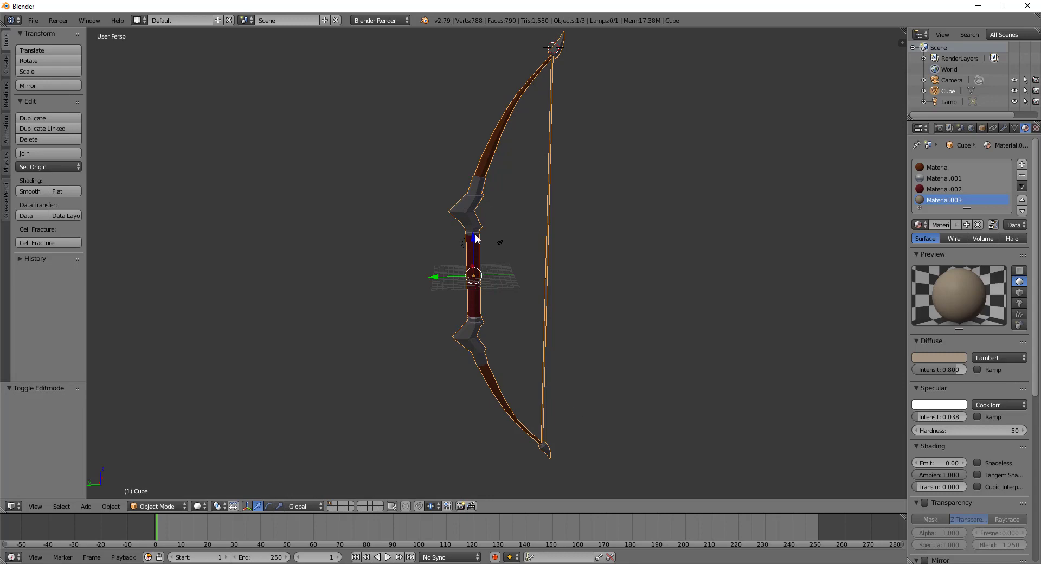
key(Tab)
key(a)
key(a)
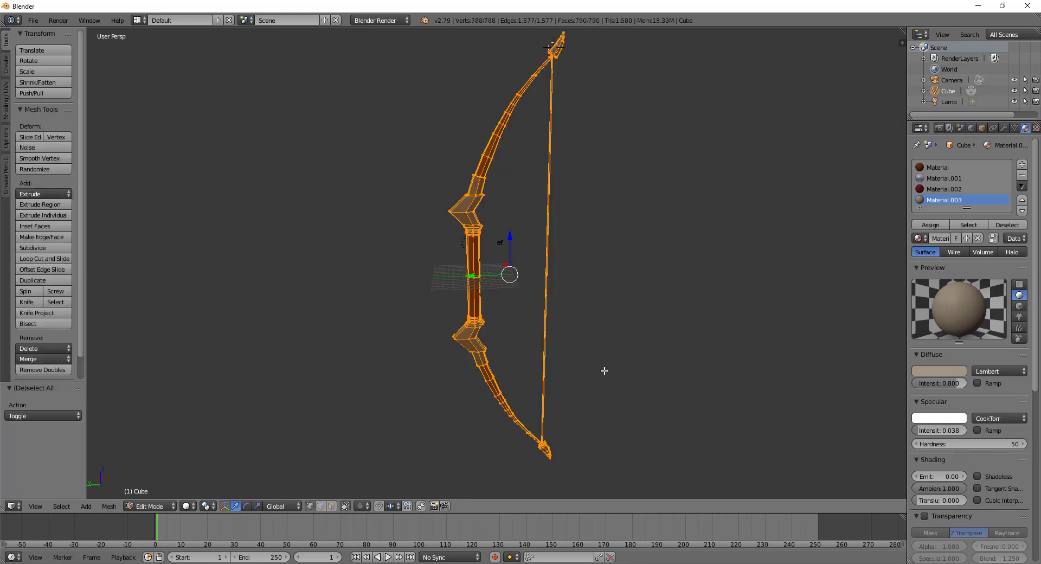
key(s)
click(534, 288)
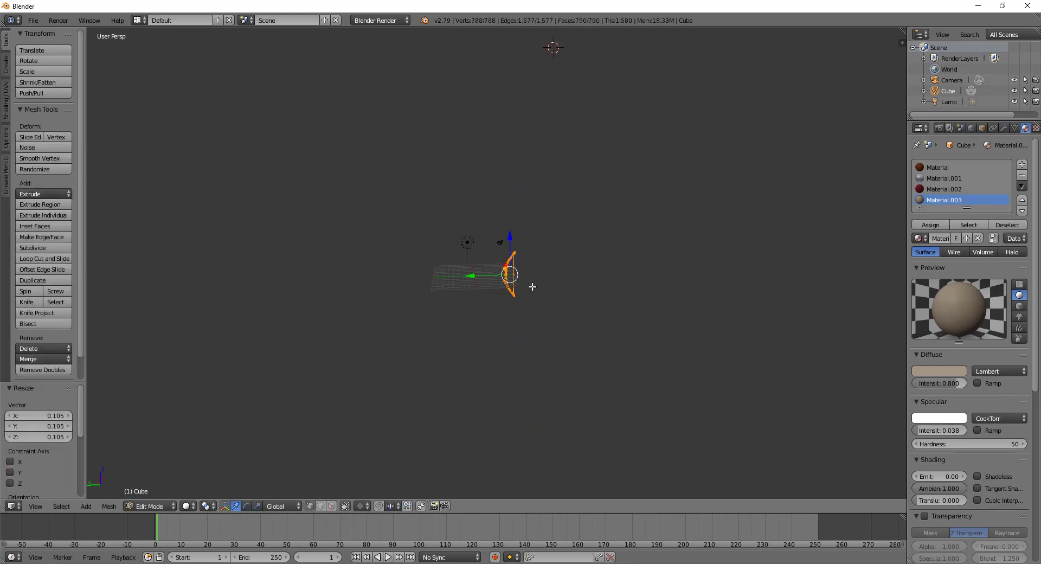
Move the bow mesh 6.693 along Y and return to Object Mode
middle_drag(535, 285, 543, 347)
scroll(543, 347, up, 5)
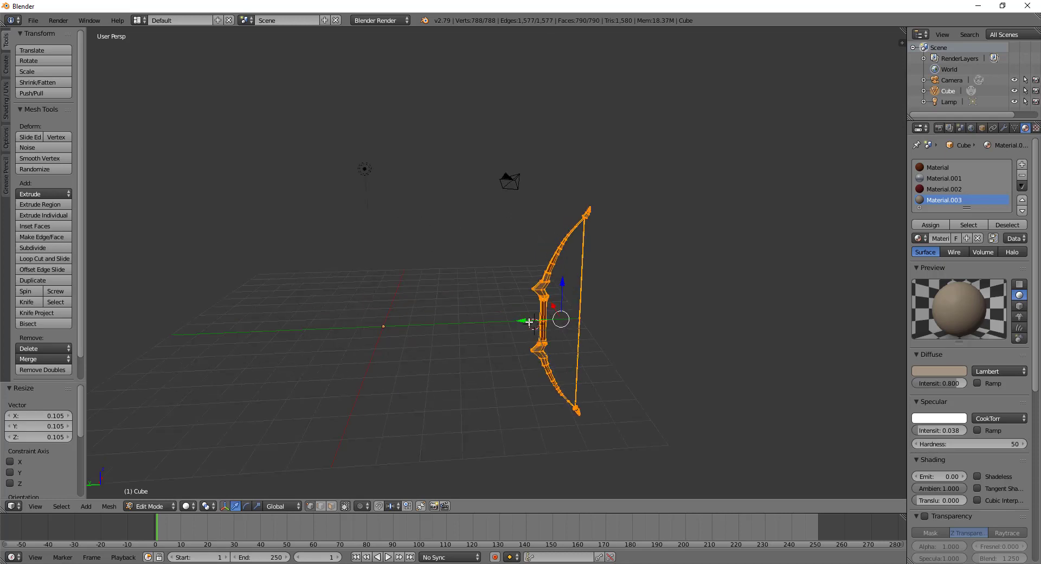
drag(518, 319, 360, 315)
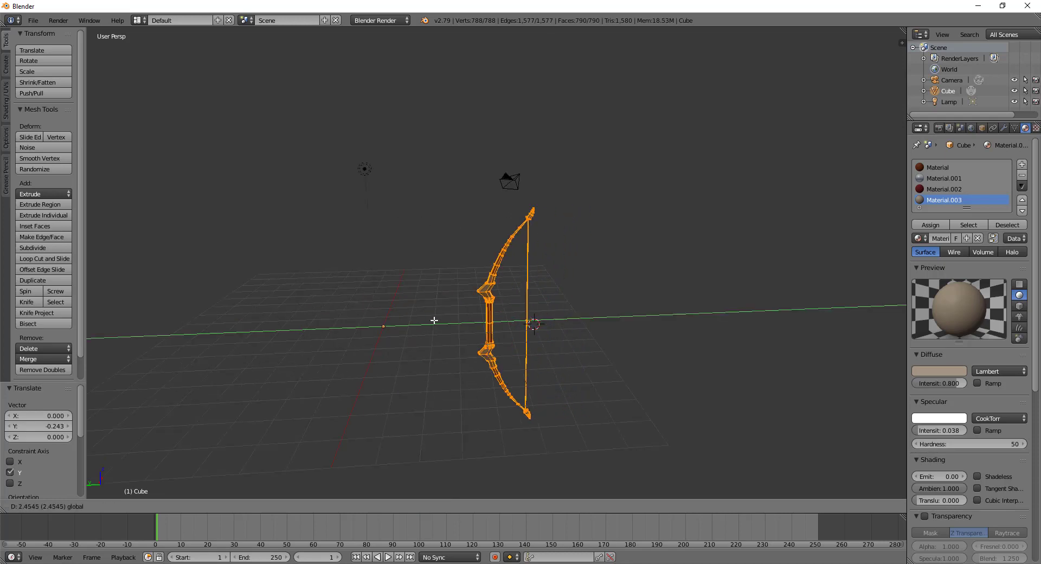
click(360, 315)
mouse_move(360, 316)
middle_down()
mouse_move(754, 266)
mouse_move(383, 362)
middle_up()
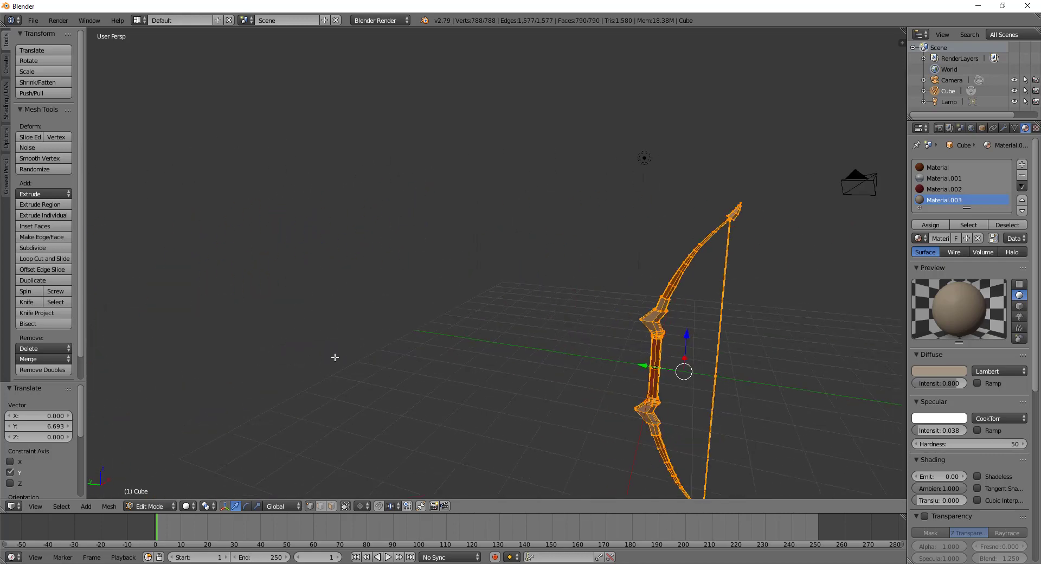
key(Tab)
middle_drag(461, 354, 560, 360)
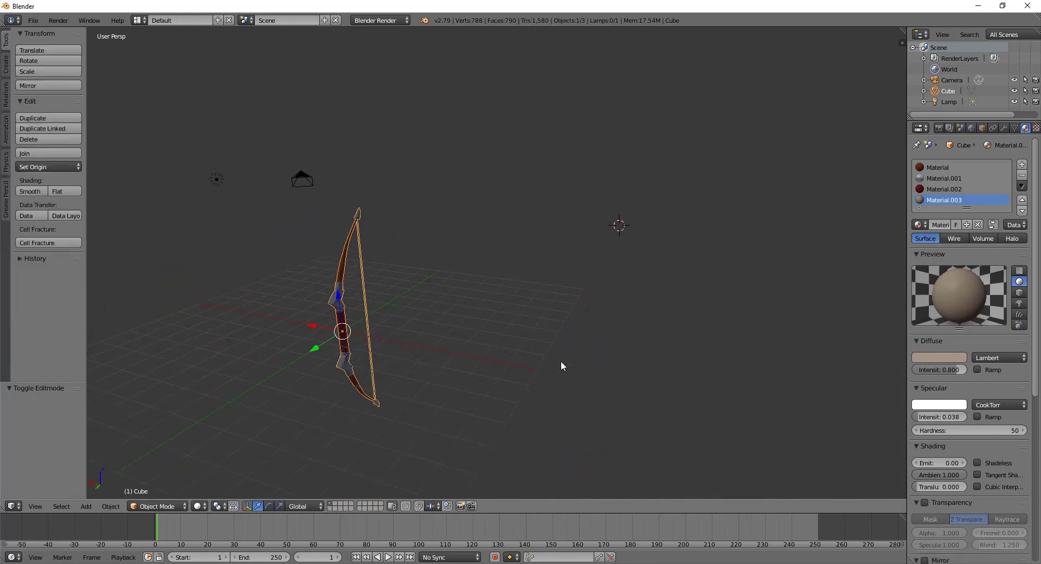
scroll(569, 356, up, 5)
key(KP_Decimal)
scroll(694, 295, down, 3)
Switch to the camera view and scale the bow down to 0.674
middle_drag(694, 294, 637, 298)
key(KP_0)
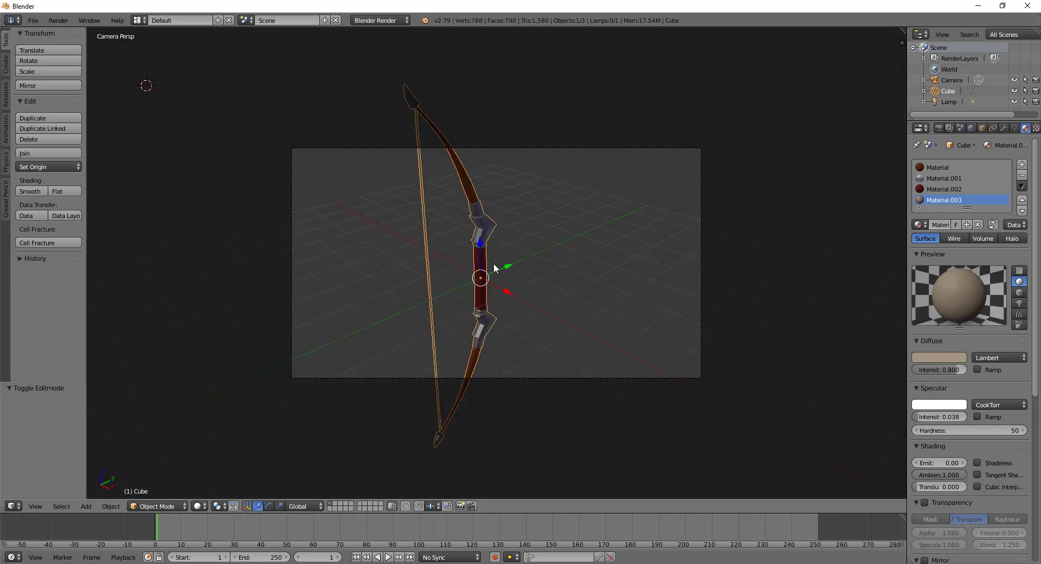
key(s)
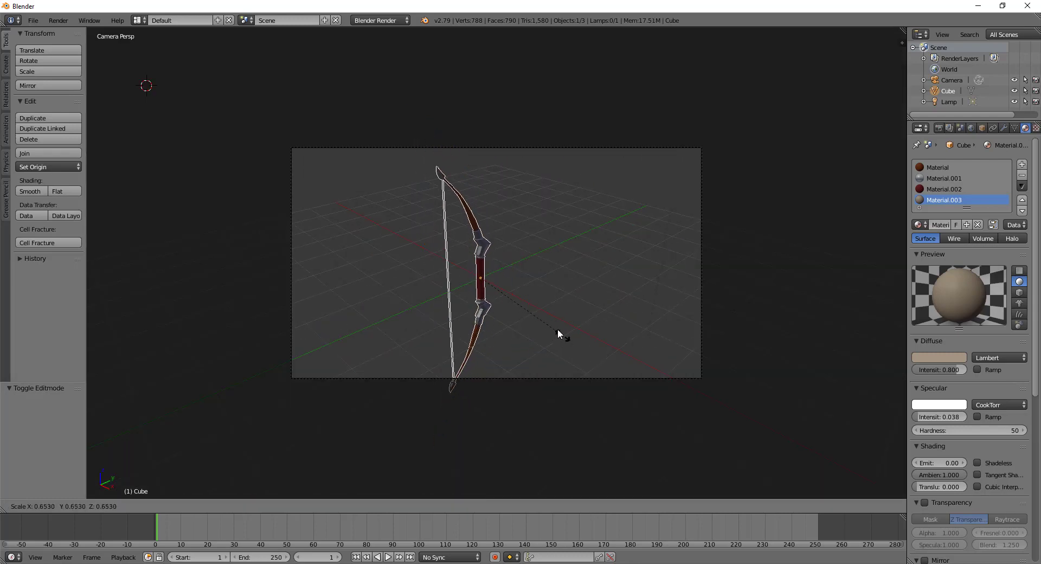
click(556, 329)
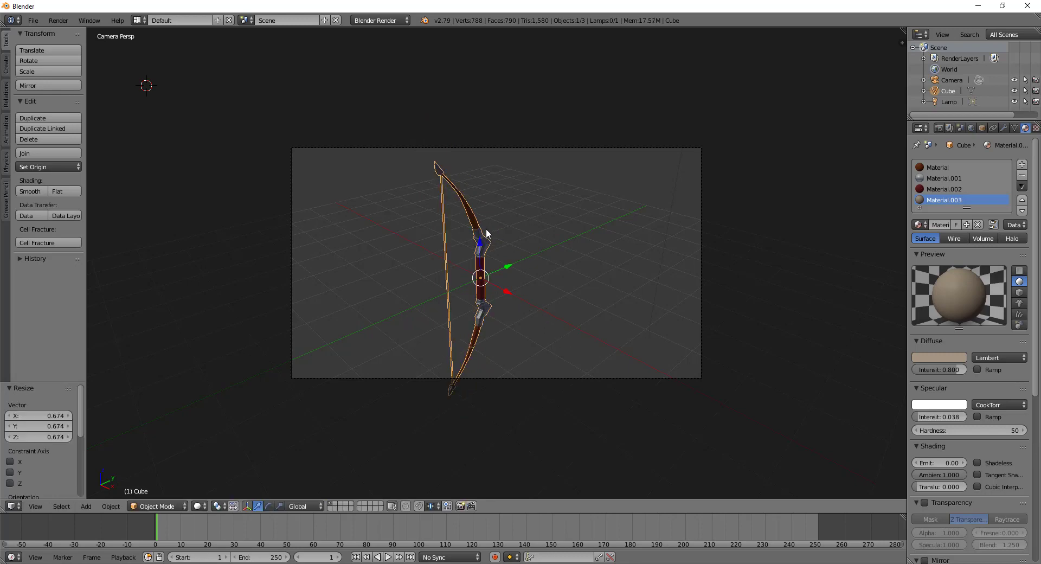
Select the camera and move it 4.321 along Y
key(a)
key(a)
right_click(484, 147)
key(g)
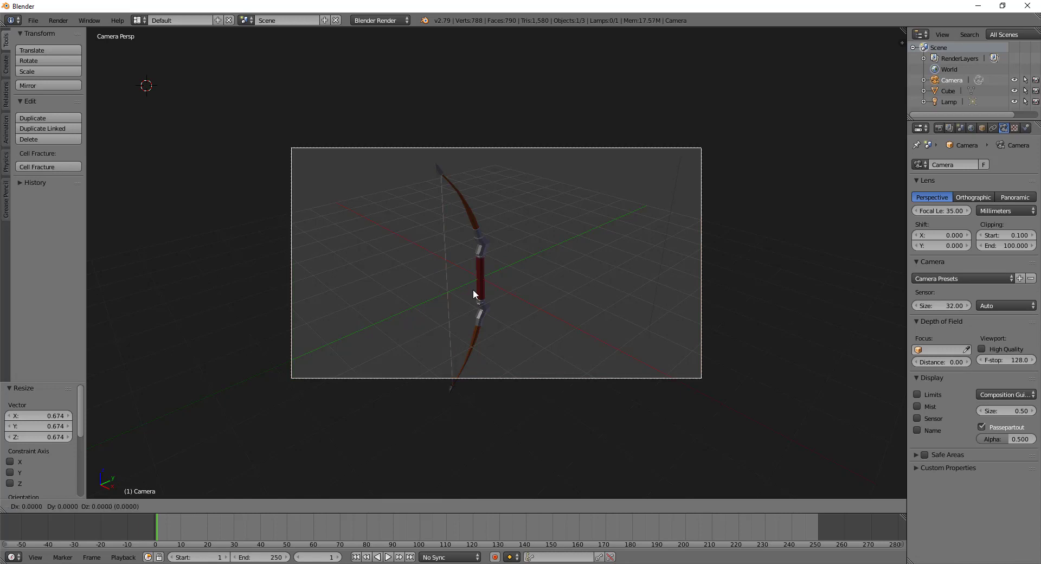
key(x)
key(y)
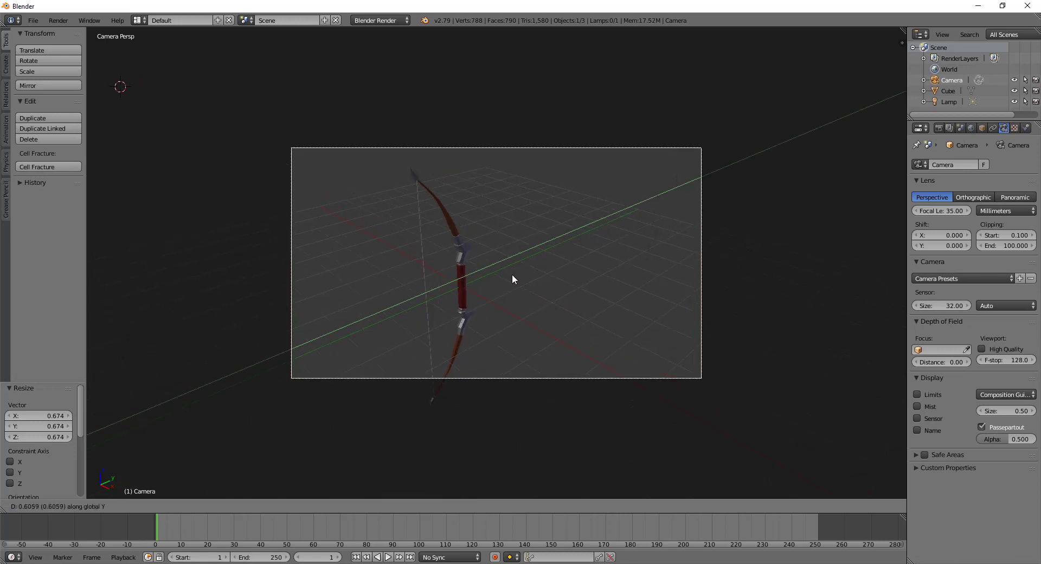
click(653, 261)
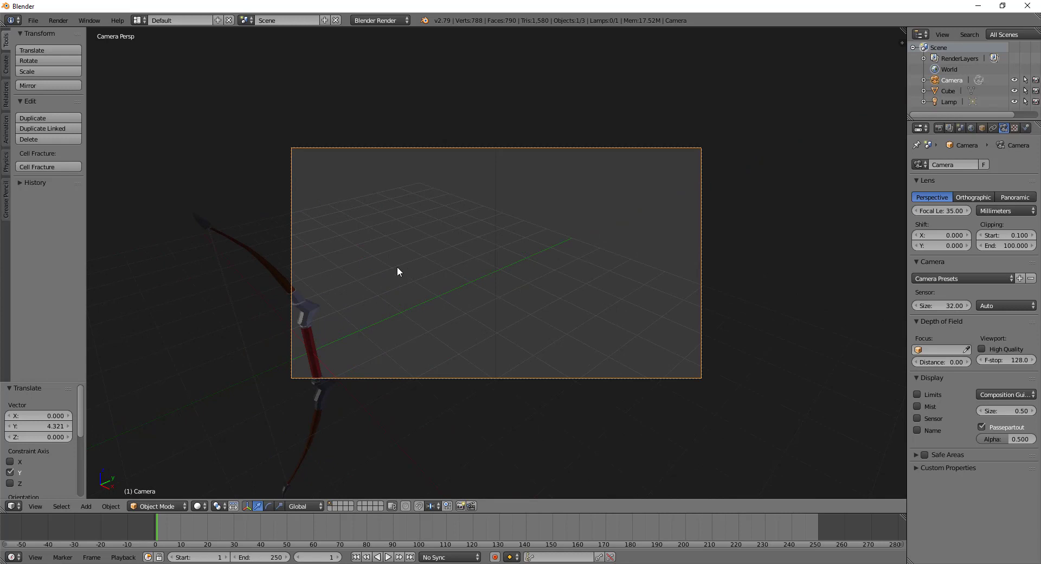
Rotate the camera to -16.3° so the bow fills the shot, then reselect the bow
key(r)
key(r)
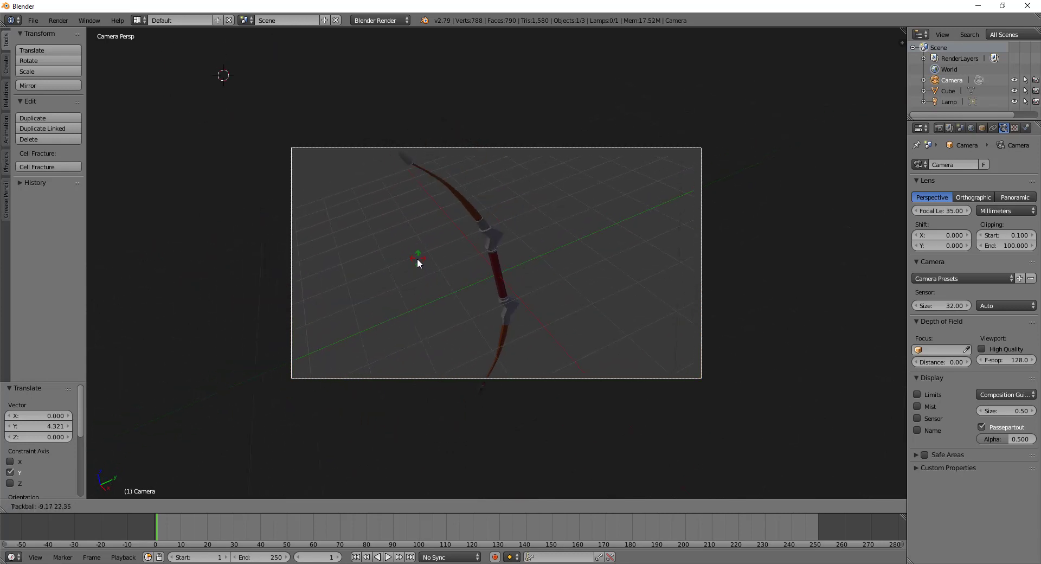
click(418, 259)
key(r)
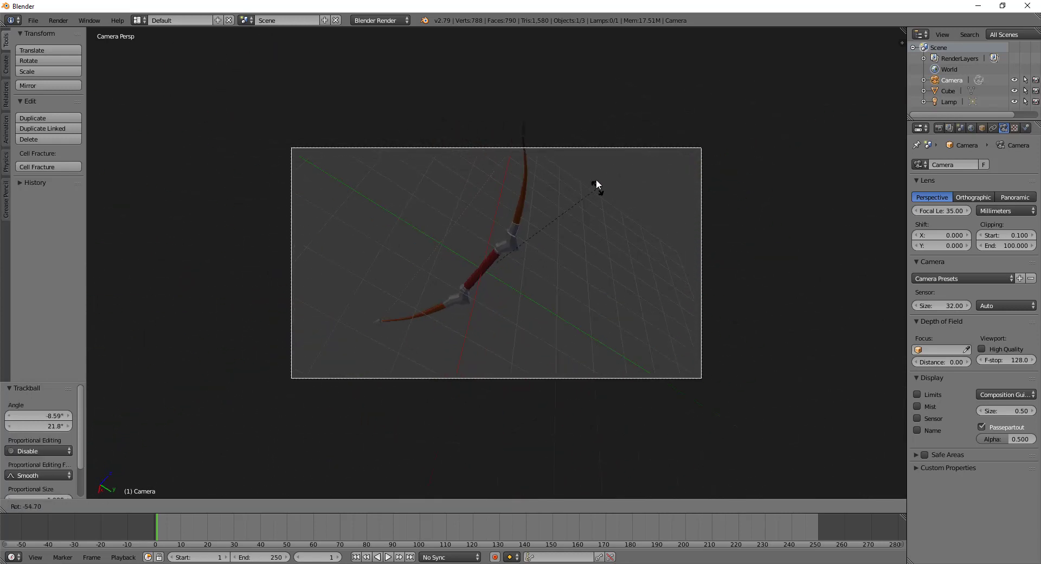
click(595, 266)
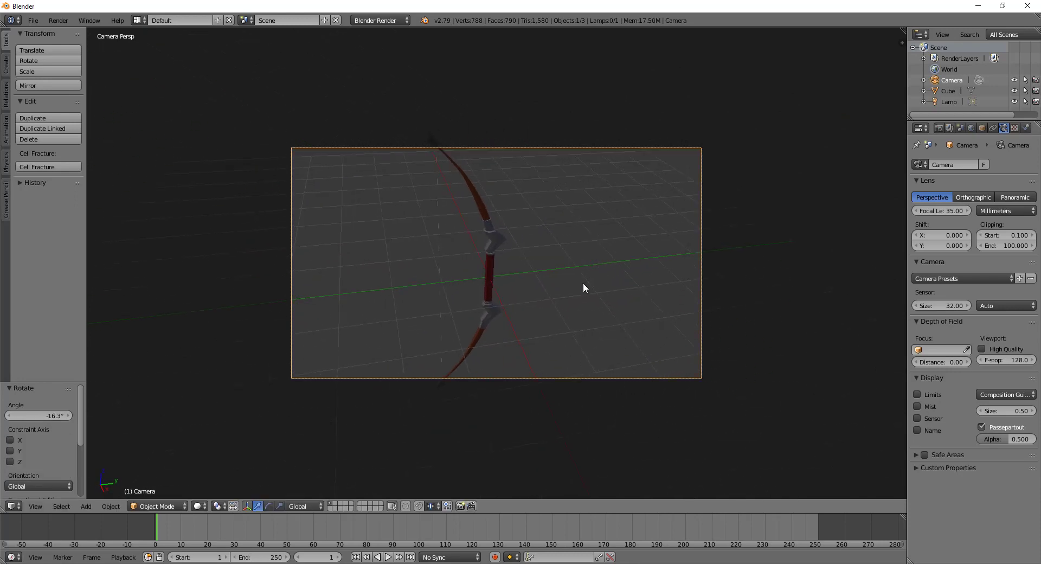
right_click(490, 224)
Tilt the bow -39.1° about X and lower it 0.570 on Z
key(r)
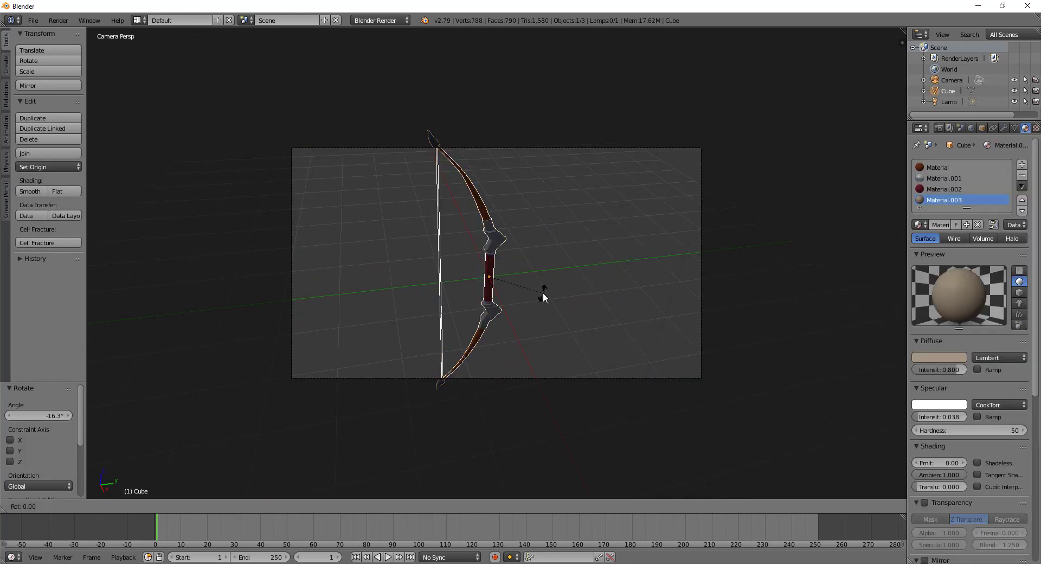
key(x)
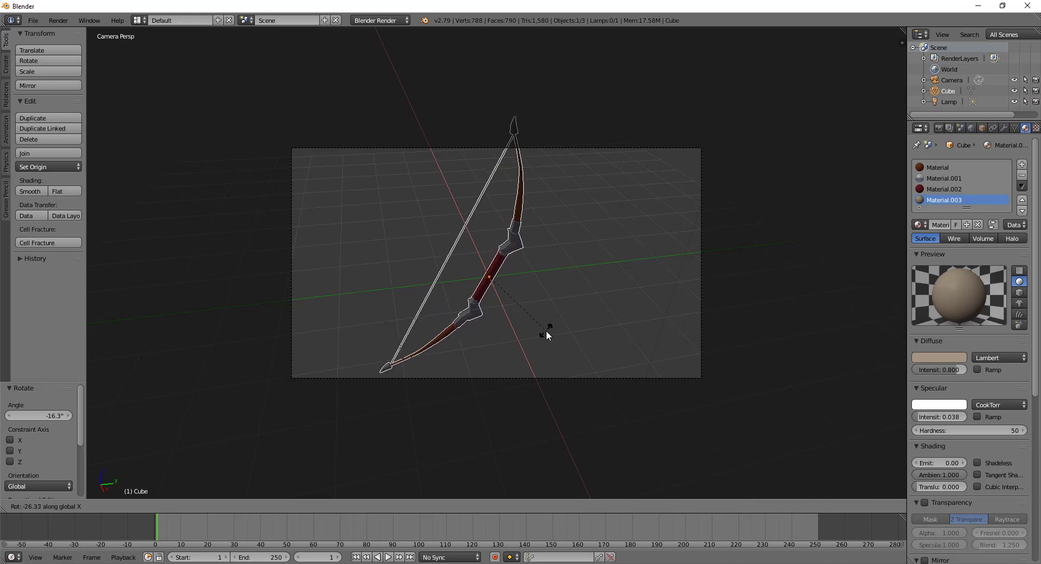
click(536, 347)
key(g)
key(z)
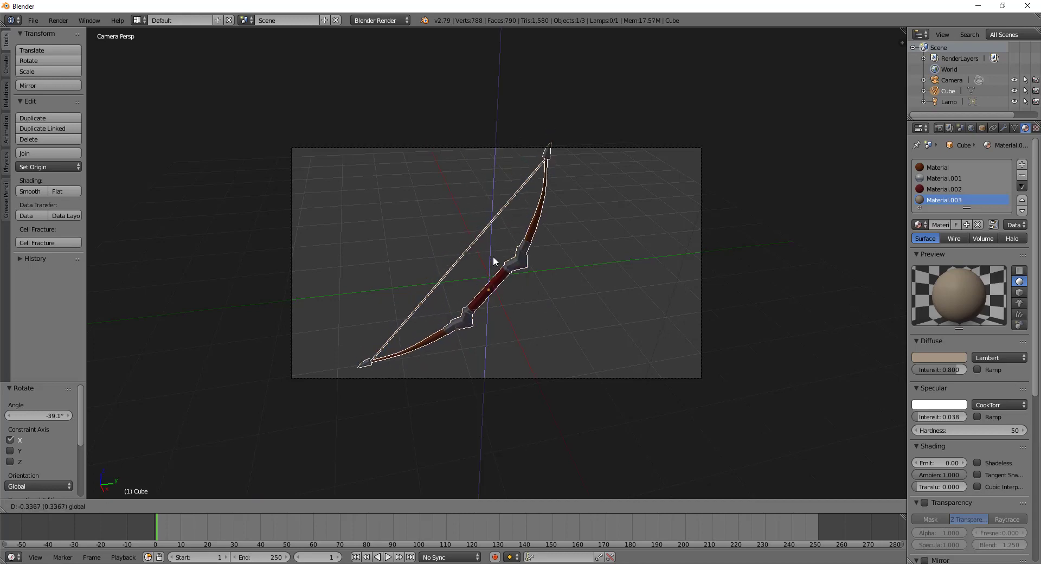
click(493, 264)
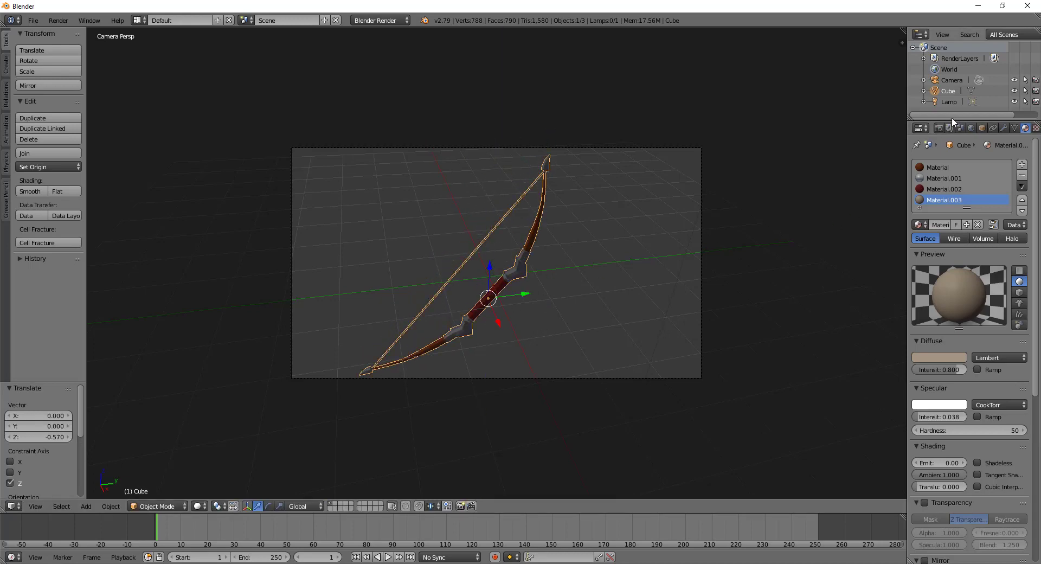
Render the camera's view of the bow from the Render settings
click(939, 128)
click(971, 129)
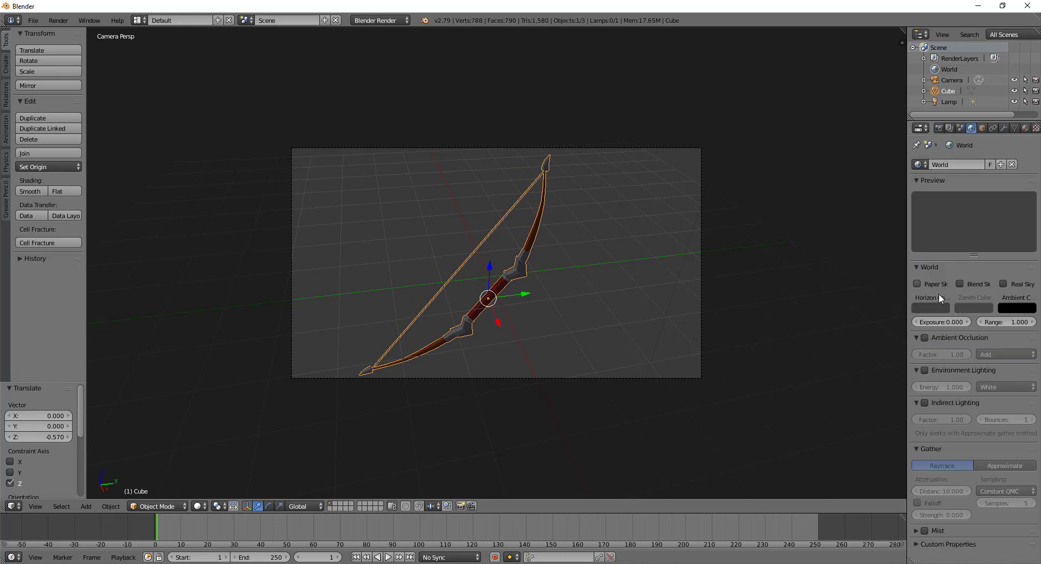
click(939, 128)
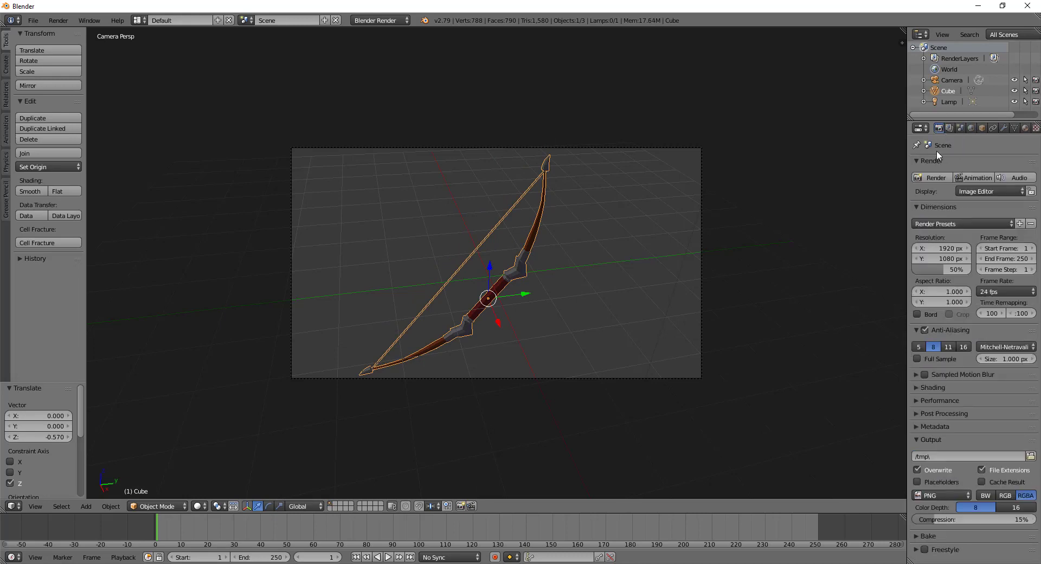
click(936, 178)
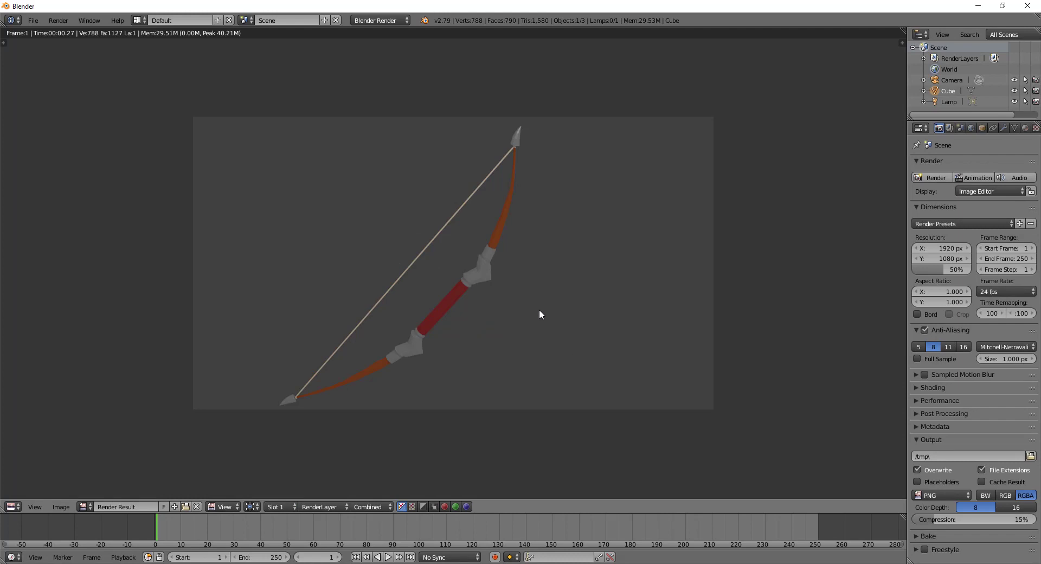
Turn the render result area into a 3D View and put the bow in Edit Mode
key(Tab)
click(13, 507)
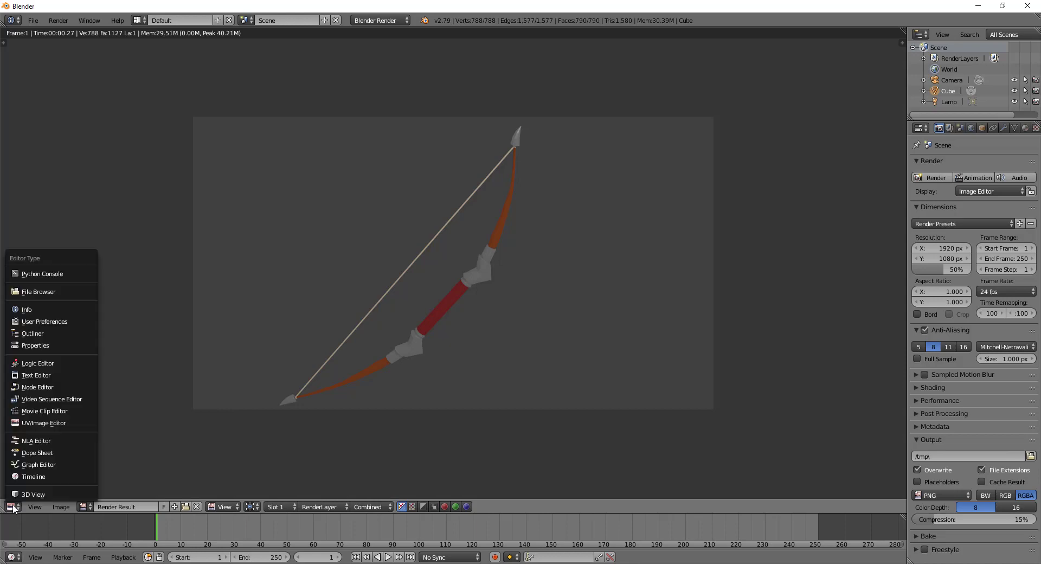
click(33, 496)
mouse_move(494, 279)
middle_down()
mouse_move(435, 256)
mouse_move(437, 238)
mouse_move(402, 178)
mouse_move(471, 294)
mouse_move(472, 276)
middle_up()
scroll(437, 237, up, 3)
key(Tab)
key(Tab)
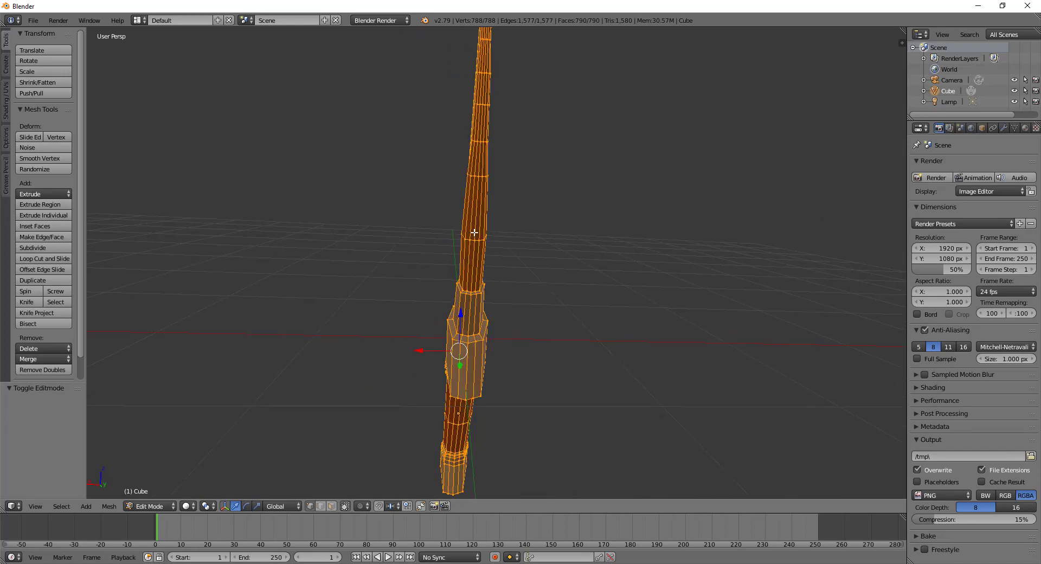
Select vertices along the lower part of the limb to start the strip
right_click(475, 240)
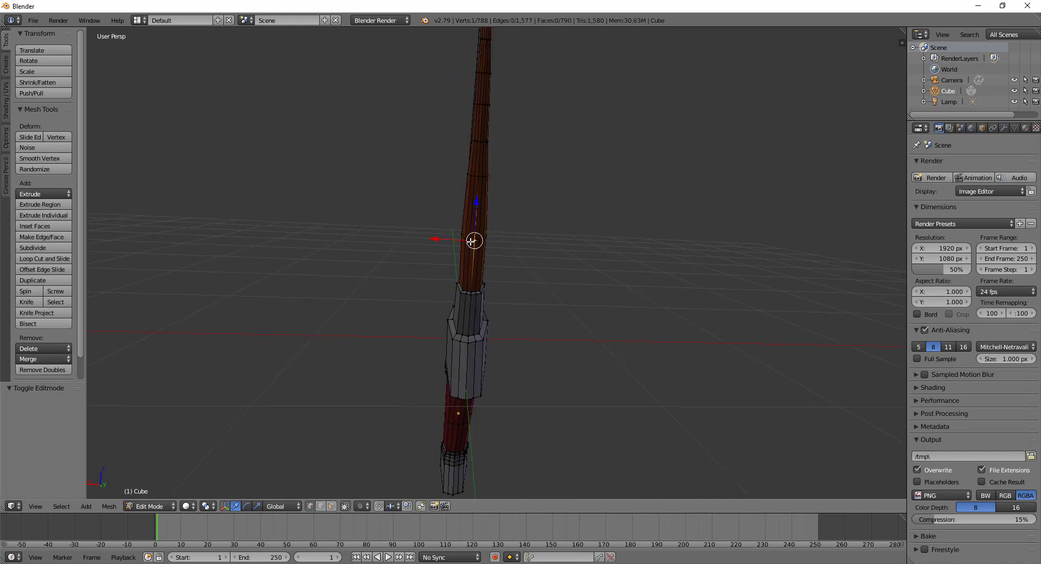
shift+right_click(470, 290)
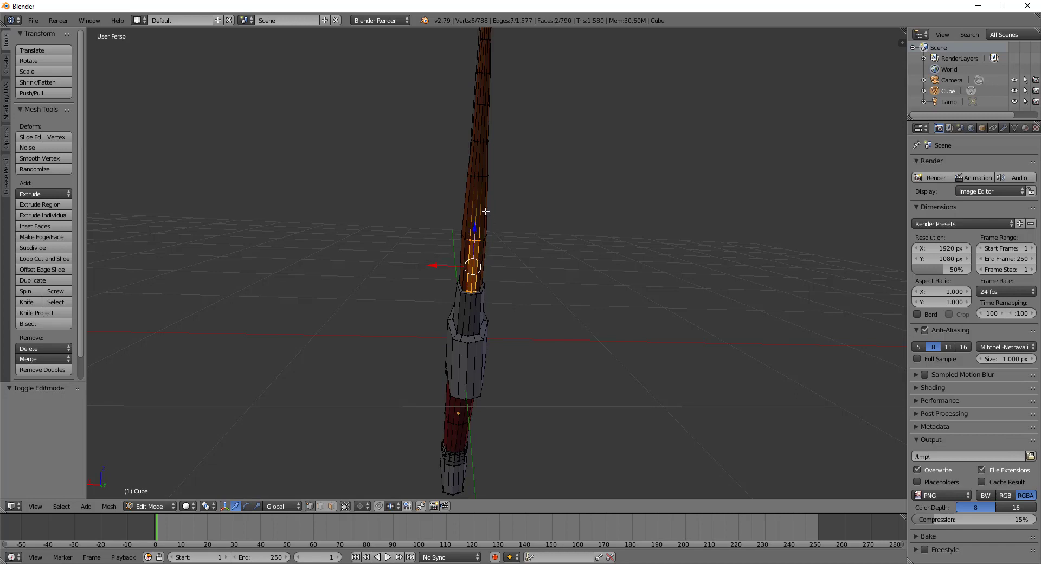
mouse_move(486, 211)
middle_down()
mouse_move(481, 251)
mouse_move(456, 304)
middle_up()
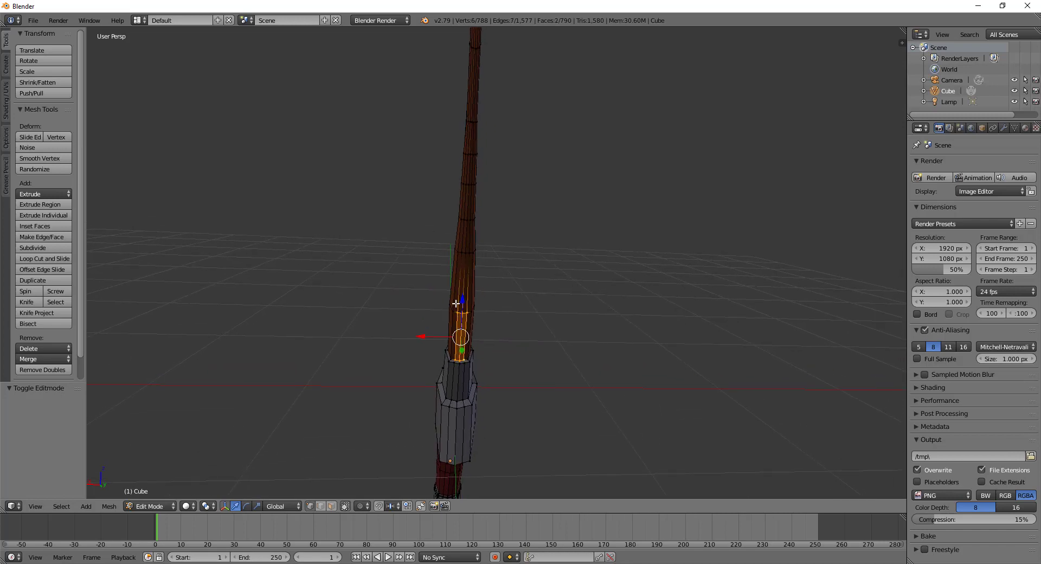
shift+right_click(463, 253)
middle_drag(467, 222, 458, 254)
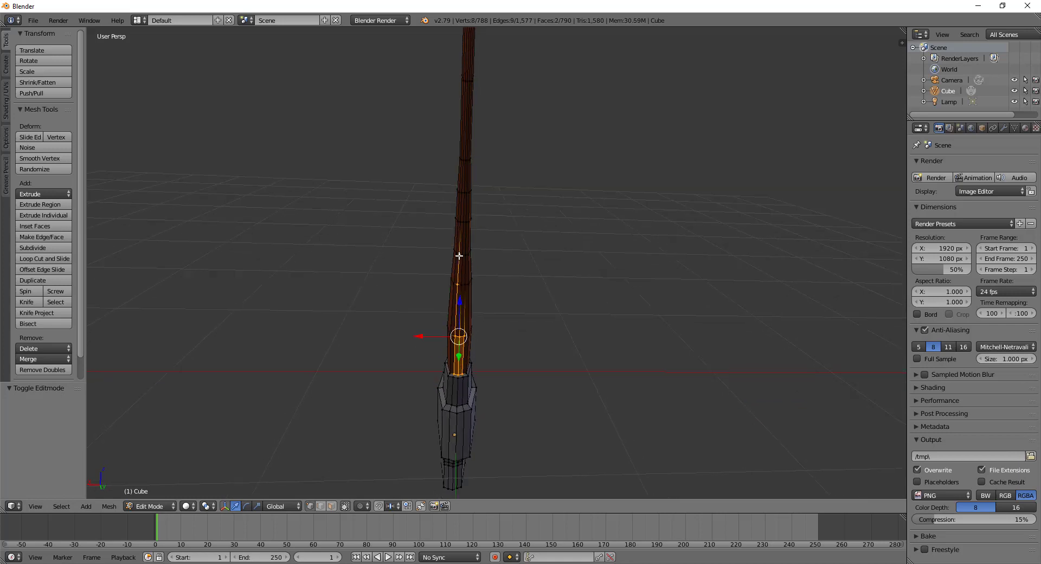
shift+right_click(461, 253)
shift+right_click(462, 259)
shift+right_click(462, 282)
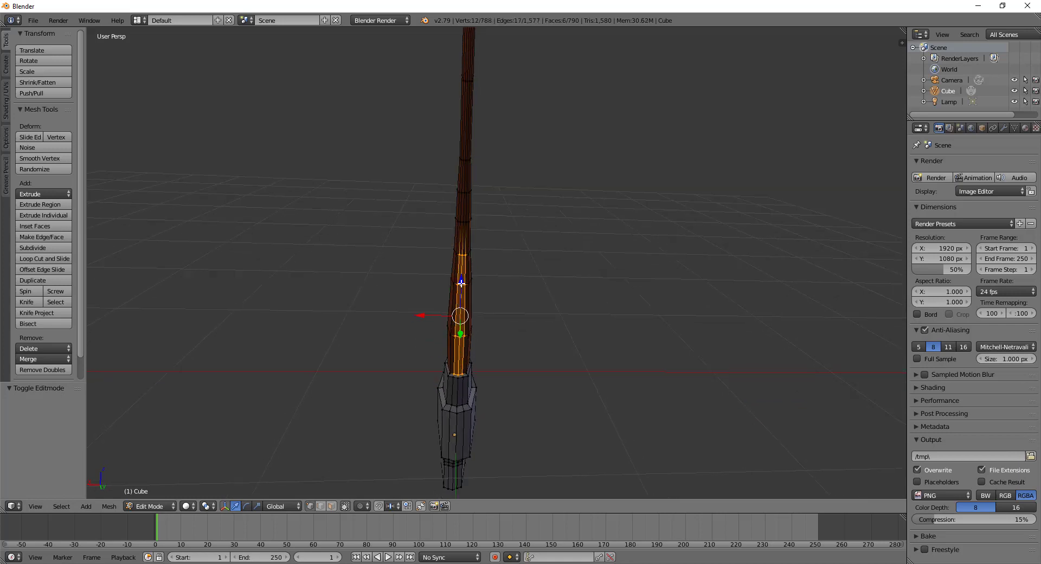
shift+right_click(462, 222)
shift+right_click(463, 222)
shift+right_click(463, 221)
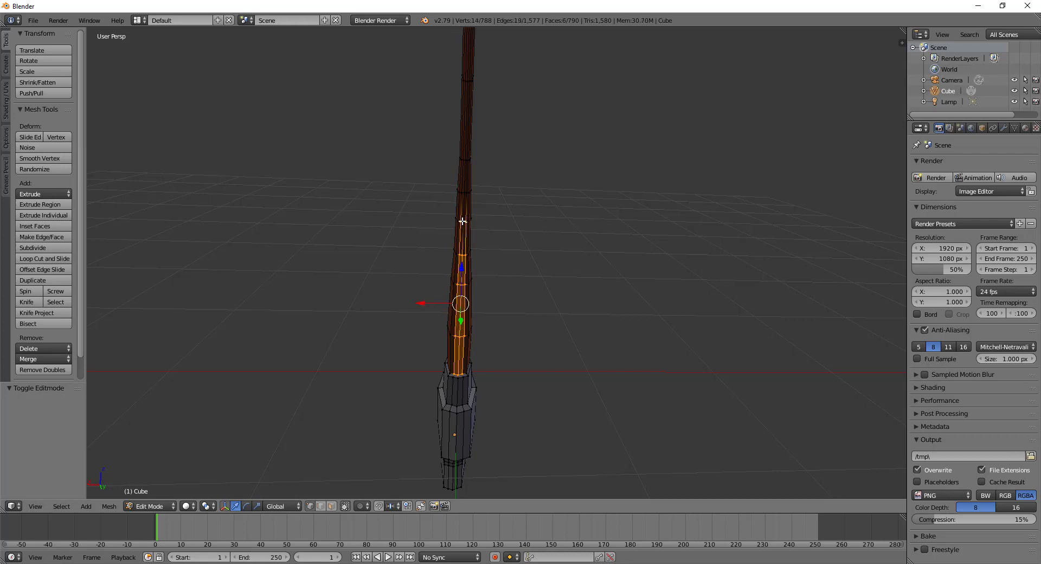
shift+right_click(464, 222)
Extend the vertex strip selection up to the limb's upper end
scroll(461, 228, up, 2)
scroll(458, 223, up, 2)
scroll(458, 217, up, 2)
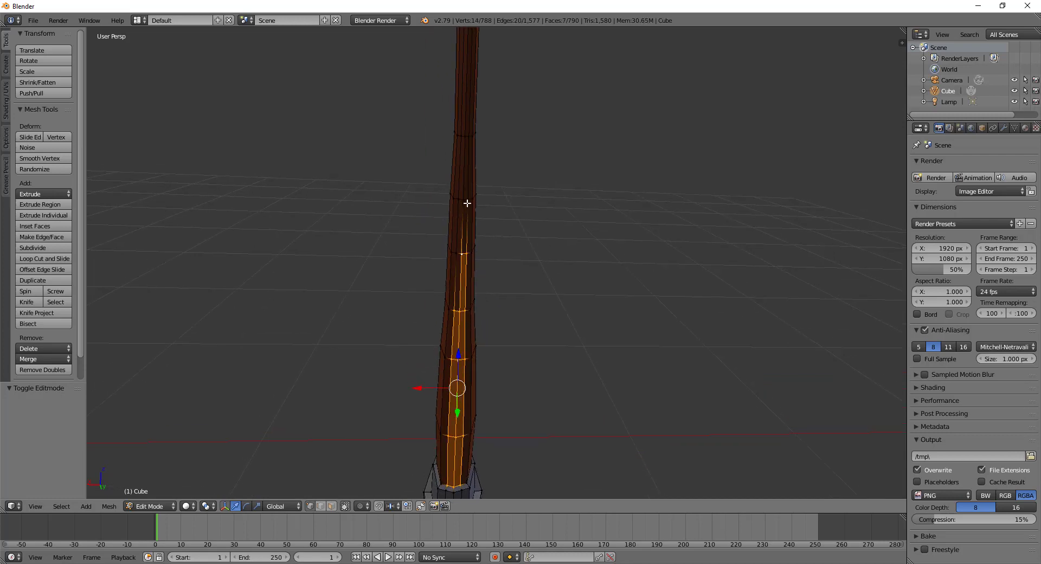
scroll(461, 238, up, 1)
shift+right_click(459, 259)
shift+right_click(460, 208)
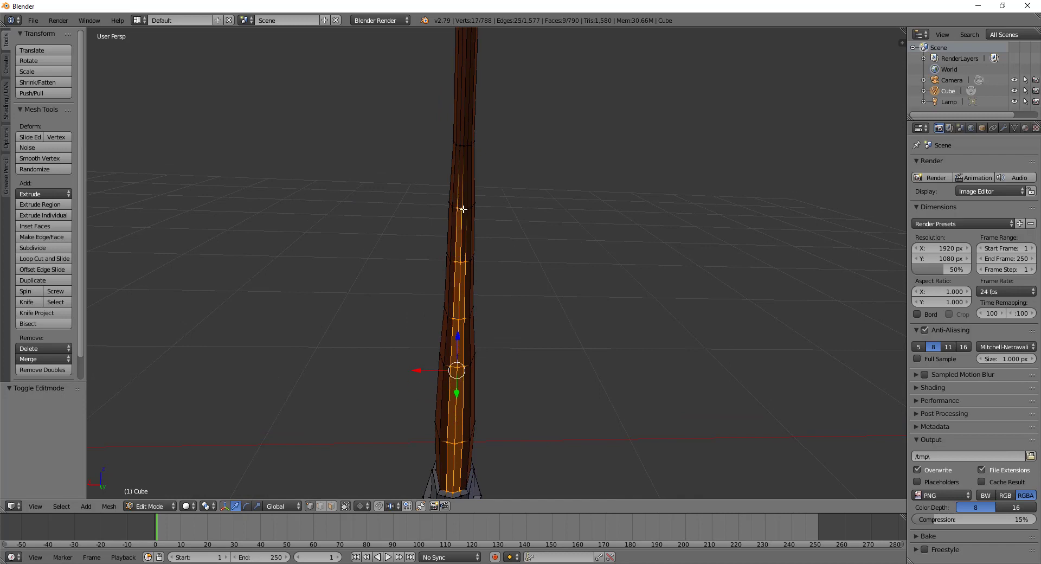
shift+right_click(467, 209)
shift+right_click(462, 146)
shift+right_click(465, 144)
shift+right_click(465, 144)
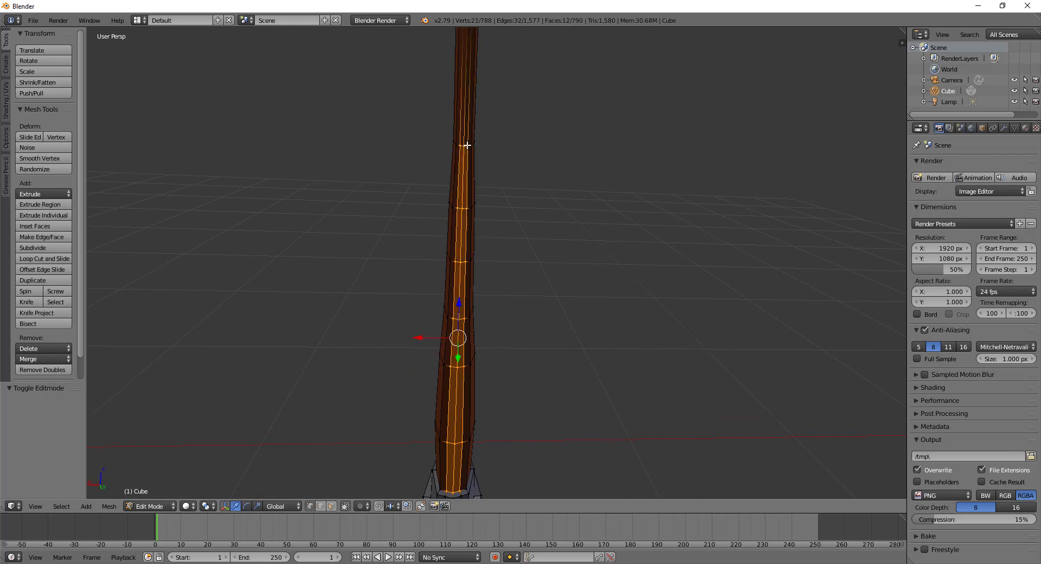
scroll(469, 141, up, 1)
scroll(470, 153, up, 1)
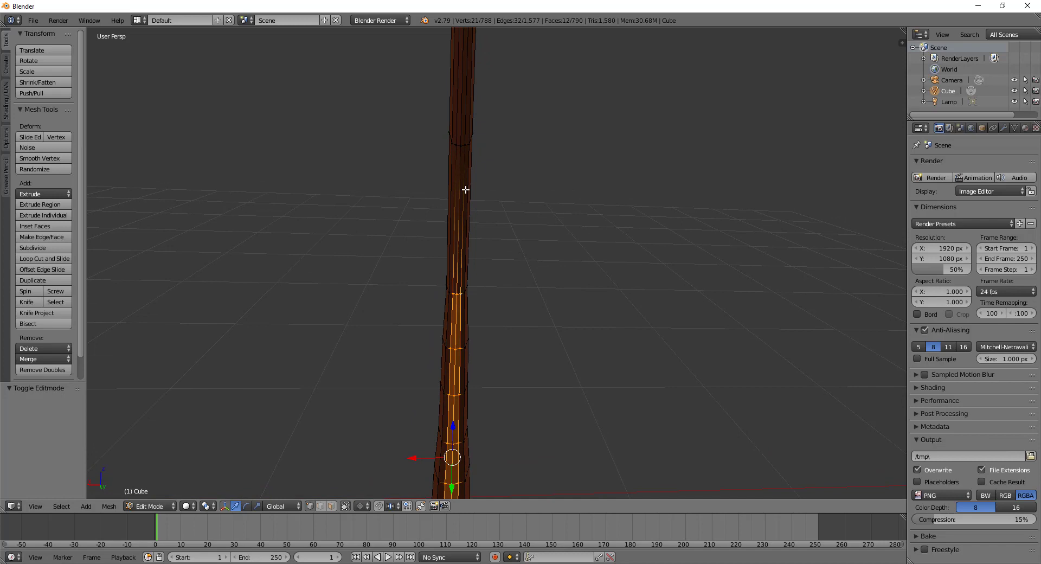
shift+right_click(458, 156)
shift+right_click(459, 155)
shift+right_click(465, 135)
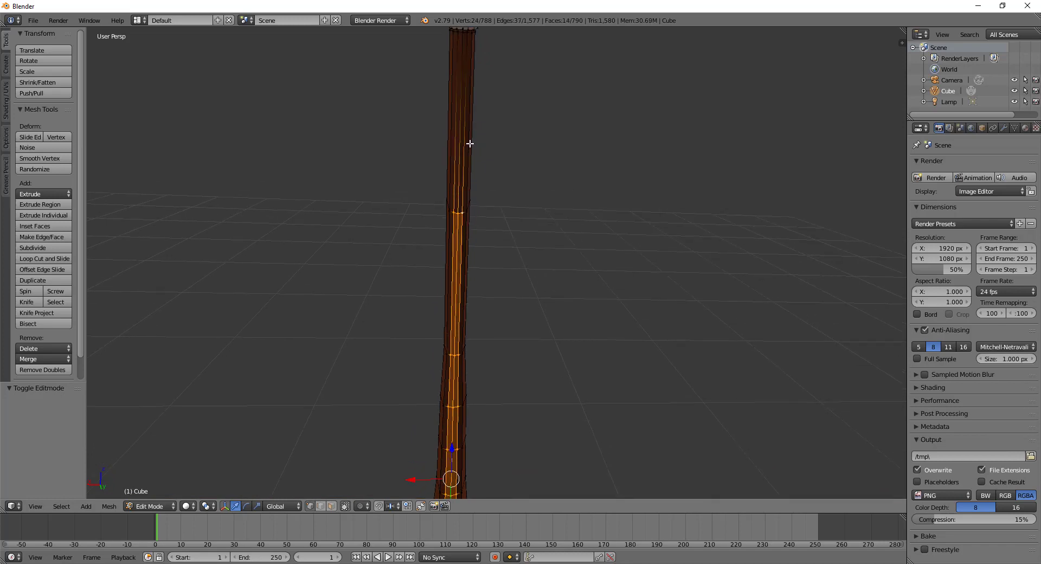
scroll(469, 163, down, 2)
shift+right_click(453, 153)
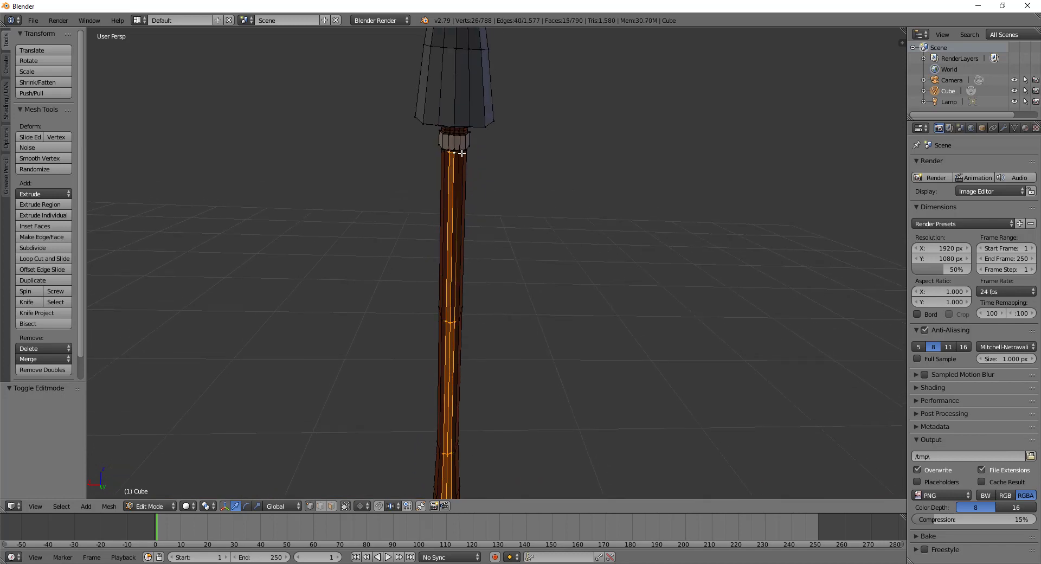
shift+right_click(462, 166)
Extrude the selected strip along its normals and nudge it -0.002 along Y
key(e)
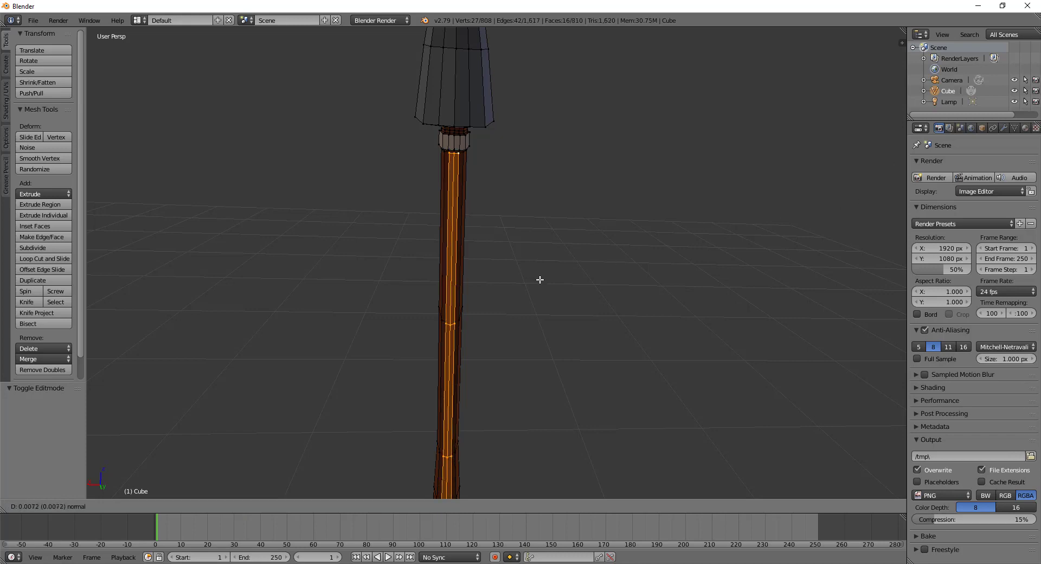
click(540, 280)
mouse_move(520, 283)
middle_down()
mouse_move(551, 275)
mouse_move(600, 286)
mouse_move(682, 330)
mouse_move(679, 350)
middle_up()
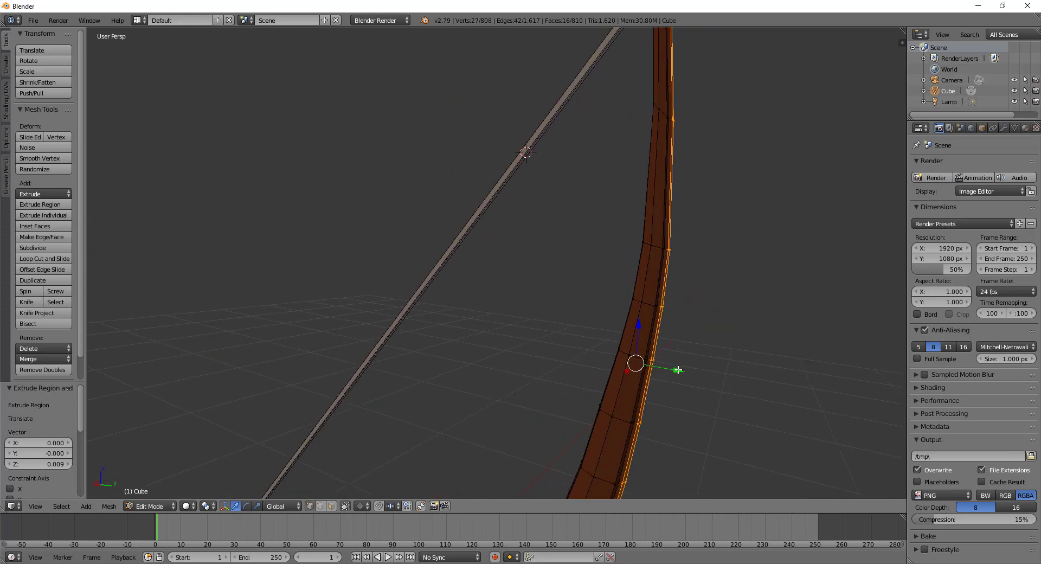
drag(678, 370, 677, 369)
mouse_move(678, 369)
middle_down()
mouse_move(678, 342)
mouse_move(641, 348)
mouse_move(718, 304)
mouse_move(730, 391)
mouse_move(602, 379)
mouse_move(513, 399)
middle_up()
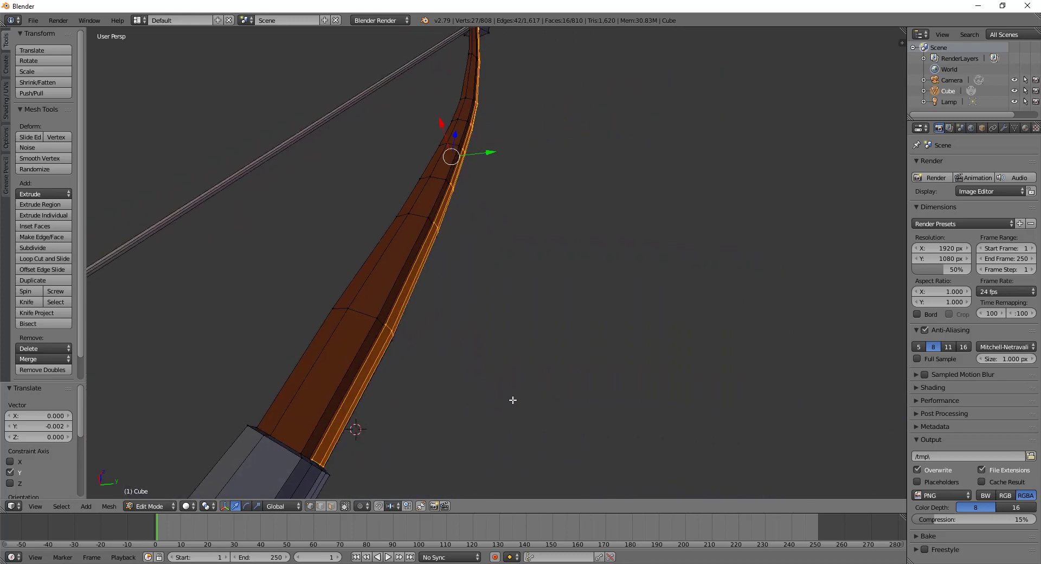
Add two more face strips along the limb to the selection
alt+shift+click(367, 353)
mouse_move(395, 325)
middle_down()
mouse_move(400, 258)
mouse_move(390, 401)
mouse_move(534, 189)
mouse_move(500, 295)
middle_up()
alt+shift+click(507, 290)
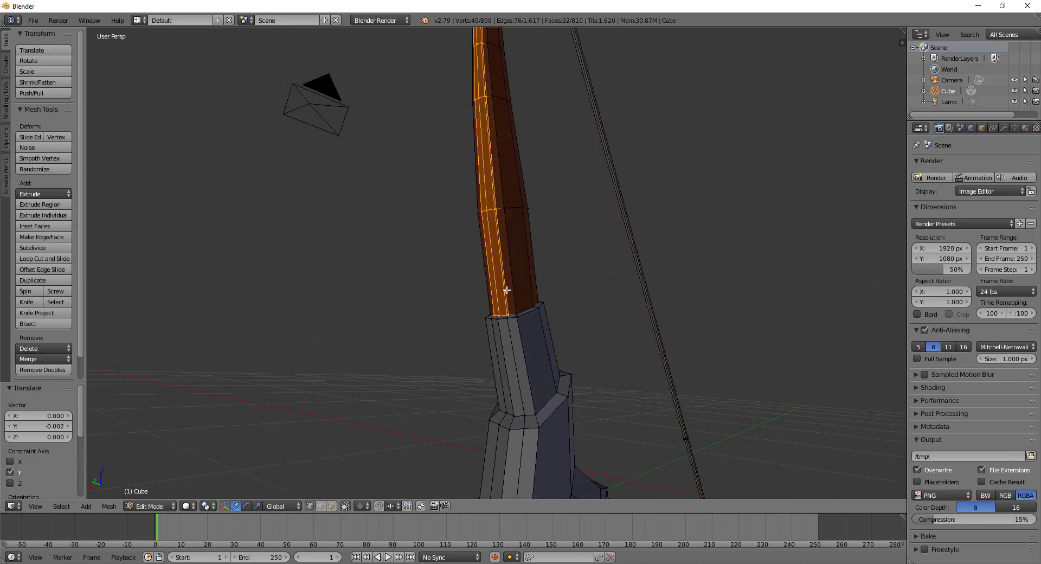
mouse_move(470, 263)
middle_down()
mouse_move(515, 216)
mouse_move(558, 216)
mouse_move(566, 239)
mouse_move(605, 166)
middle_up()
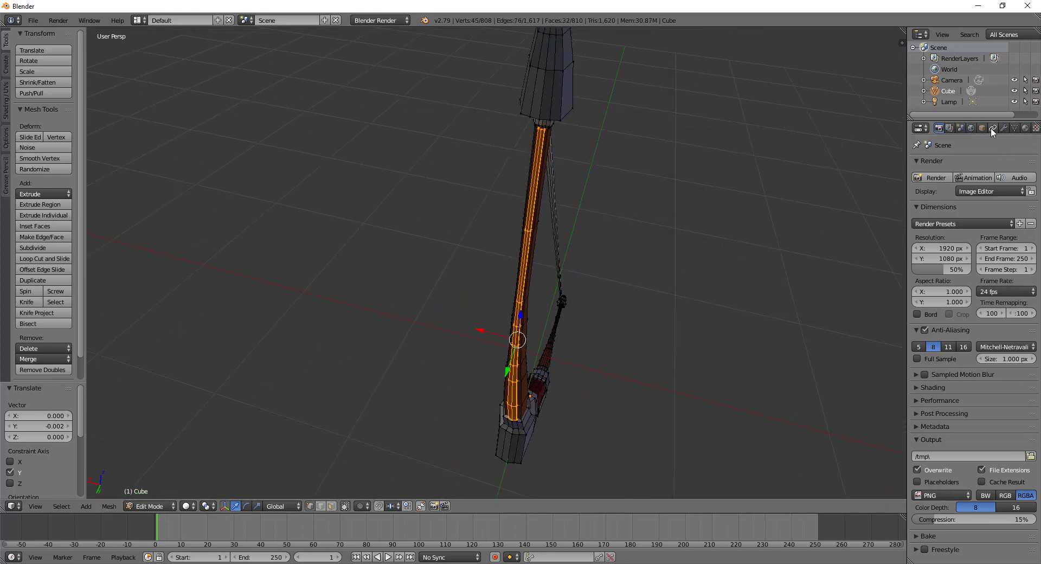
Open the bow's material settings, return to Object Mode, and lay the bow horizontal in view
click(1025, 128)
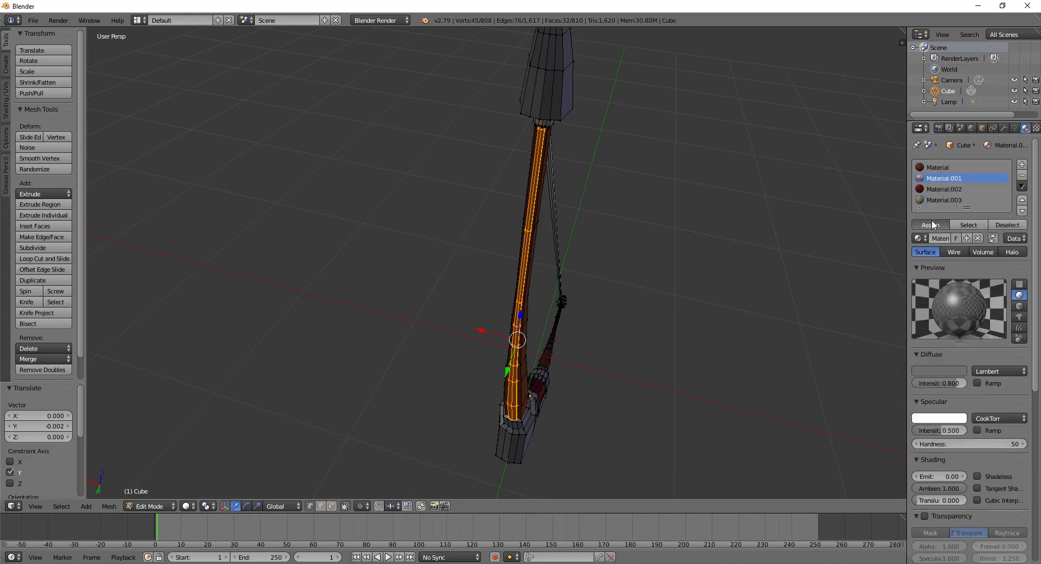
key(Tab)
middle_drag(597, 234, 617, 260)
scroll(740, 197, up, 3)
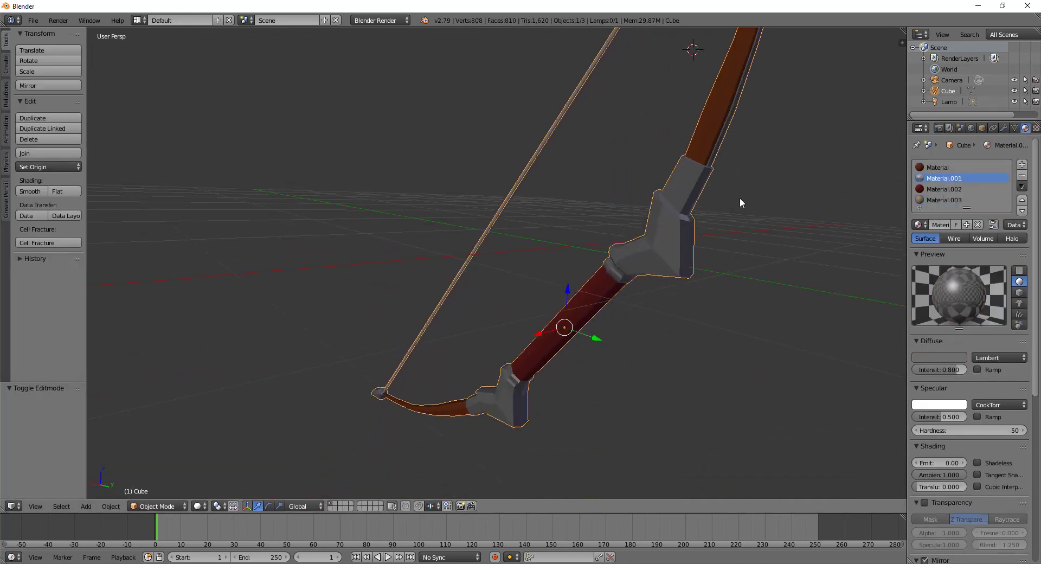
mouse_move(741, 202)
middle_down()
mouse_move(741, 179)
mouse_move(459, 435)
mouse_move(672, 268)
middle_up()
Enter Edit Mode and select a few vertices along the upper limb
key(Tab)
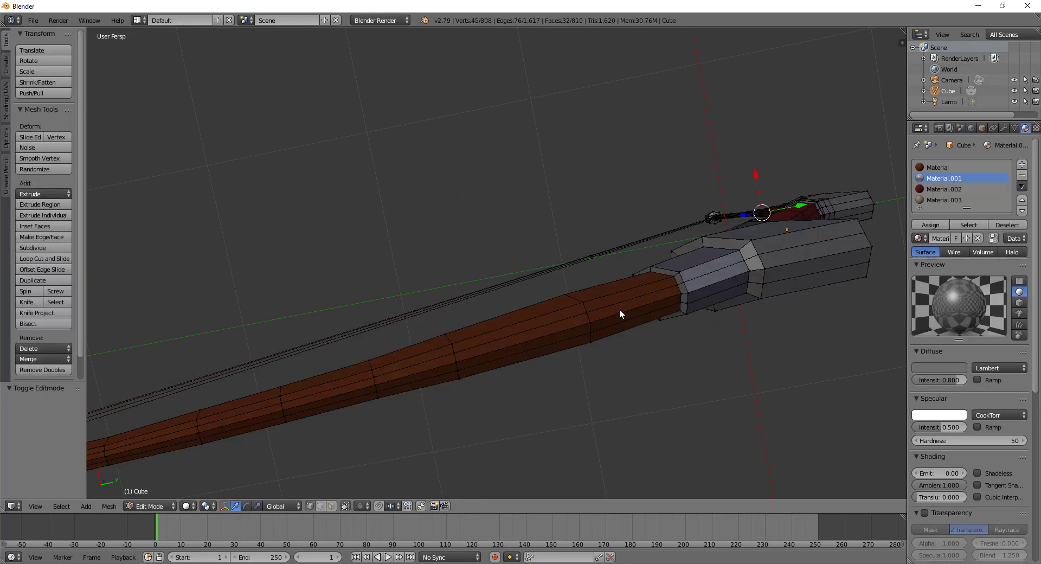
mouse_move(619, 308)
middle_down()
mouse_move(642, 316)
mouse_move(593, 295)
middle_up()
right_click(588, 292)
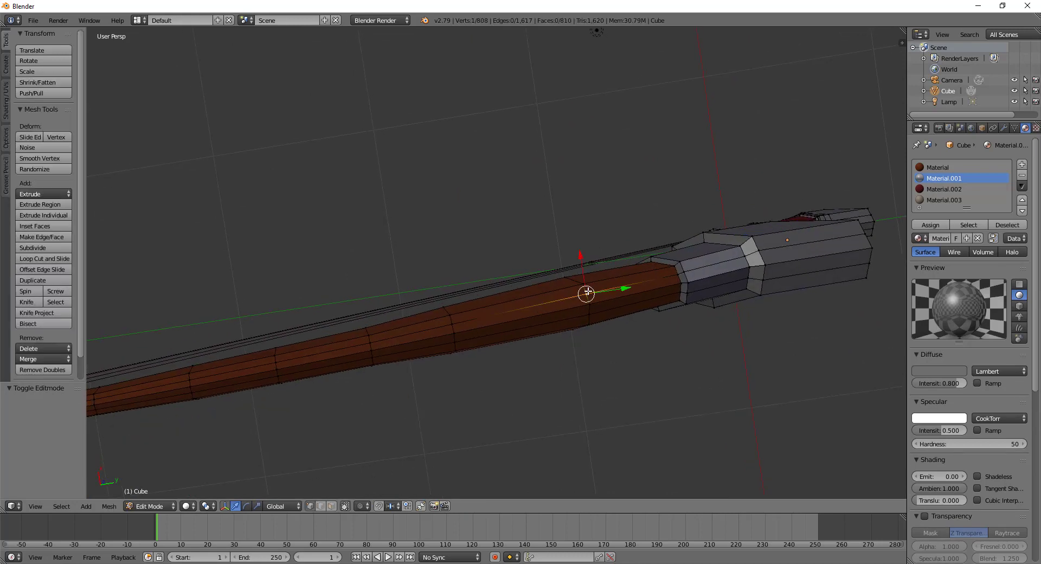
shift+right_click(588, 300)
shift+right_click(588, 316)
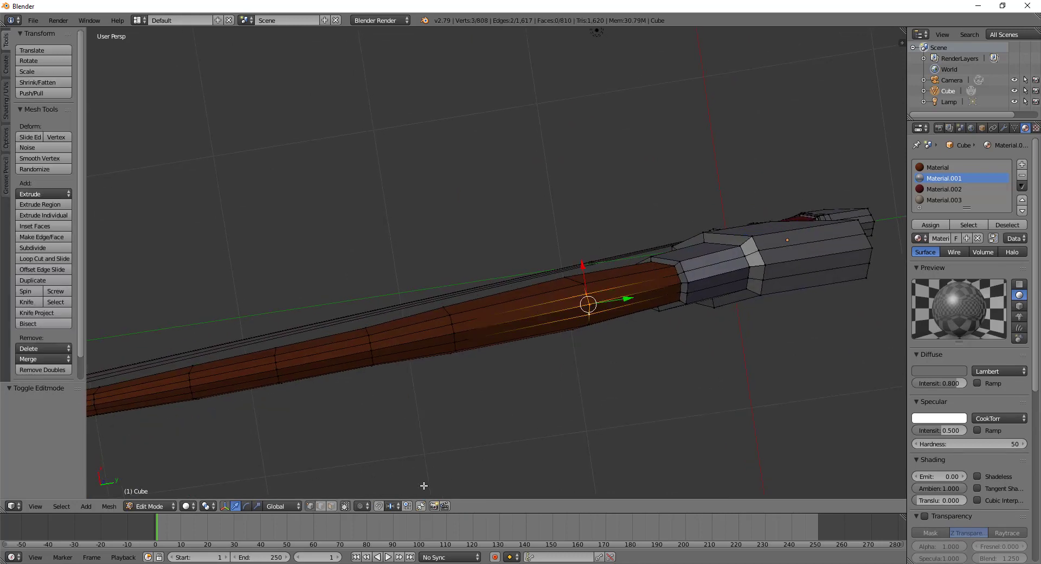
Switch to face select and pick the first faces along the top of the upper limb
key(a)
right_click(610, 291)
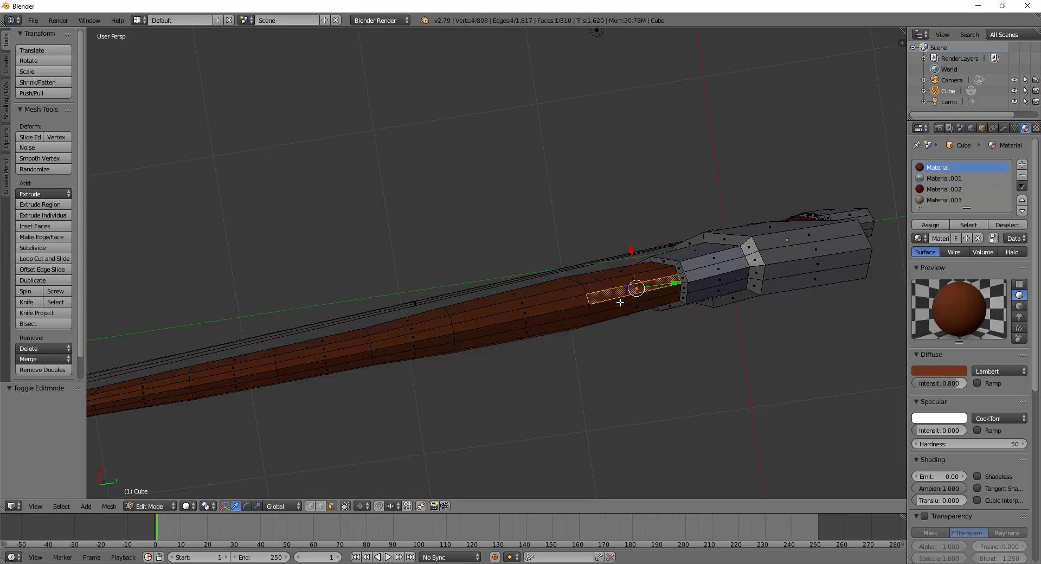
shift+right_click(620, 303)
shift+right_click(547, 323)
shift+right_click(430, 333)
shift+right_click(427, 346)
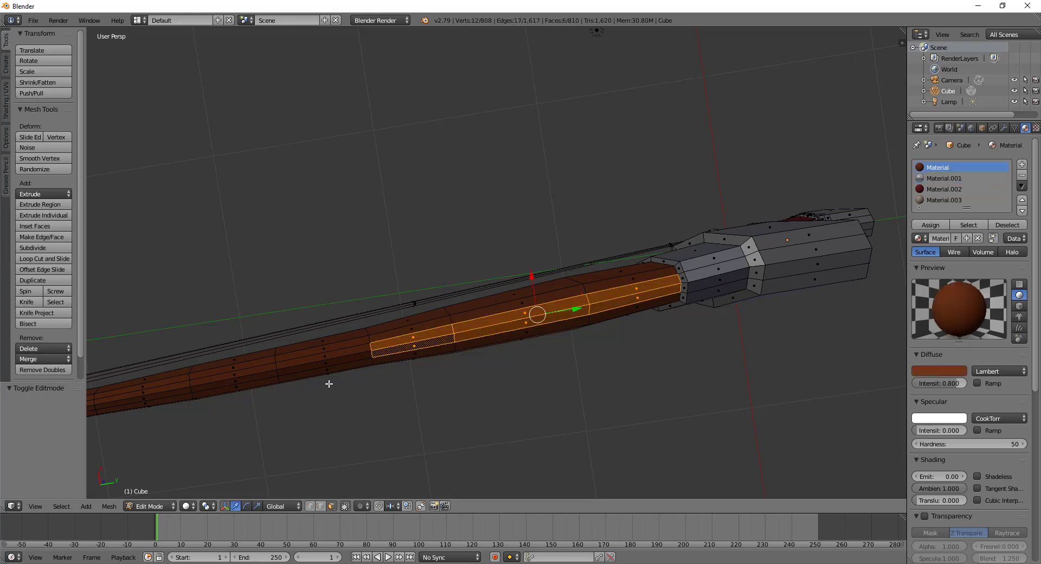
mouse_move(327, 382)
middle_down()
mouse_move(407, 384)
mouse_move(423, 325)
mouse_move(550, 351)
middle_up()
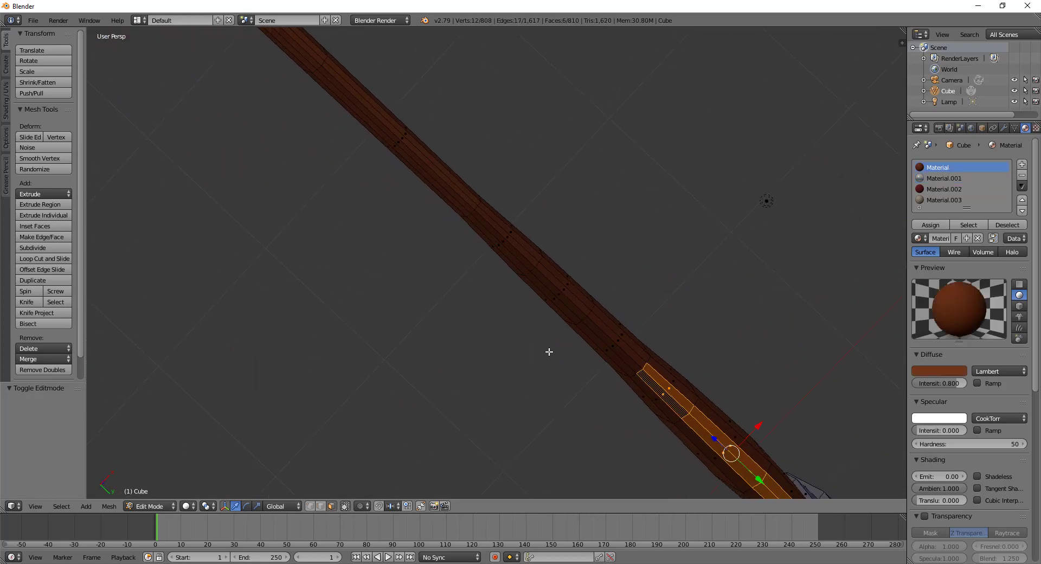
shift+right_click(626, 358)
shift+right_click(629, 356)
shift+right_click(629, 356)
Extend the face strip along the upper limb up to its end collar
shift+right_click(612, 342)
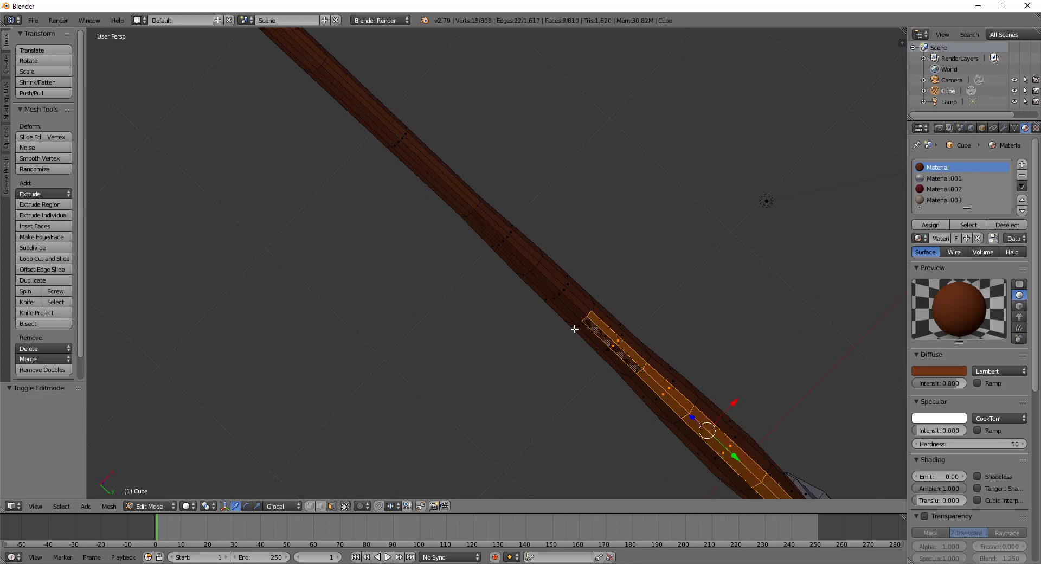
shift+right_click(567, 300)
shift+right_click(553, 288)
shift+right_click(512, 244)
shift+right_click(507, 239)
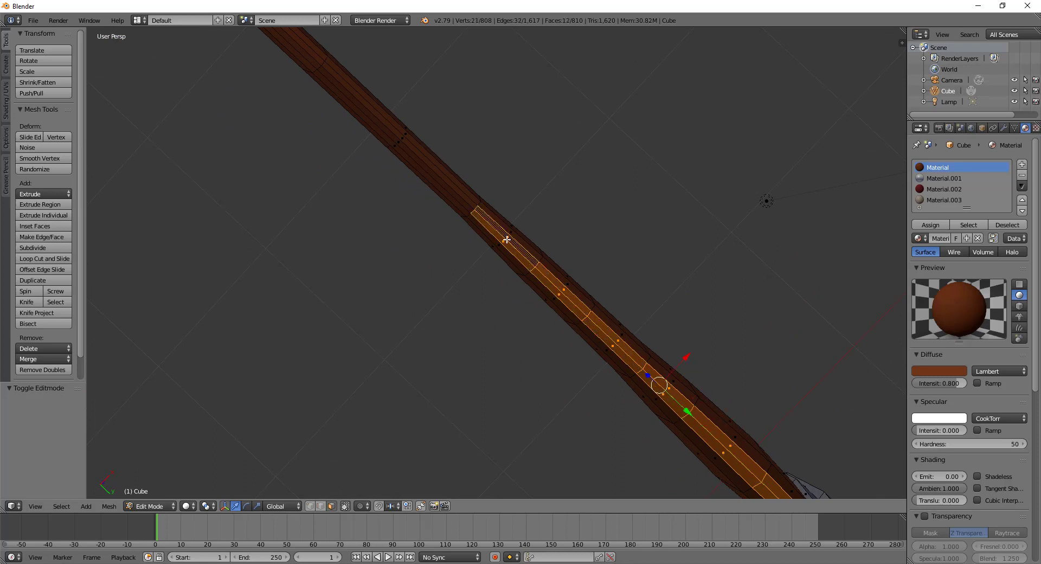
shift+right_click(442, 178)
shift+right_click(442, 176)
shift+middle_drag(366, 153, 426, 210)
shift+right_click(471, 226)
shift+right_click(477, 223)
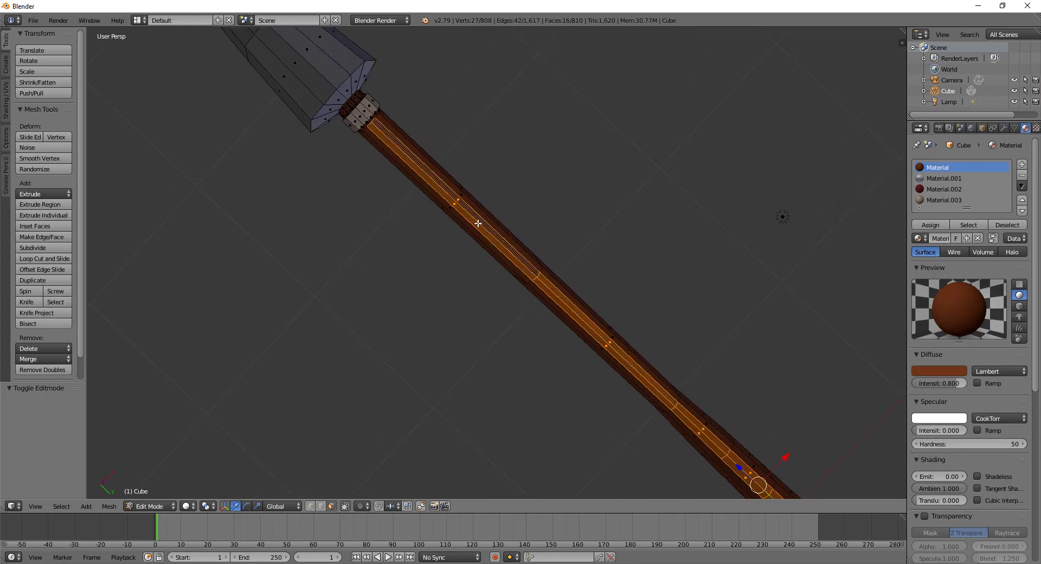
mouse_move(655, 343)
middle_down()
mouse_move(627, 342)
mouse_move(676, 340)
mouse_move(662, 293)
mouse_move(723, 259)
mouse_move(716, 320)
mouse_move(727, 326)
mouse_move(699, 244)
mouse_move(665, 339)
middle_up()
Extrude the upper limb strip and raise it 0.001 along Z
key(e)
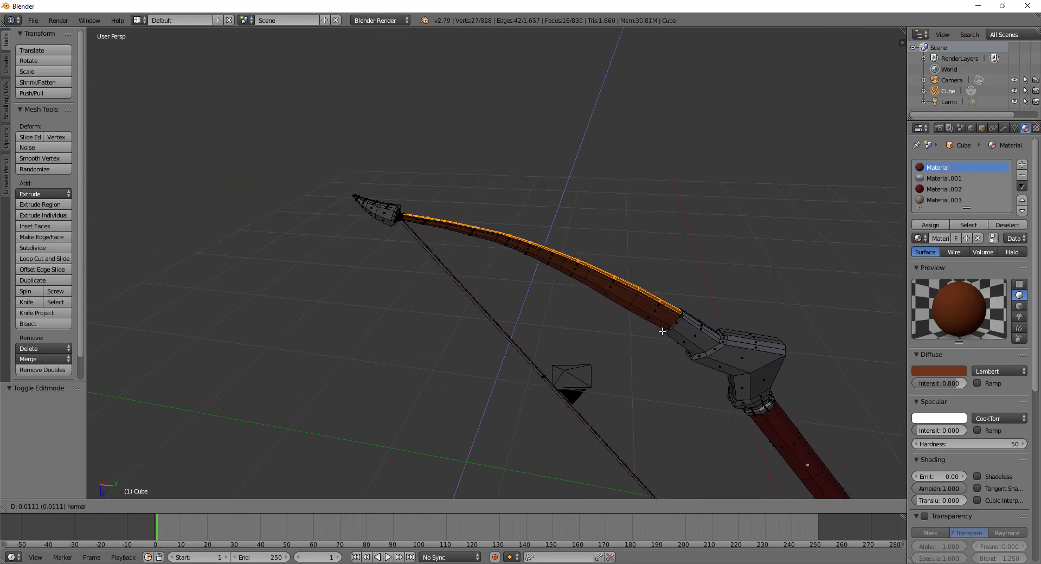
click(663, 330)
mouse_move(663, 330)
middle_down()
mouse_move(707, 336)
mouse_move(578, 265)
middle_up()
scroll(578, 265, up, 2)
scroll(584, 320, up, 3)
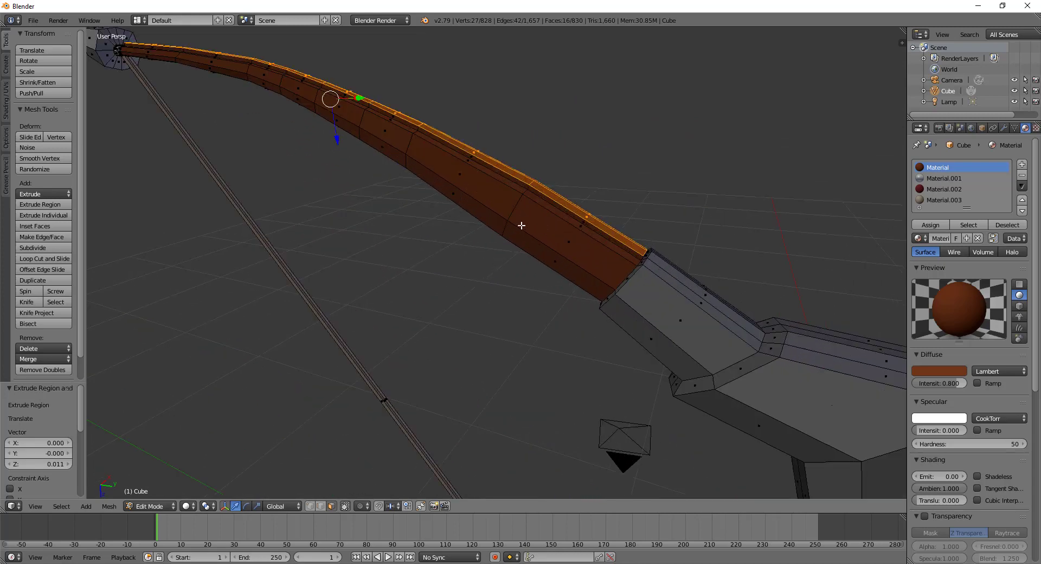
drag(338, 132, 339, 134)
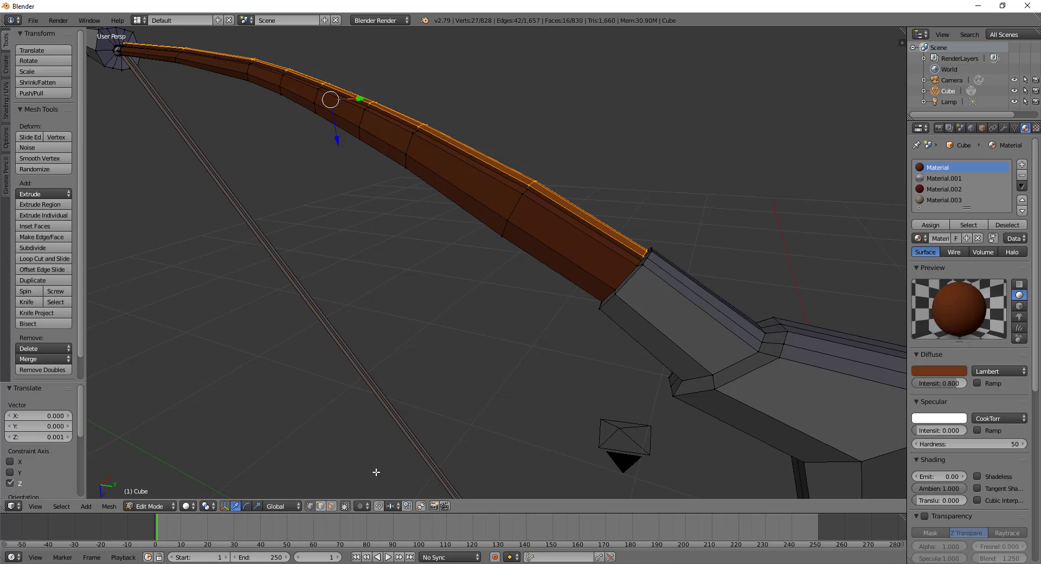
Add the remaining strip faces, assign them Material.001, and return to Object Mode
alt+shift+right_click(587, 228)
mouse_move(588, 228)
middle_down()
mouse_move(564, 263)
mouse_move(298, 174)
middle_up()
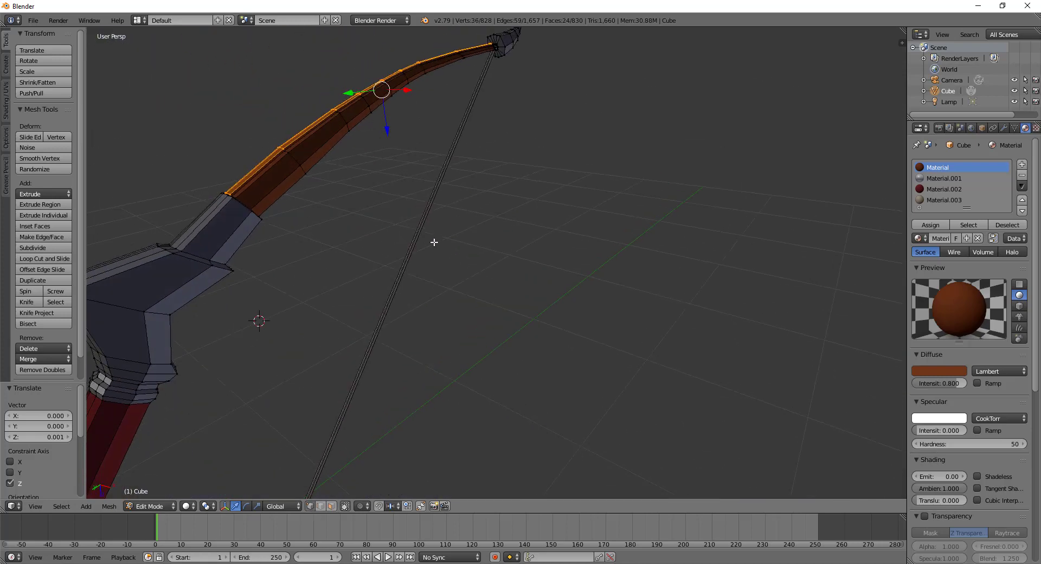
alt+shift+right_click(298, 173)
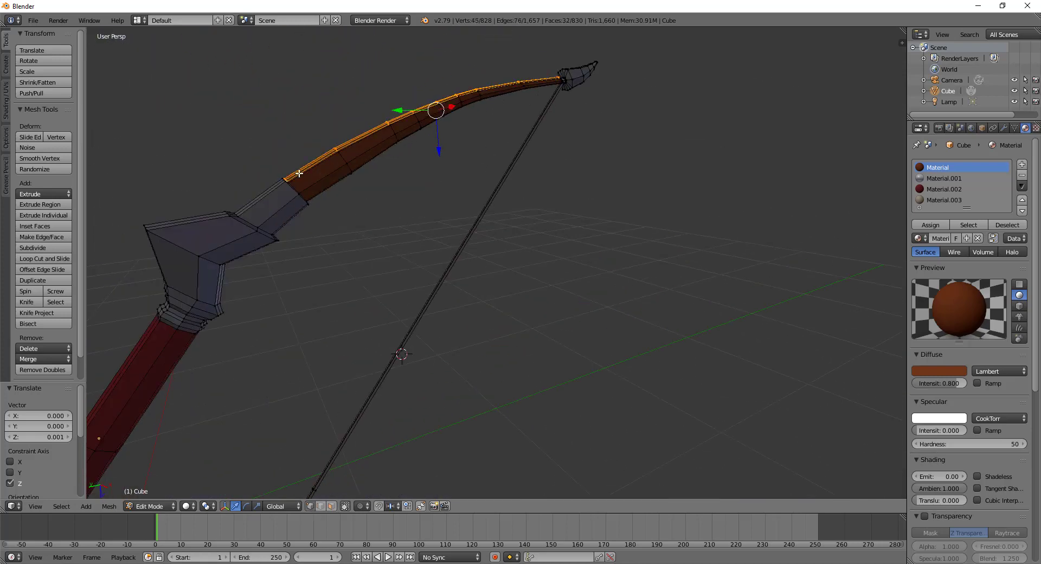
click(946, 177)
click(925, 226)
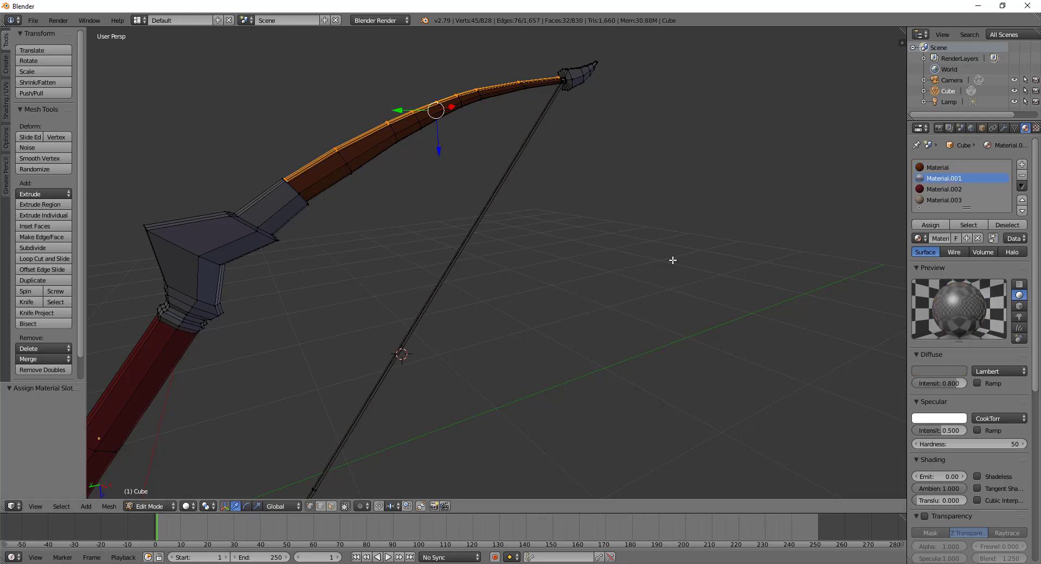
key(Tab)
mouse_move(391, 245)
middle_down()
mouse_move(516, 275)
mouse_move(541, 412)
mouse_move(587, 365)
middle_up()
mouse_move(655, 347)
middle_down()
mouse_move(298, 408)
mouse_move(411, 277)
mouse_move(450, 182)
mouse_move(485, 162)
middle_up()
Switch the viewport to the scene camera view
scroll(484, 162, down, 5)
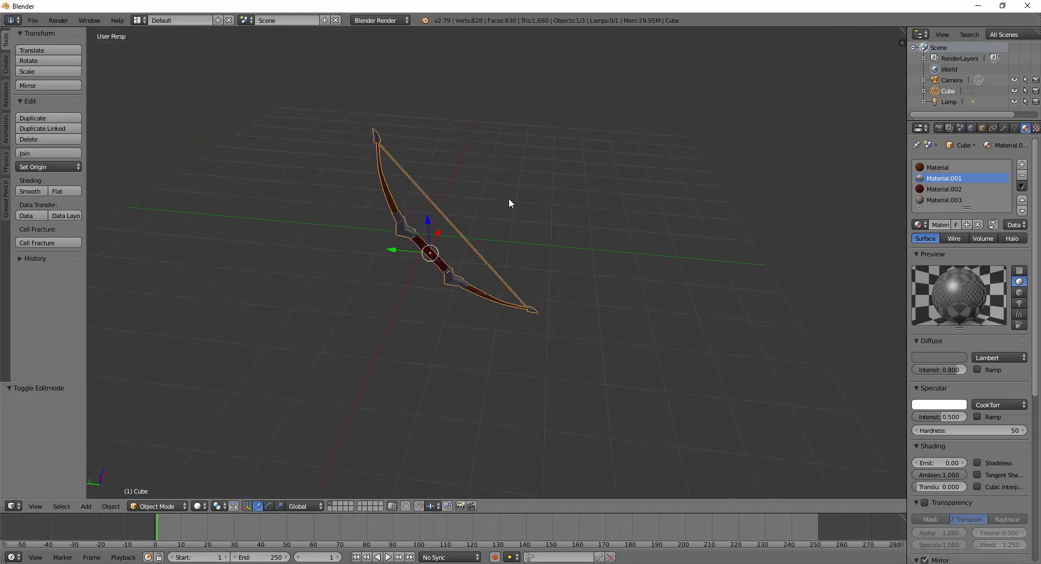
mouse_move(509, 203)
middle_down()
mouse_move(537, 167)
mouse_move(495, 258)
mouse_move(545, 333)
mouse_move(693, 314)
mouse_move(572, 353)
mouse_move(645, 336)
middle_up()
key(KP_0)
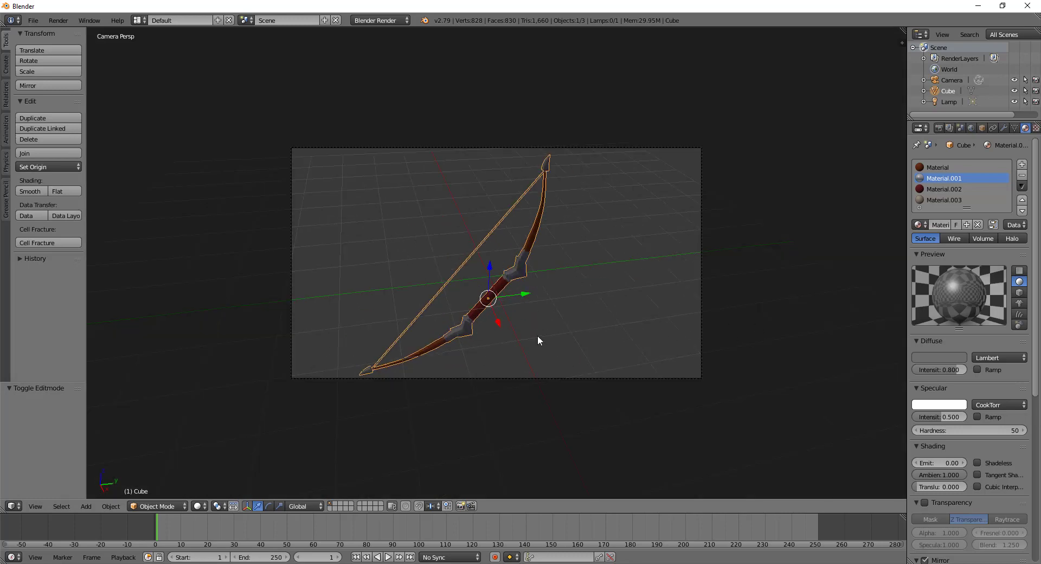
Rotate the bow 47.5° about its local Z axis and render the image
key(r)
key(x)
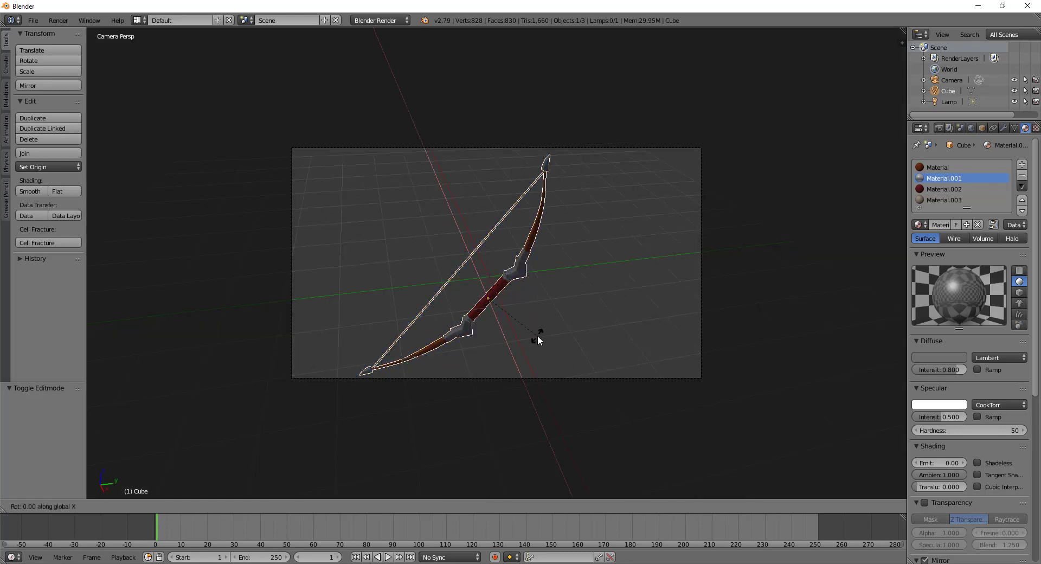
key(y)
key(y)
key(x)
key(x)
key(z)
key(z)
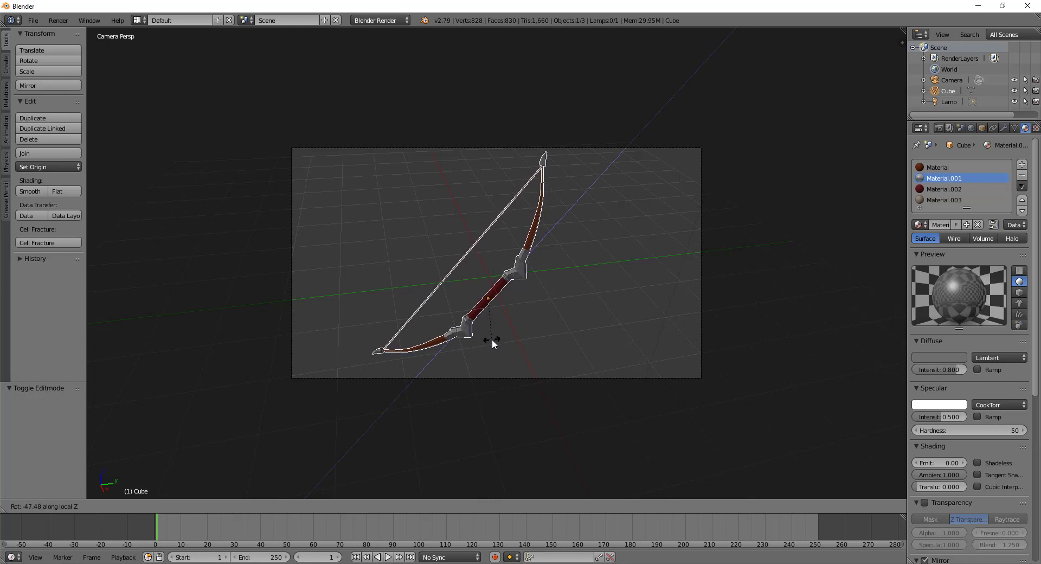
click(492, 339)
click(939, 128)
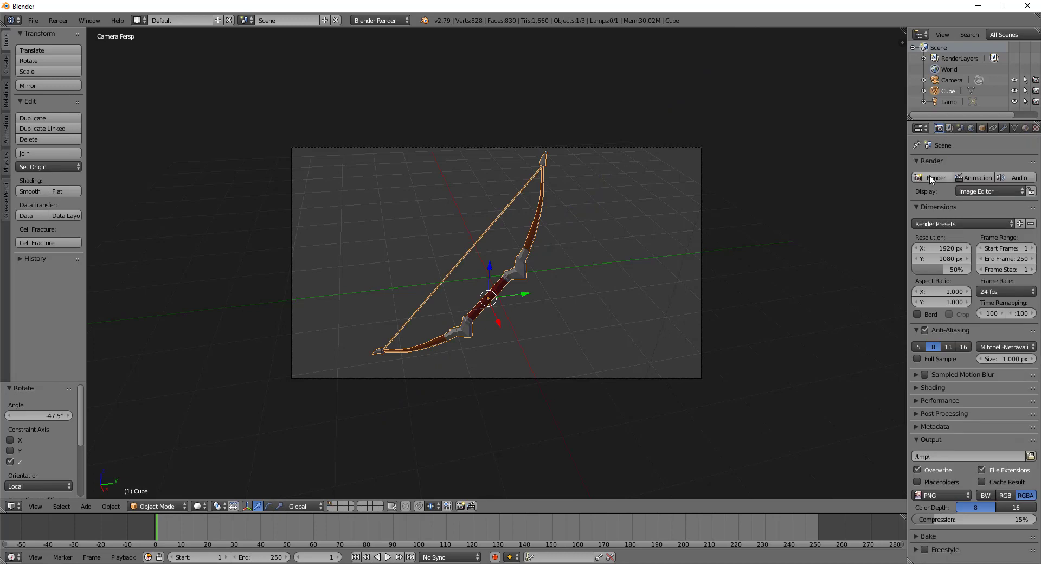
click(932, 178)
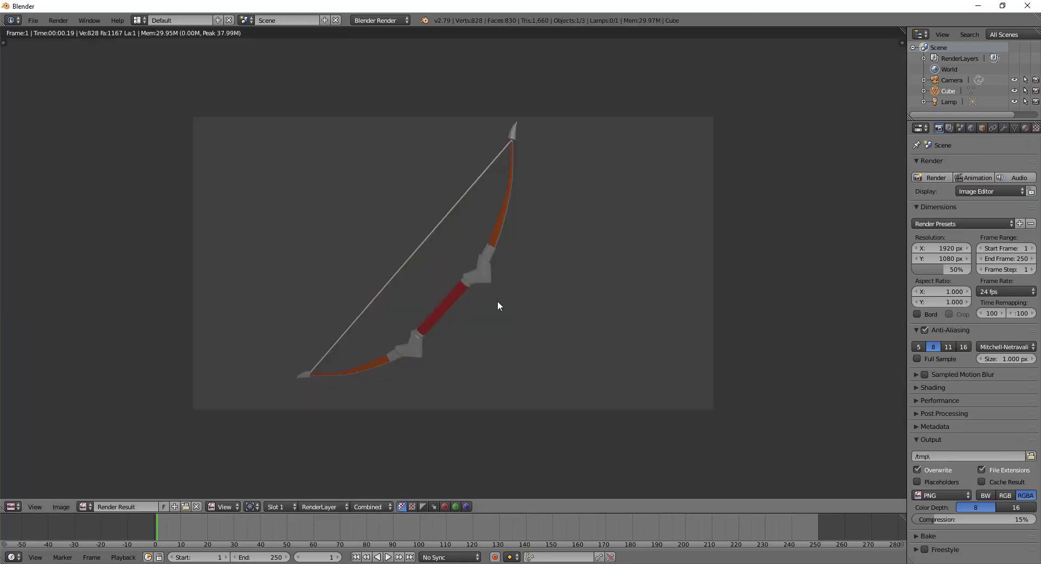